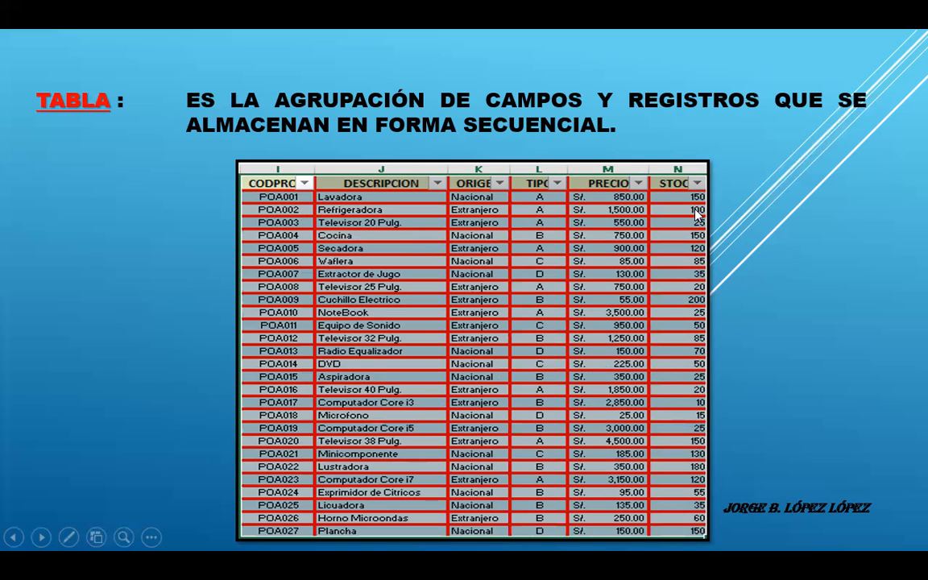
Advance the slideshow to the slide with the filter/sort control and end-of-table callouts and reveal its product table.
click(179, 239)
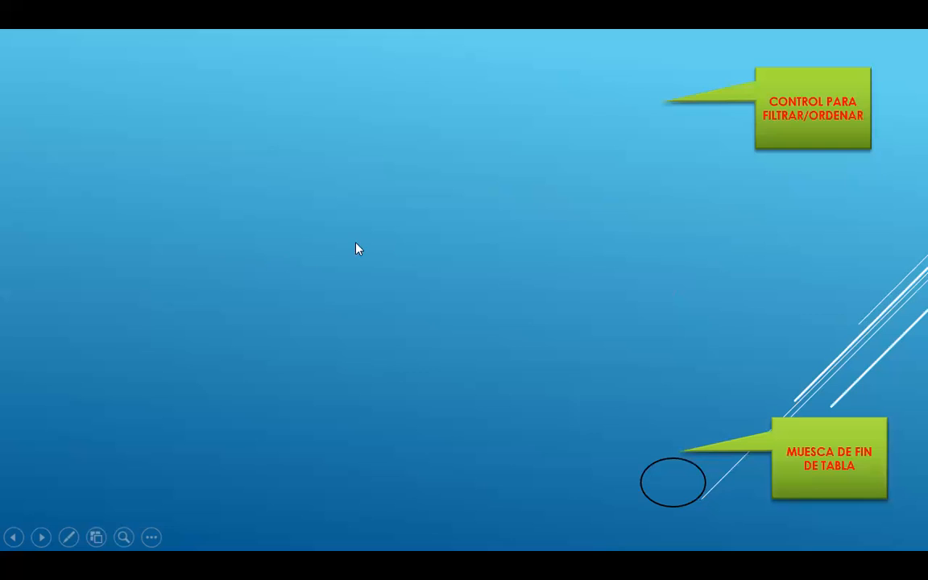
click(361, 240)
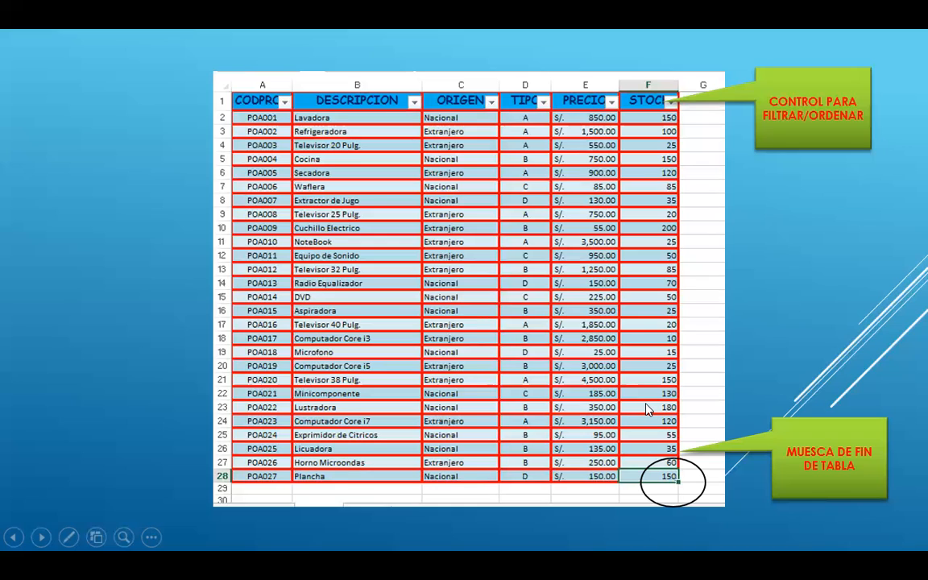
Switch to the Electrodomesticos workbook in Excel and show the DATA sheet.
key(alt+Tab)
key(alt+Tab)
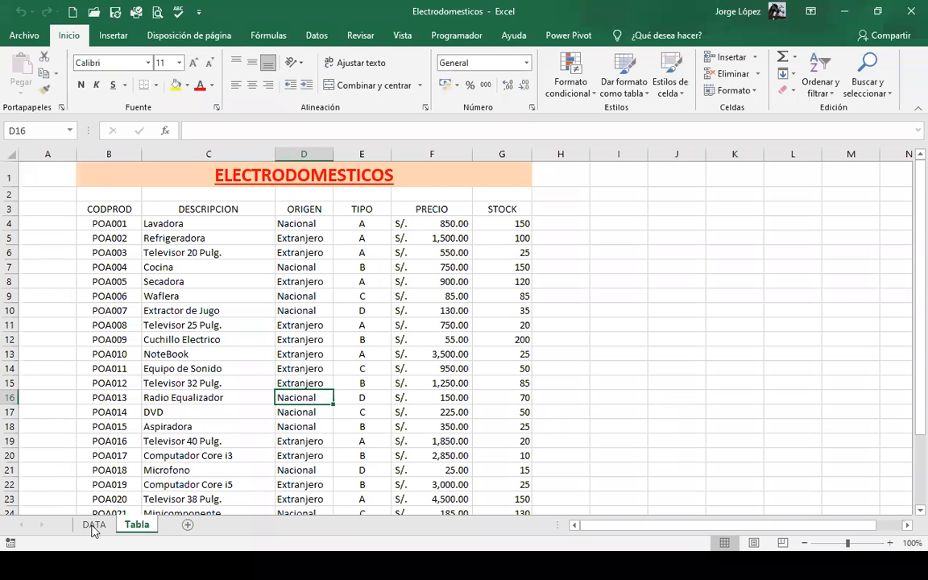
click(94, 525)
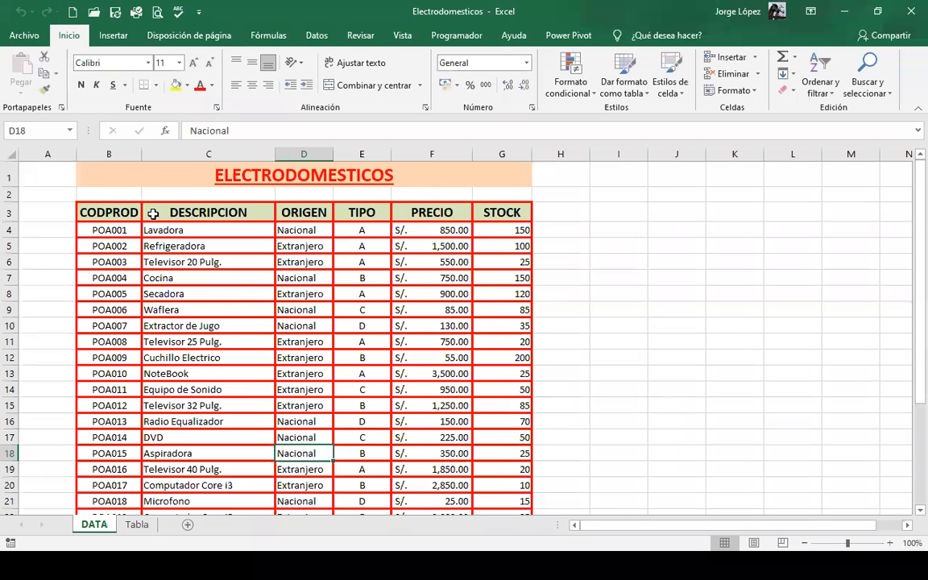
Highlight the field names from CODPROD to STOCK in B3:G3, then single out the STOCK heading.
click(278, 228)
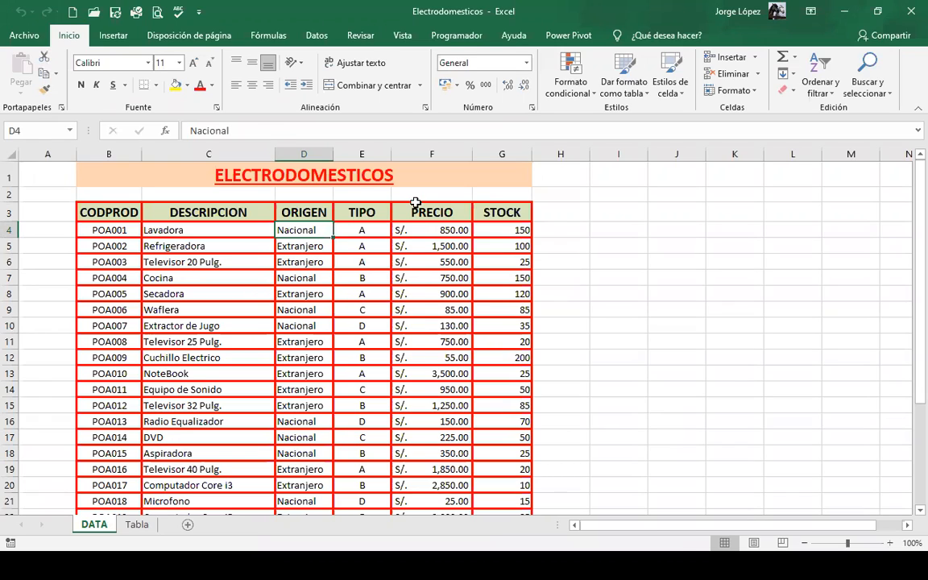
drag(109, 212, 486, 210)
drag(486, 210, 488, 211)
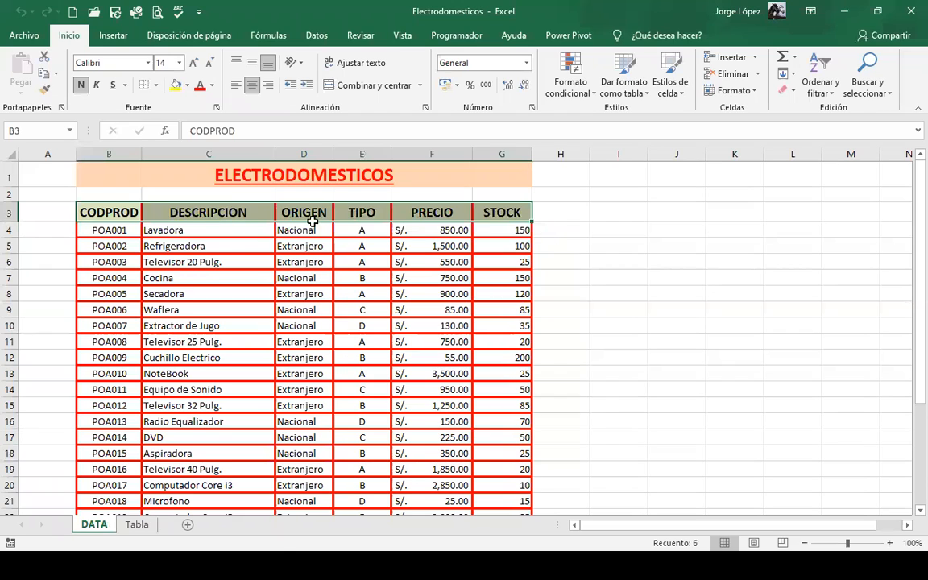
click(369, 205)
click(486, 213)
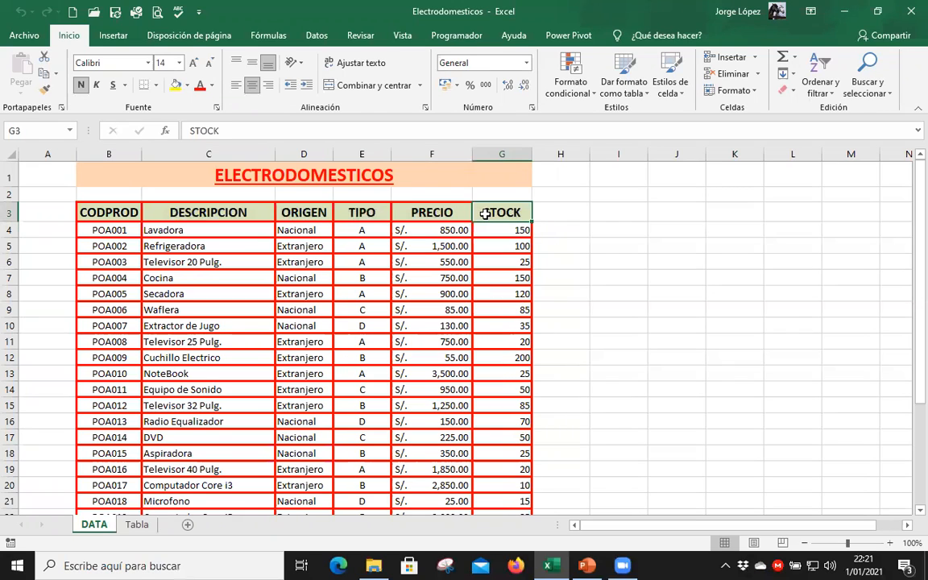
Go through sample TIPO, DESCRIPCION and STOCK values in the product records, down to the end of the list.
click(367, 248)
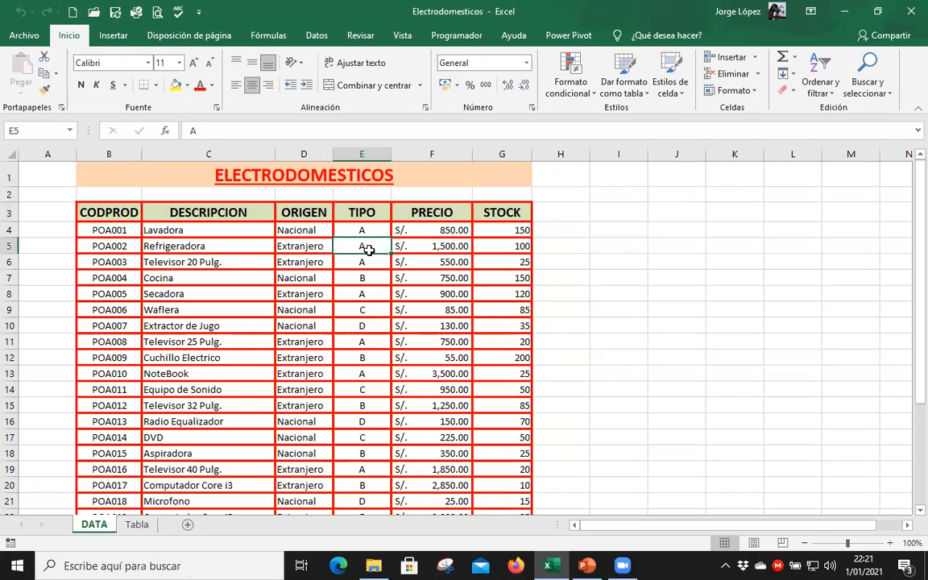
click(182, 246)
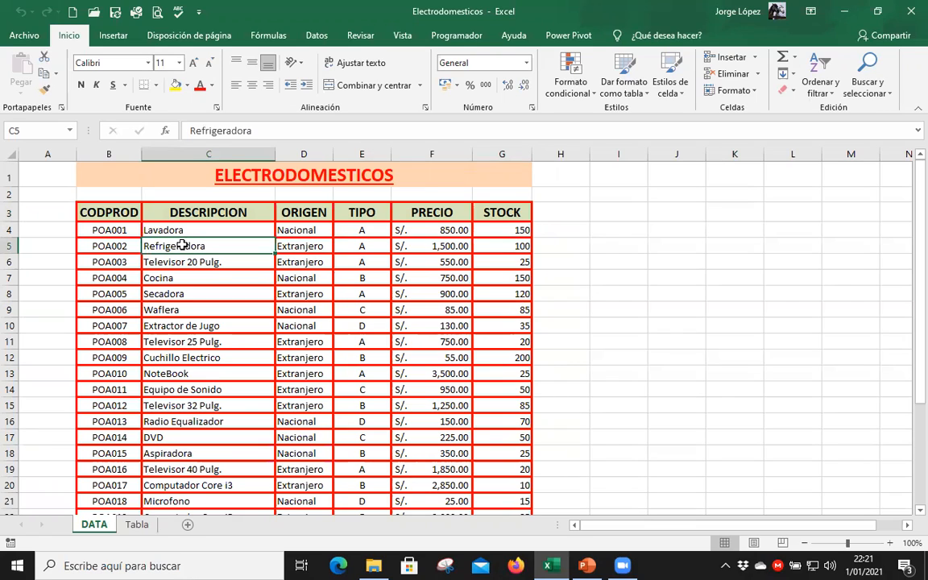
click(521, 310)
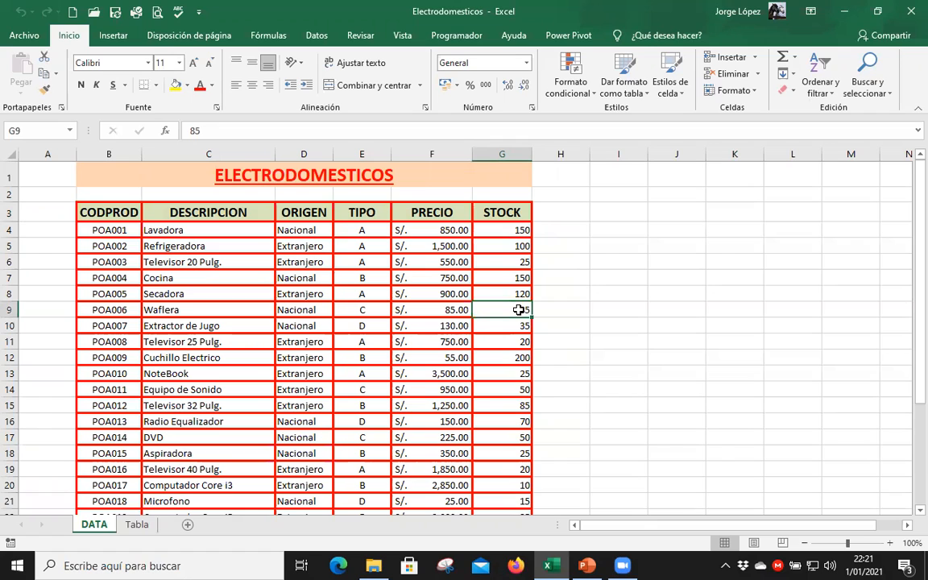
scroll(518, 308, down, 2)
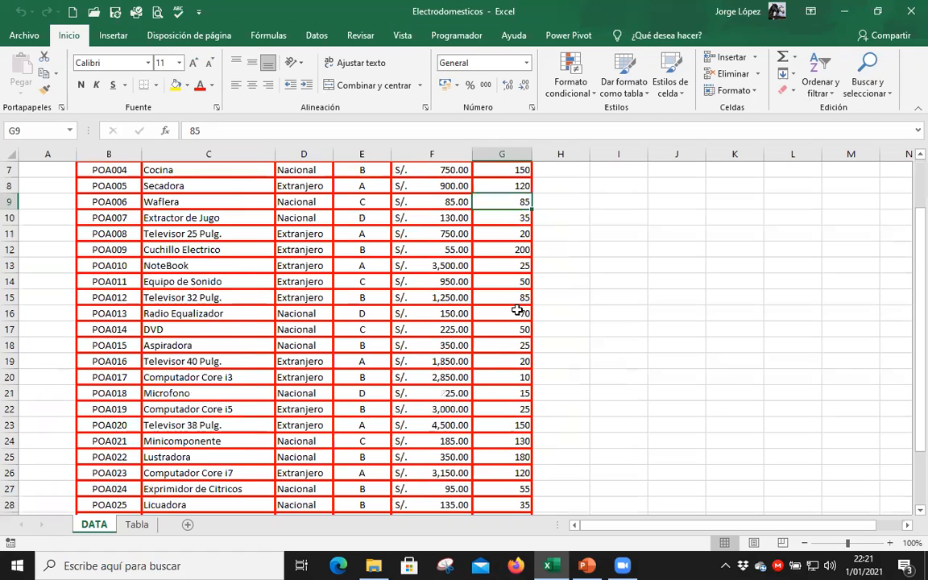
scroll(315, 338, down, 1)
click(225, 267)
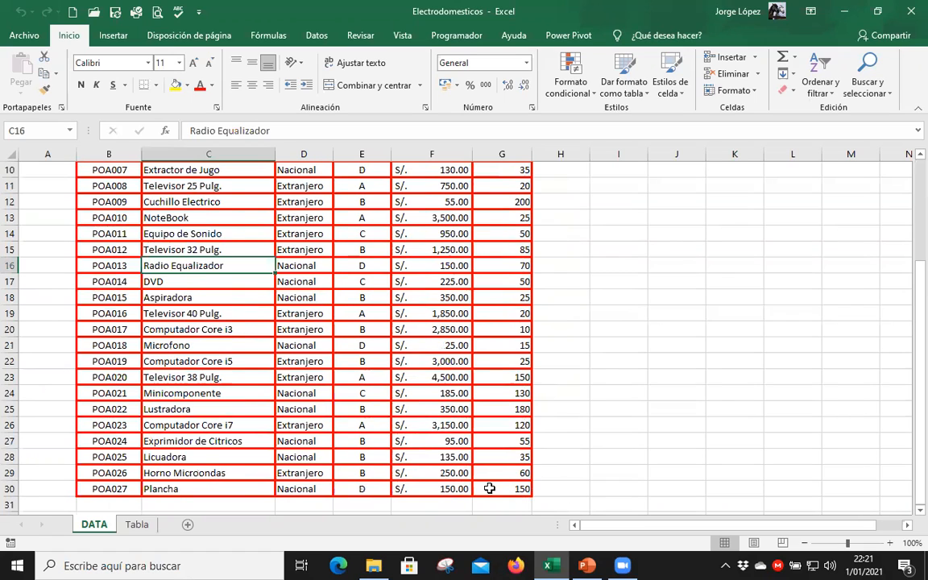
Select the whole appliance list B3:G30, including headings and records, and return to its start.
scroll(362, 419, up, 2)
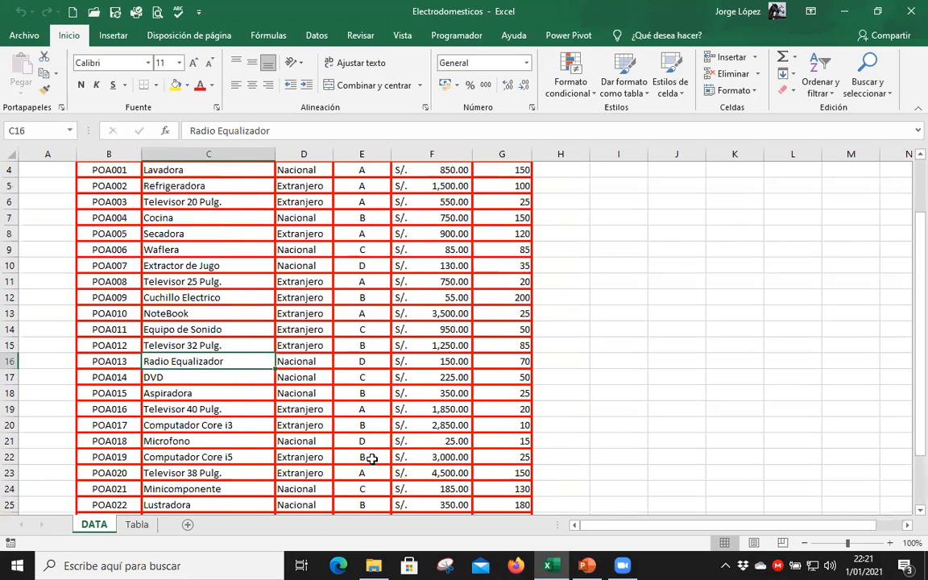
scroll(117, 208, up, 1)
drag(120, 209, 415, 333)
click(415, 333)
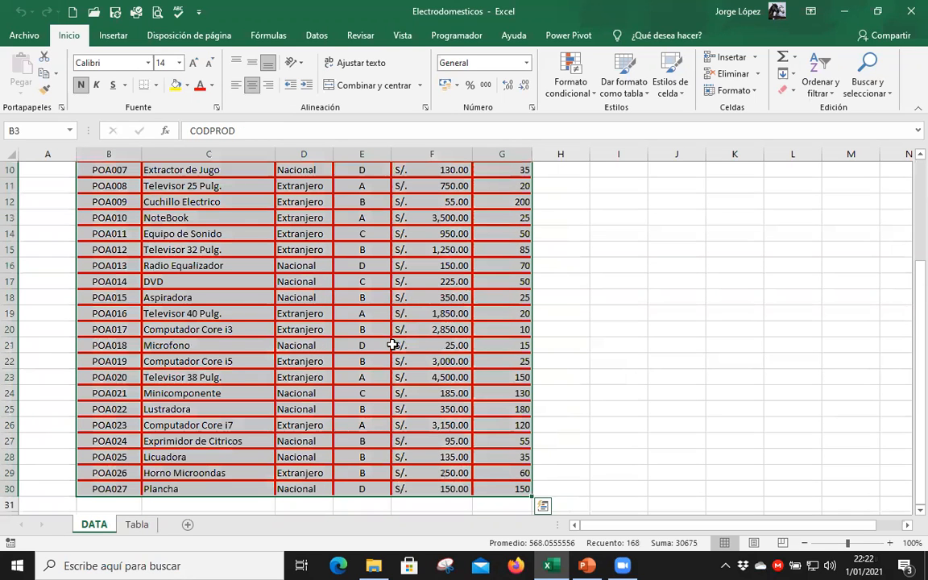
scroll(377, 368, up, 3)
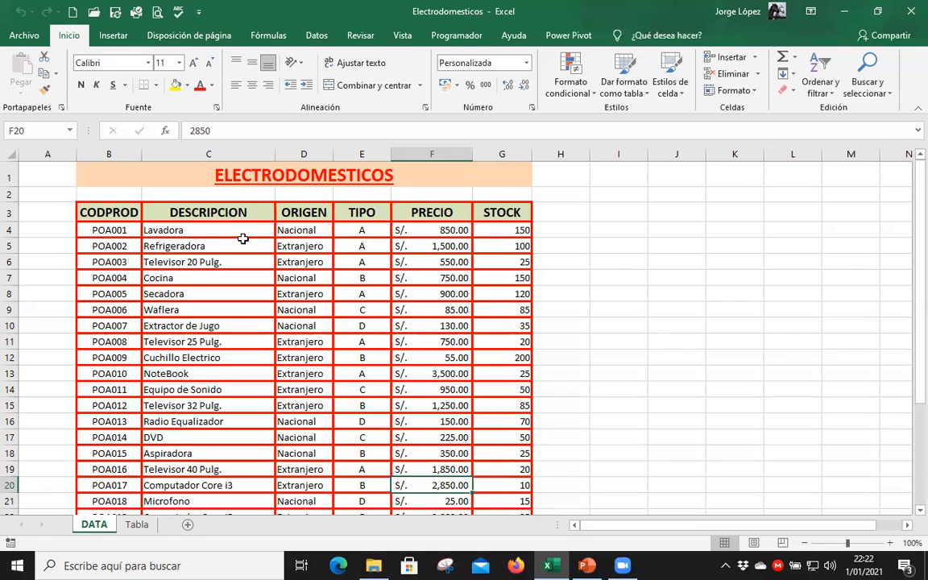
Highlight the heading row B3:G3, then the first record B4:G4, and look over the remaining records.
drag(111, 211, 492, 214)
click(368, 266)
drag(112, 230, 490, 231)
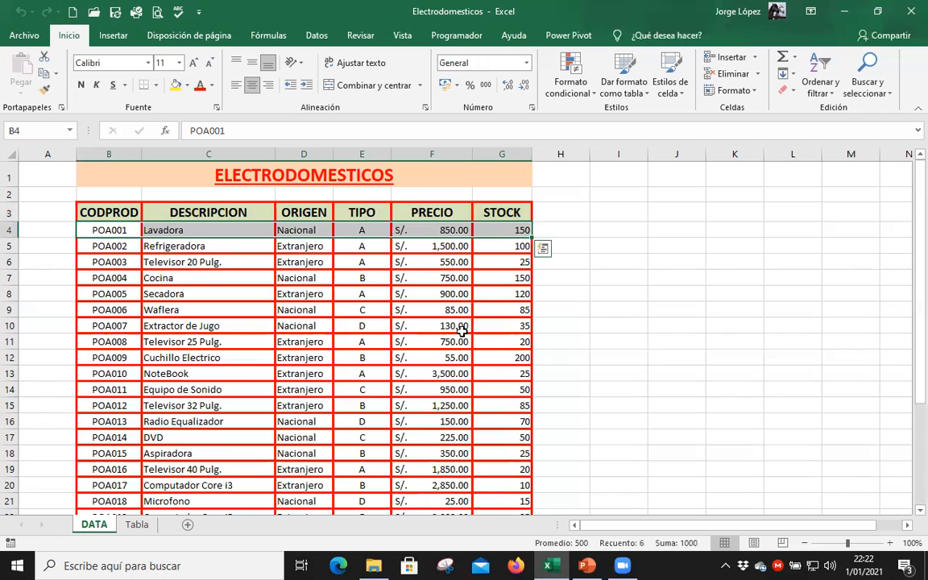
scroll(442, 336, down, 4)
scroll(248, 367, up, 3)
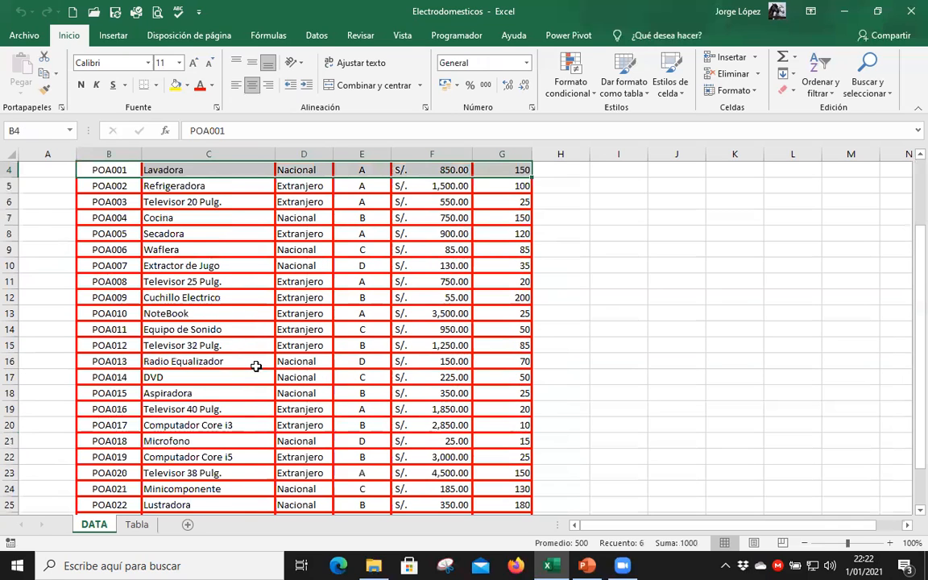
scroll(243, 269, up, 1)
click(248, 278)
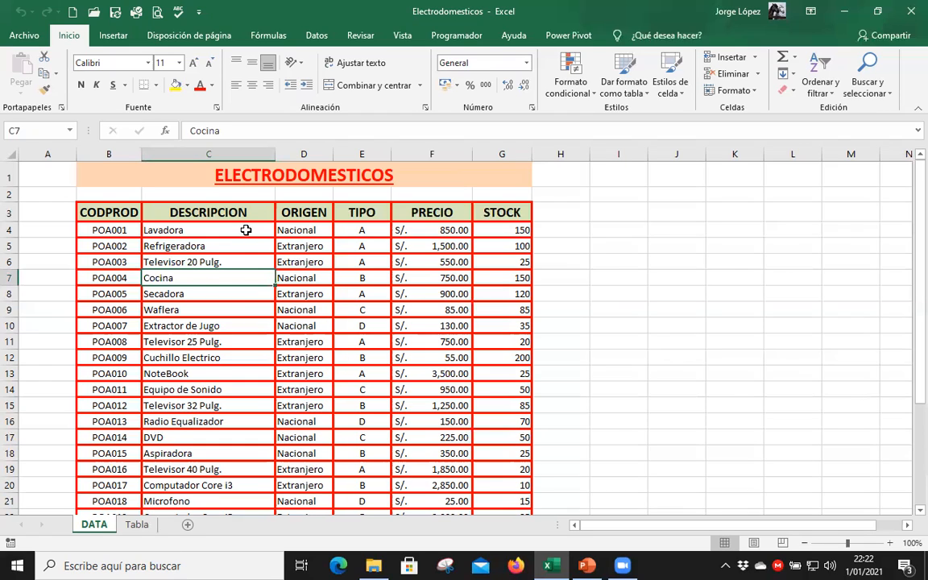
Inspect the end of the list at the last STOCK cell G30, with the empty cells H30 and B31 beside it.
scroll(270, 319, down, 5)
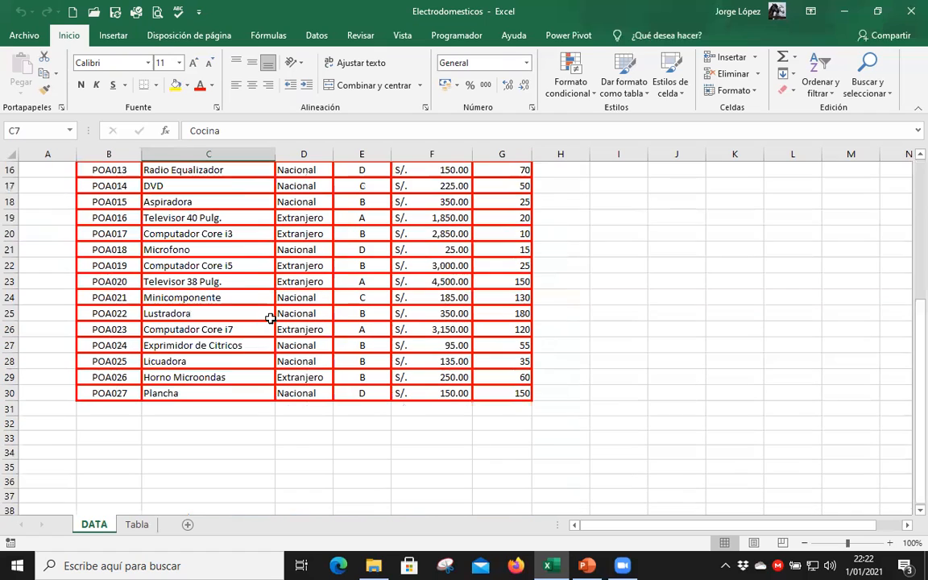
click(512, 395)
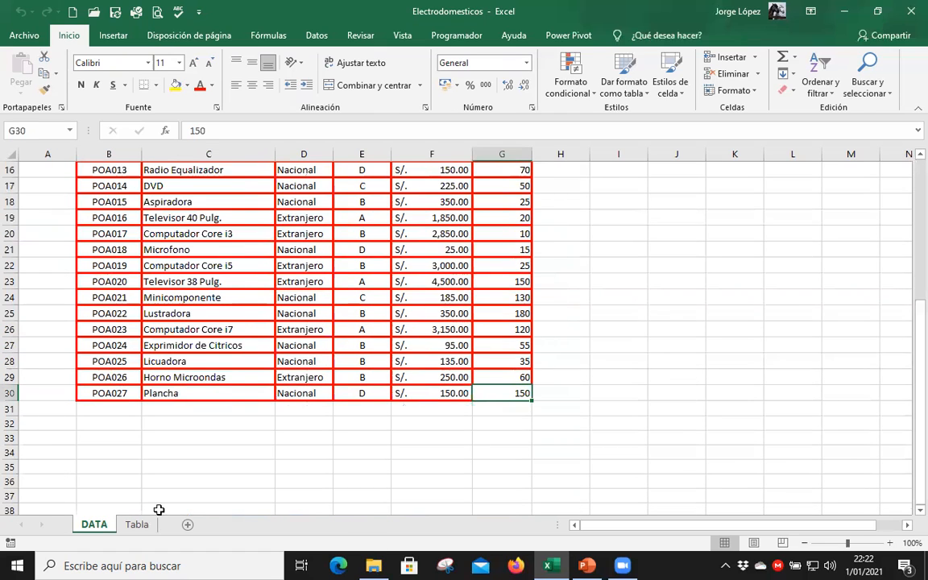
click(119, 410)
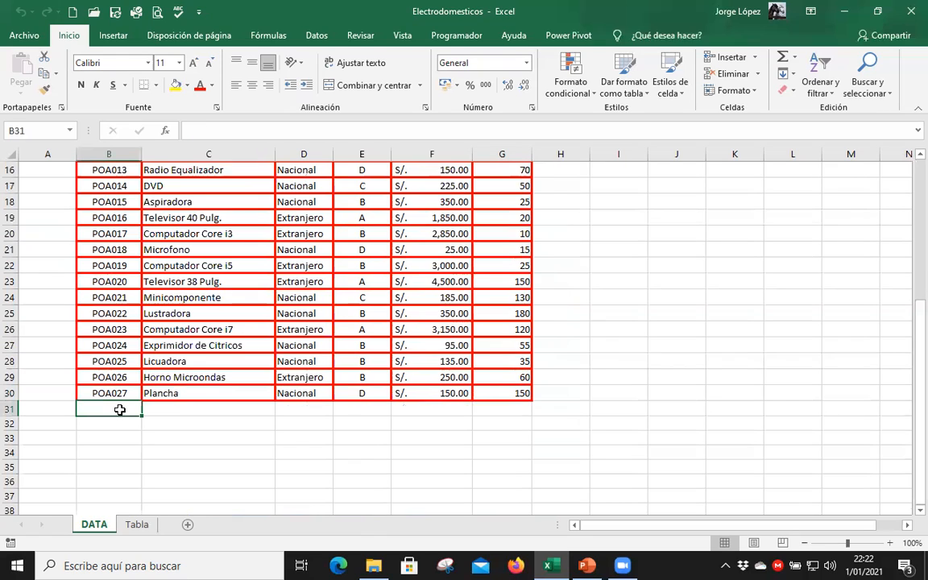
click(503, 391)
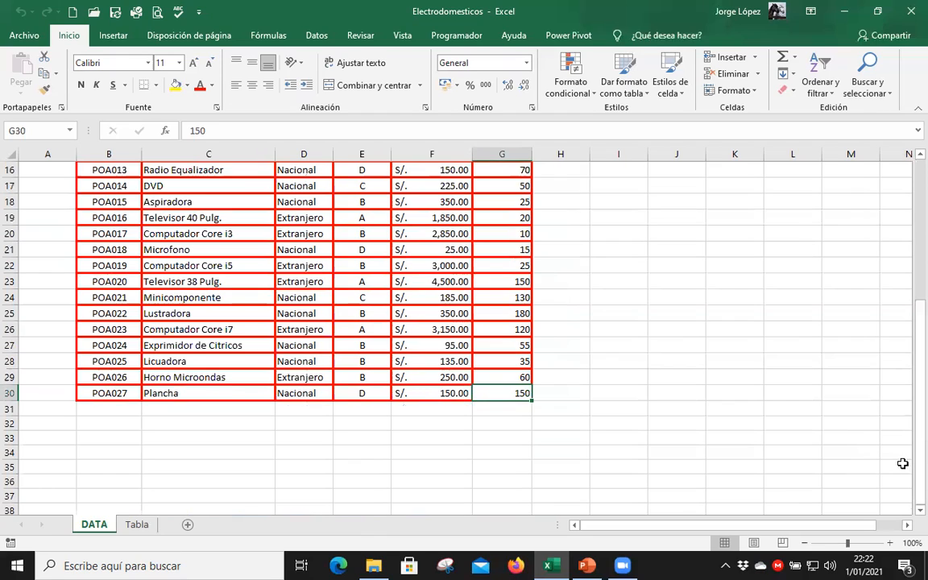
click(567, 393)
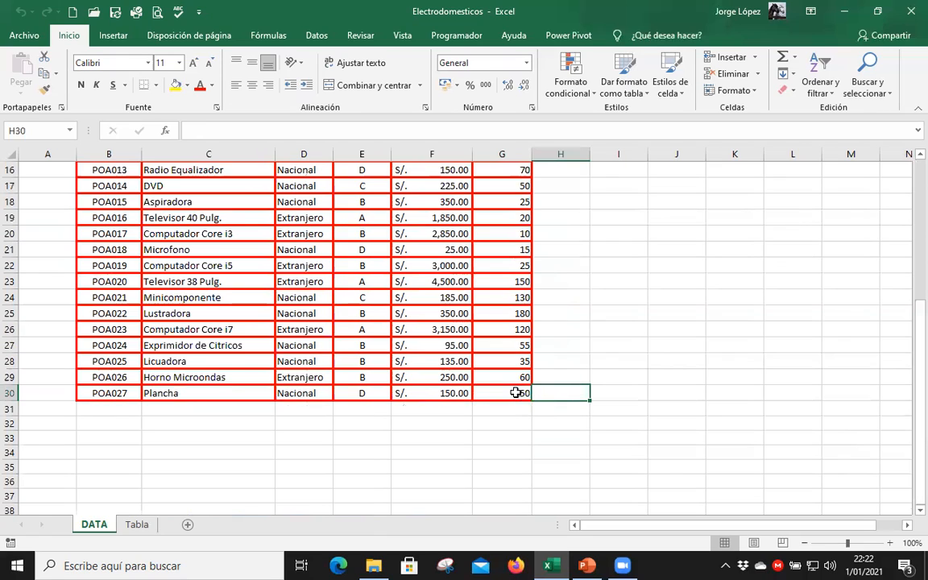
click(119, 405)
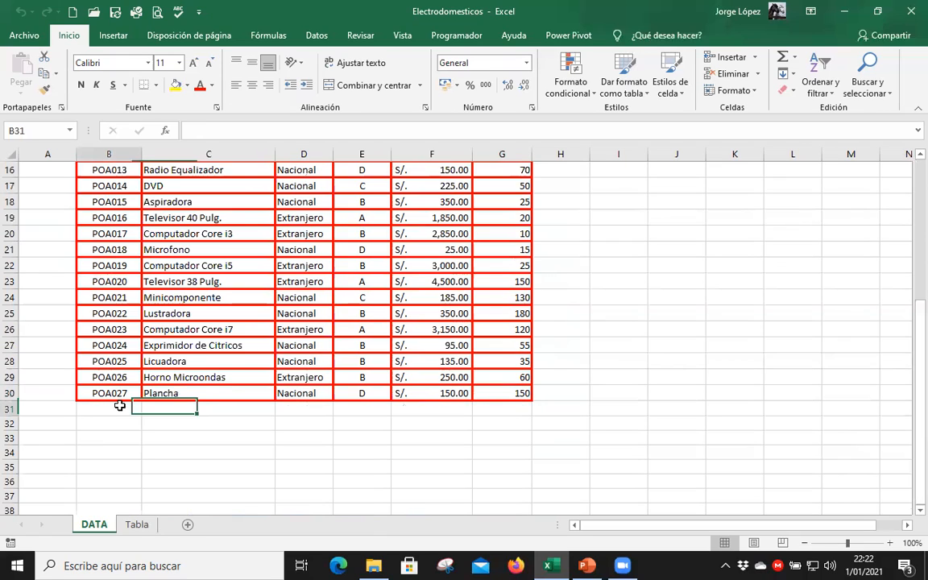
Highlight the full data range from the CODPROD heading to the last STOCK value, then clear the selection.
scroll(362, 362, up, 4)
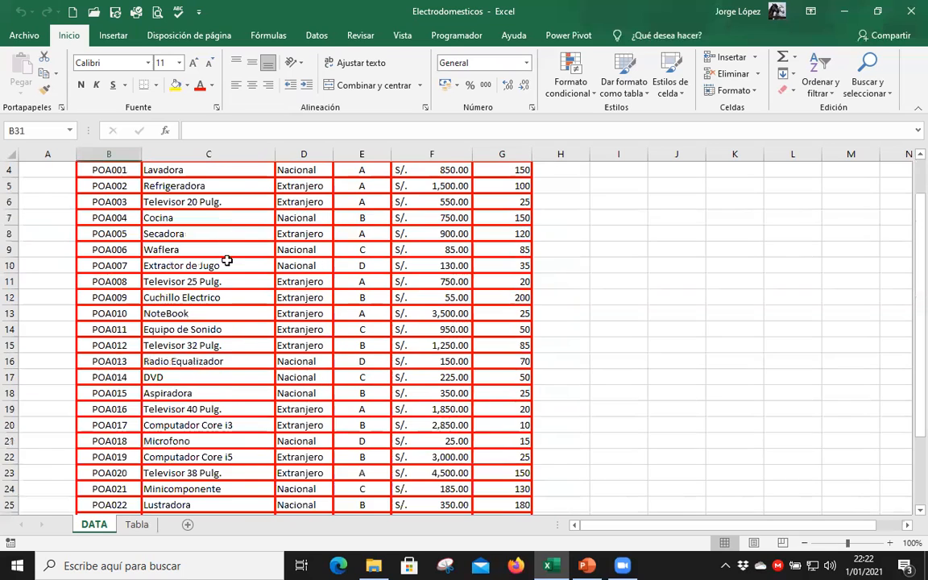
scroll(92, 185, up, 1)
drag(109, 212, 519, 491)
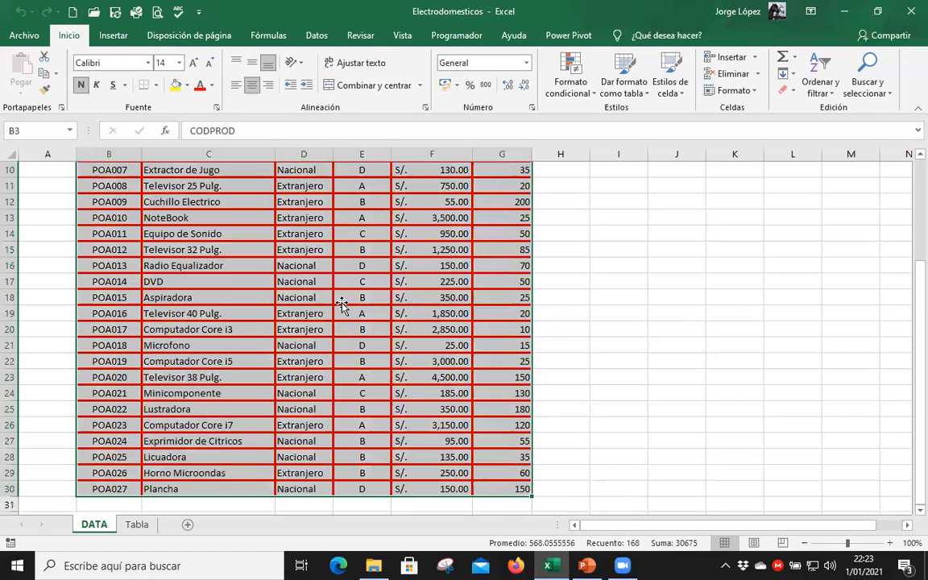
click(341, 301)
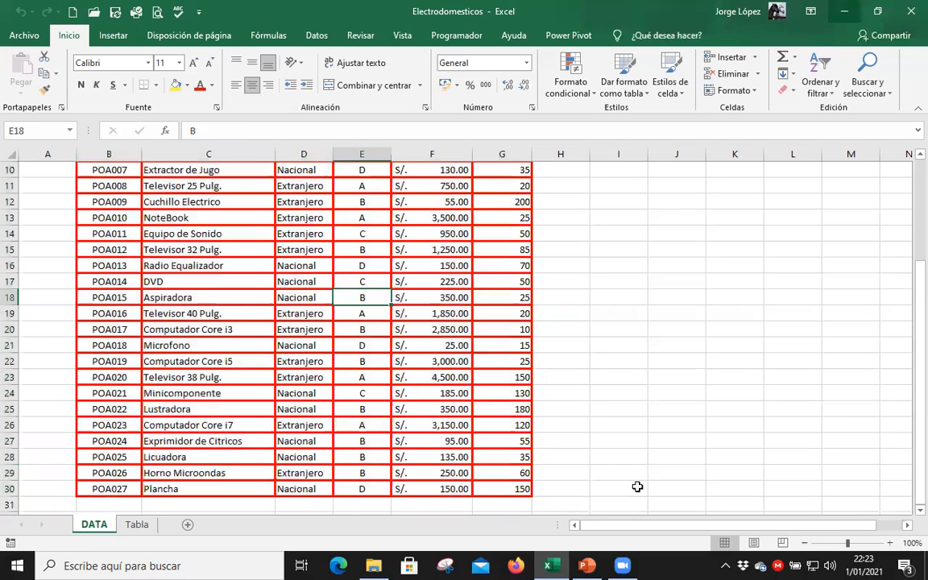
Review the annotated table slide in the PowerPoint slideshow and return to the Excel workbook.
click(587, 565)
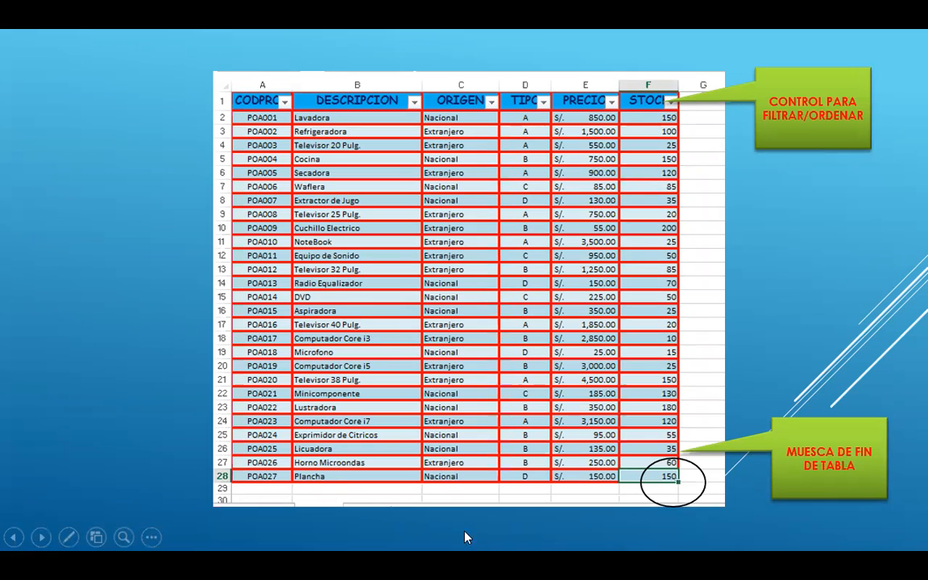
key(alt+Tab)
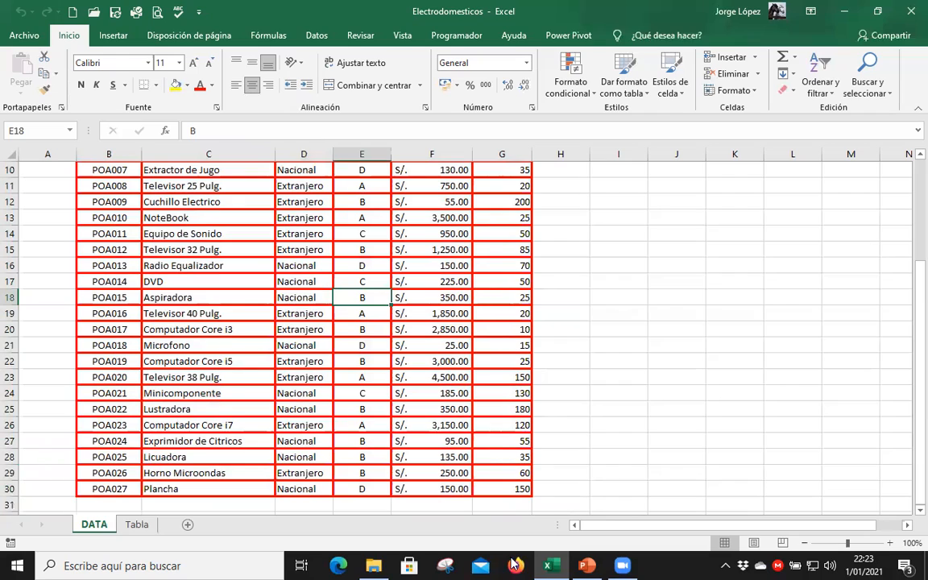
Highlight the heading row B3:G3 and then the first product record B4:G4 on the DATA sheet.
key(Left)
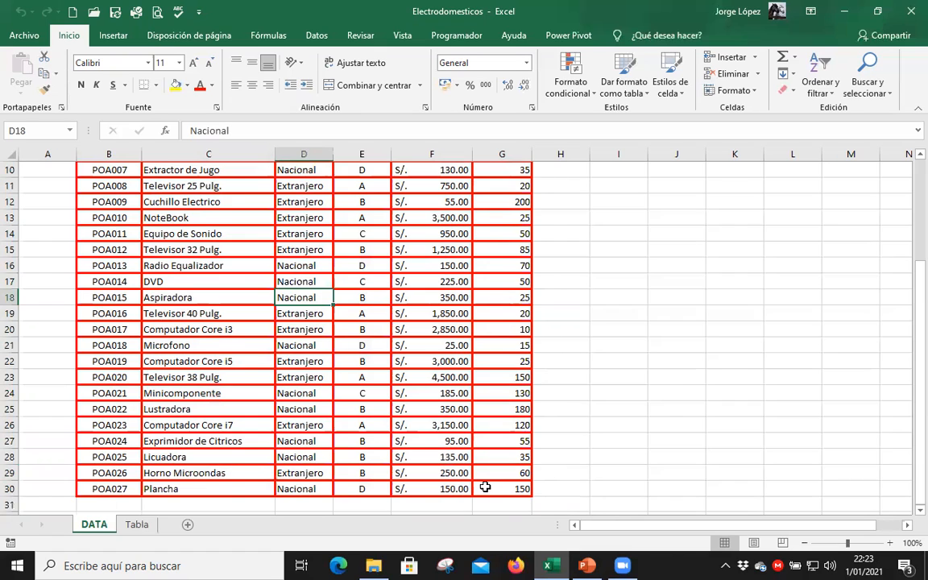
scroll(263, 327, up, 3)
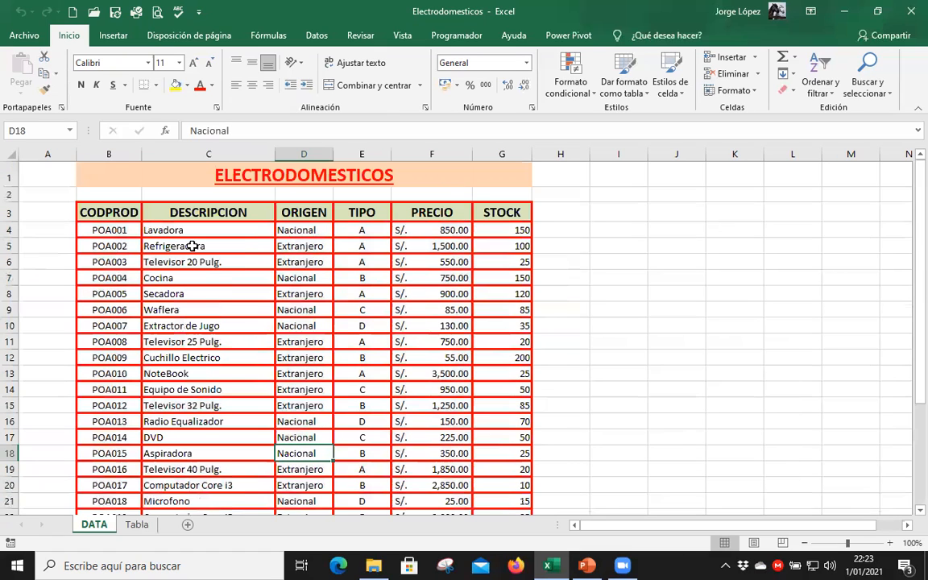
click(133, 211)
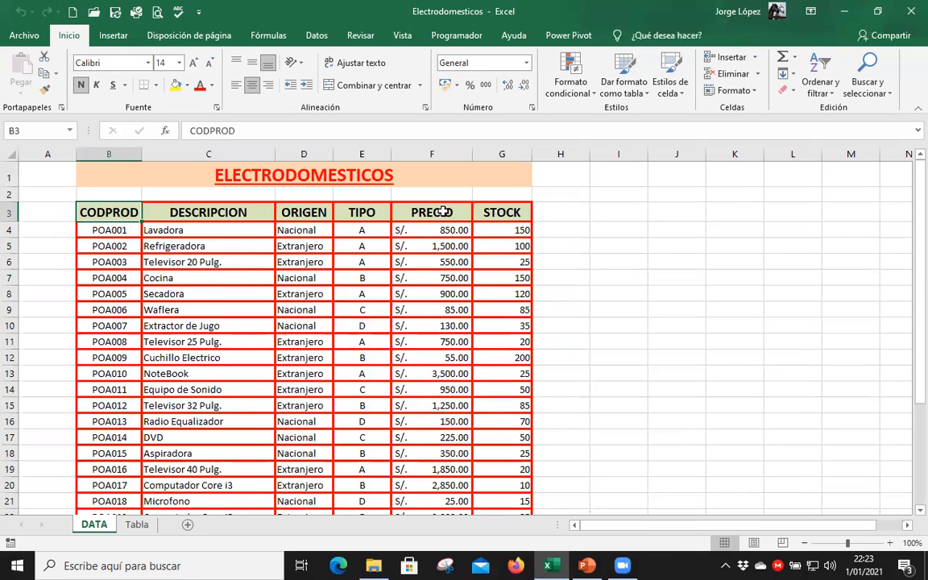
key(ctrl+shift+Right)
click(446, 246)
click(97, 230)
key(ctrl+shift+Right)
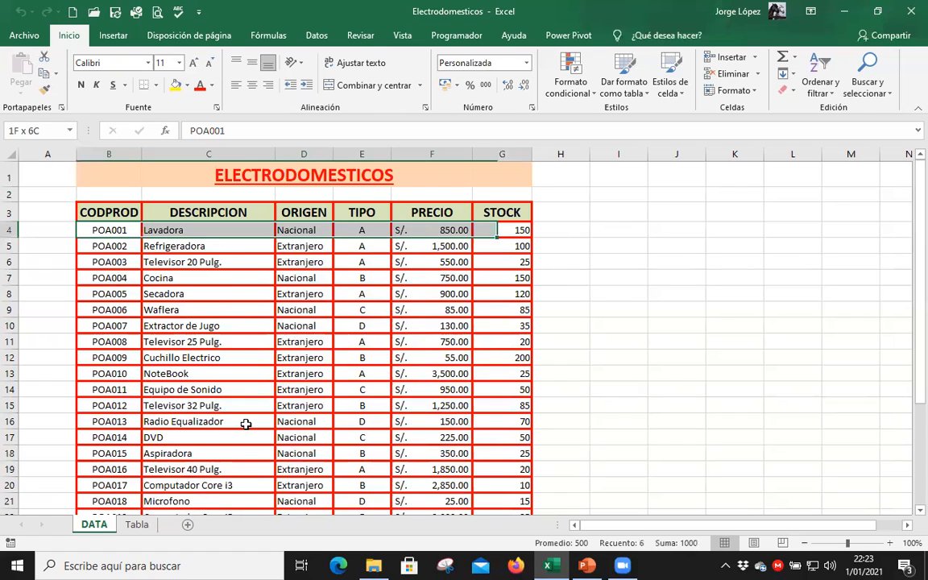
Open the Tabla sheet and look through its unformatted product list down to the last record in row 30.
key(ctrl+Page_Down)
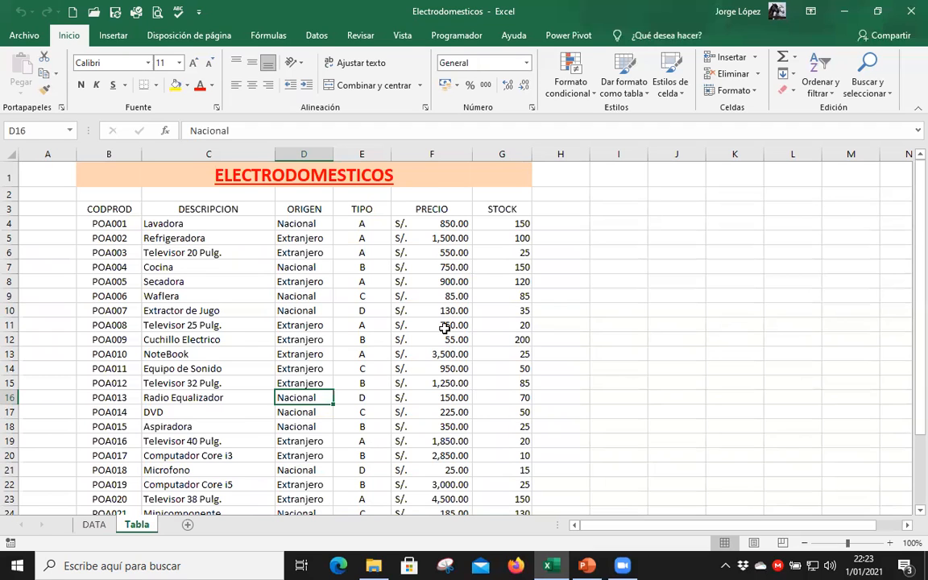
scroll(444, 328, down, 2)
scroll(445, 327, down, 1)
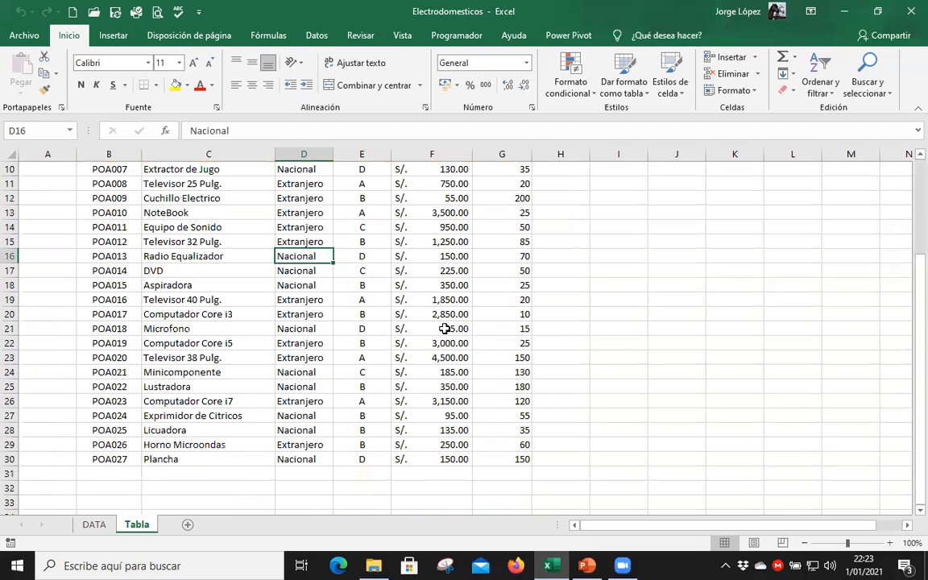
scroll(456, 320, up, 3)
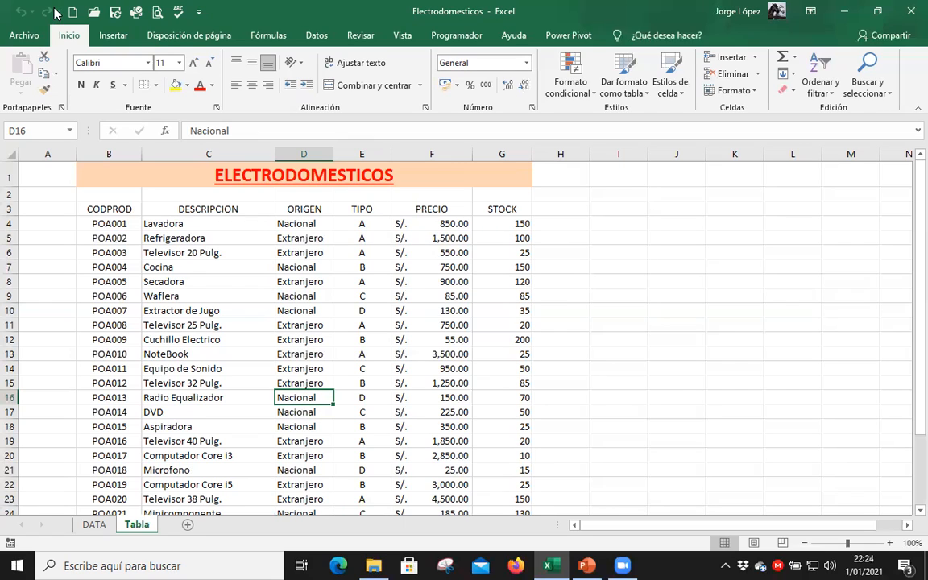
click(295, 285)
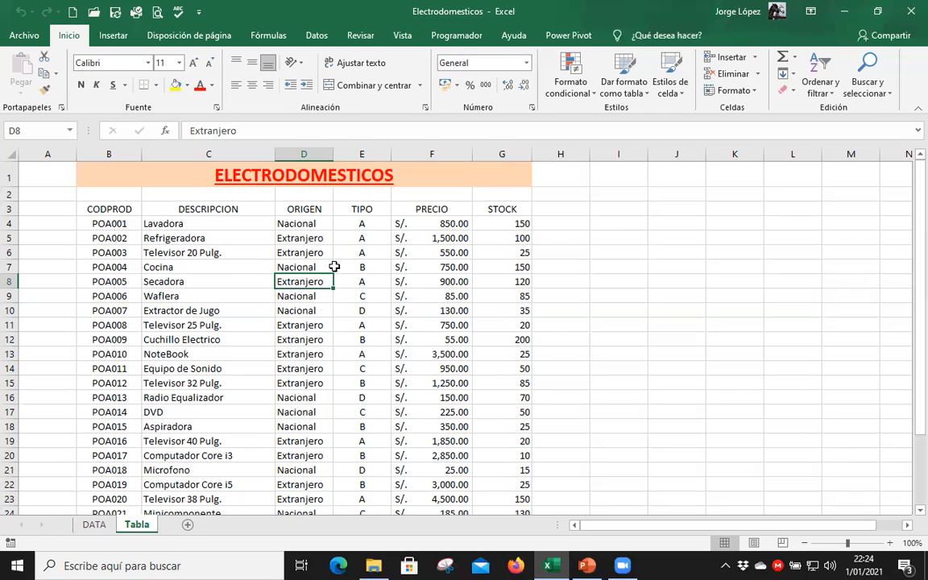
click(156, 236)
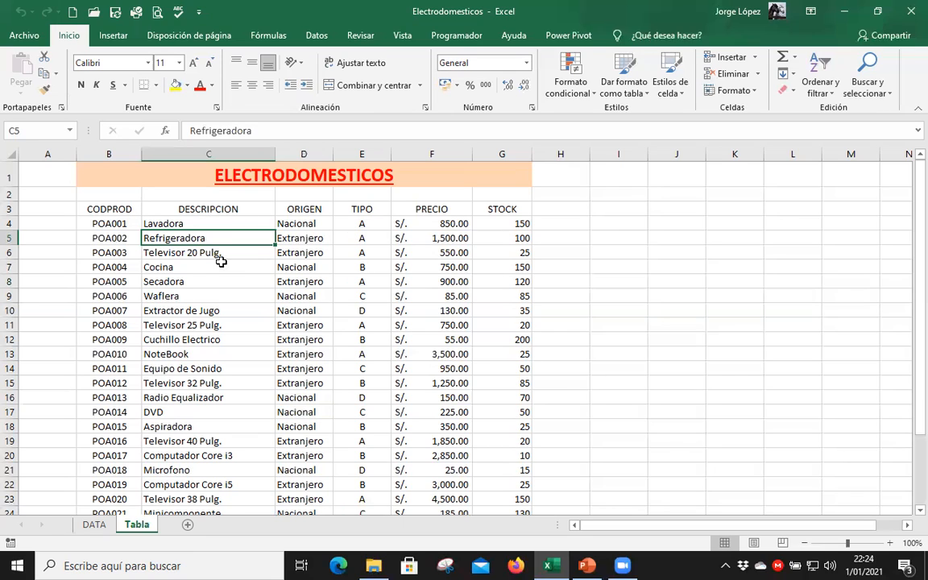
click(110, 209)
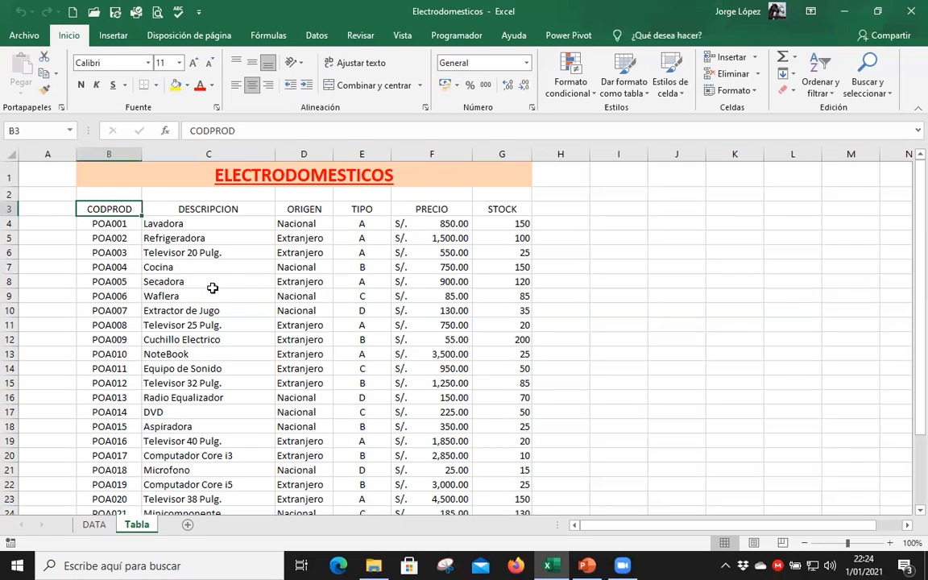
click(299, 237)
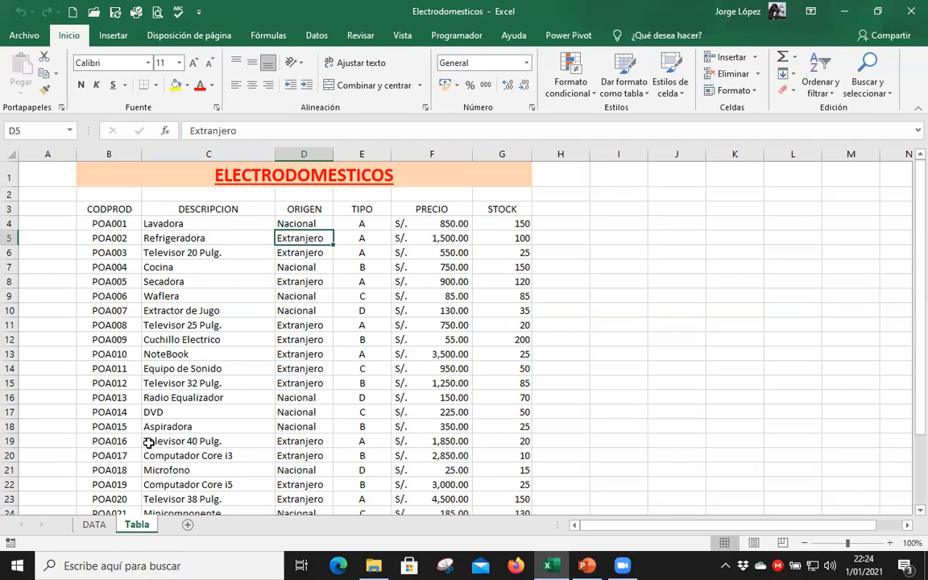
Create a copy of the Tabla sheet and place it at the end of the workbook.
right_click(145, 525)
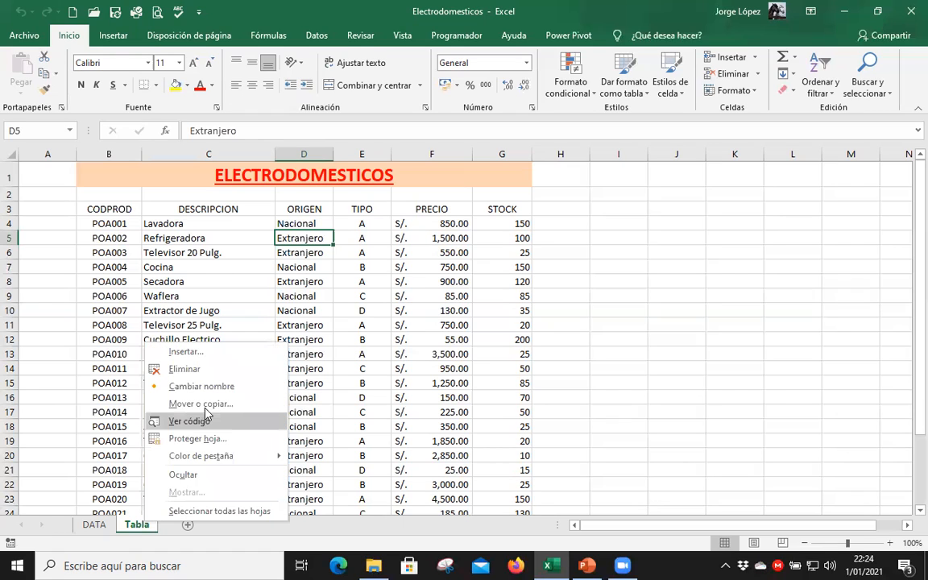
click(205, 403)
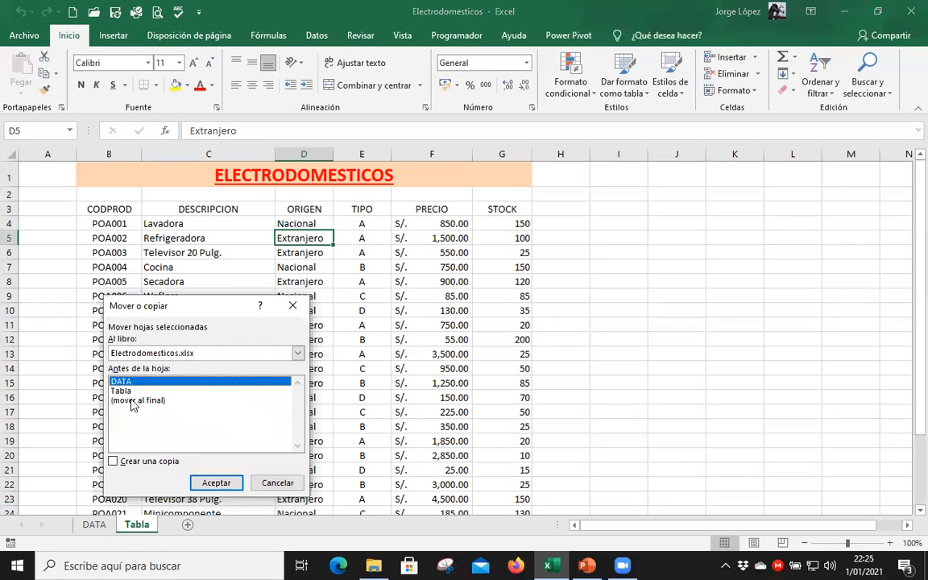
click(132, 401)
click(125, 462)
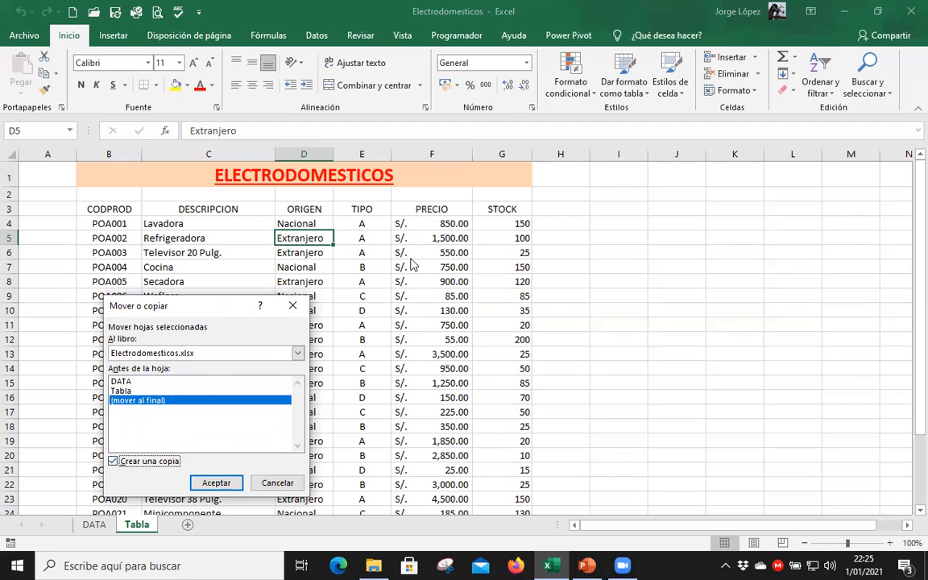
drag(208, 314, 441, 158)
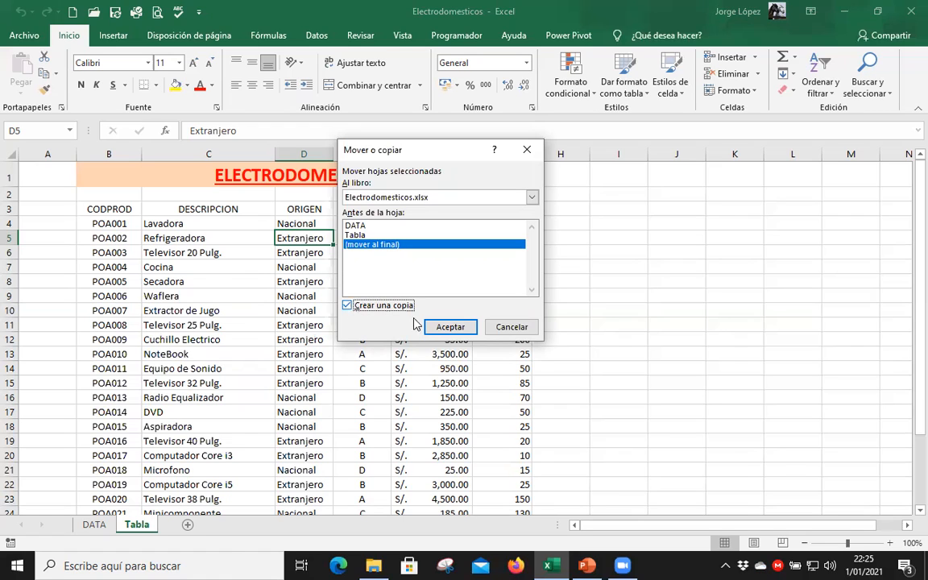
click(441, 323)
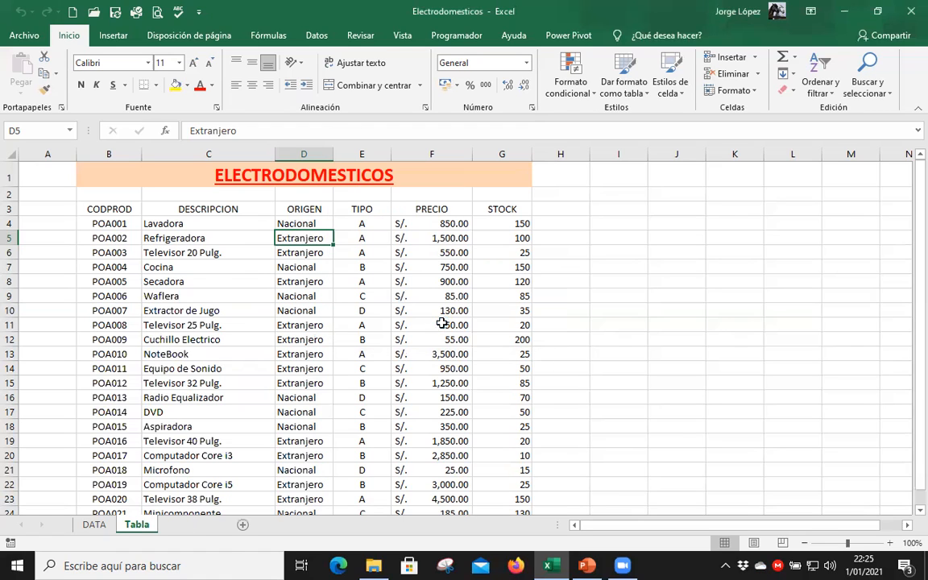
Rename the copied sheet as Tabla 01.
click(136, 524)
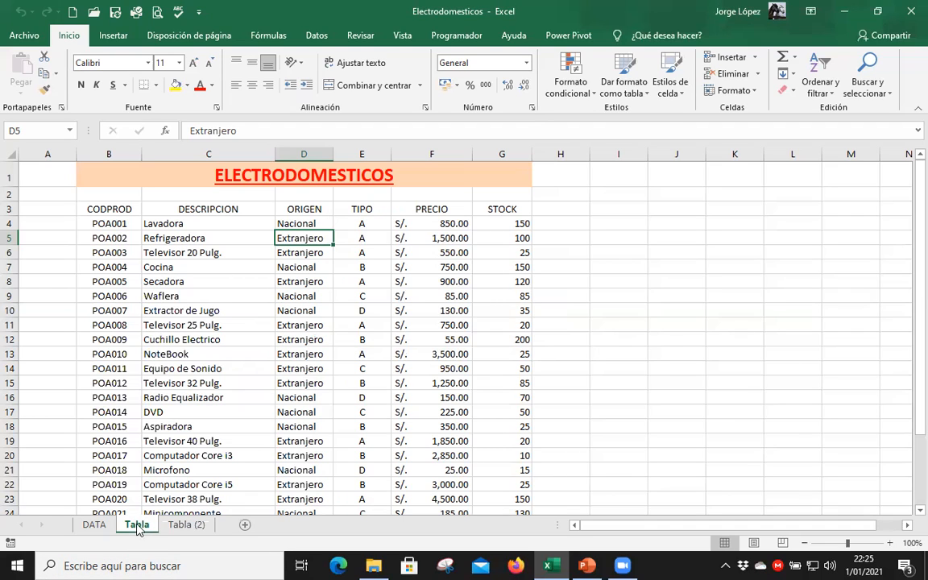
click(186, 525)
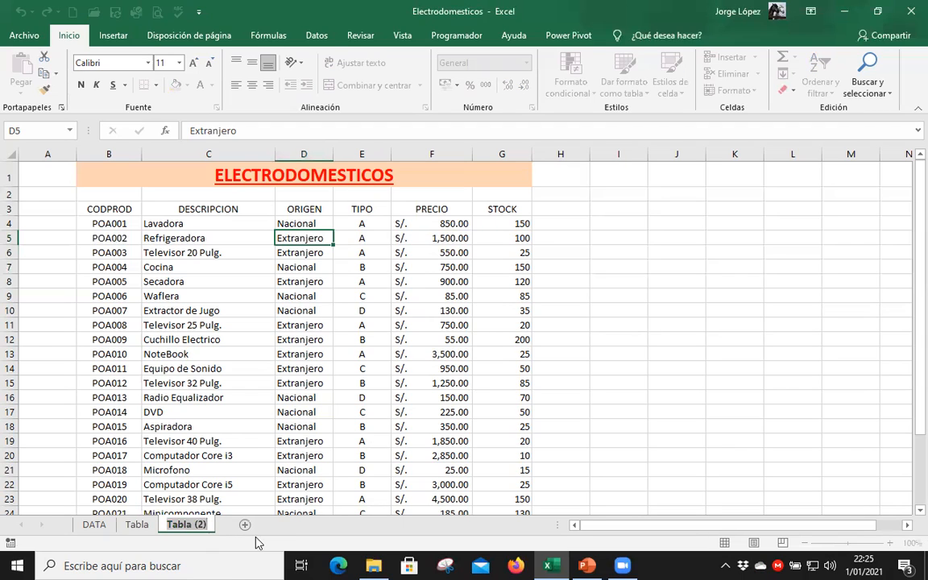
text(Tab)
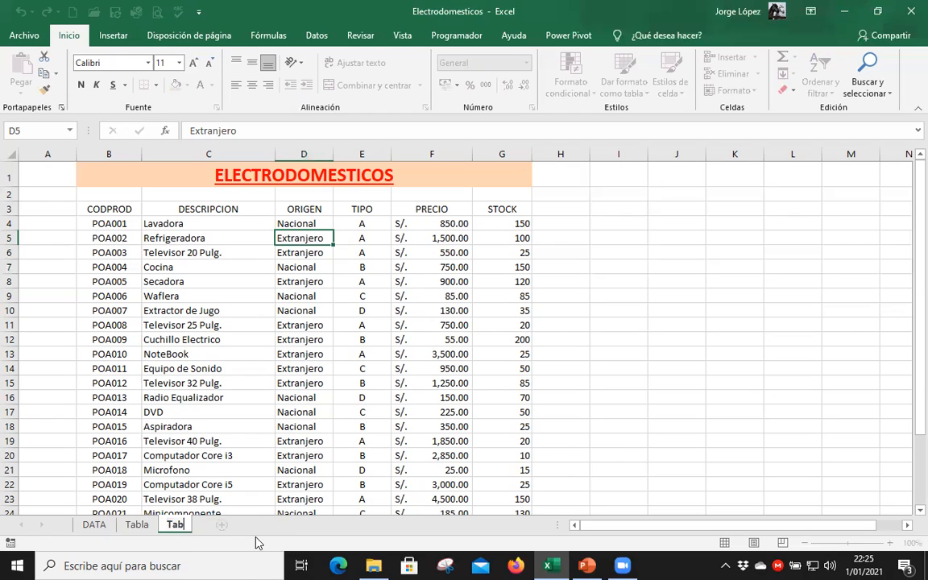
text(la 01)
key(Return)
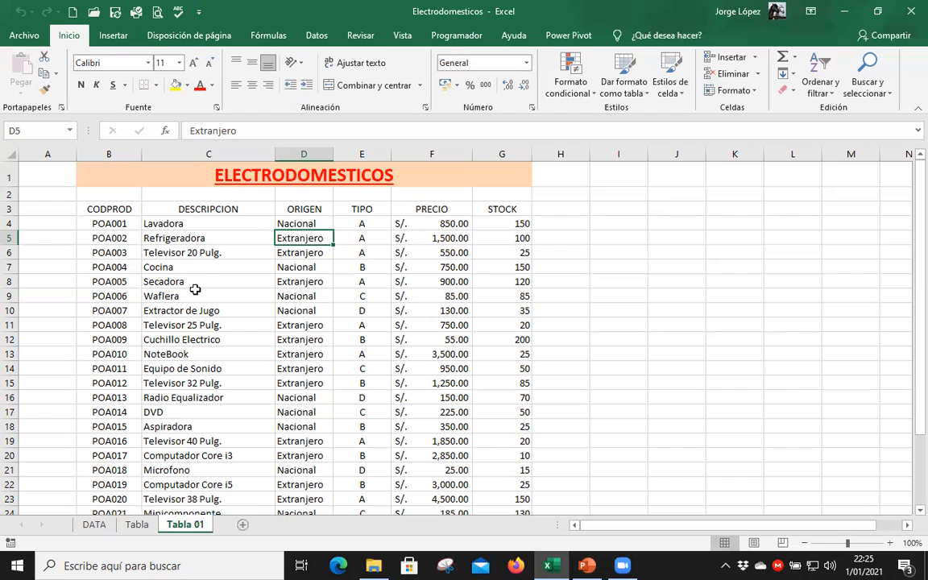
Convert the product list in B3:G30 on Tabla 01 into an Excel table with headers.
key(Down)
key(Down)
key(Left)
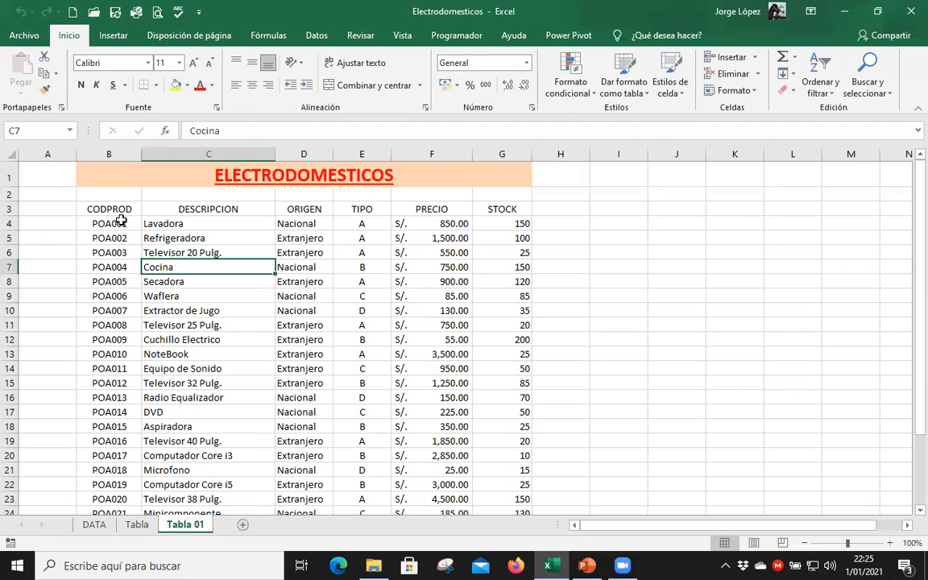
click(117, 222)
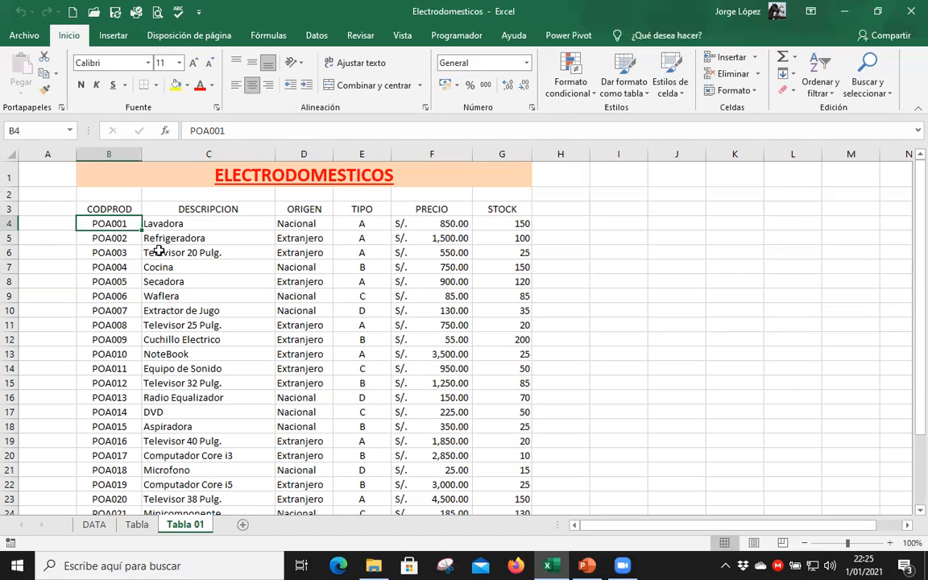
click(113, 37)
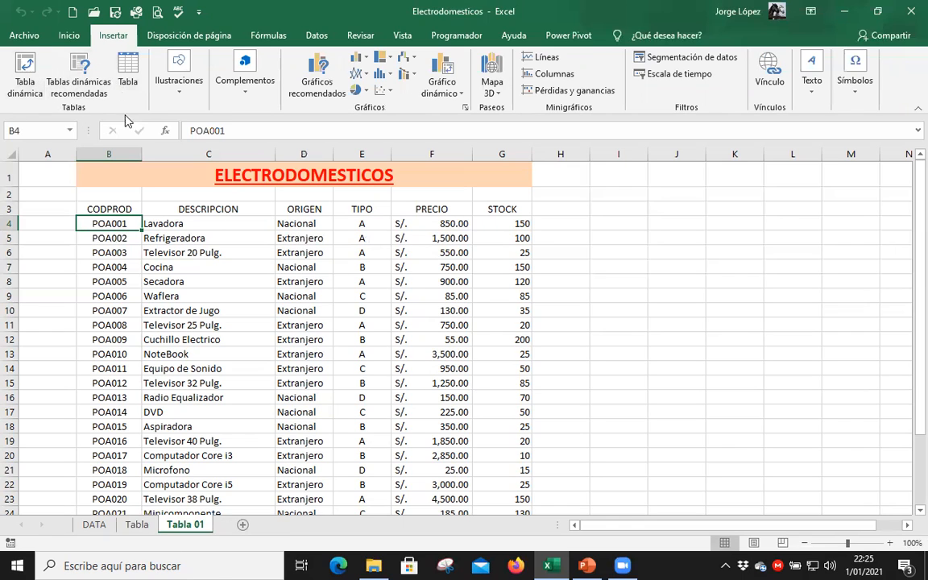
click(127, 91)
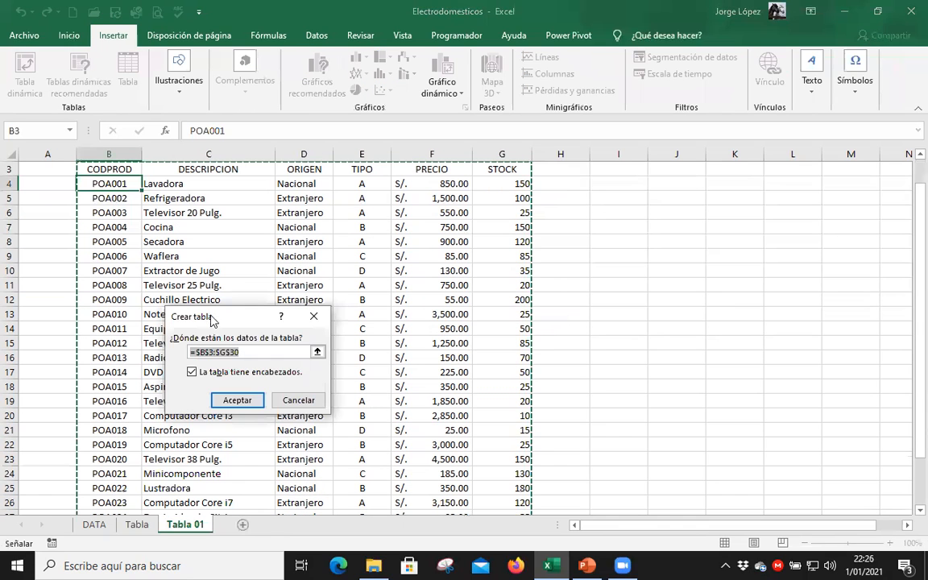
drag(211, 320, 694, 199)
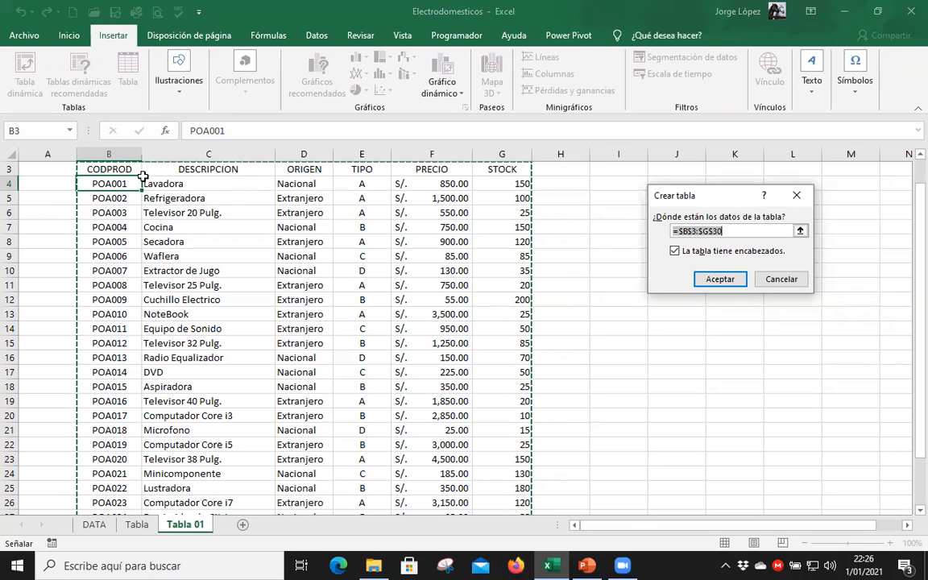
click(706, 278)
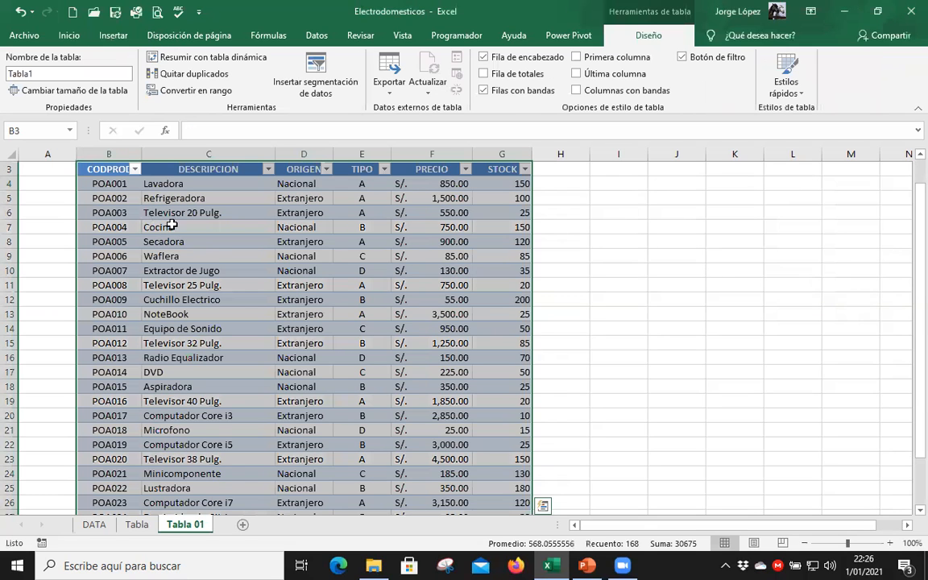
Highlight the table's heading row B3:G3 and then individual product records such as B6:G6.
click(125, 198)
drag(110, 170, 494, 173)
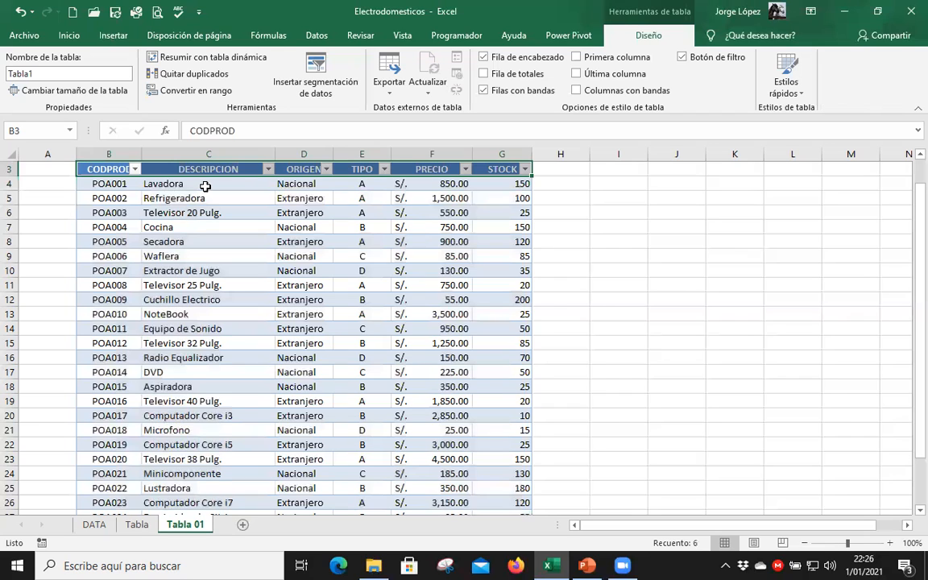
click(202, 183)
drag(99, 180, 454, 187)
drag(108, 207, 495, 208)
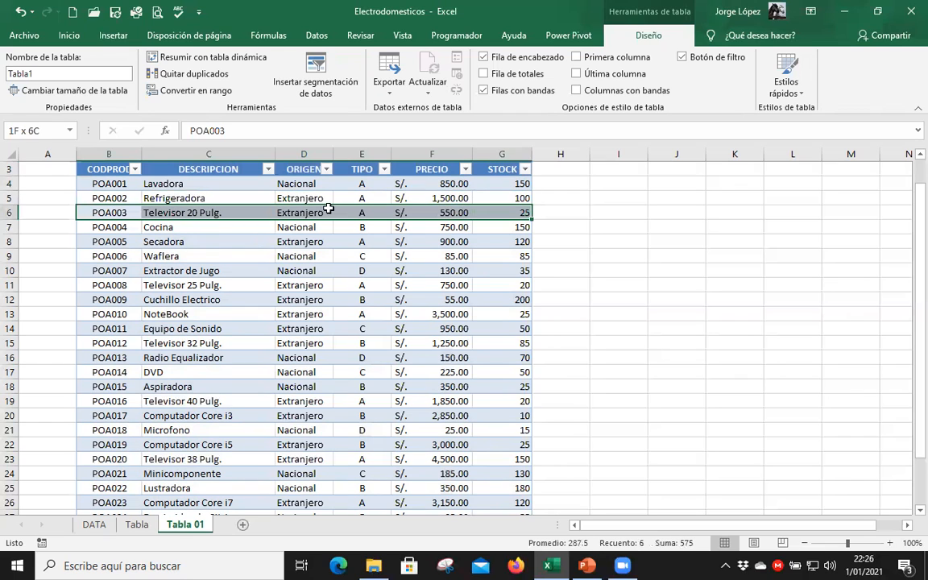
click(98, 238)
click(212, 240)
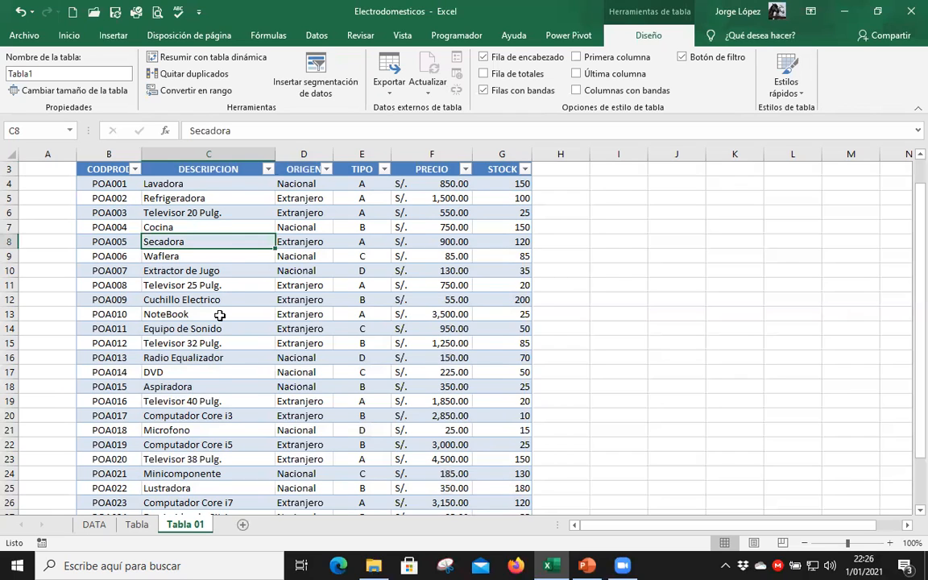
Look through the table to its last record and examine the text filter options of the DESCRIPCION column.
scroll(455, 281, down, 3)
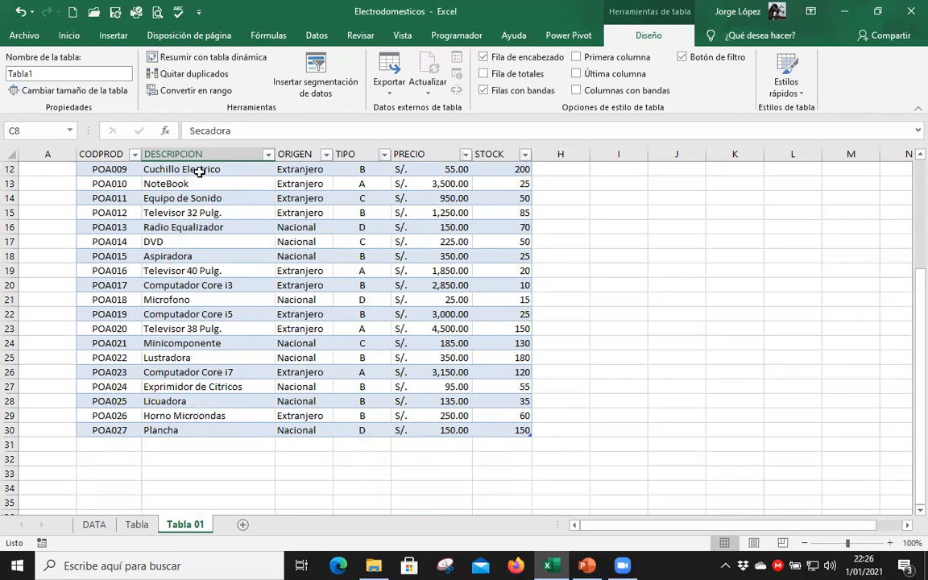
click(170, 213)
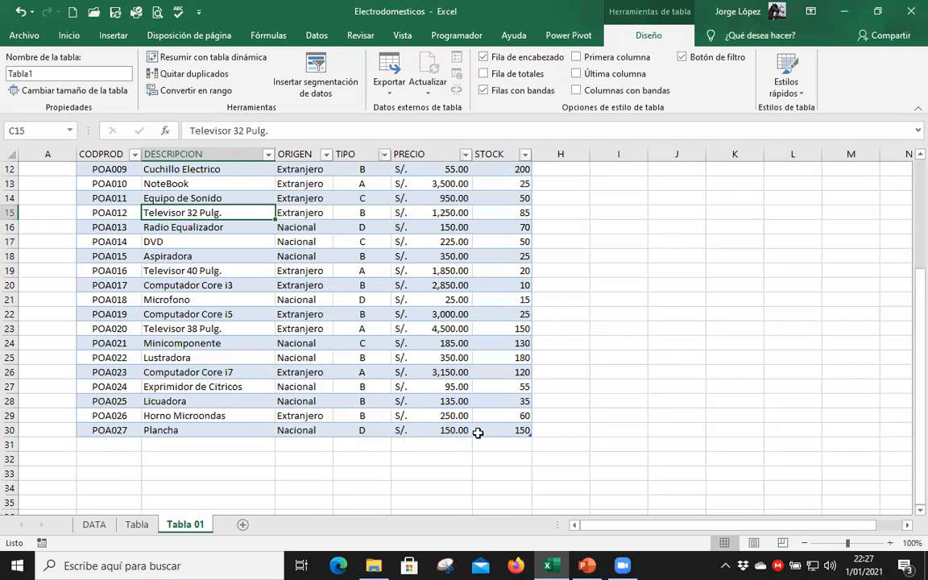
scroll(140, 216, up, 4)
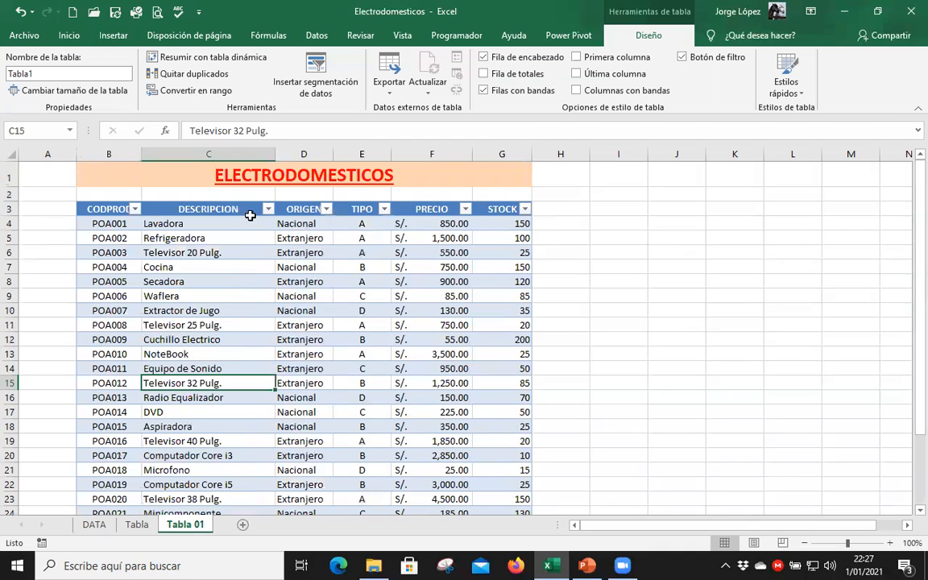
click(269, 209)
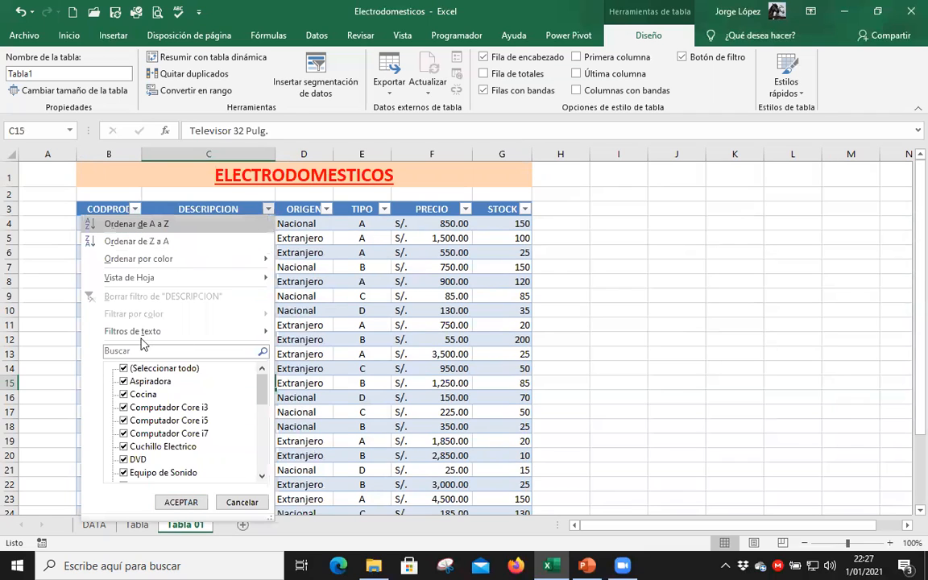
mouse_move(146, 343)
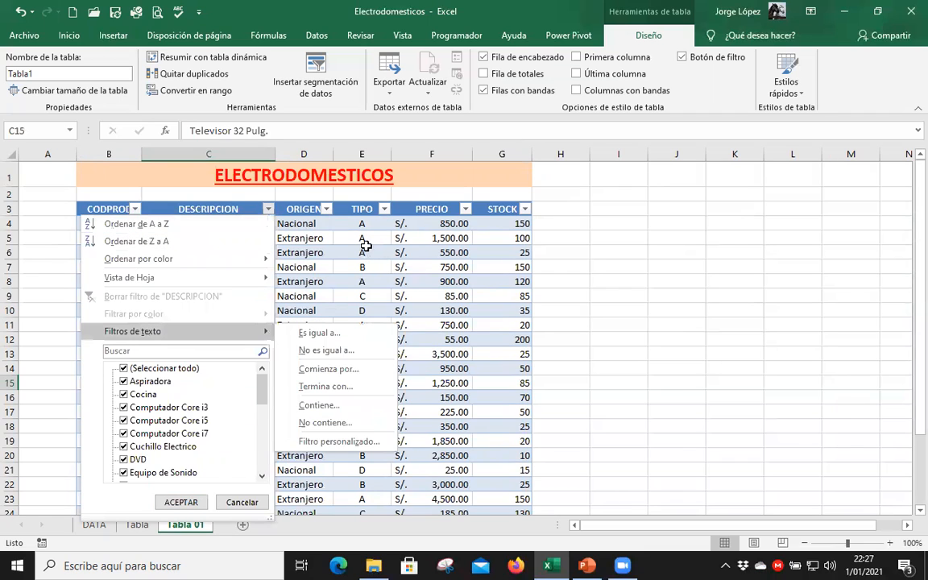
click(365, 246)
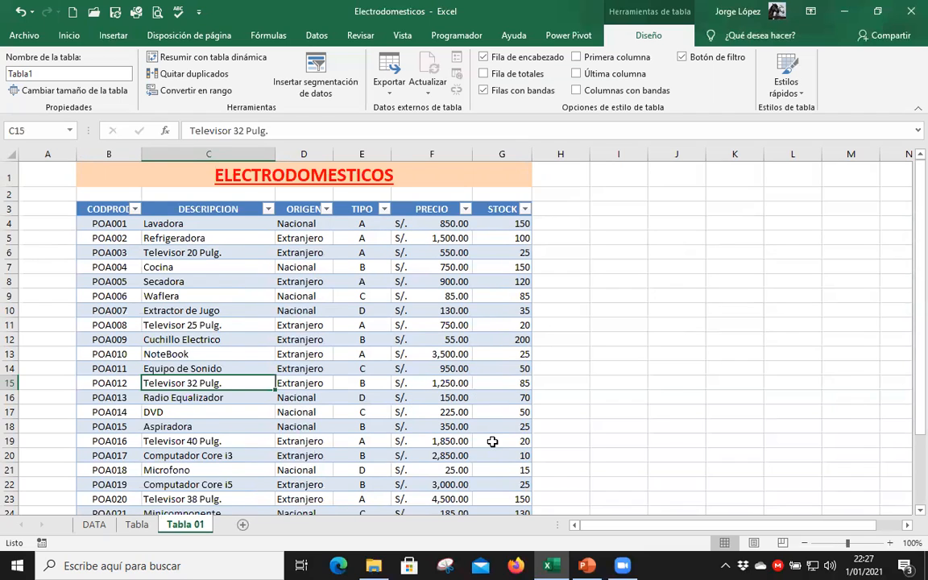
Compare the last cell G30 of the table on Tabla 01 with the same cell on the Tabla sheet.
scroll(443, 380, down, 3)
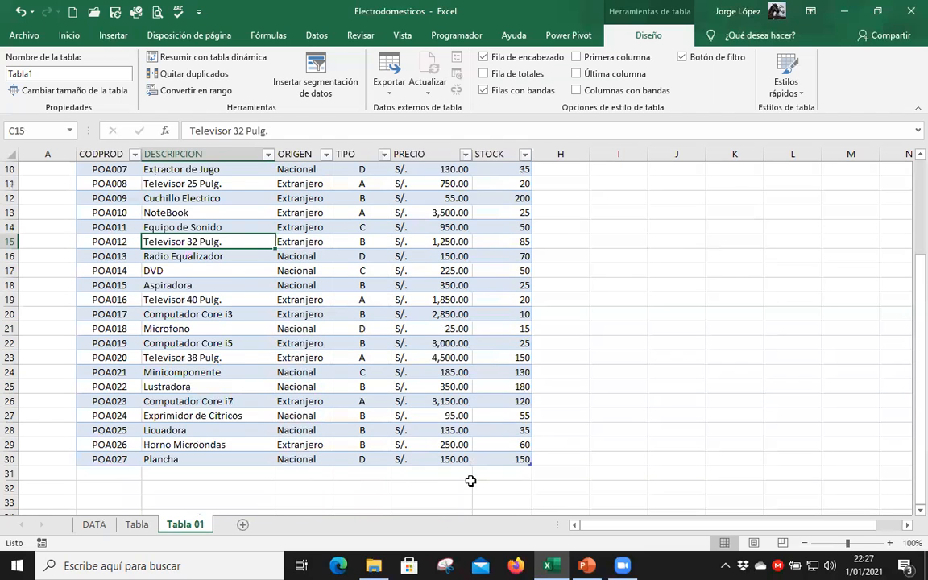
click(512, 460)
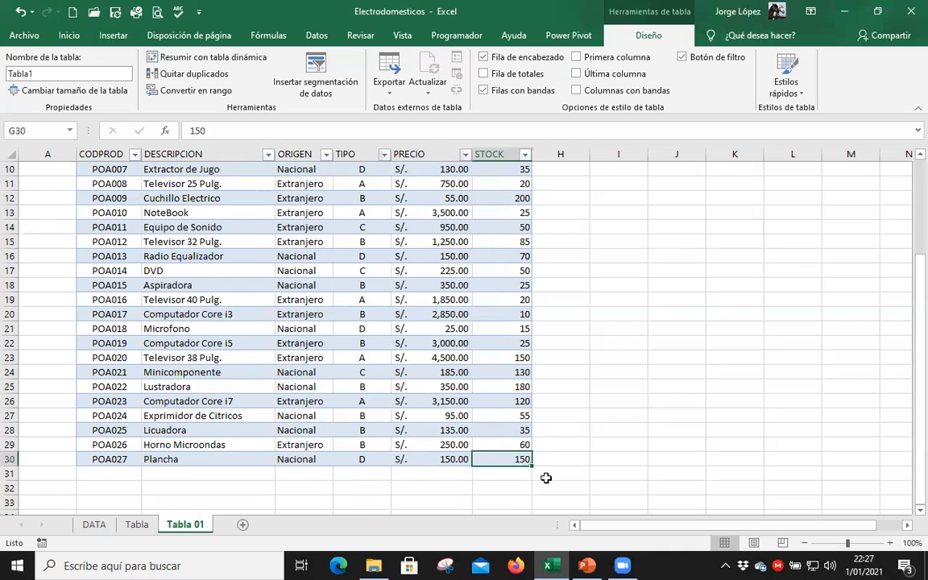
click(138, 527)
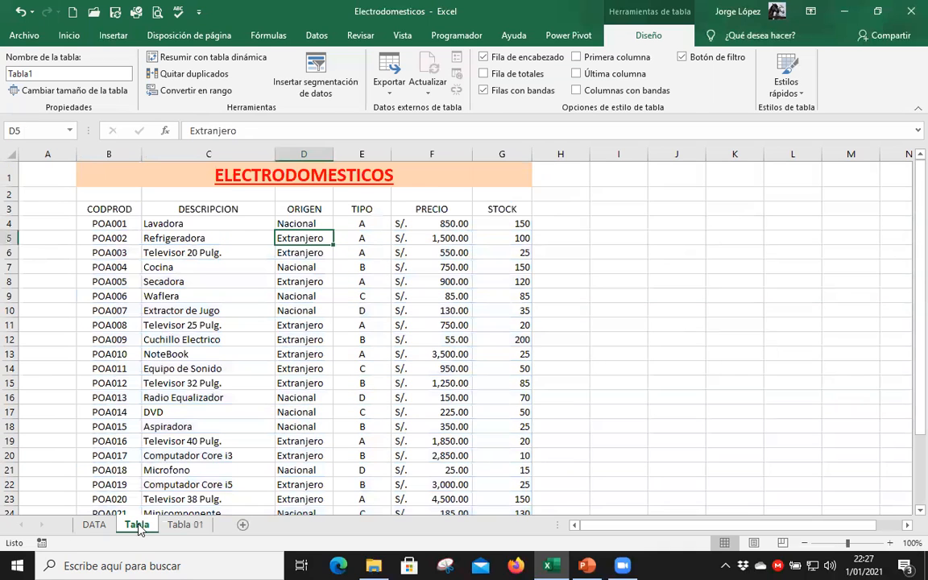
scroll(411, 407, down, 5)
click(513, 326)
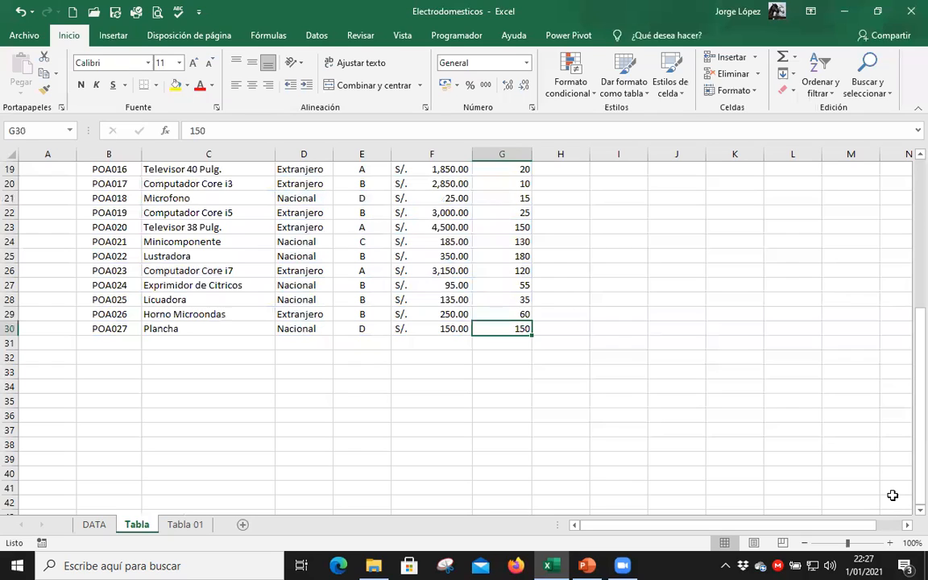
click(566, 327)
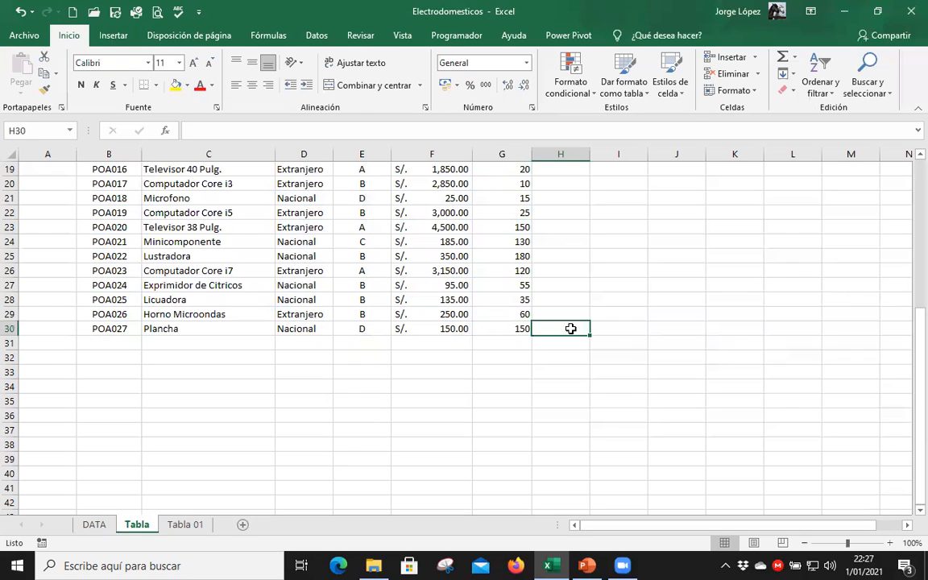
click(614, 327)
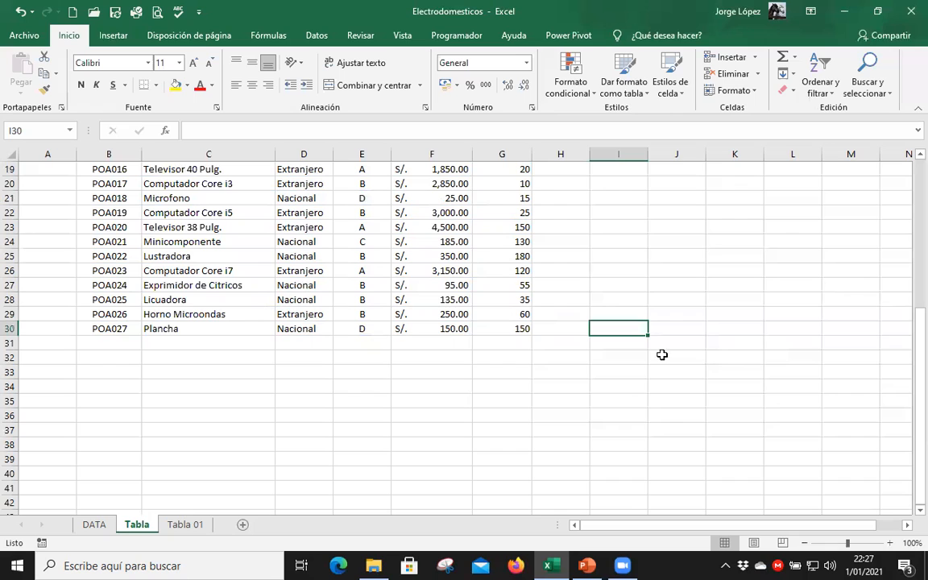
Add a blank record below the last product of the table on the Tabla 01 sheet.
click(179, 525)
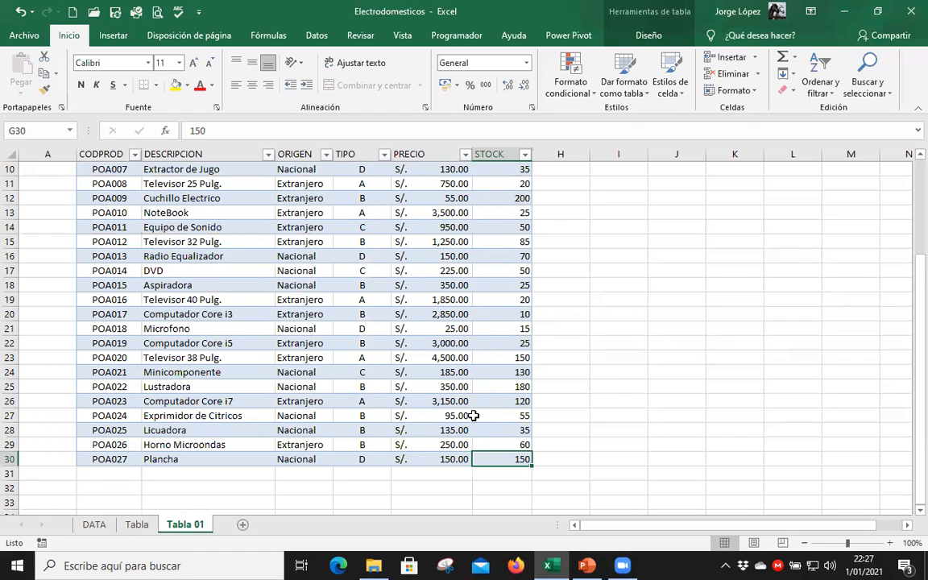
key(Tab)
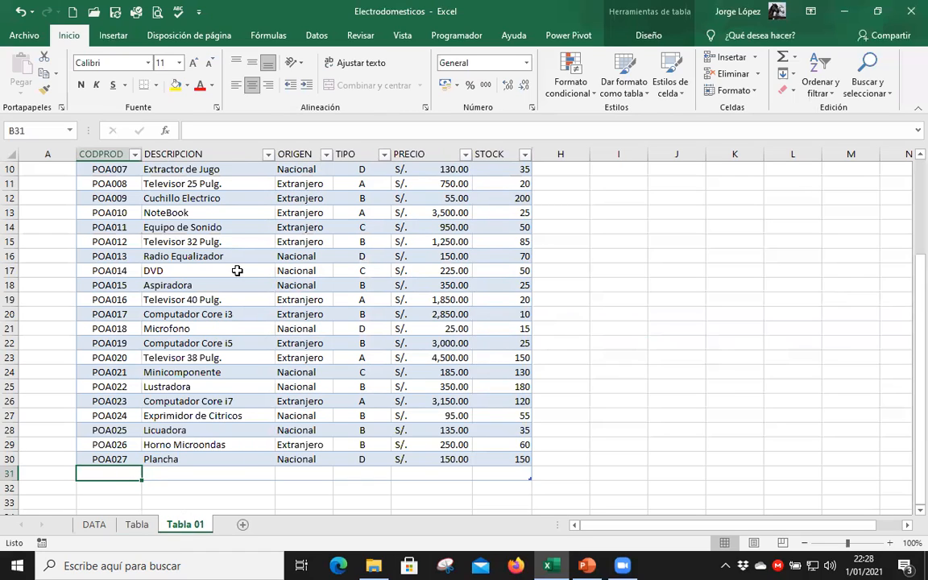
scroll(109, 198, up, 3)
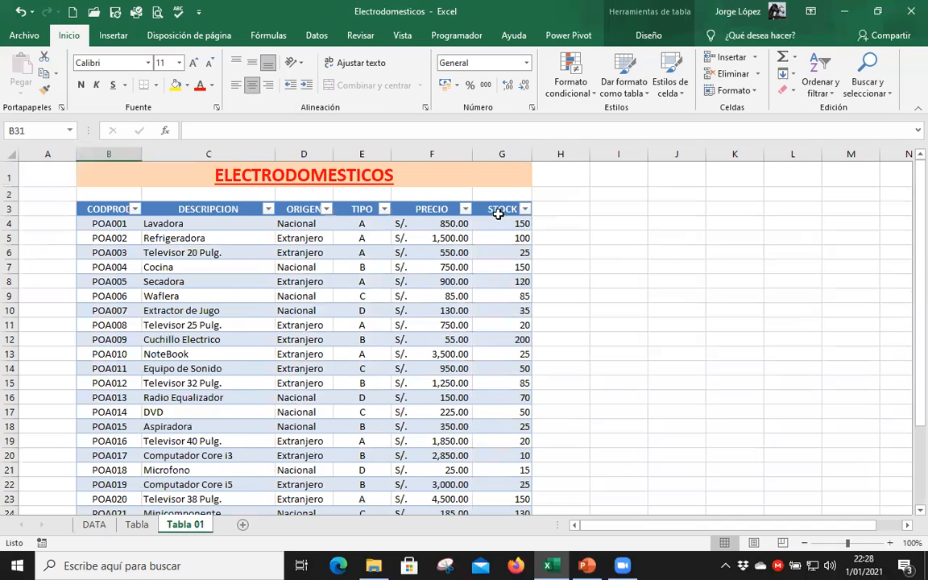
scroll(480, 468, down, 3)
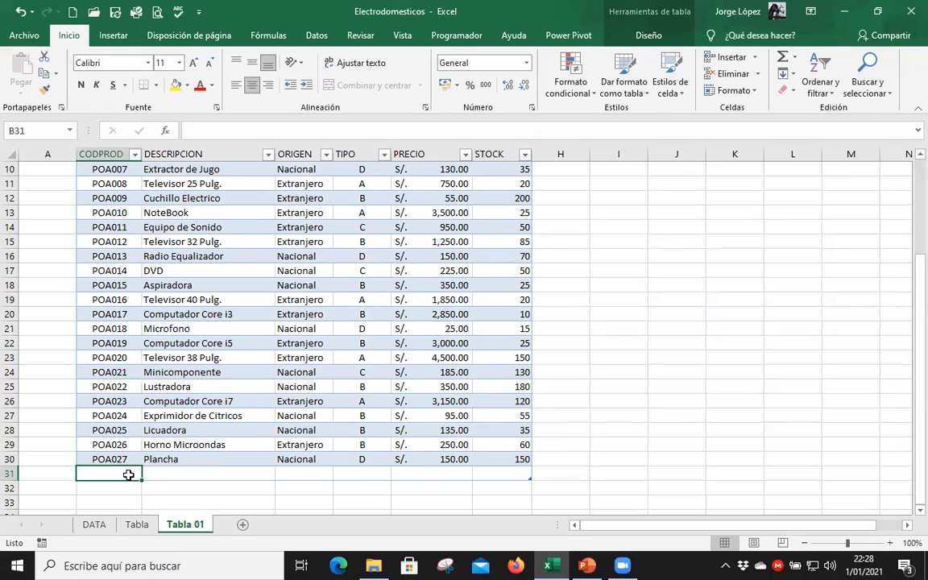
Enter the product code POA028 in the new record in row 31.
text(PO)
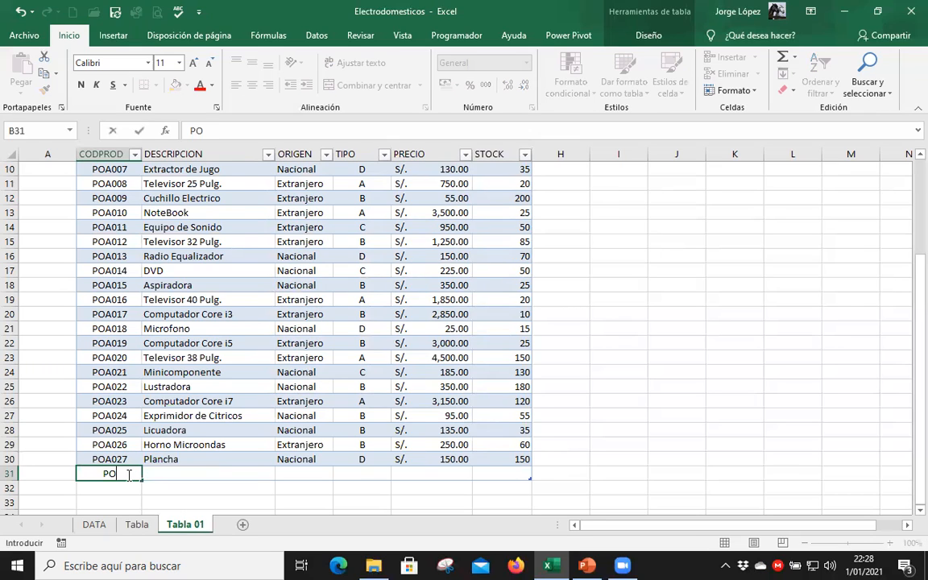
text(A028)
key(Tab)
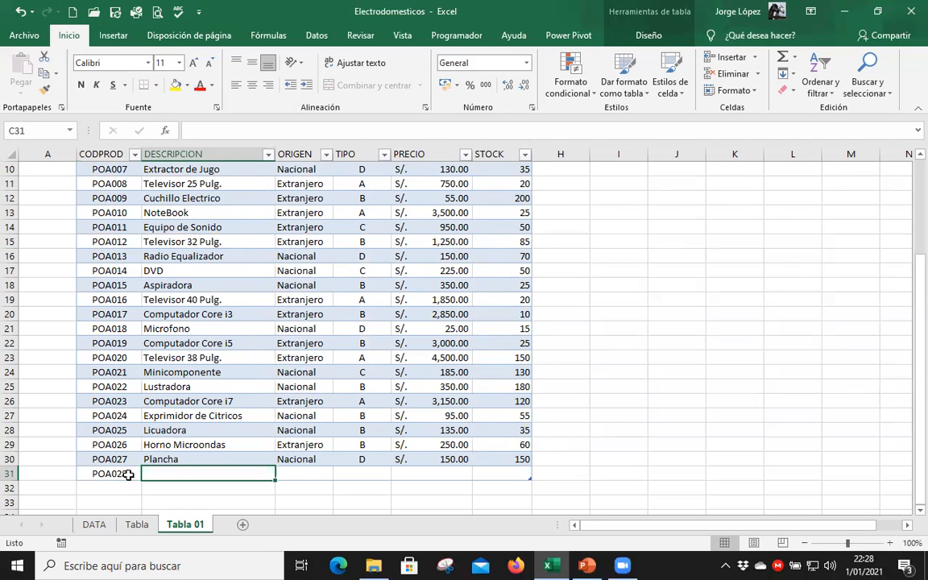
Enter Sanguchera as the description of product POA028.
text(secadora)
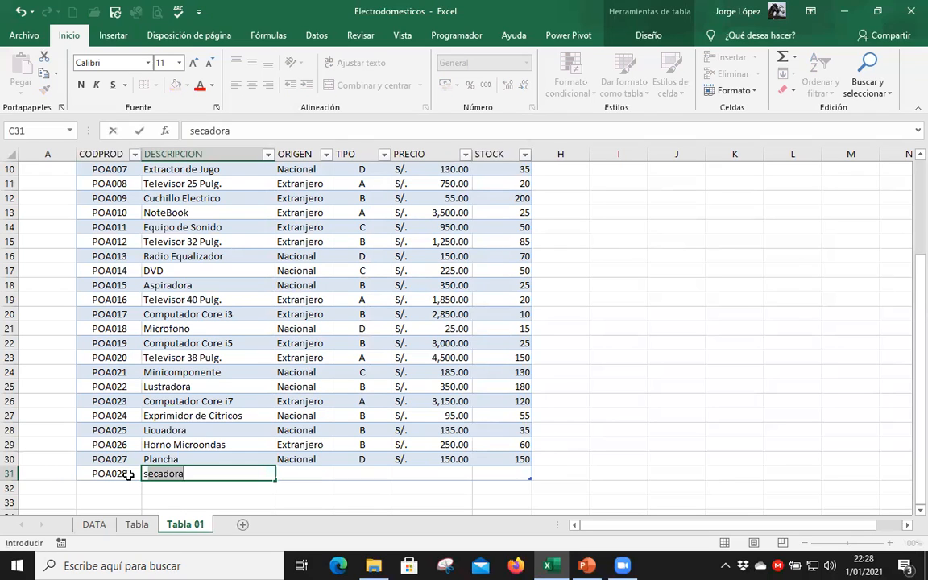
key(BackSpace)
key(BackSpace)
key(BackSpace)
key(BackSpace)
key(BackSpace)
key(BackSpace)
key(BackSpace)
key(BackSpace)
text(Secadora)
text(Sa)
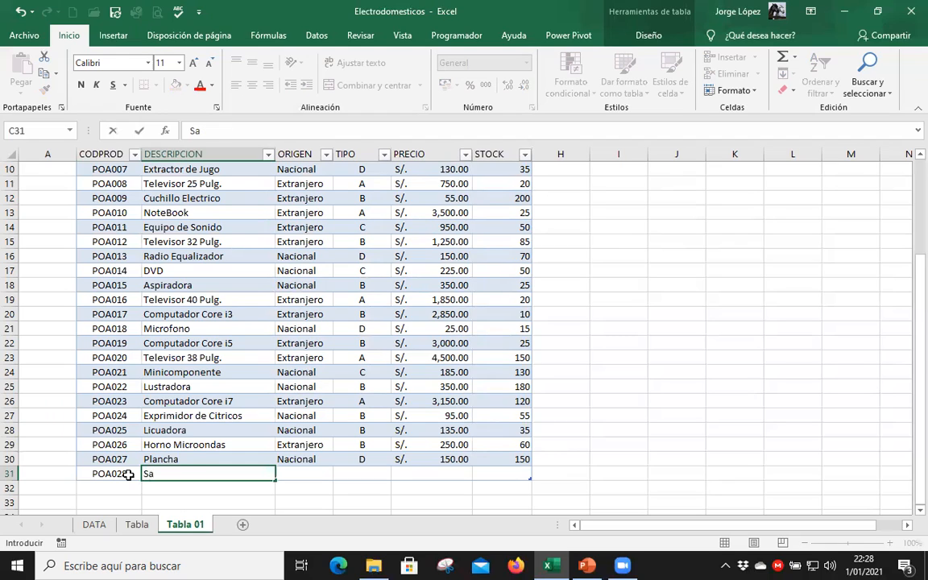
text(nguchera)
key(Tab)
Complete the POA028 record with origin Nacional, type B, price 105 and stock 50, and add another blank record below it.
text(N)
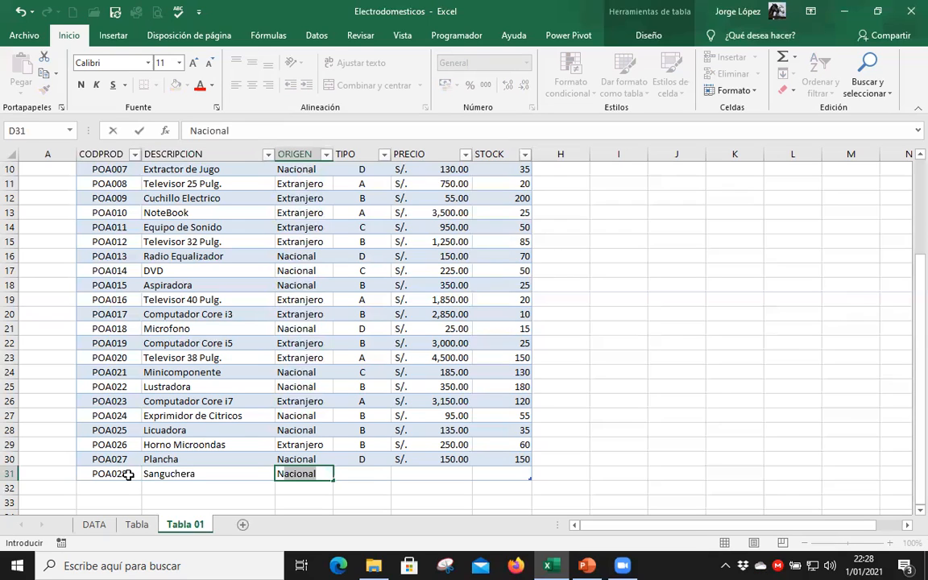
key(Tab)
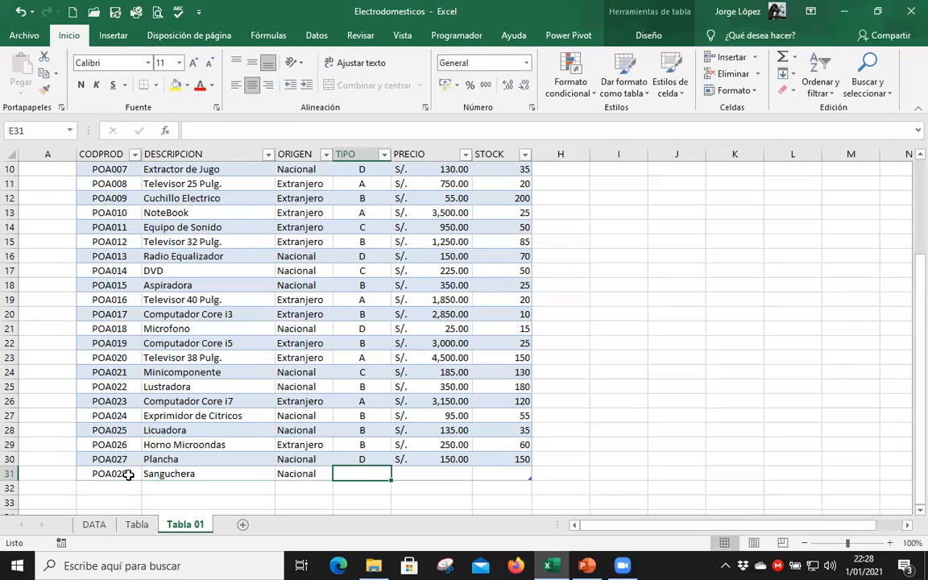
text(B)
key(Tab)
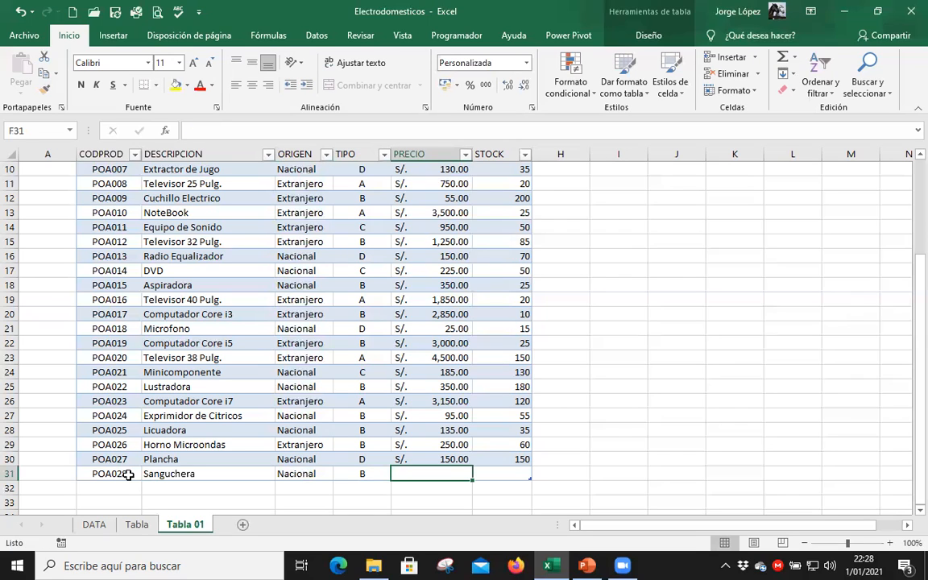
text(105)
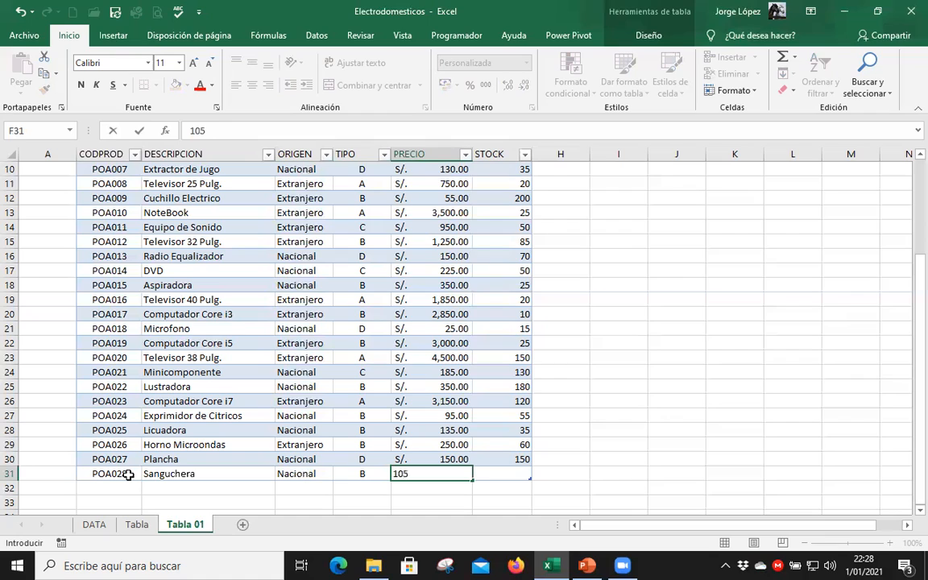
key(Tab)
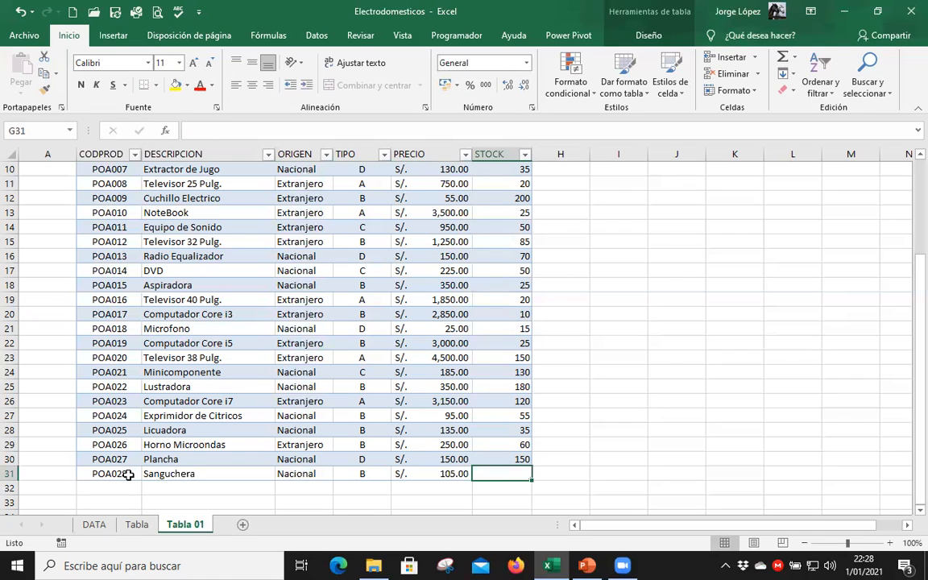
text(50)
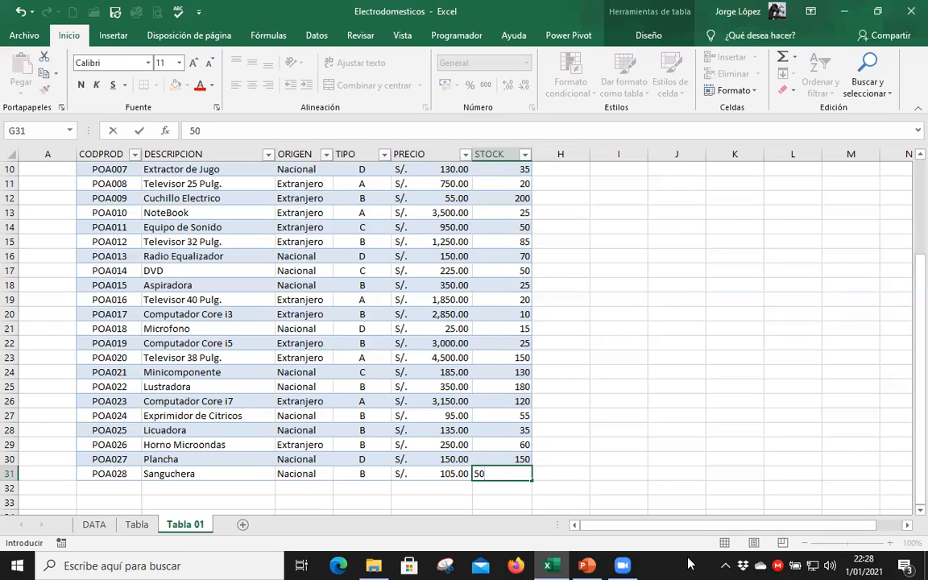
key(Tab)
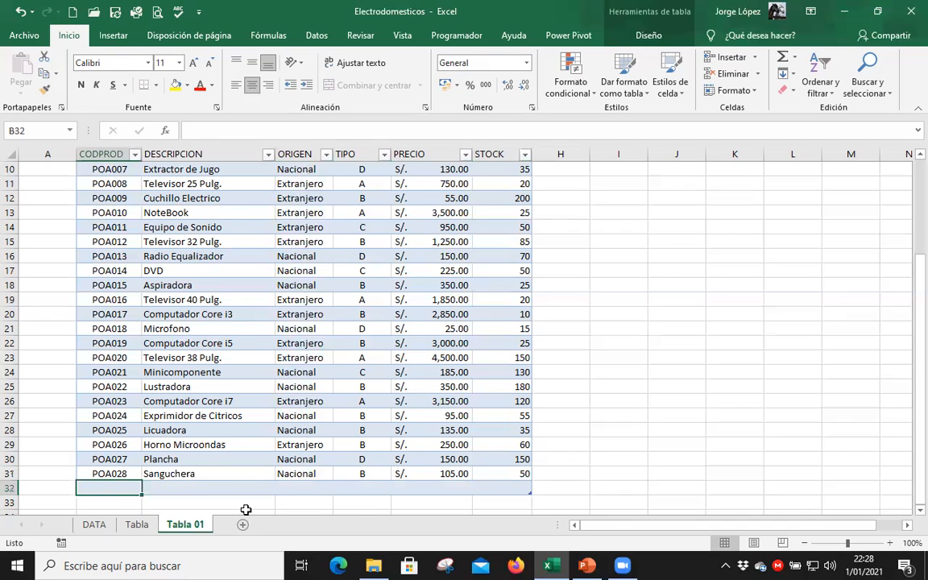
Enter the product code POA029 in the blank record in row 32.
text(p)
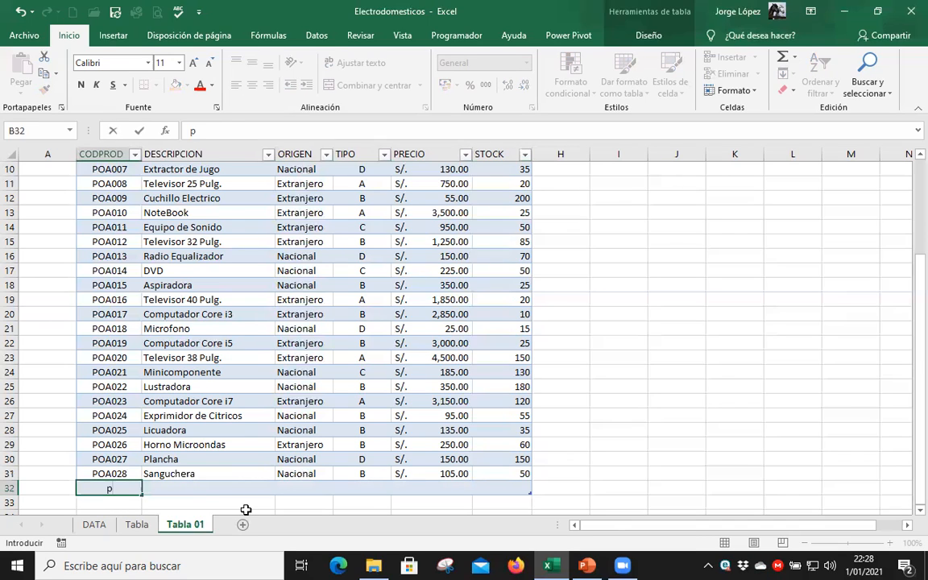
key(BackSpace)
text(POA)
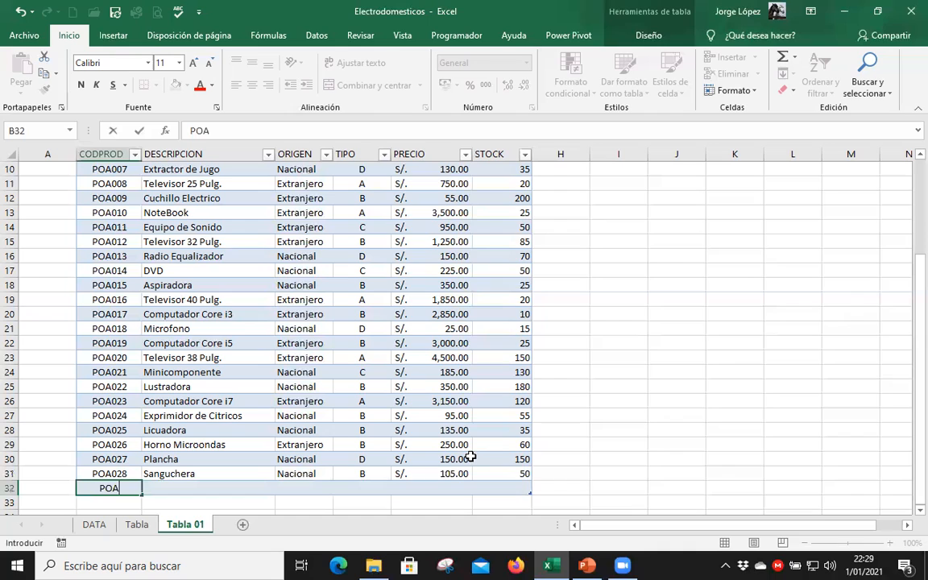
text(02)
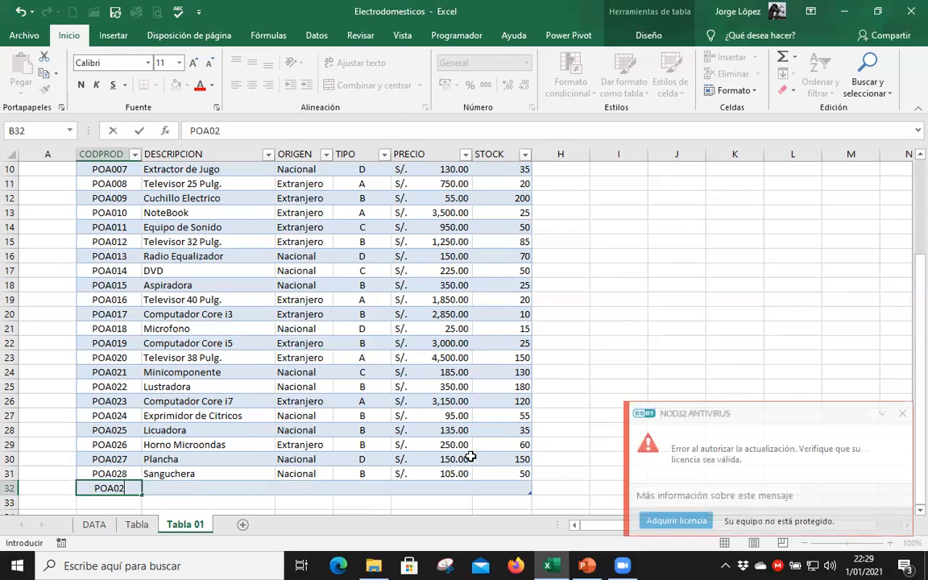
text(9)
key(Tab)
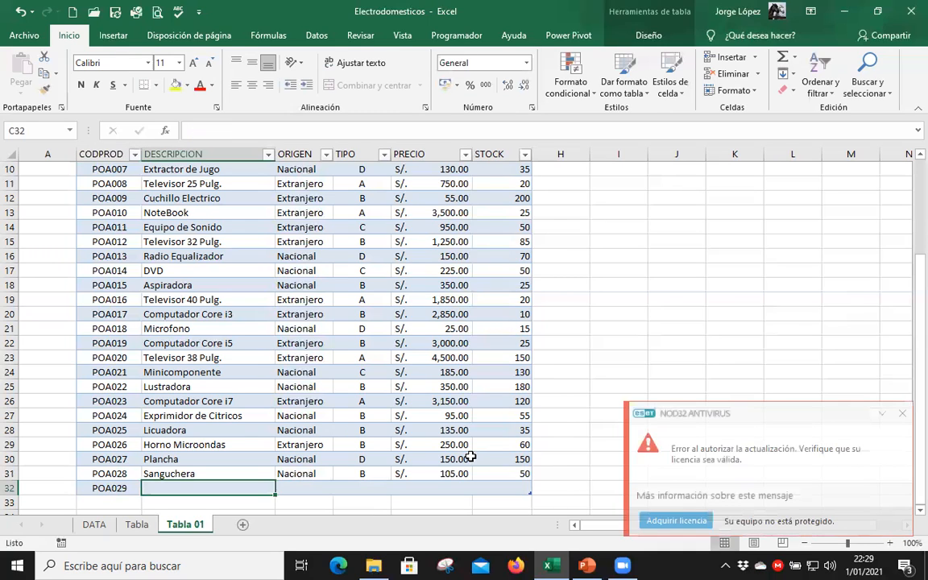
Enter Secadora de Ropa as the description of product POA029.
text(s)
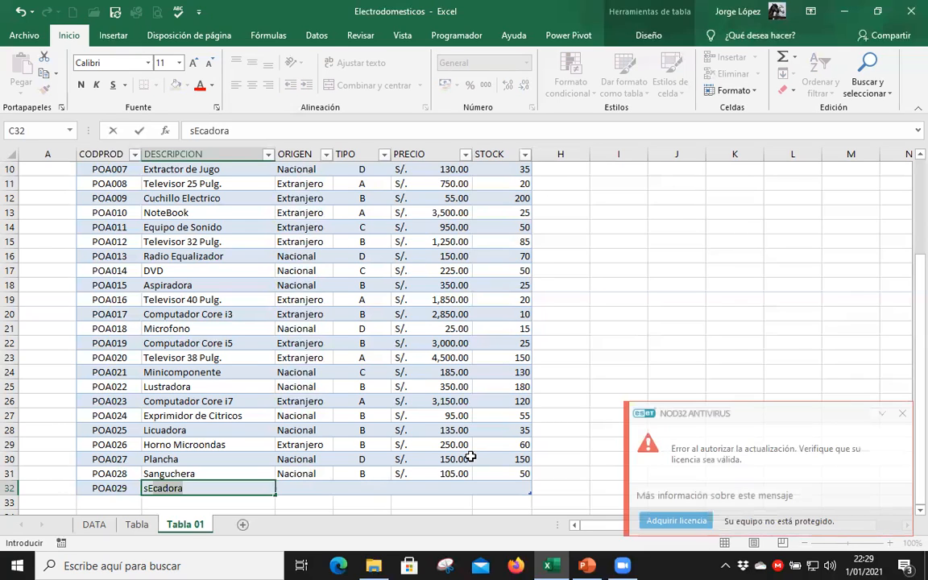
key(BackSpace)
key(BackSpace)
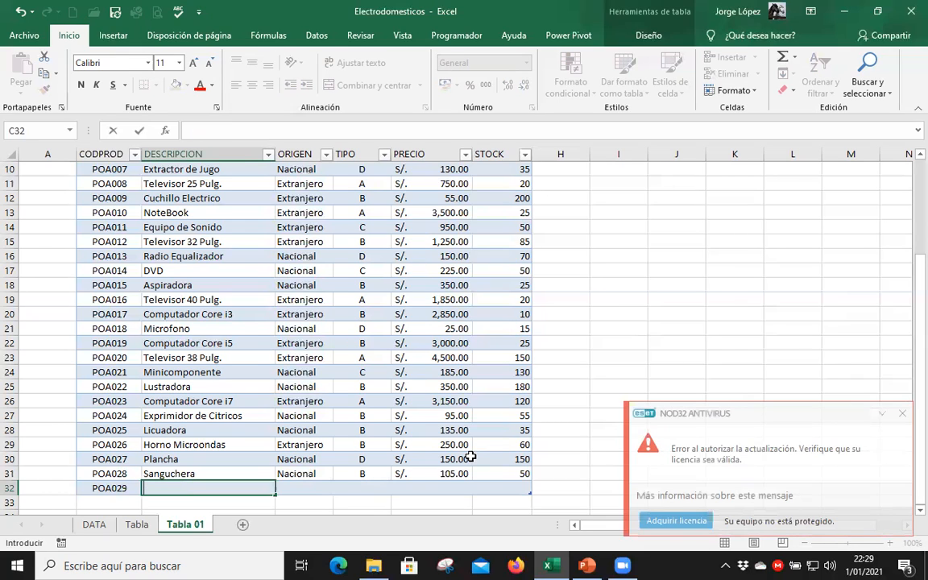
text(Secadora)
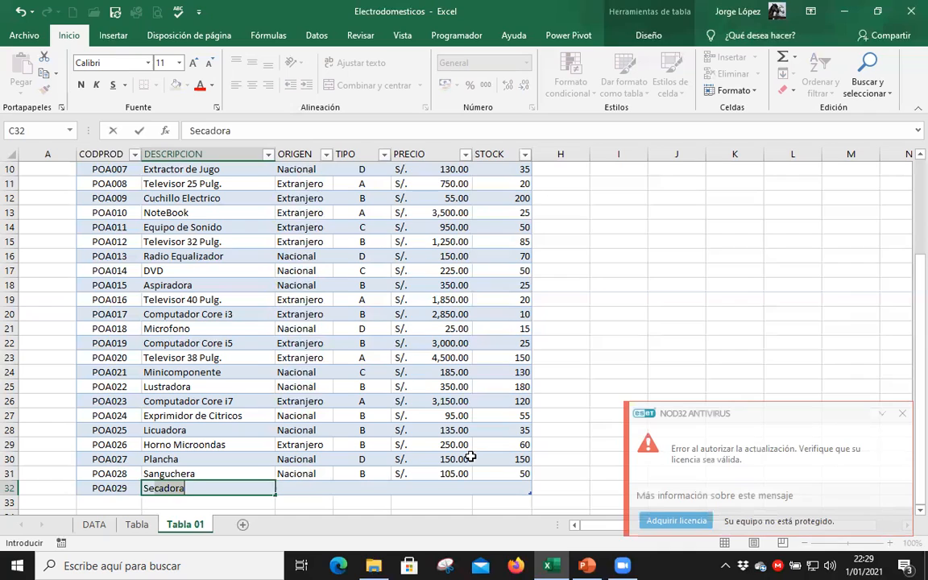
click(218, 486)
text(de )
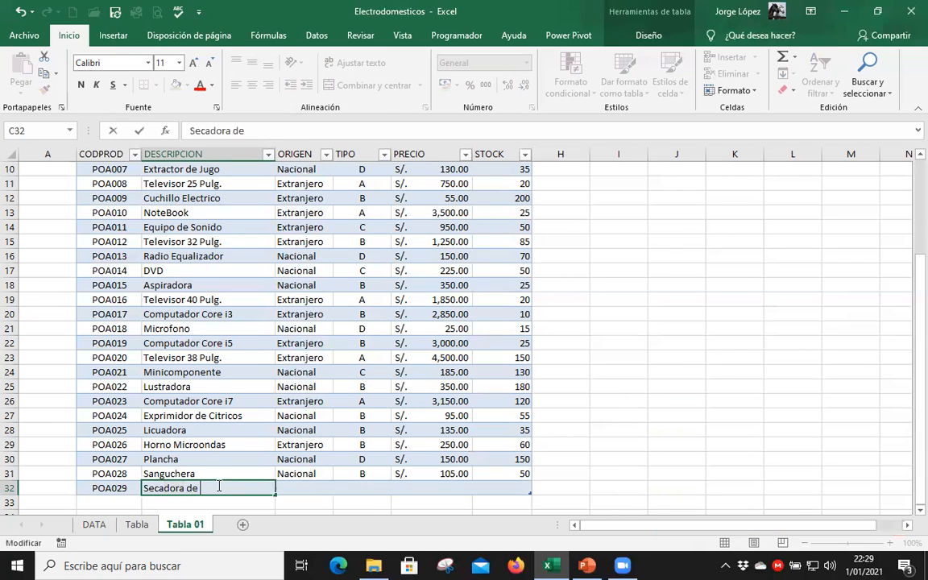
text(Ropa)
key(Tab)
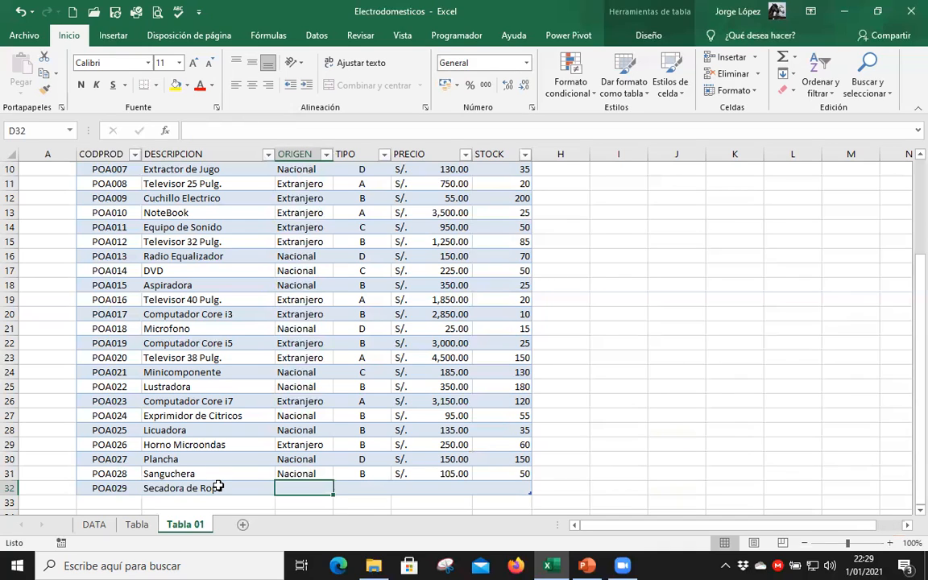
Complete the POA029 record with origin Extranjero, type A, price 1995 and stock 30, and add another blank record below it.
text(Extranjero)
key(Tab)
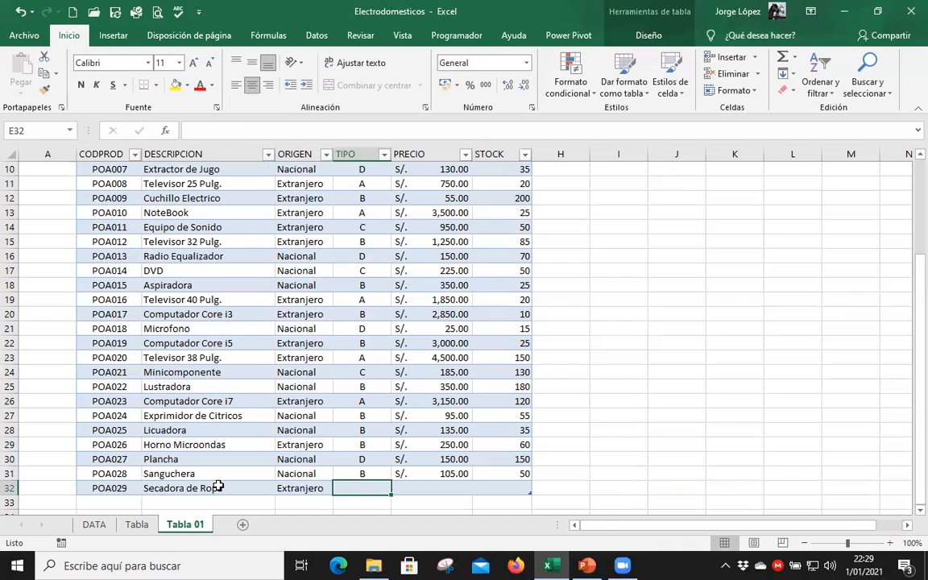
text(A)
key(Tab)
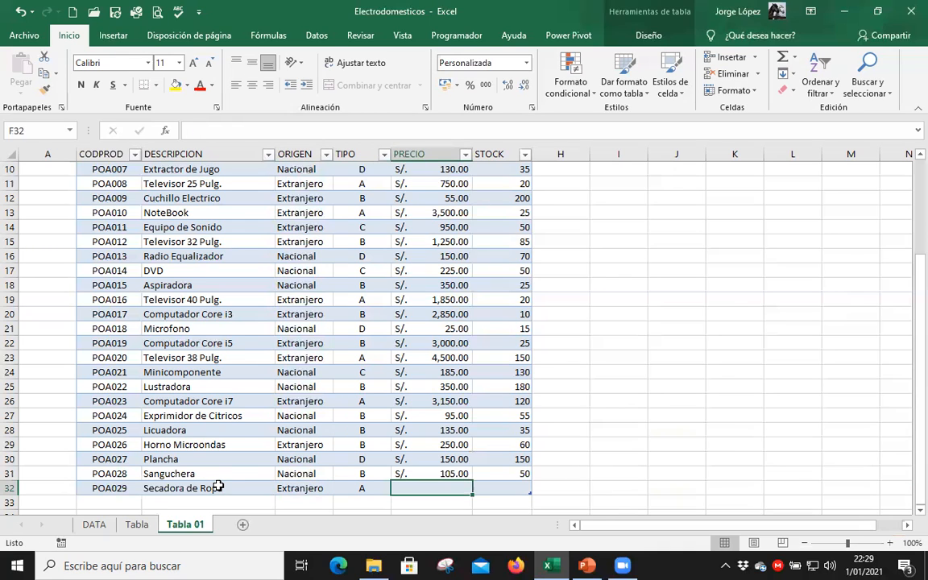
text(199)
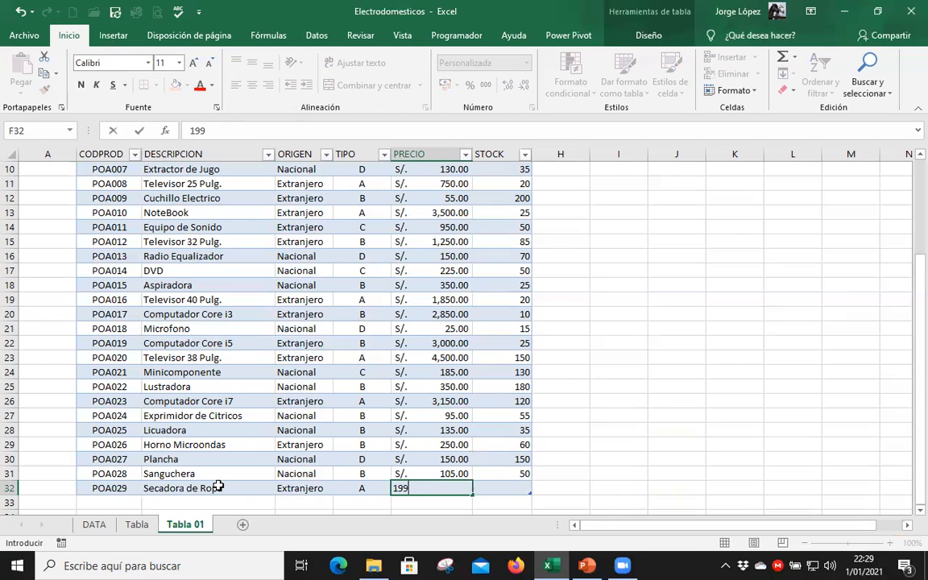
text(5)
key(Tab)
text(30)
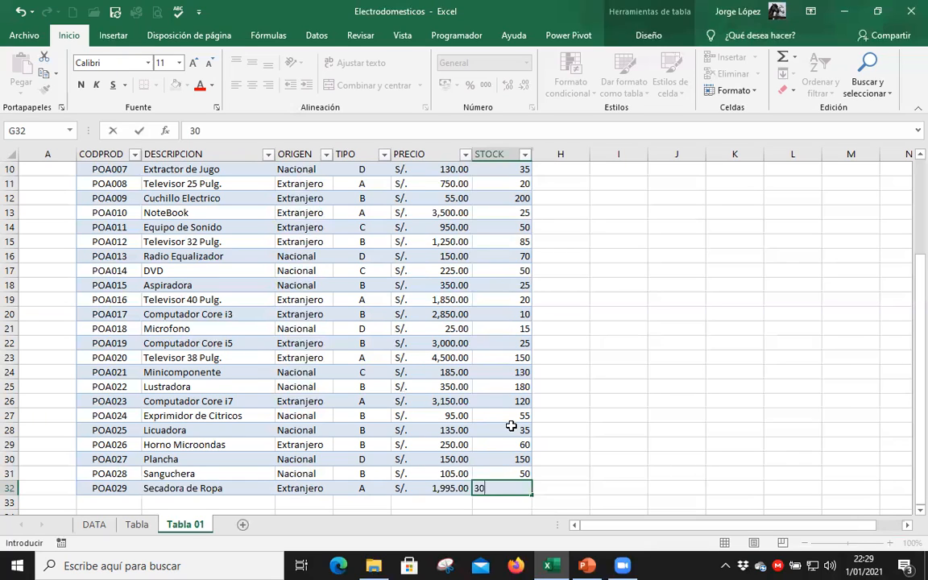
key(Tab)
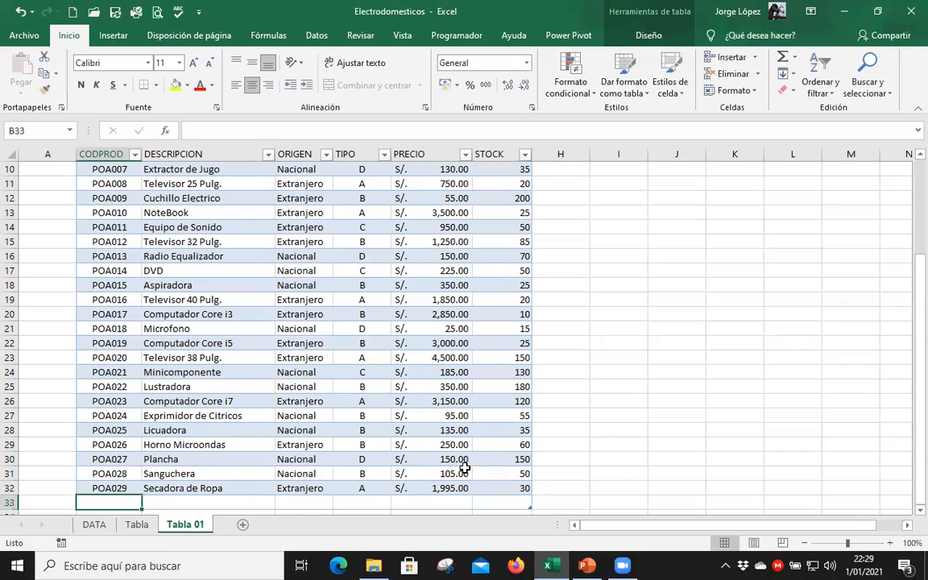
Enter the product code POA030 in the blank record in row 33.
scroll(445, 435, down, 2)
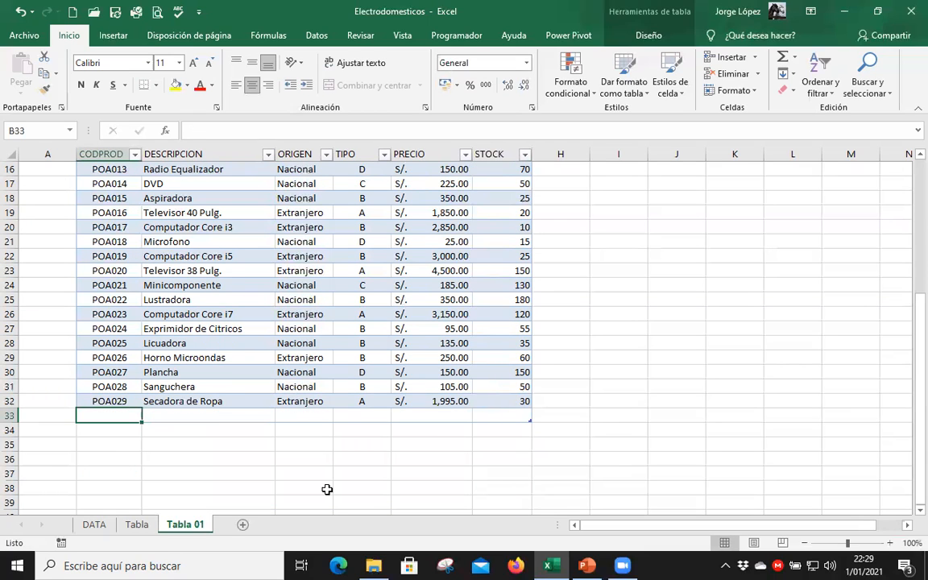
text(p)
key(BackSpace)
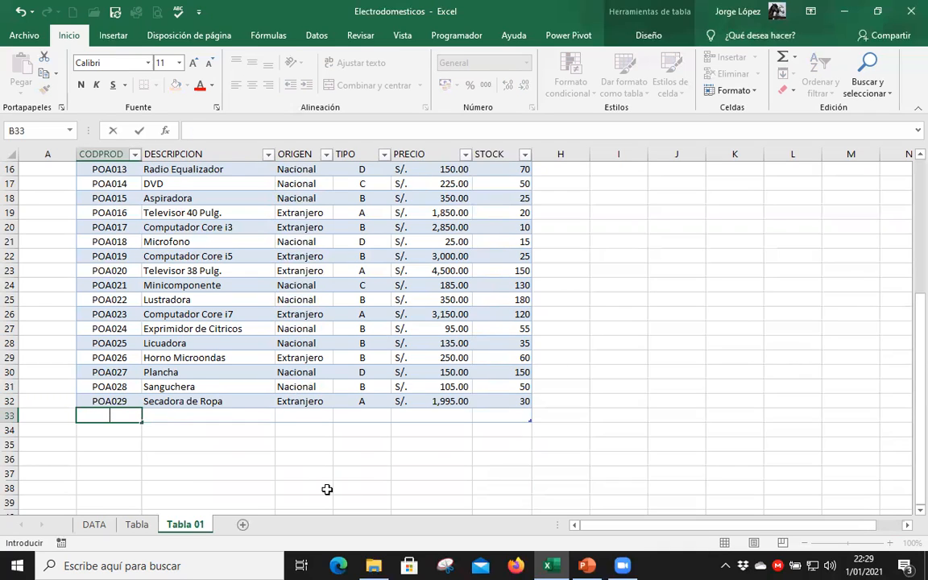
text(POA030)
key(Tab)
Enter Cuchillo de Cocina as the description of product POA030.
text(c)
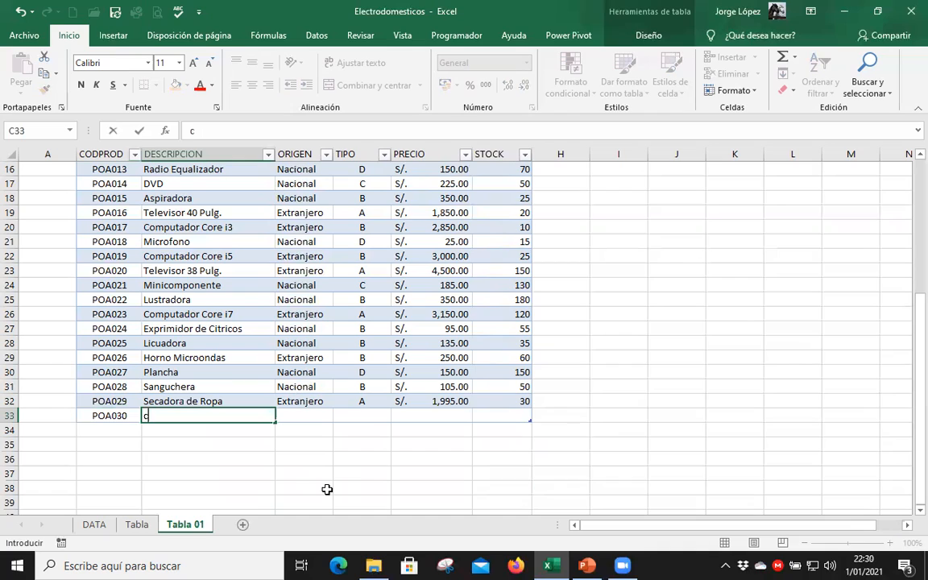
key(BackSpace)
text(Cuchillo Electrico)
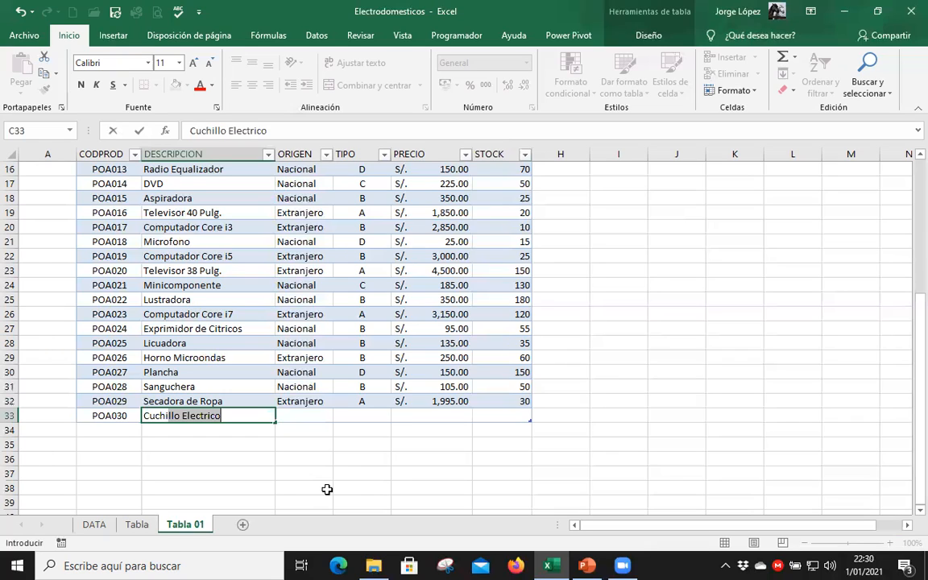
key(shift+Right)
key(shift+Right)
key(shift+Right)
key(shift+Right)
text(de C)
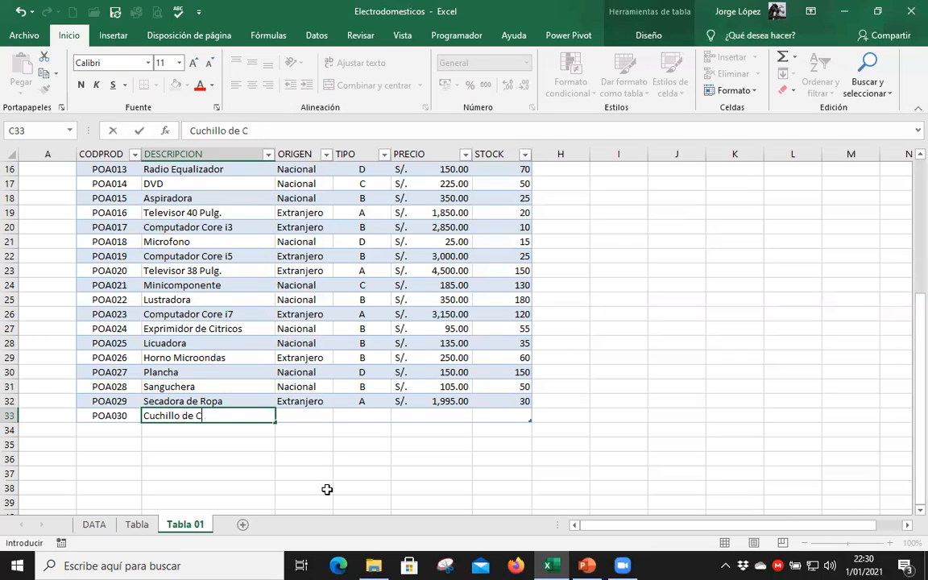
text(ocina)
key(Tab)
Complete the POA030 record with origin Nacional, type D, price 35 and stock 25.
text(N)
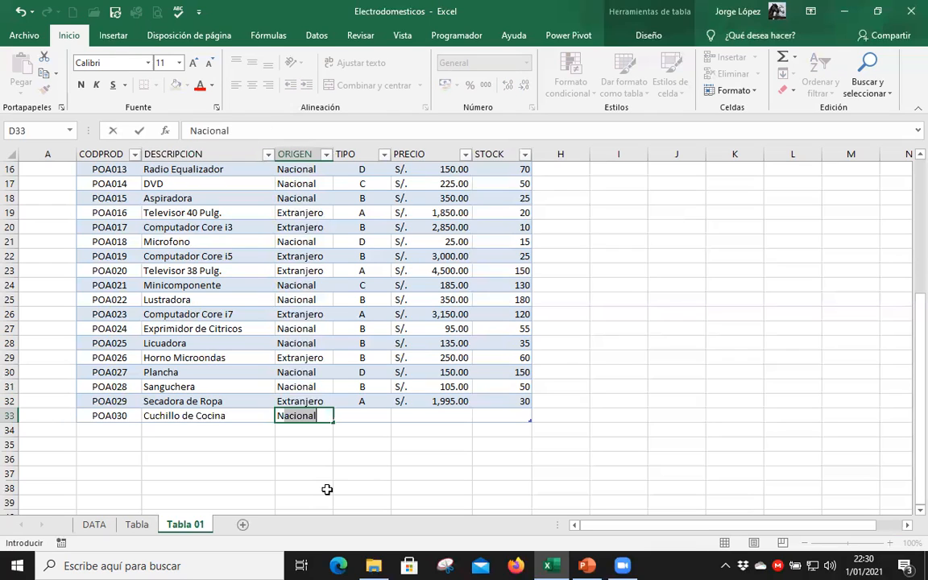
key(Tab)
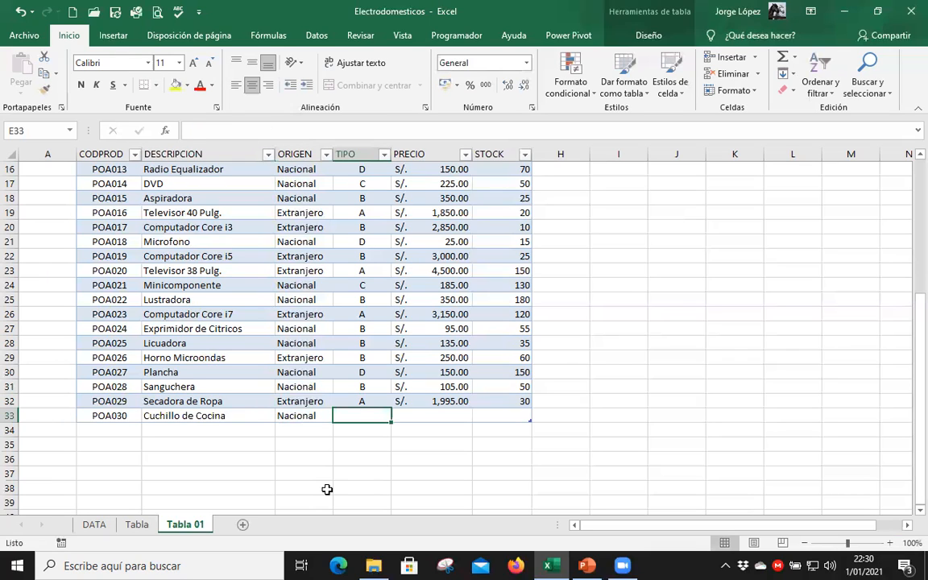
text(D)
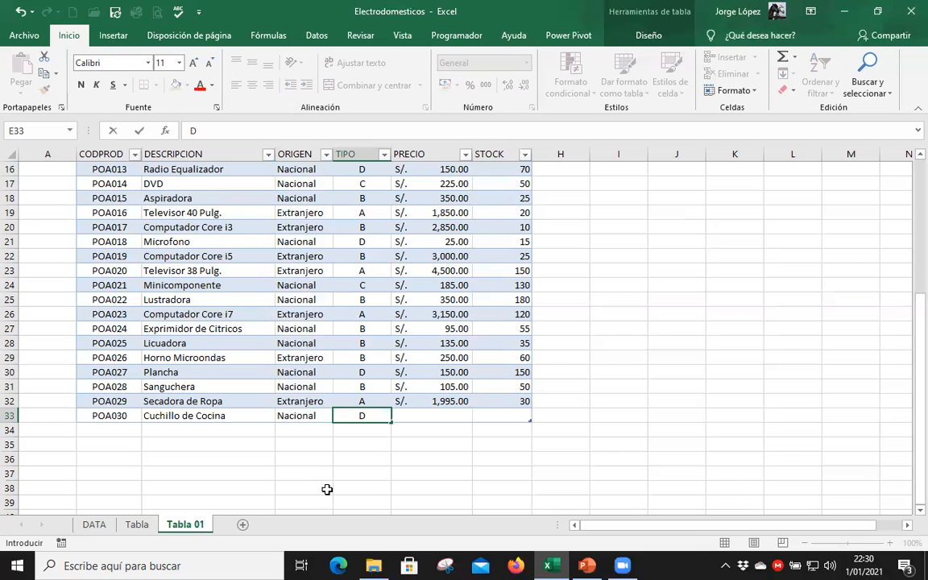
key(Tab)
text(3)
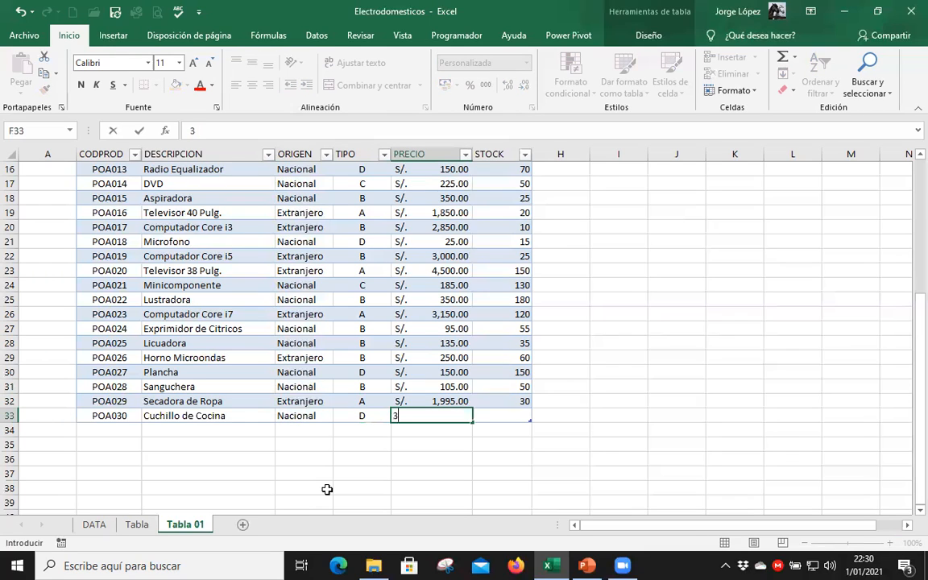
text(5)
key(Tab)
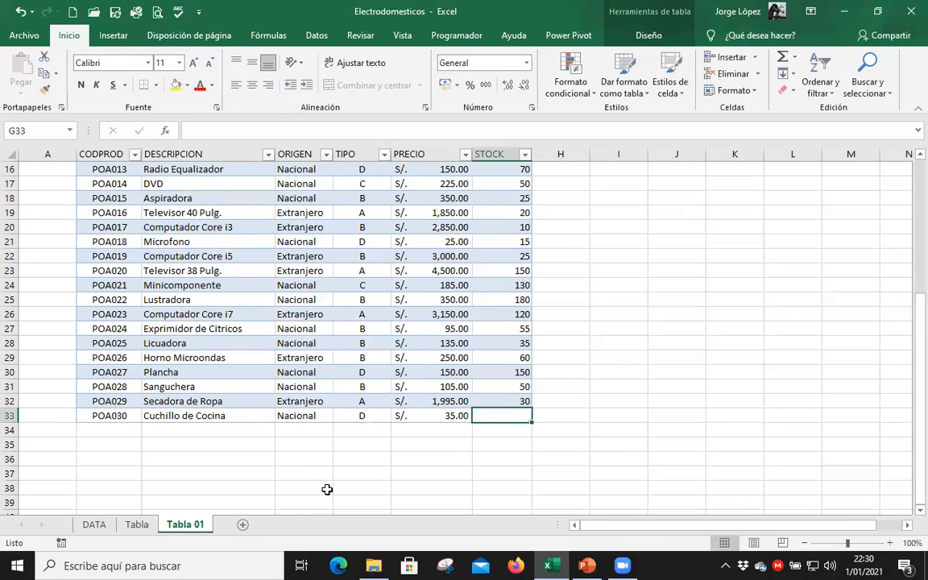
text(25)
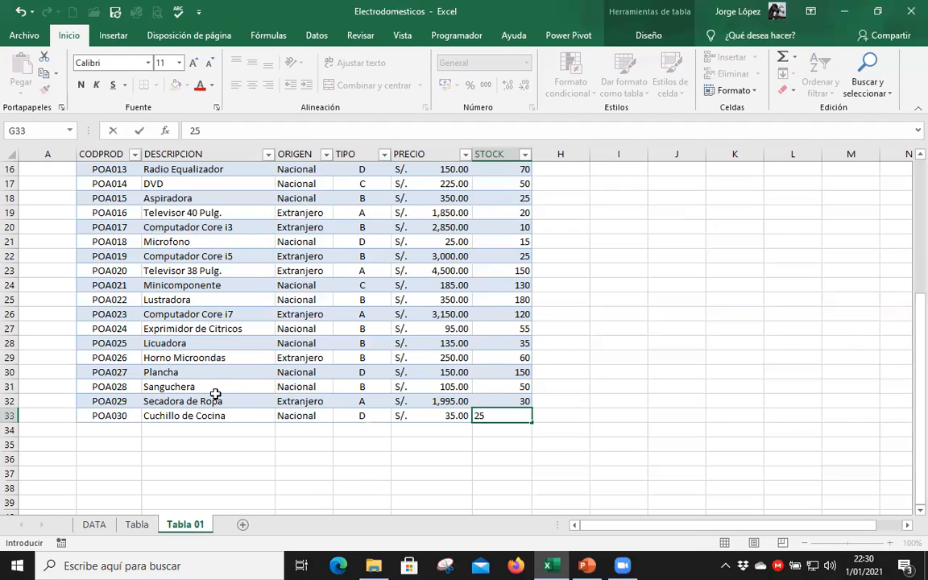
click(221, 386)
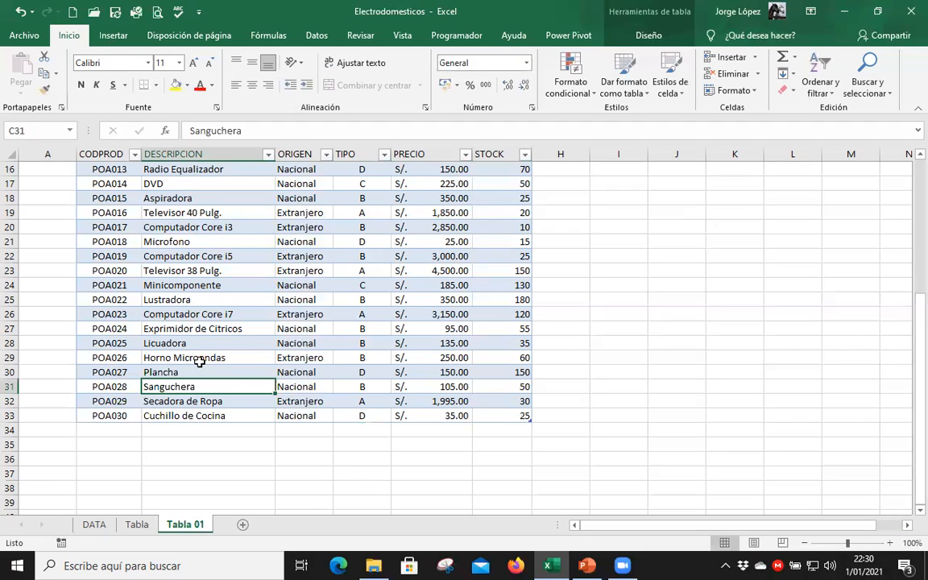
Select the complete records of products POA028 and POA029 in turn to review the newly added rows.
key(Left)
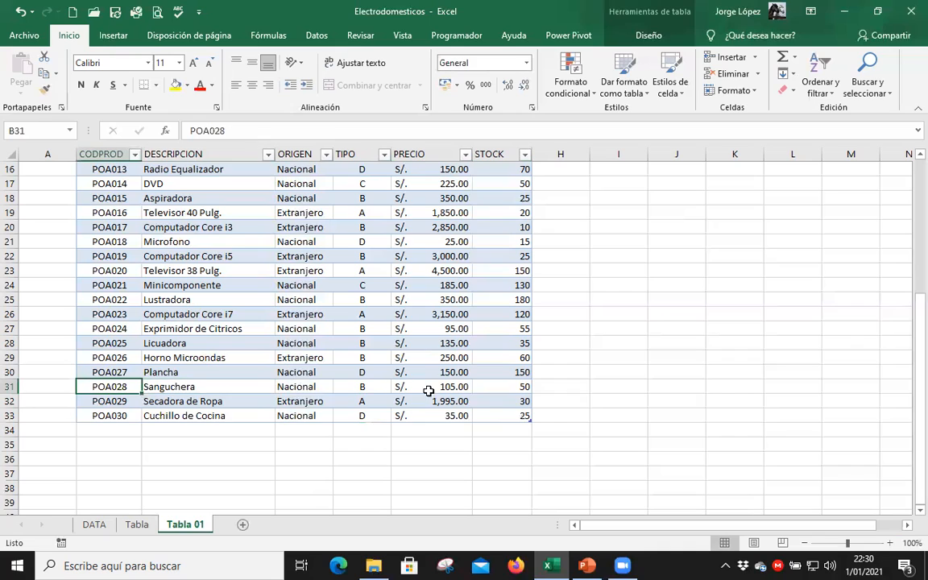
shift+click(471, 388)
key(shift+Right)
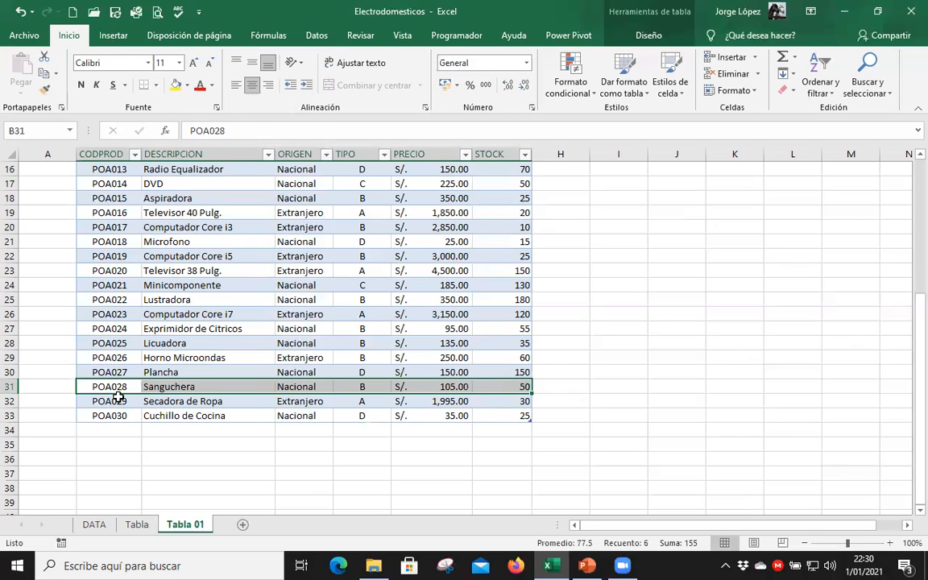
key(Down)
key(shift+Right)
key(ctrl+shift+Right)
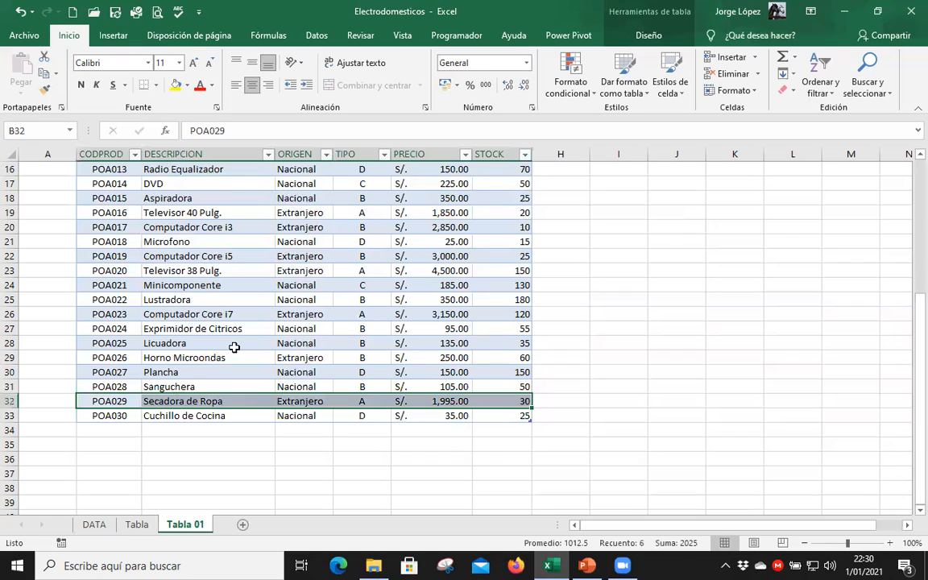
click(228, 256)
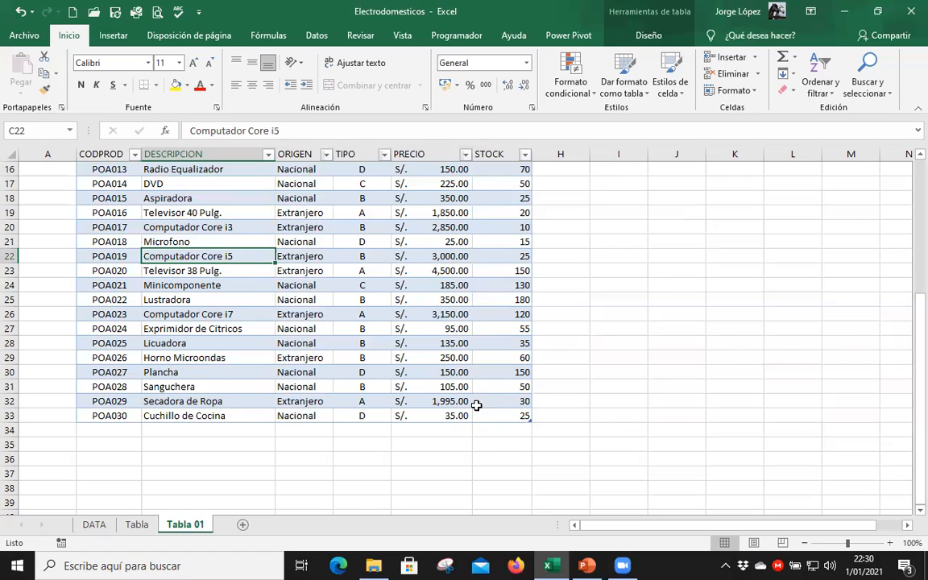
Filter the table by ORIGEN to show only Extranjero products.
scroll(476, 405, up, 5)
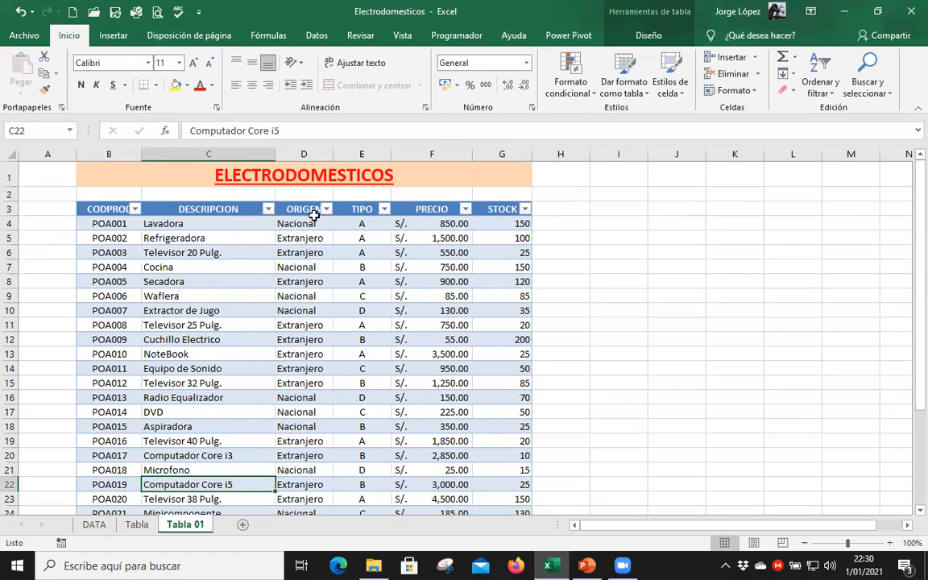
click(325, 209)
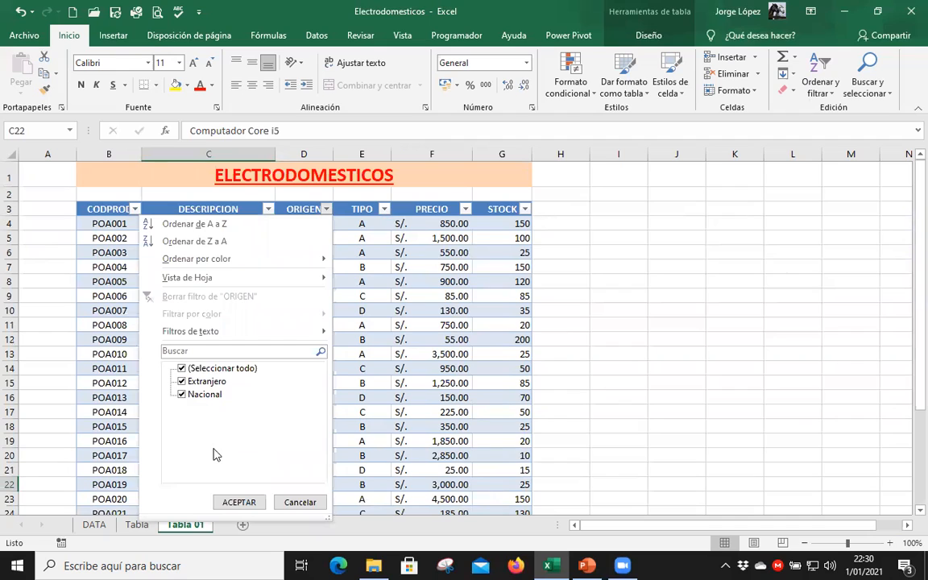
click(238, 504)
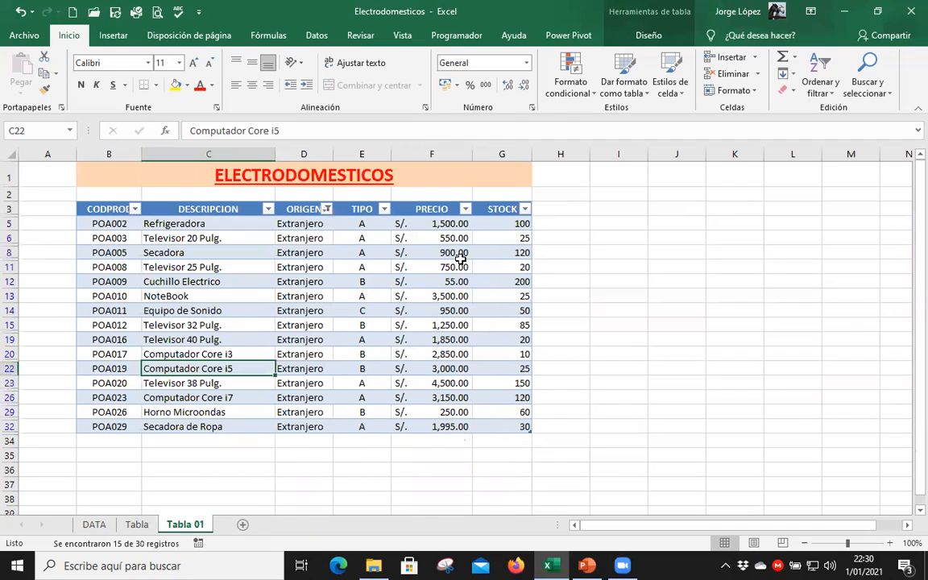
Filter the foreign products to TIPO A only and sort them by DESCRIPCION from A to Z.
click(384, 209)
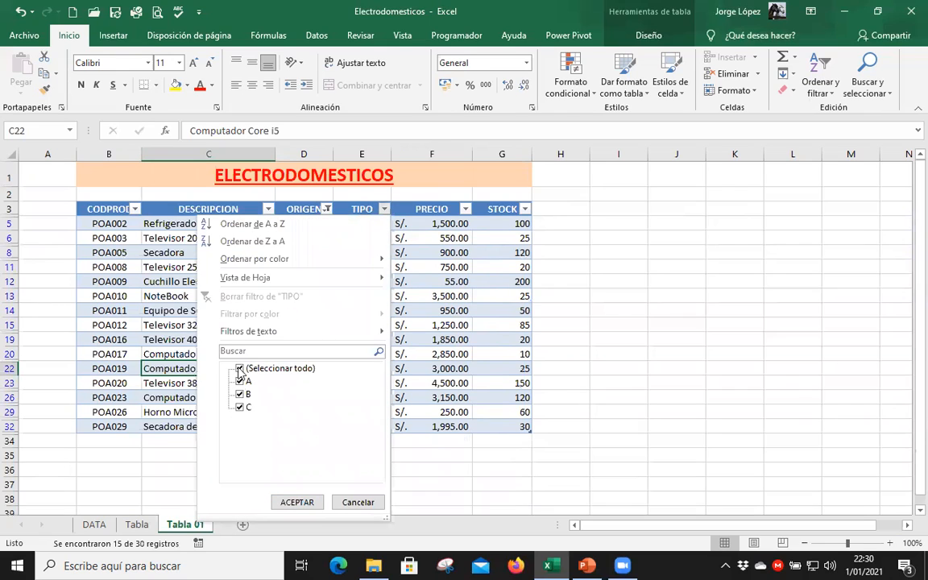
click(240, 368)
click(239, 381)
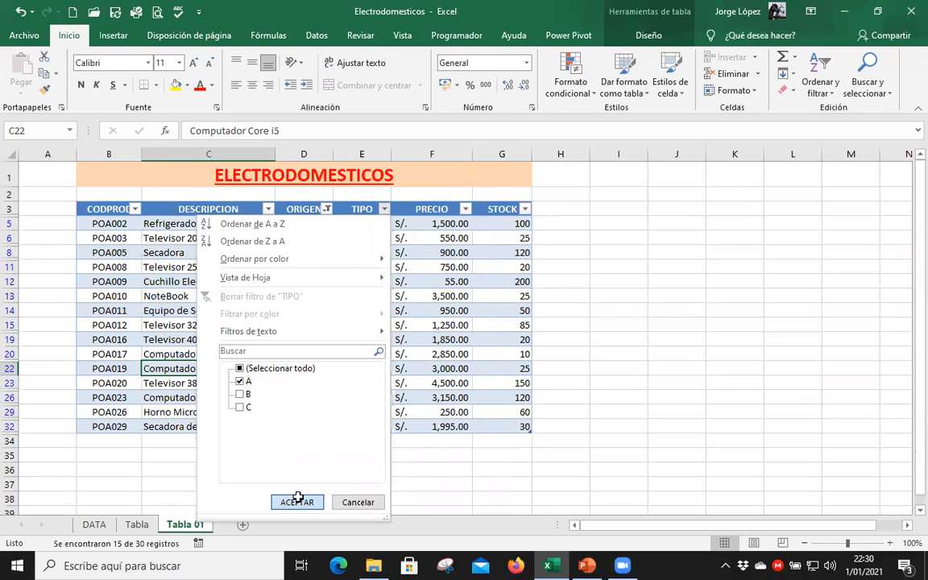
key(Return)
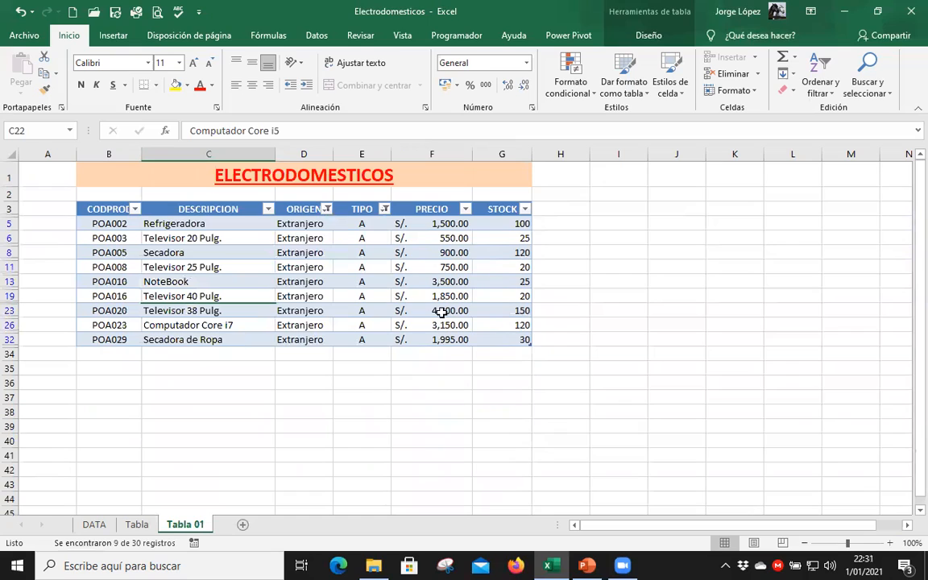
click(267, 209)
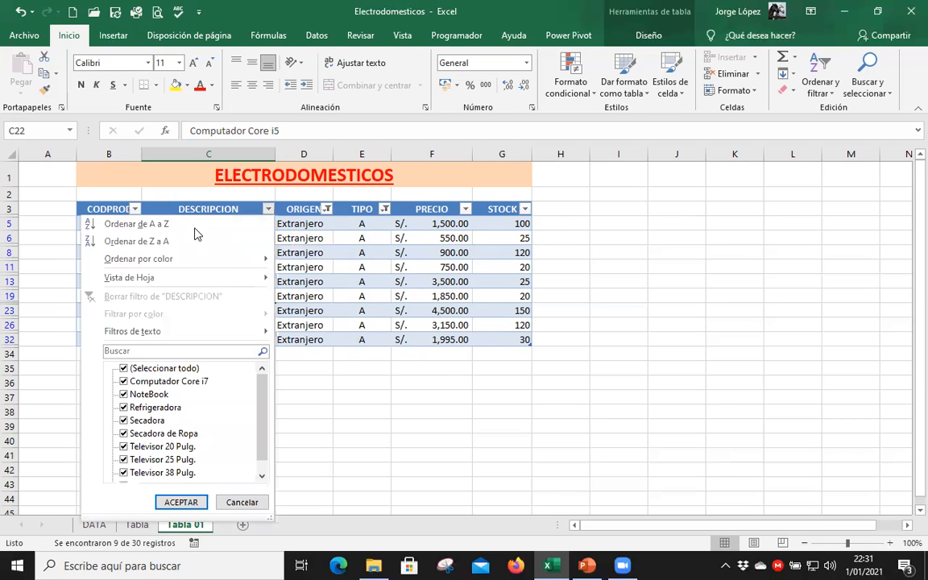
click(129, 224)
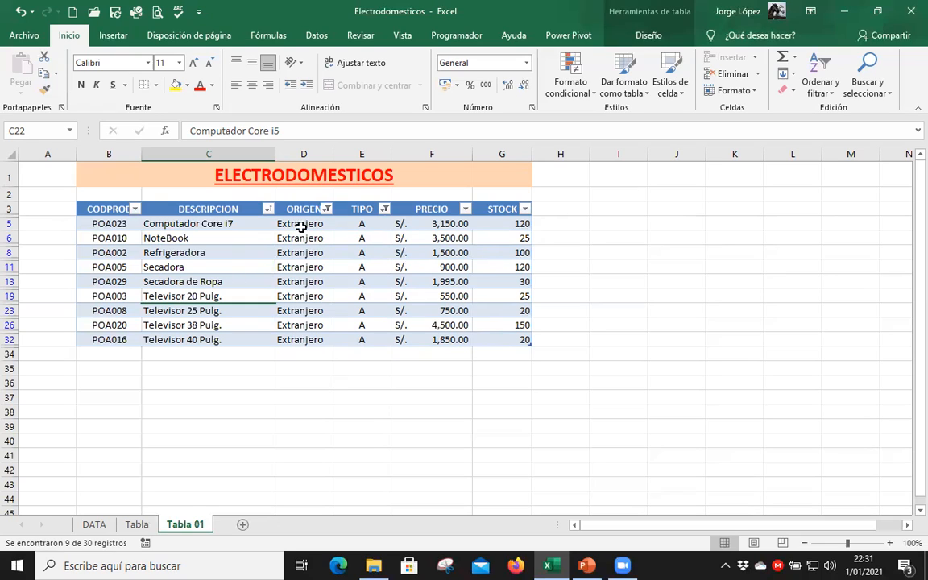
Examine the table's header row from CODPROD to STOCK and the filtered records down to the last cell.
drag(108, 208, 483, 207)
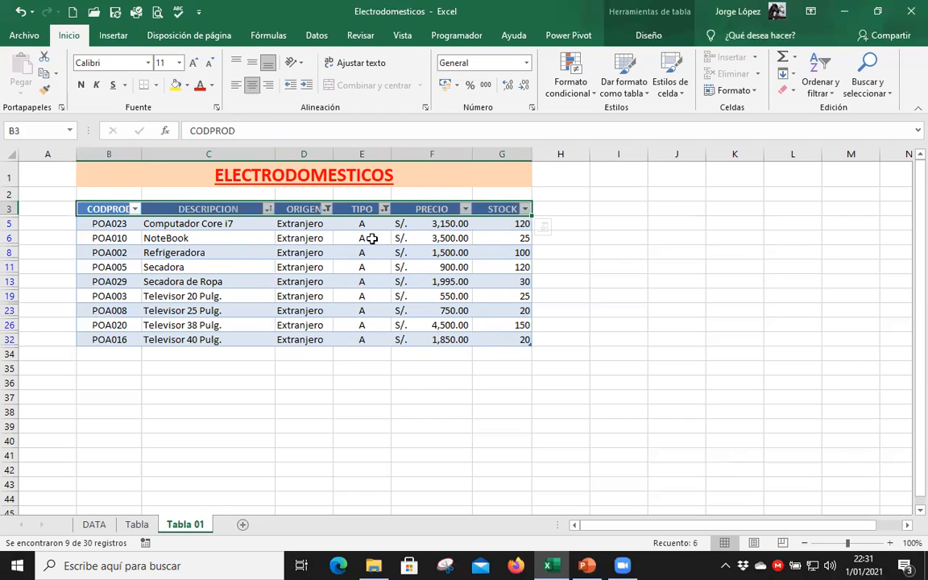
click(371, 238)
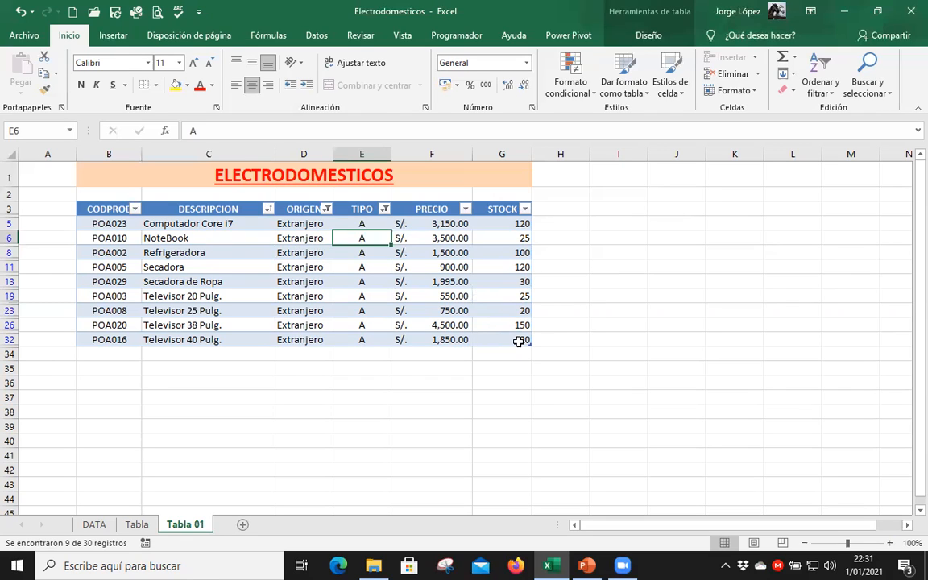
click(519, 342)
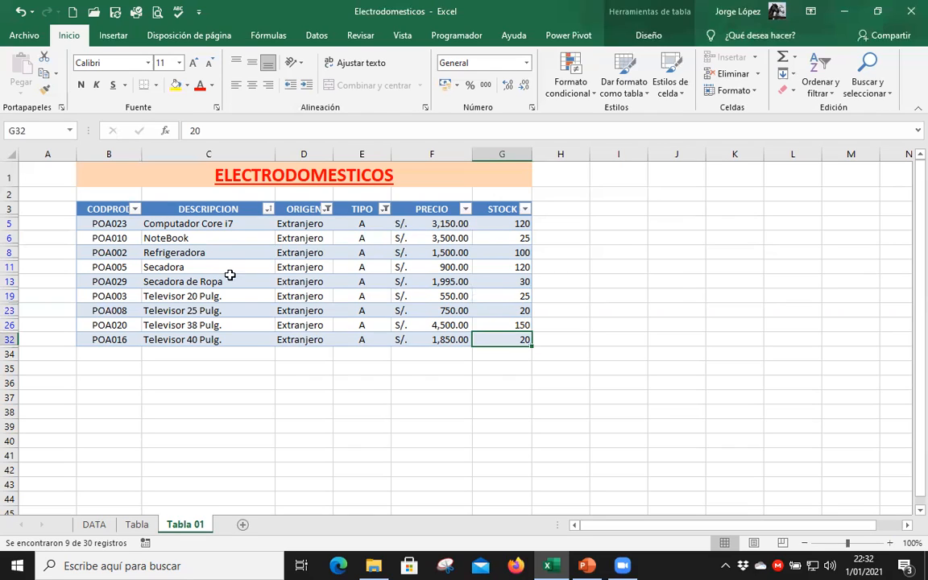
click(110, 210)
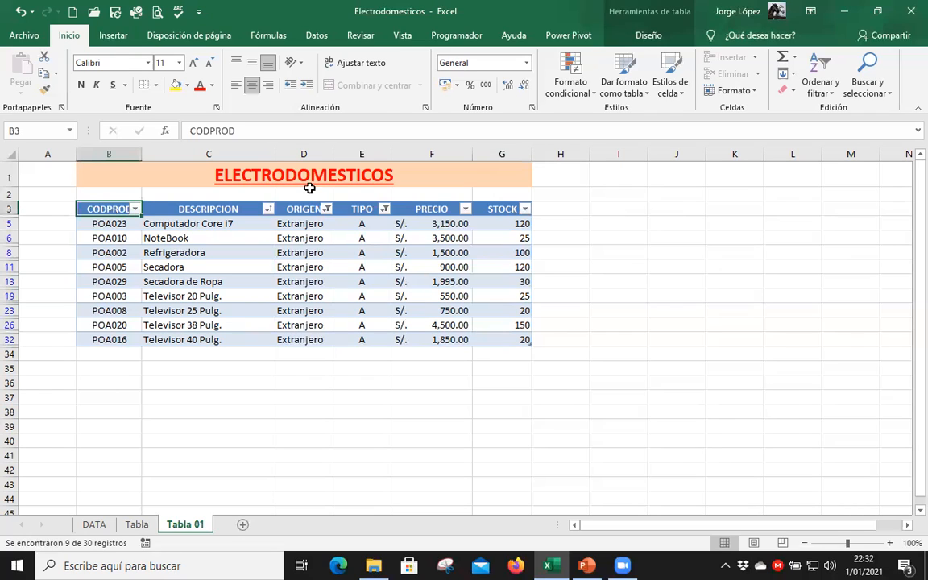
click(355, 261)
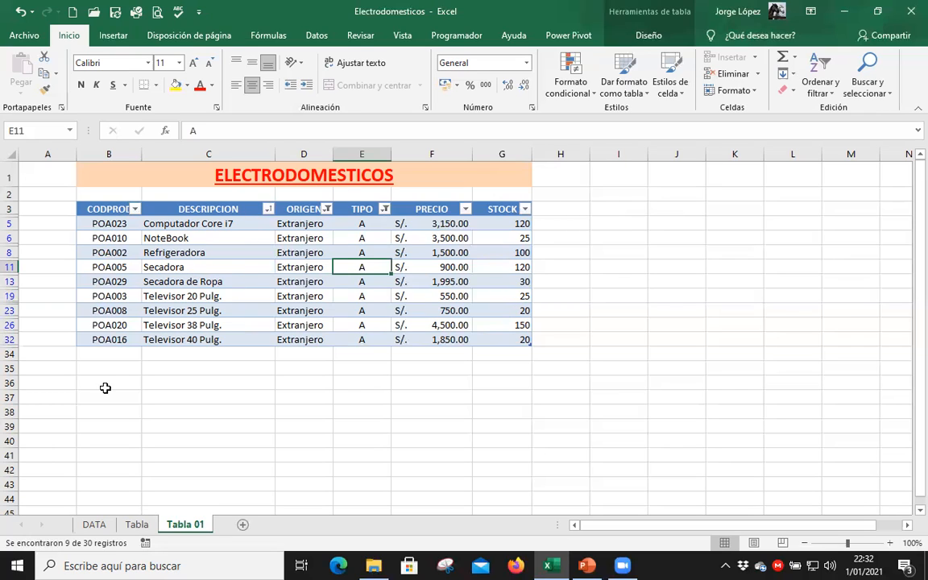
Create a copy of the Tabla sheet and place it at the end, after Tabla 01.
click(137, 524)
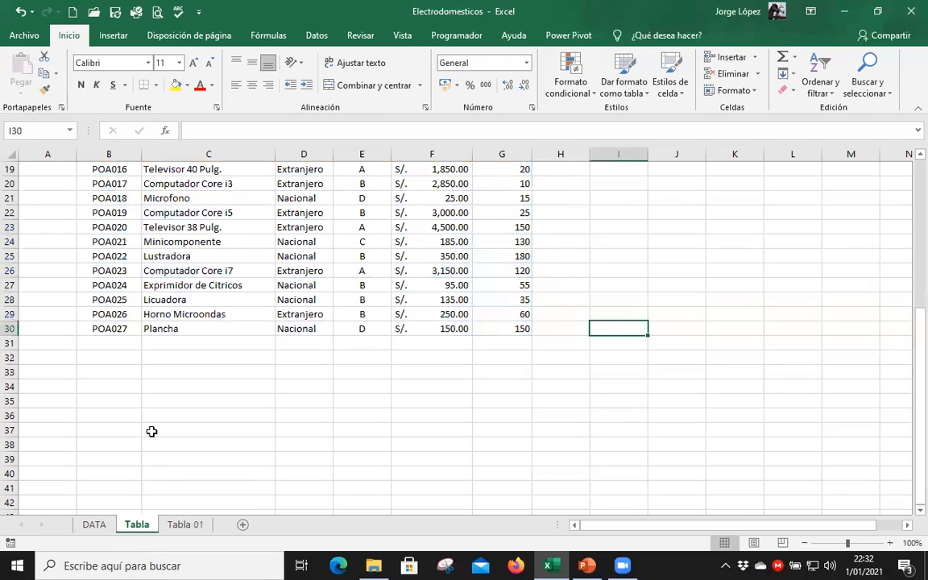
right_click(140, 525)
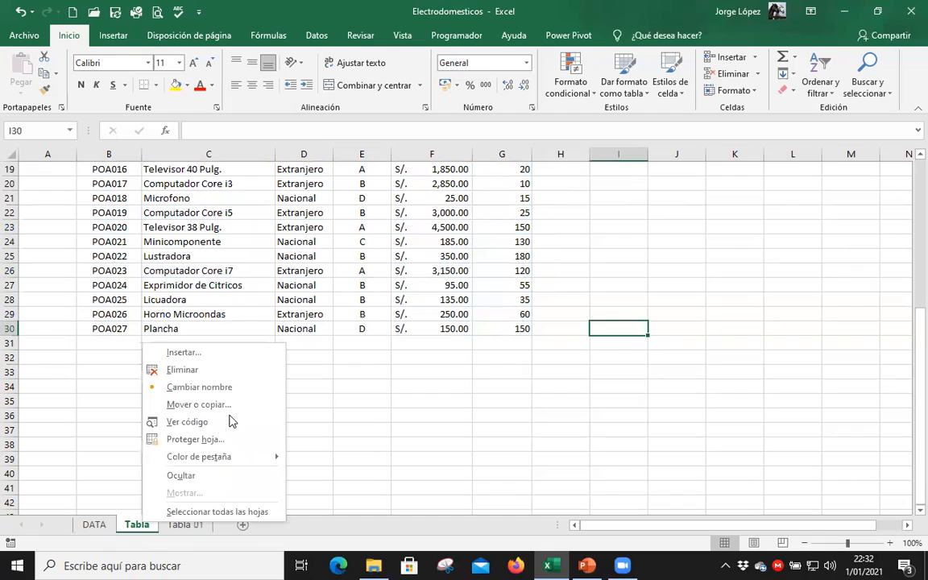
click(178, 412)
click(182, 406)
key(alt+c)
click(234, 479)
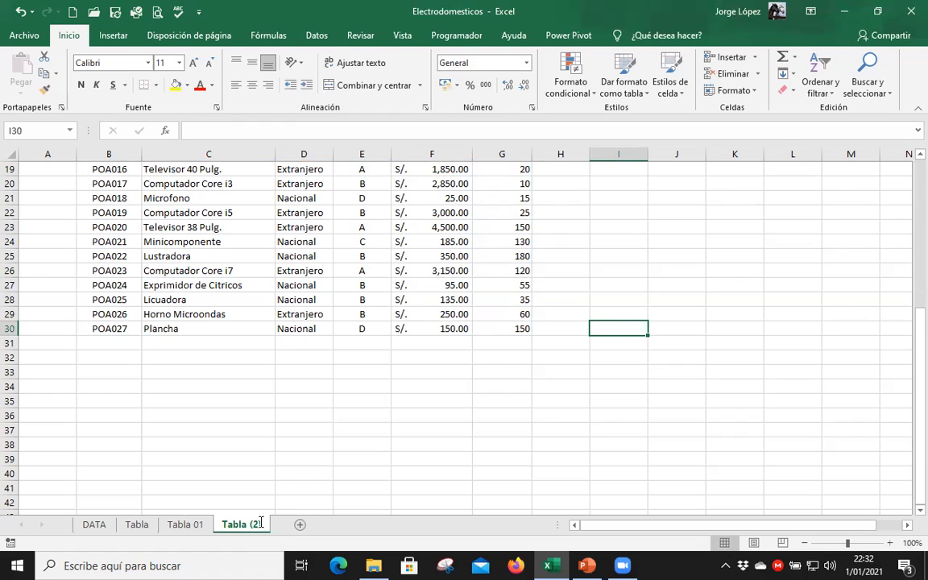
Rename the copied sheet as Tabla 02.
double_click(261, 523)
key(BackSpace)
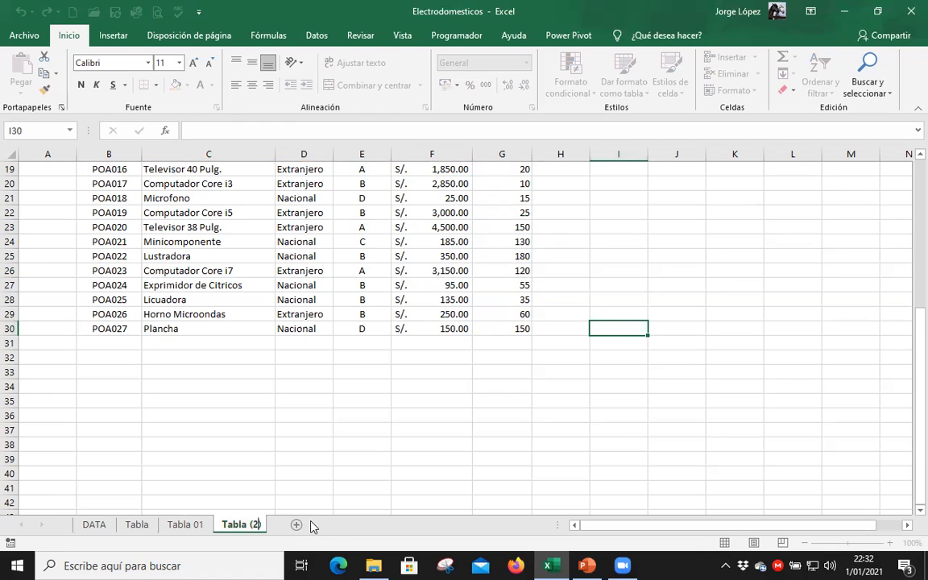
key(BackSpace)
key(BackSpace)
text(02)
key(Return)
Convert the product list in B3:G30 on the Tabla 02 sheet into a table with headers.
scroll(266, 418, up, 6)
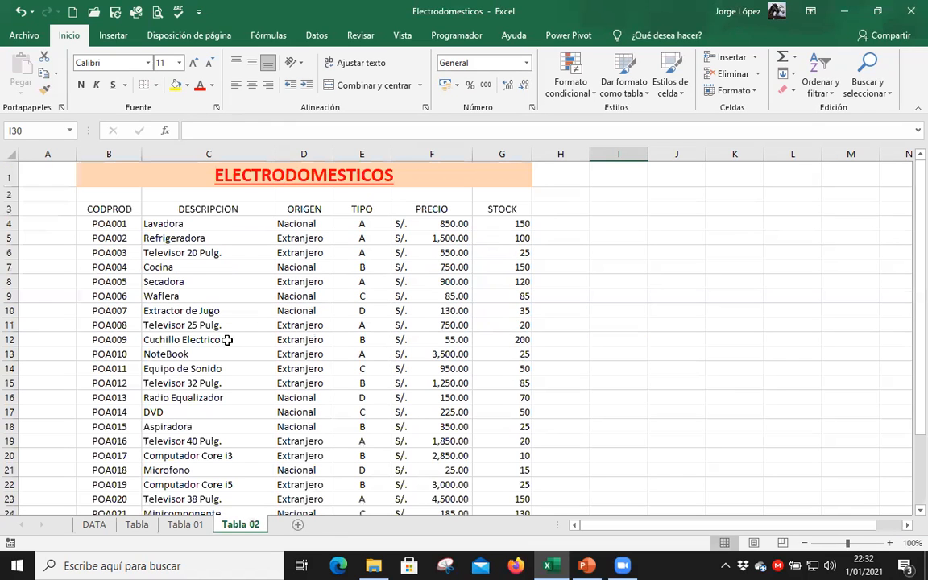
click(238, 324)
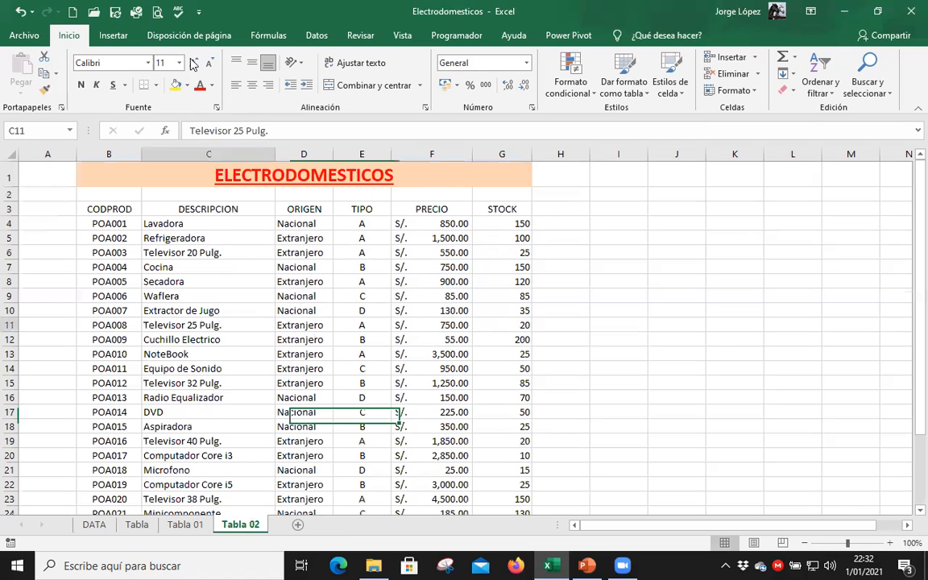
click(113, 36)
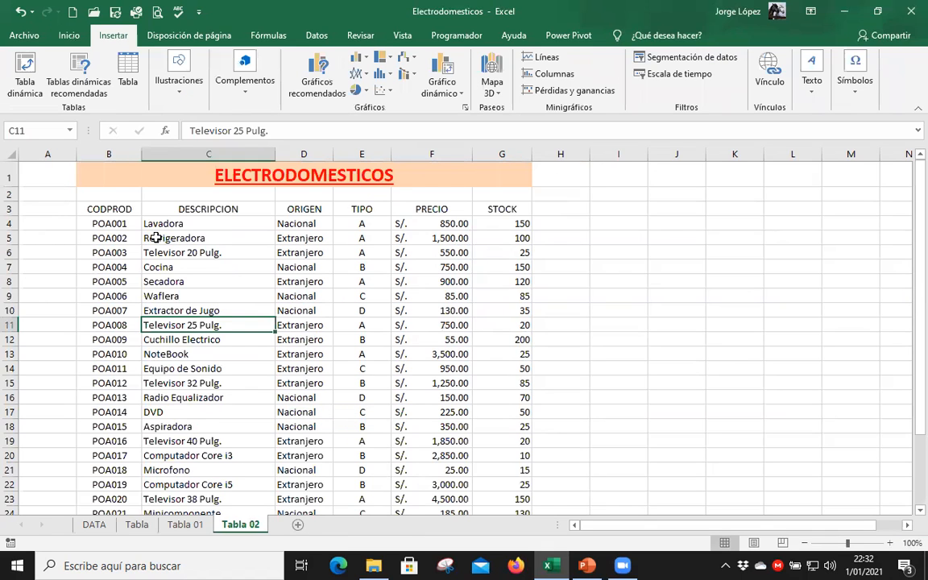
click(133, 80)
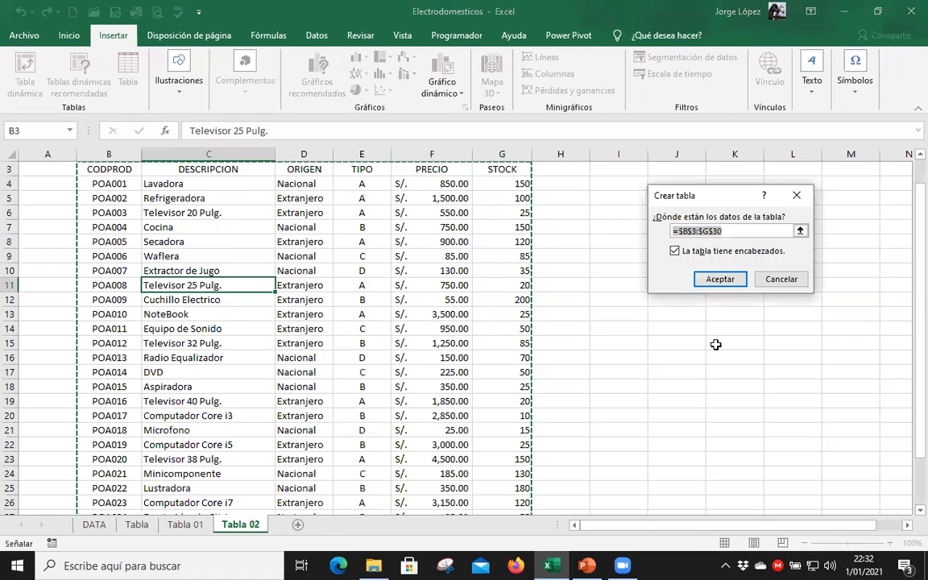
click(718, 279)
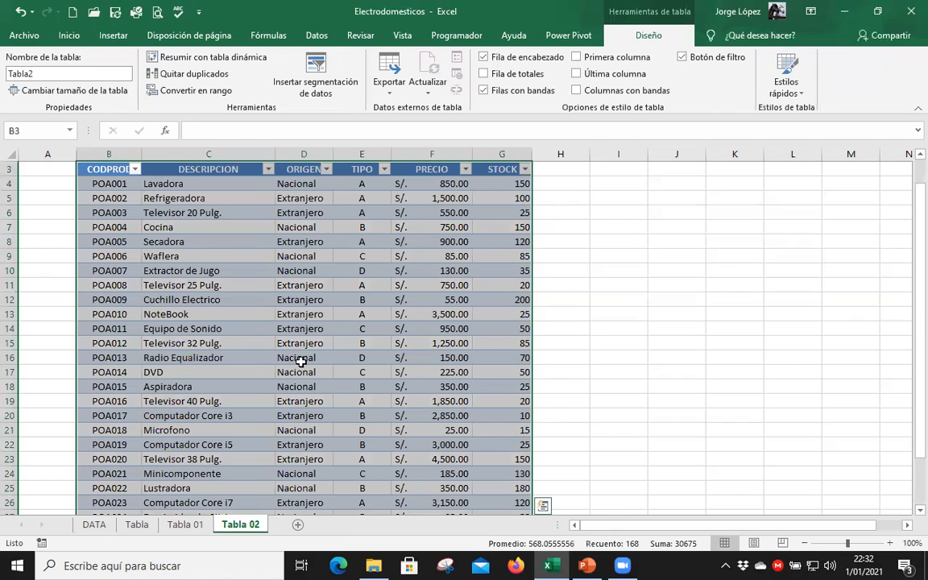
Name the new table Productos.
click(257, 248)
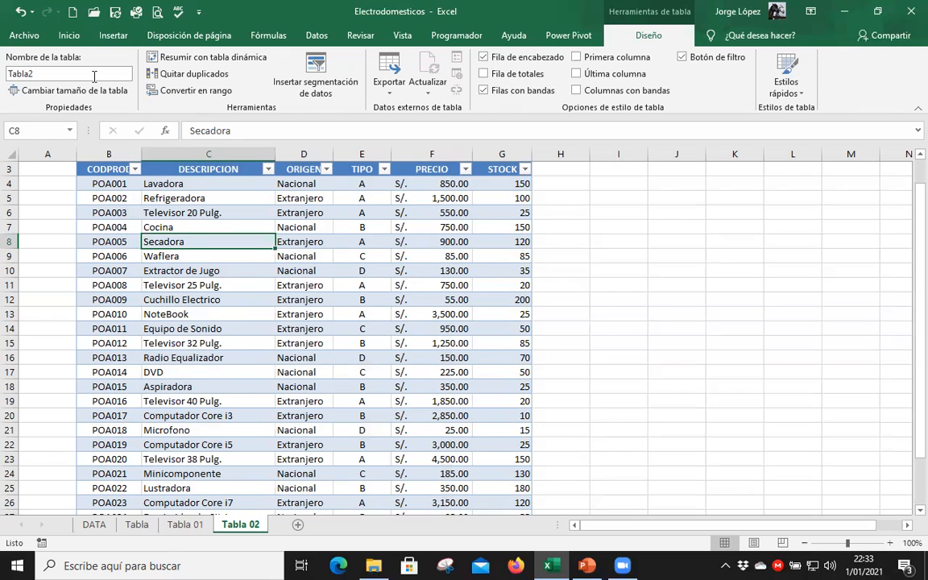
click(69, 73)
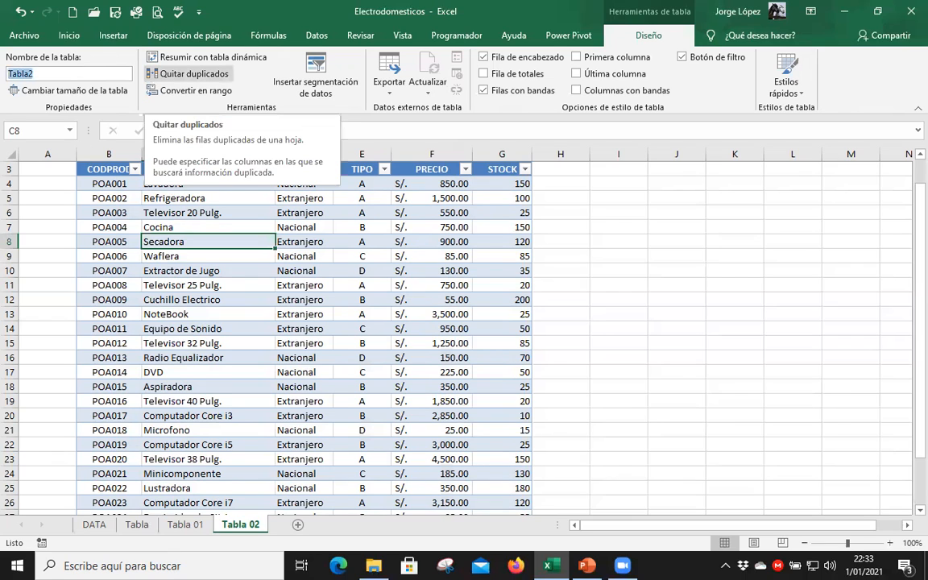
text(Product)
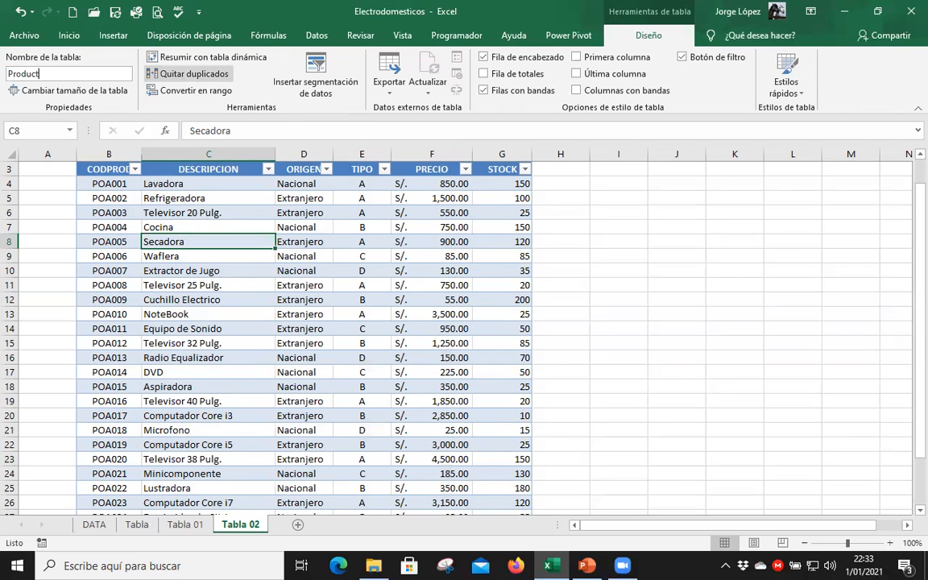
text(os)
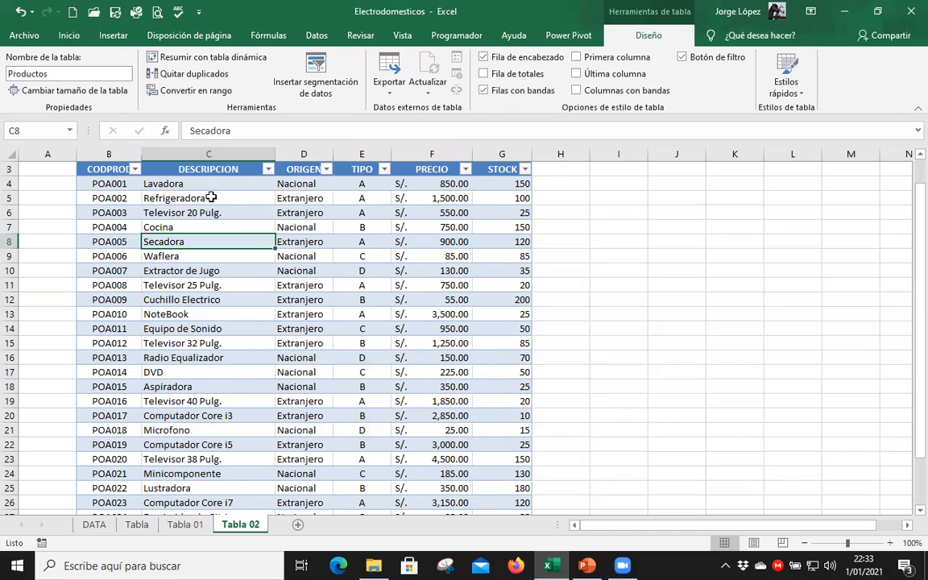
Apply the dark table style Gris oscuro, Estilo de tabla oscuro 1 to the Productos table.
click(803, 97)
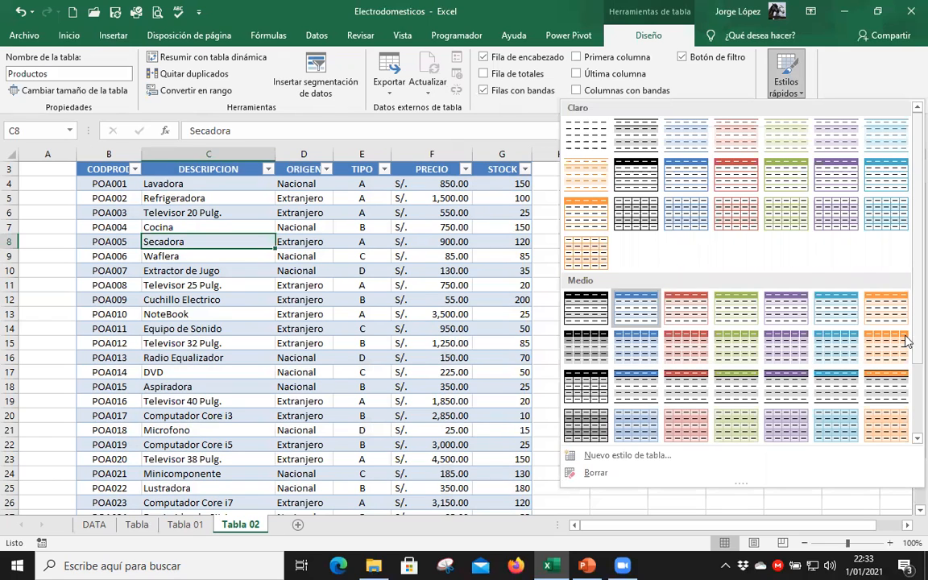
scroll(815, 326, down, 2)
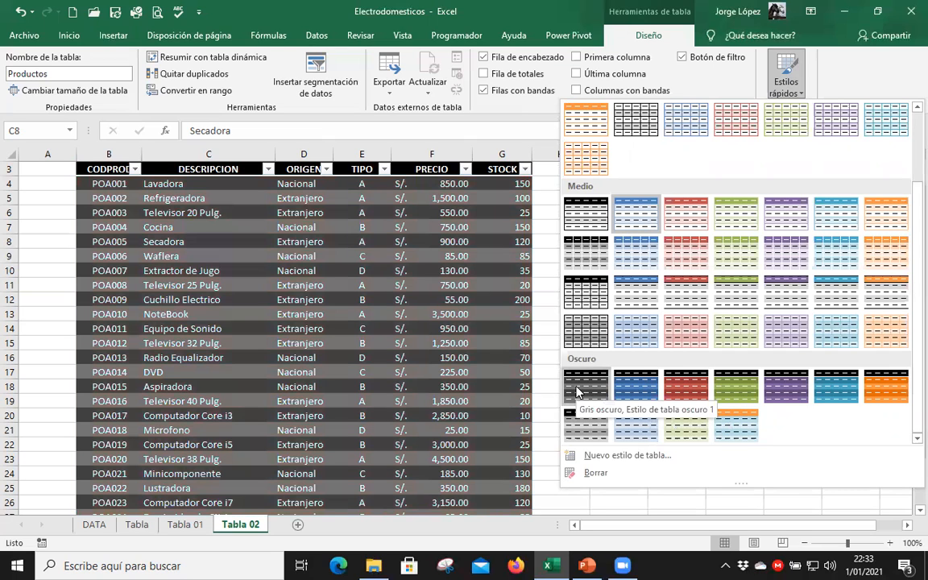
click(417, 241)
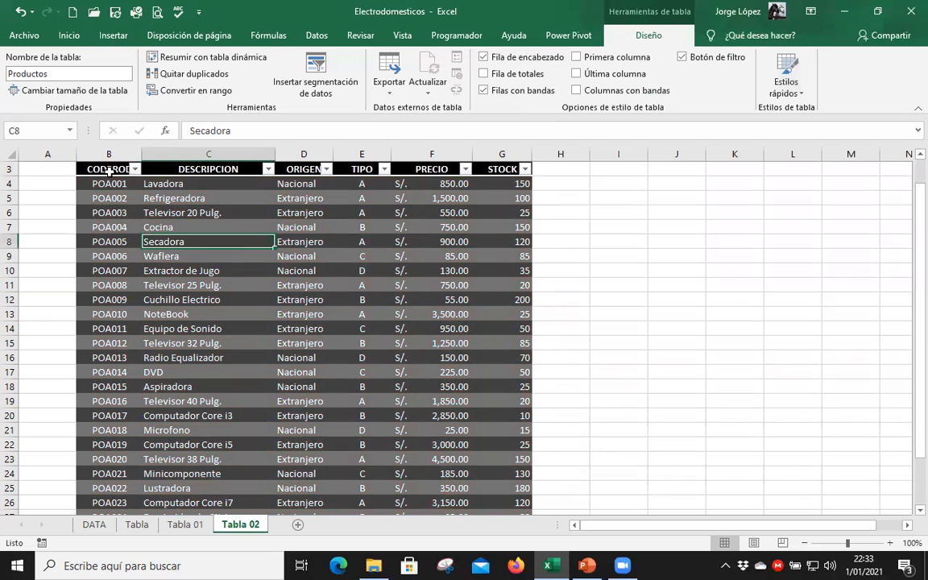
Examine the table's header row from CODPROD to STOCK and the first record, Lavadora.
drag(105, 170, 510, 173)
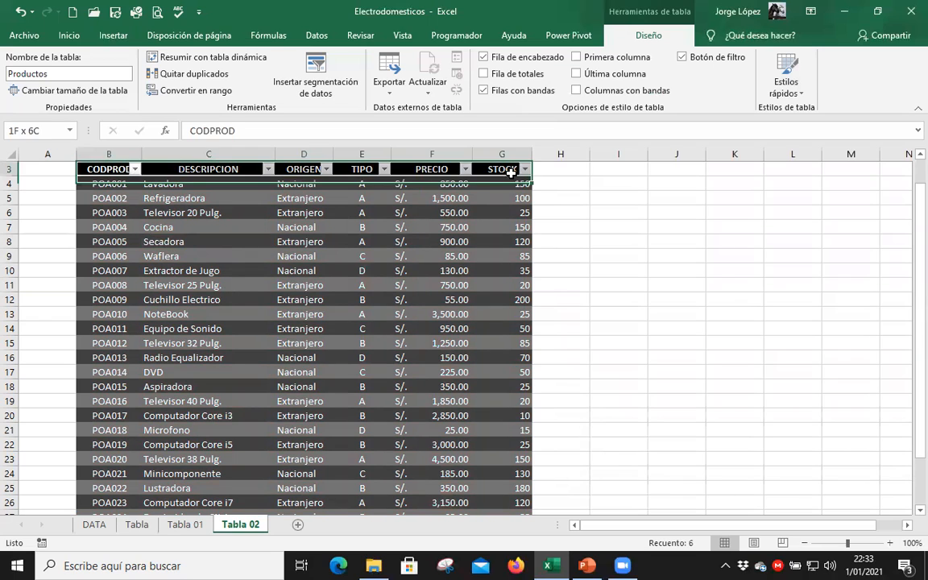
click(304, 226)
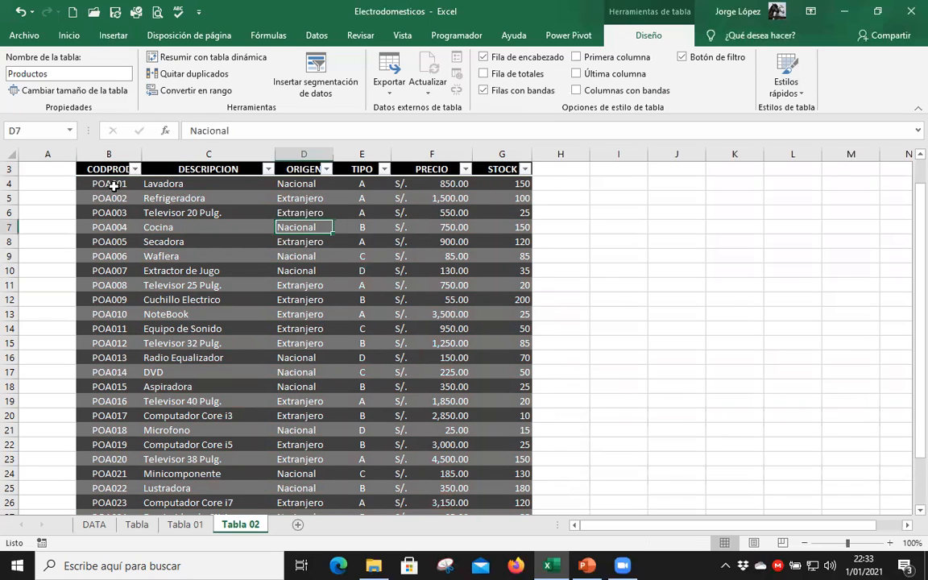
drag(109, 184, 506, 185)
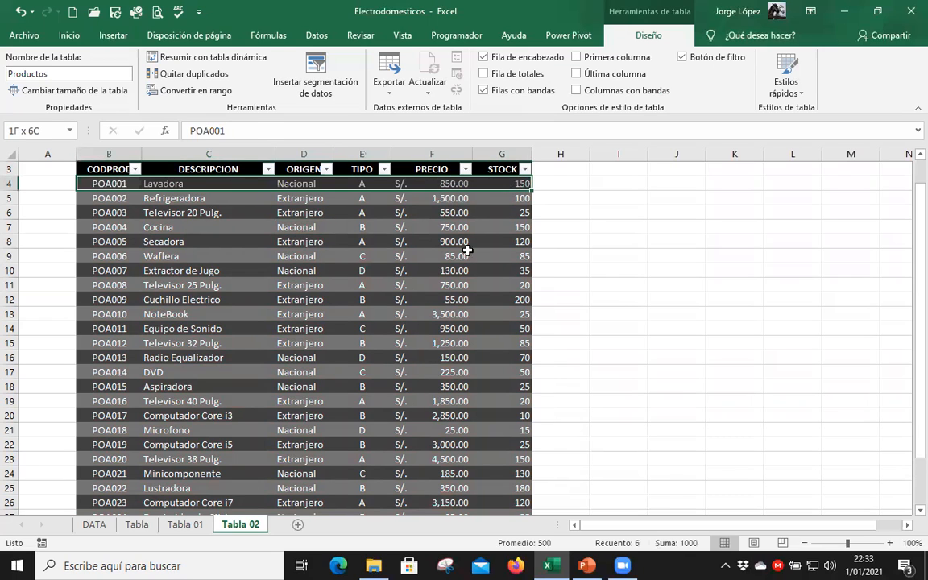
click(466, 252)
Add a new record below the Plancha row and enter POA028 as its CODPROD.
scroll(487, 347, down, 5)
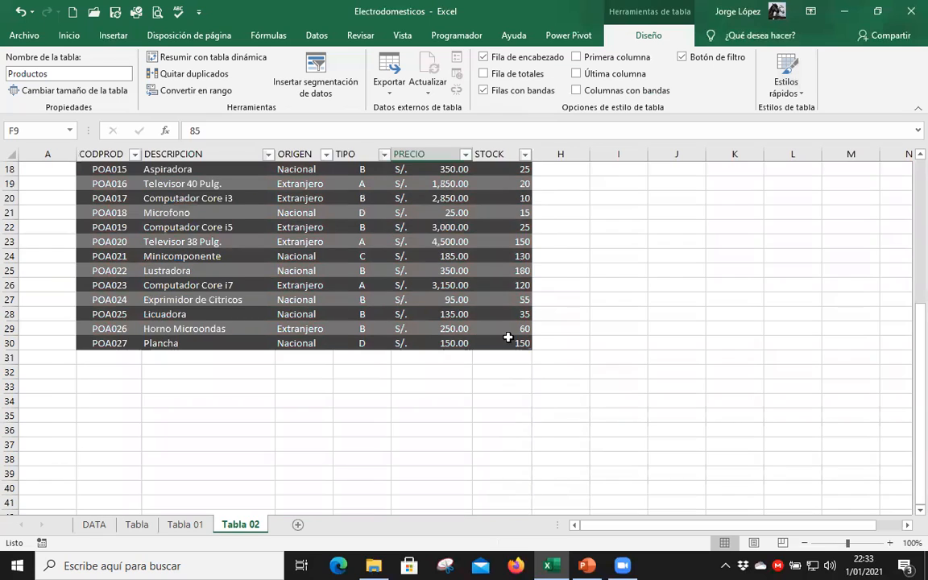
scroll(503, 443, up, 2)
click(511, 430)
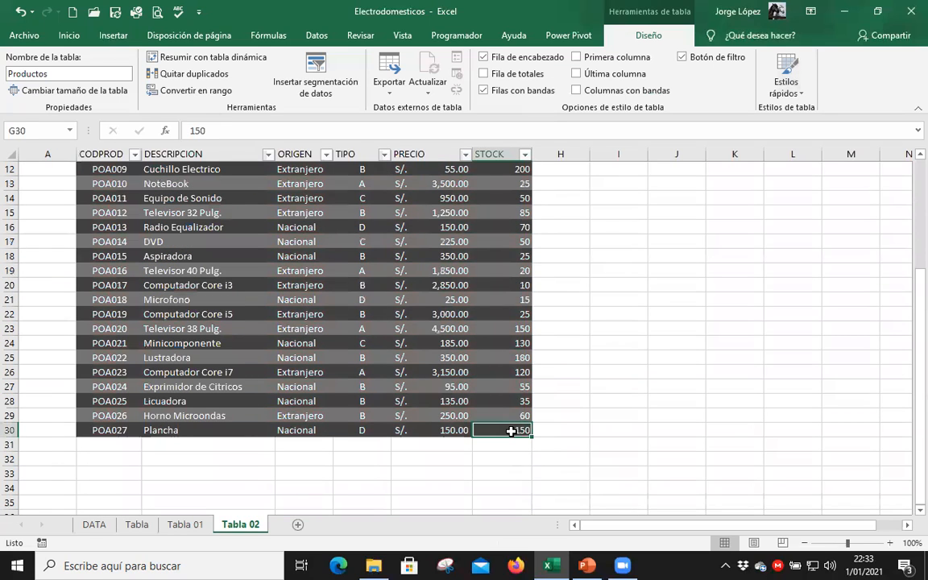
key(Tab)
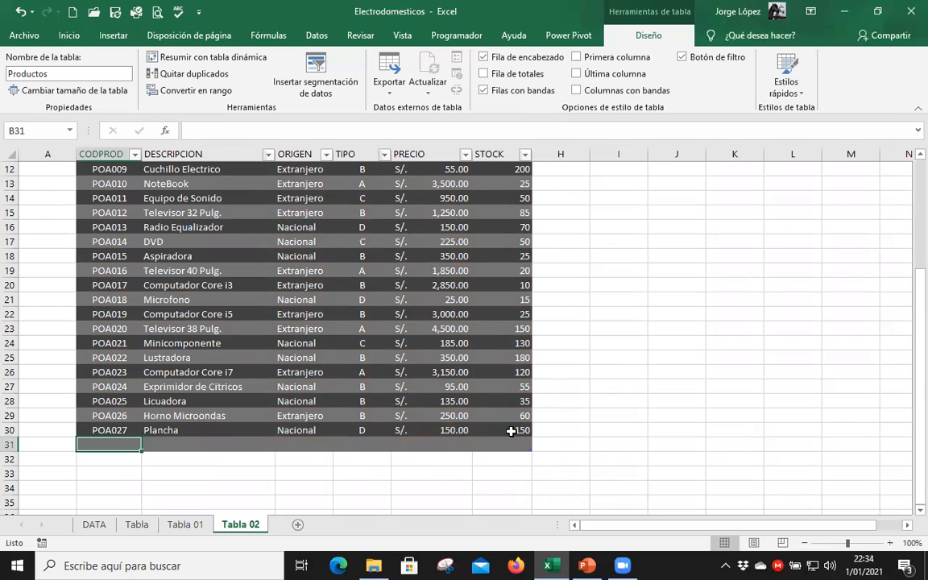
text(P)
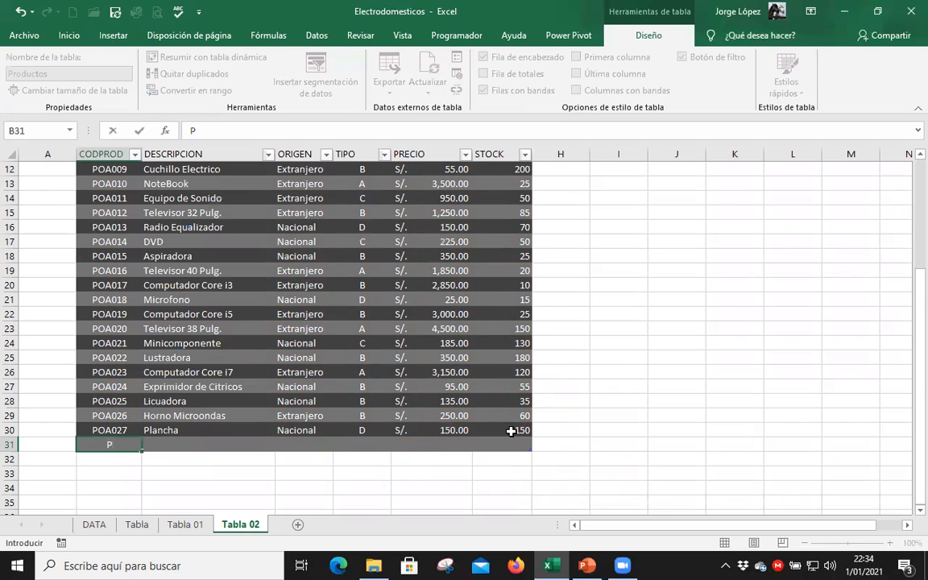
text(OA028)
key(Tab)
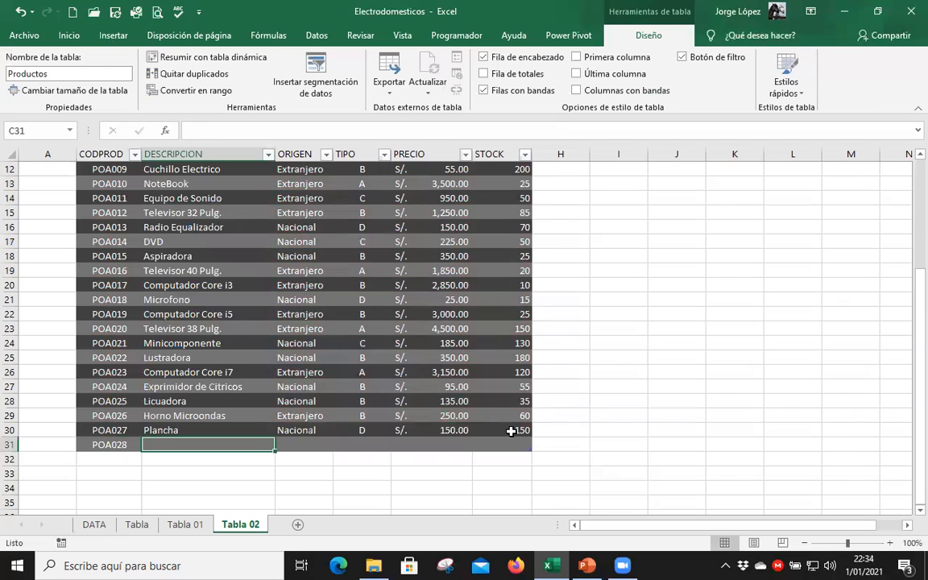
text(n)
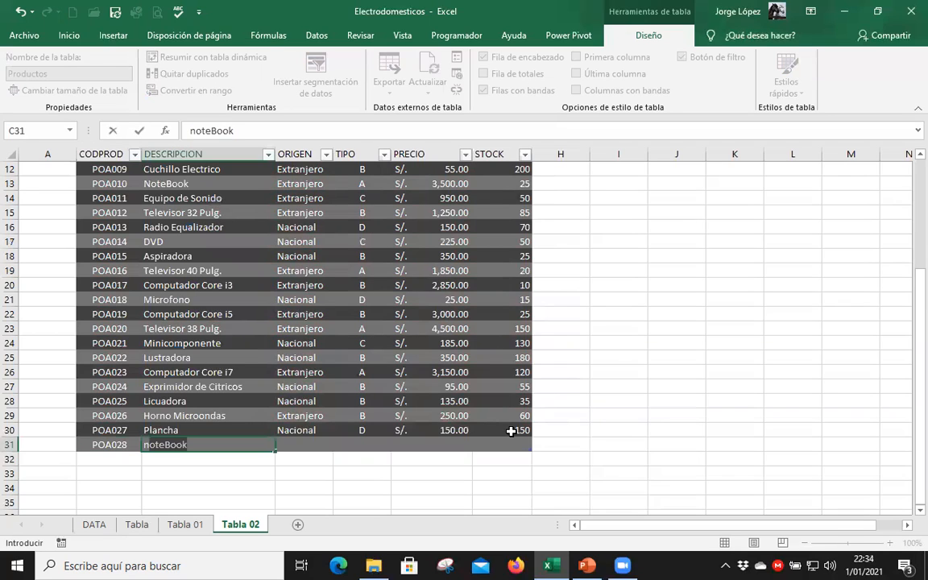
key(BackSpace)
key(BackSpace)
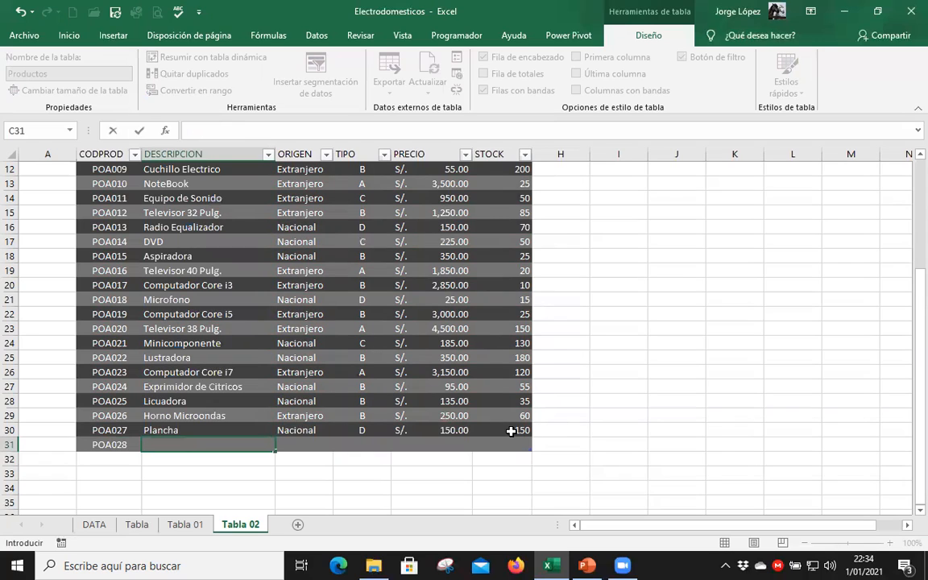
text(c)
key(BackSpace)
Enter Compuatador Core i5 as the DESCRIPCION of record POA028.
text(Compuatad)
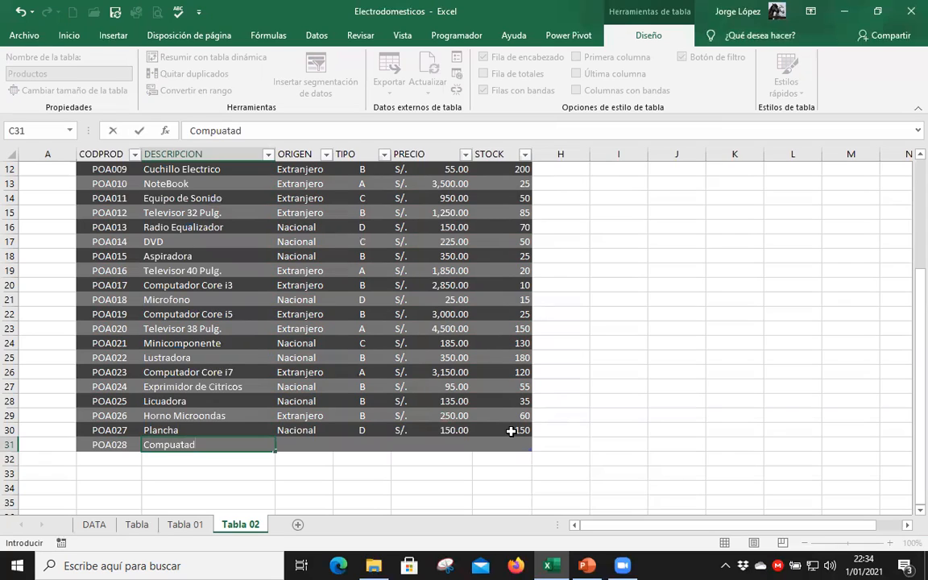
text(or Core i5)
key(Tab)
Complete record POA028 with ORIGEN Extranjero, TIPO A, PRECIO 2,350 and STOCK 10.
text(E)
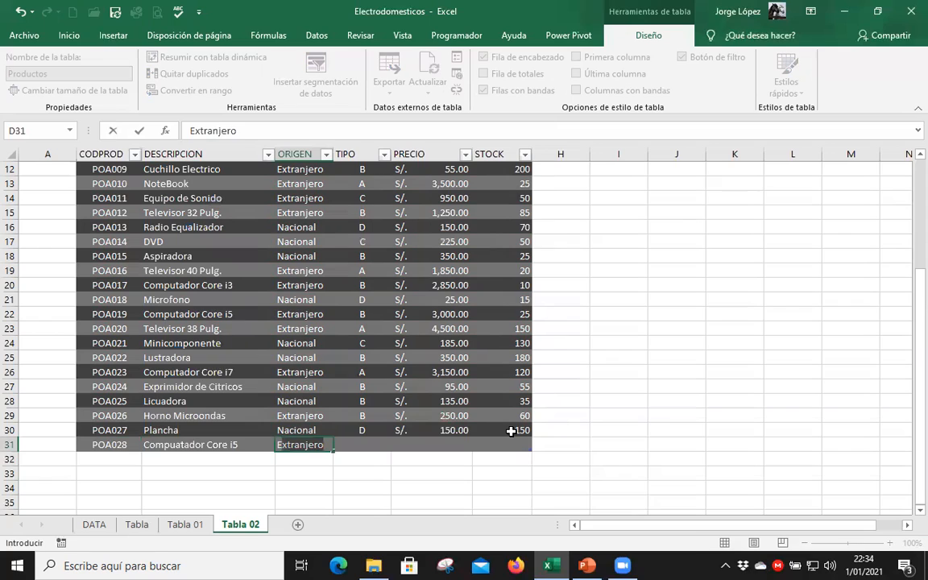
key(Tab)
text(A)
key(Tab)
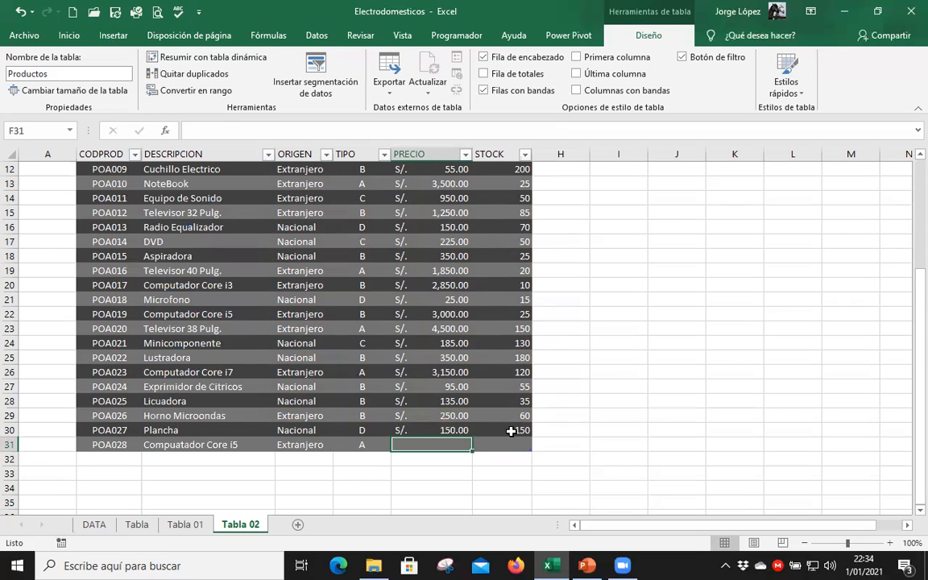
text(2,350)
key(Tab)
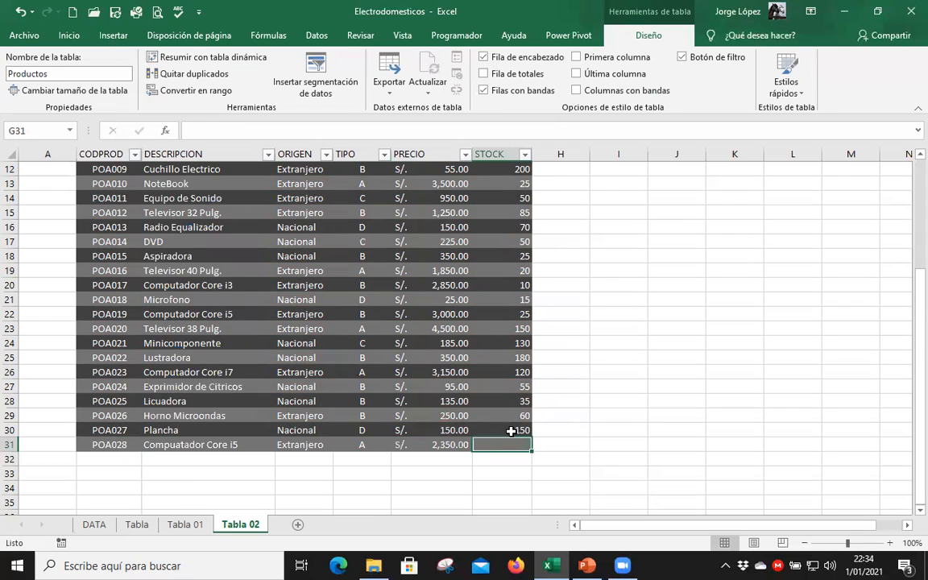
text(10)
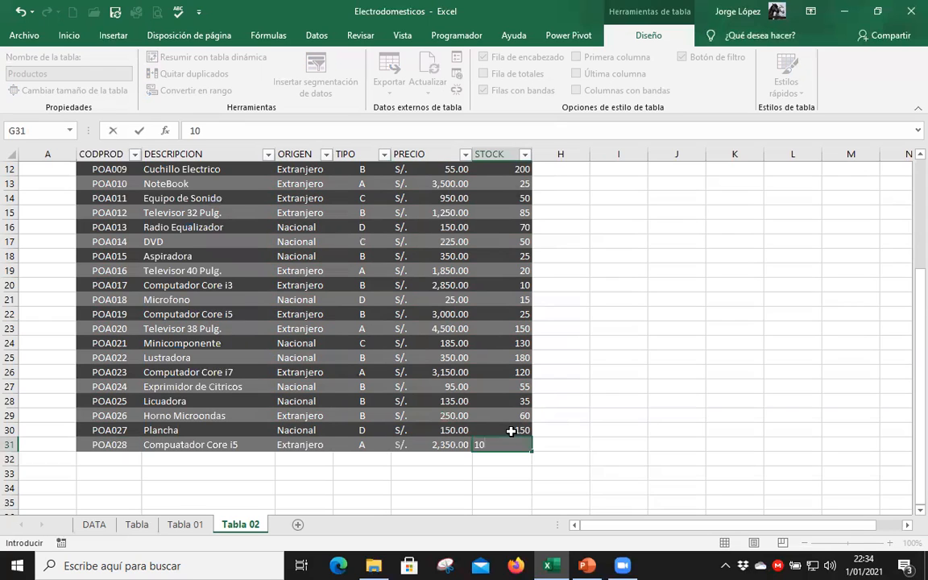
click(431, 343)
Examine the Productos table's header row with its field names from CODPROD to STOCK and the records below it.
scroll(283, 393, up, 3)
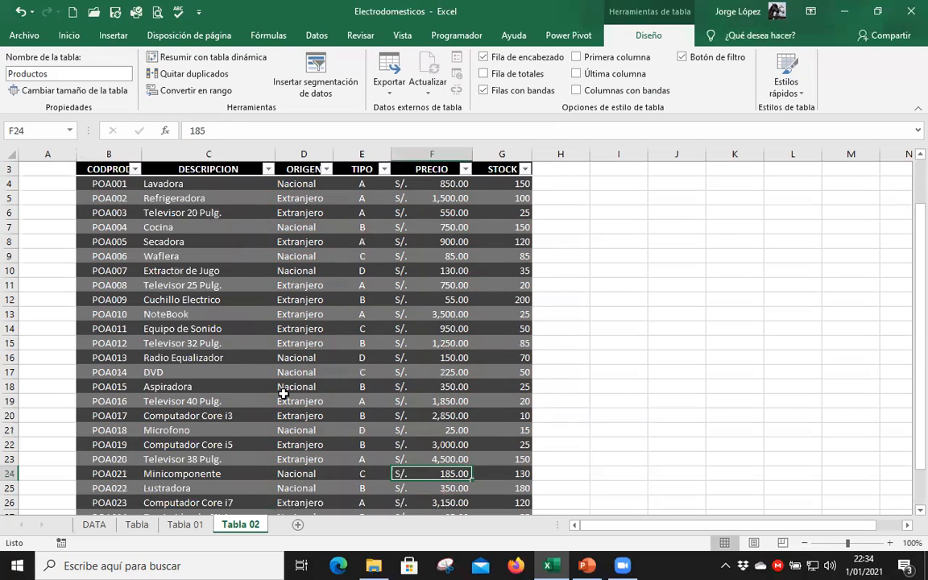
scroll(253, 347, up, 1)
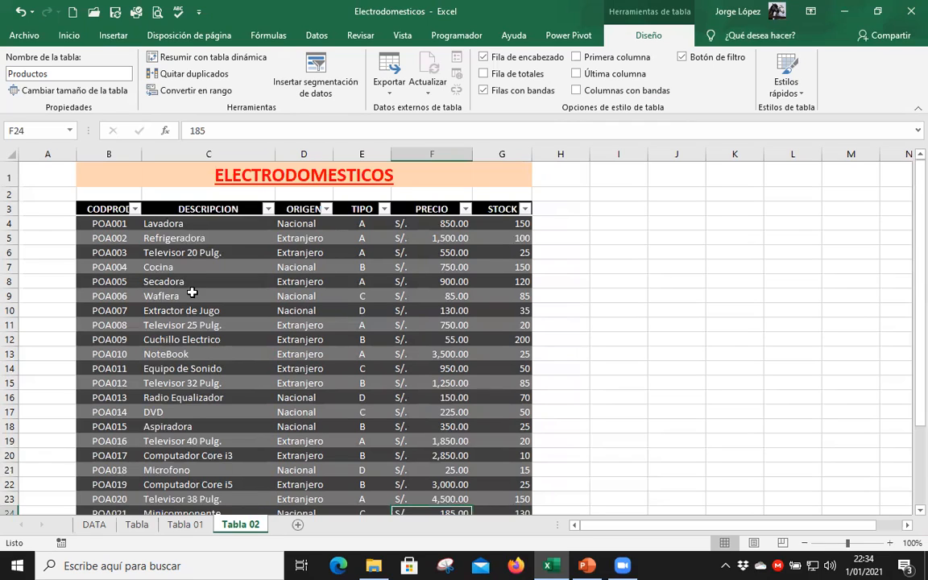
click(115, 208)
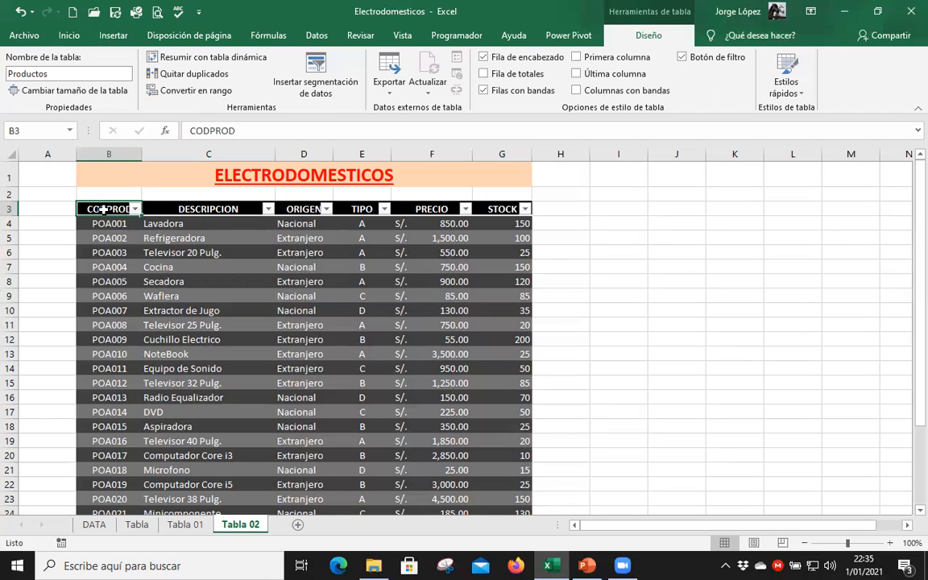
drag(103, 209, 242, 209)
drag(362, 211, 499, 209)
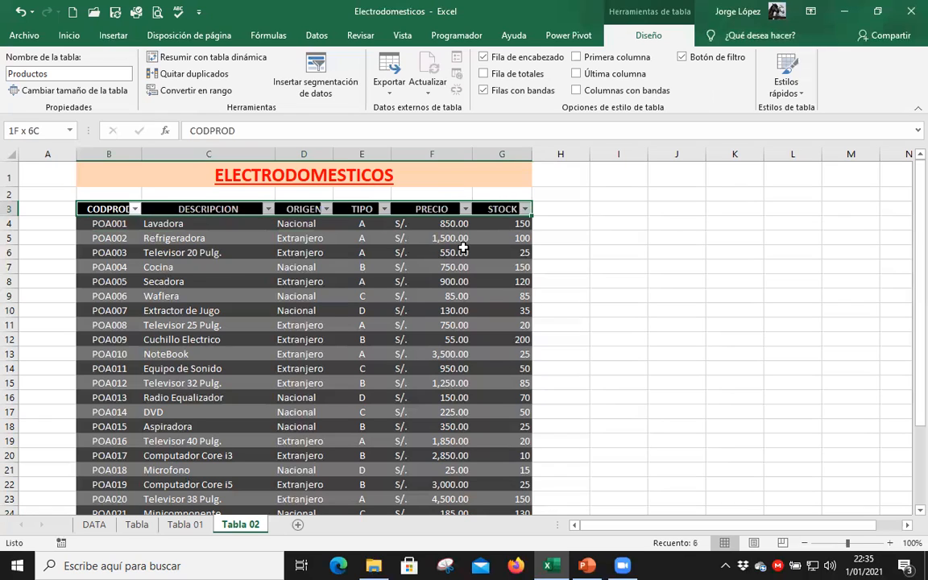
click(177, 226)
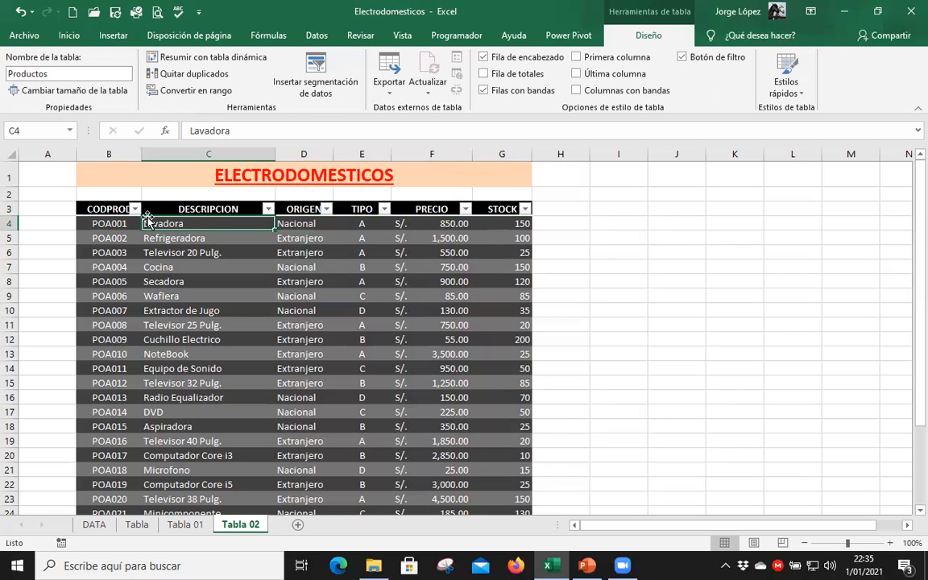
drag(90, 208, 491, 208)
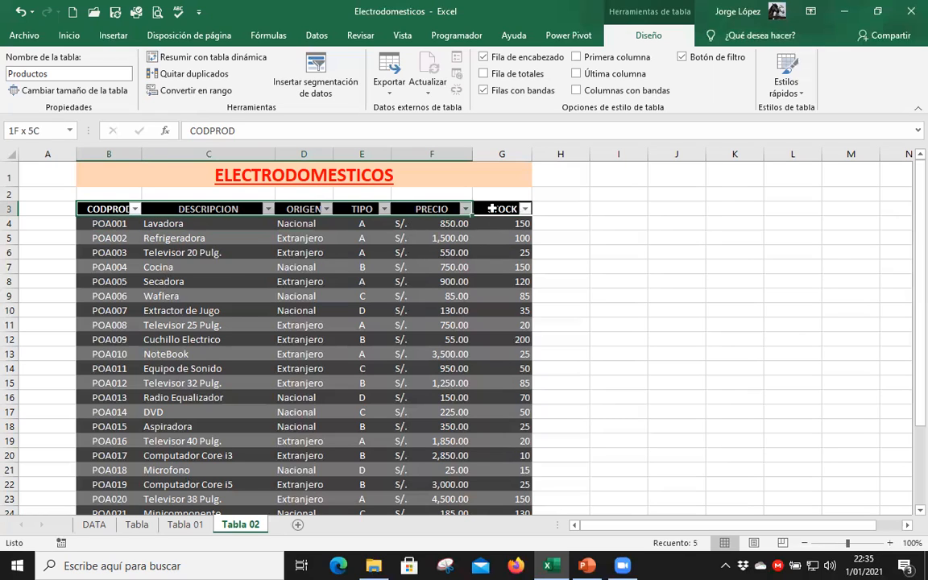
click(441, 267)
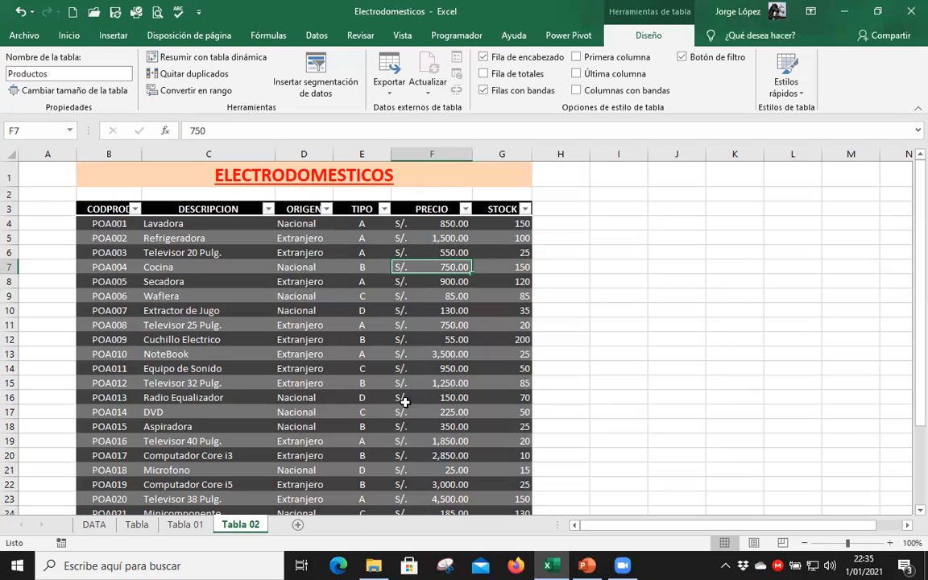
scroll(414, 404, down, 1)
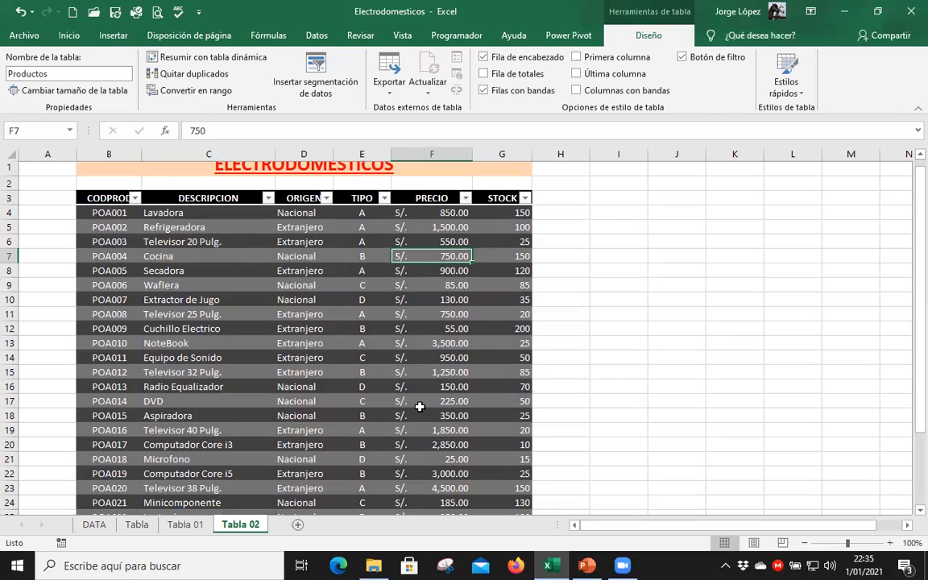
Examine the CODPROD codes of the Productos table from POA001 to POA028.
scroll(122, 233, down, 2)
scroll(112, 338, up, 3)
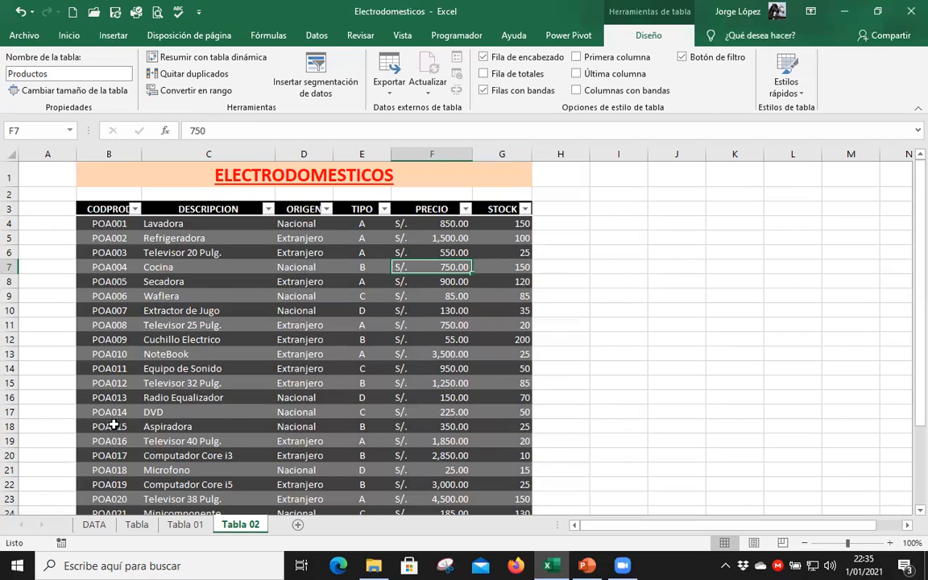
drag(109, 224, 121, 486)
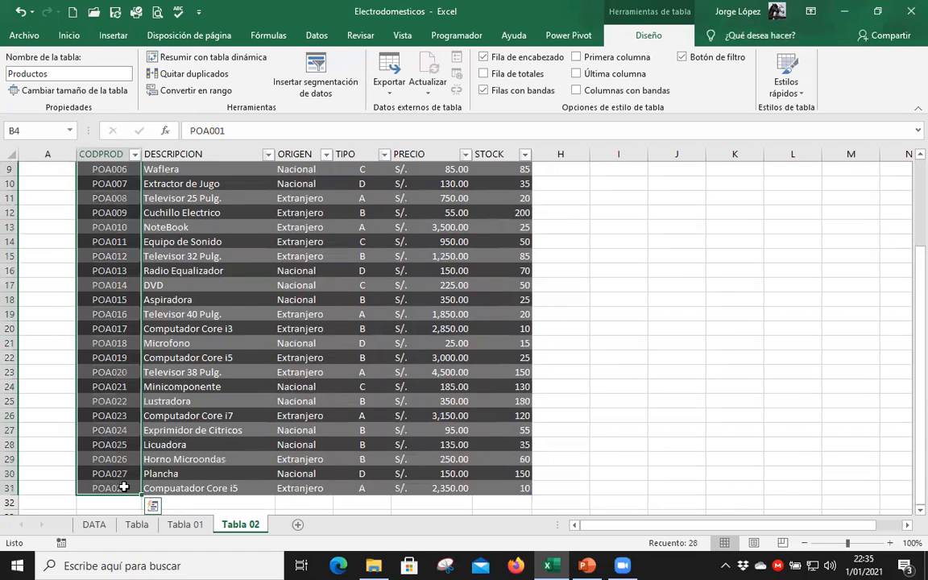
click(216, 331)
scroll(214, 282, up, 3)
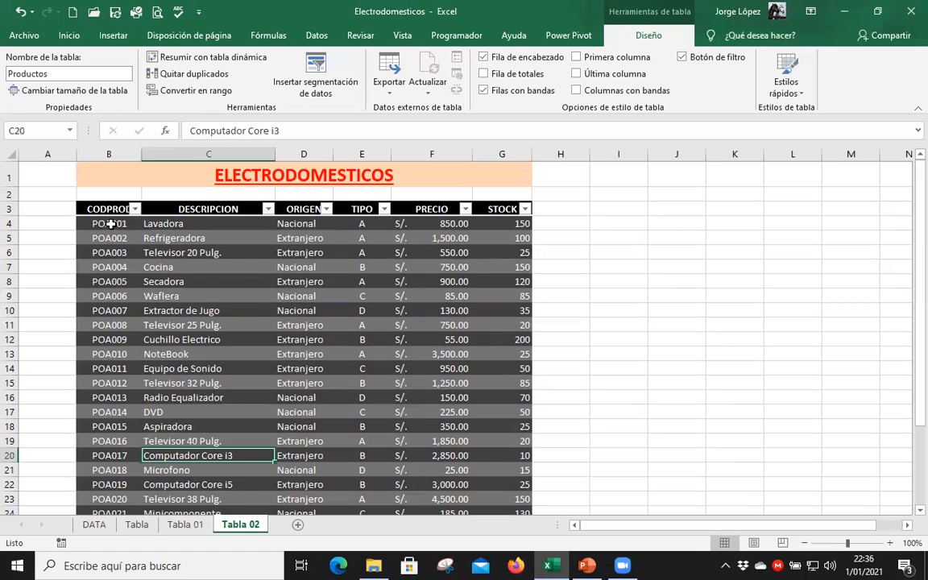
Copy the first ten records, POA001 to POA010, and paste them directly below record POA028 starting at B32.
drag(406, 286, 495, 348)
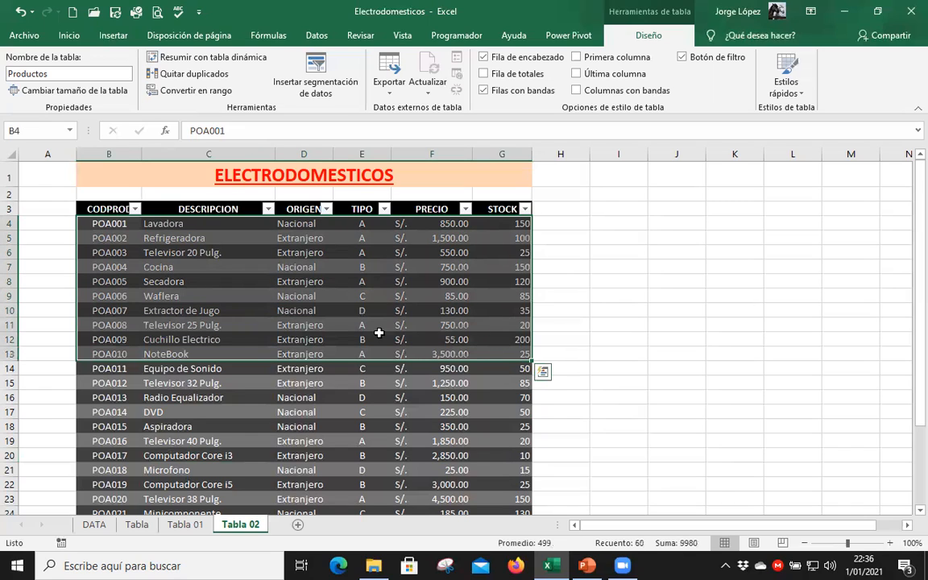
key(ctrl+c)
scroll(300, 347, down, 5)
click(122, 400)
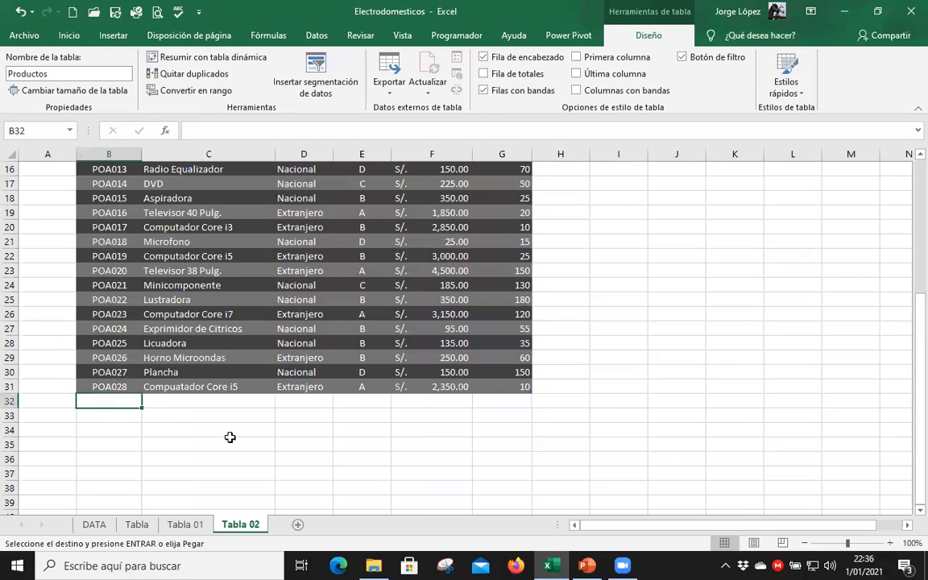
key(Return)
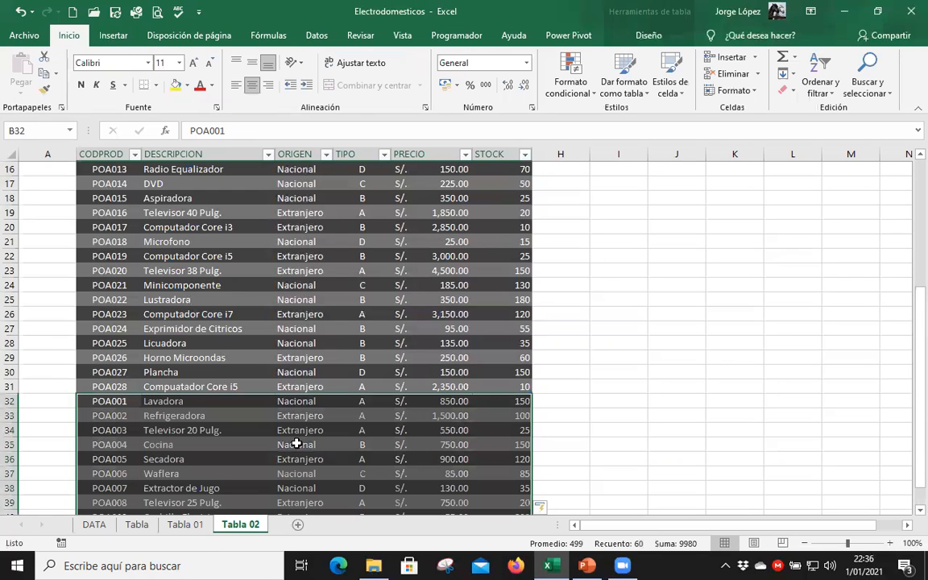
scroll(186, 409, down, 3)
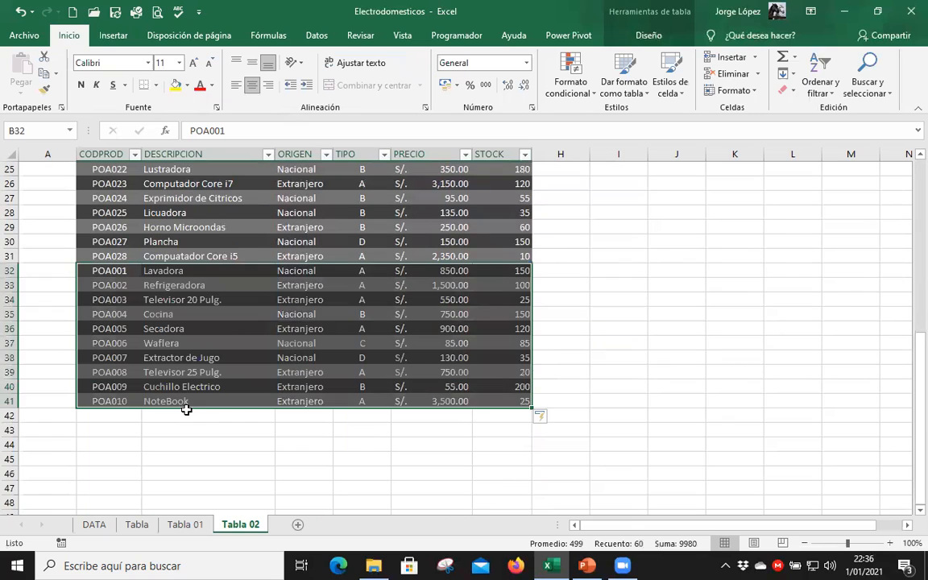
Copy records POA019 to POA028 and paste them below the table's last row starting at B42.
scroll(211, 361, up, 3)
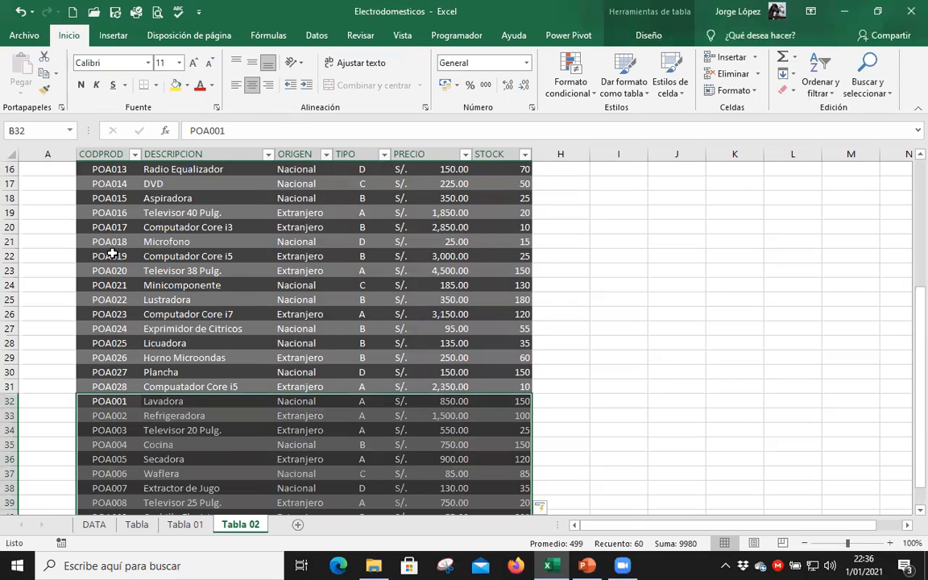
drag(106, 253, 488, 379)
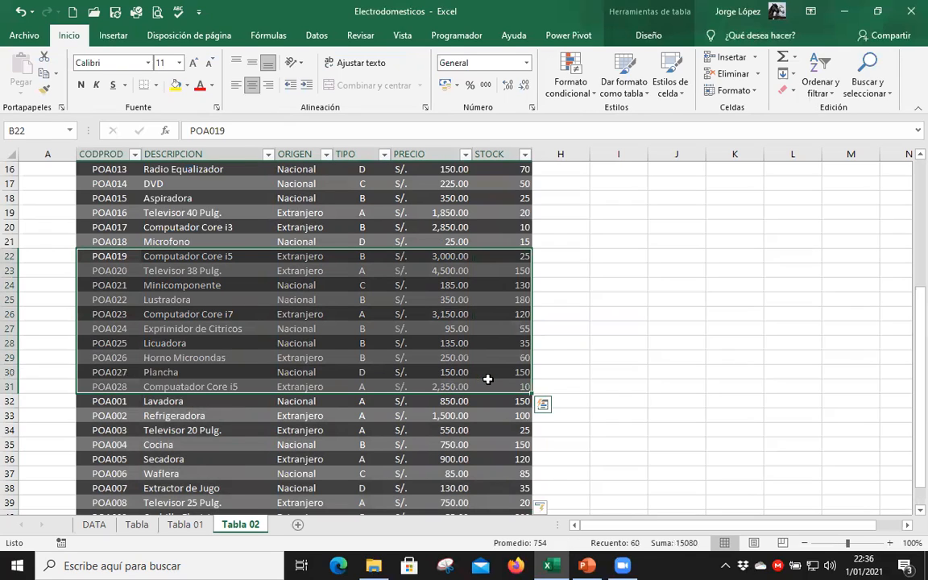
key(ctrl+c)
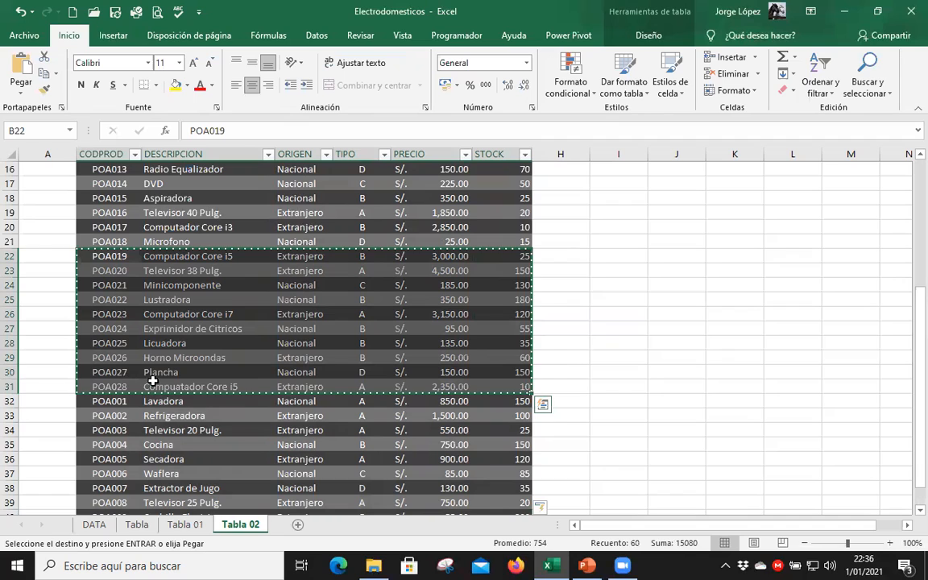
scroll(126, 376, down, 4)
click(124, 373)
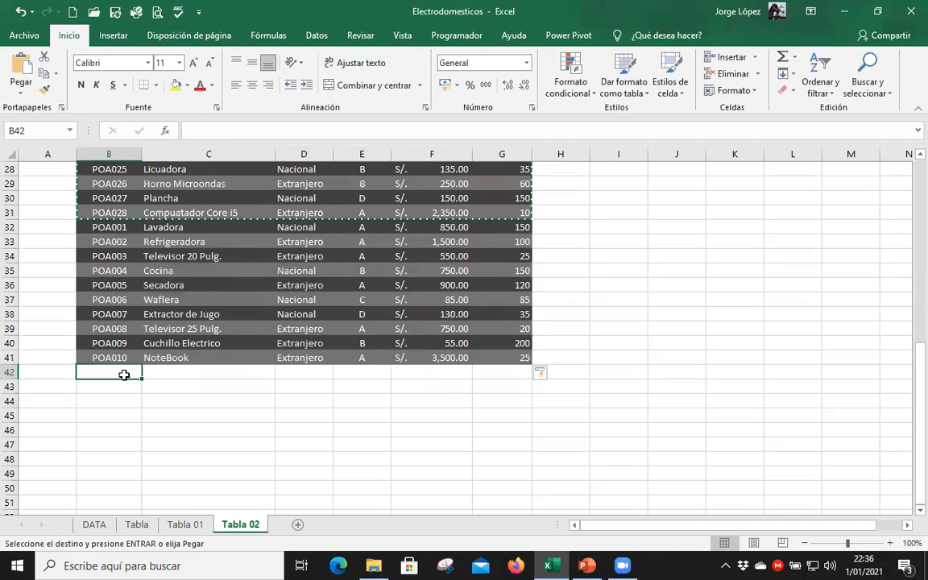
key(Return)
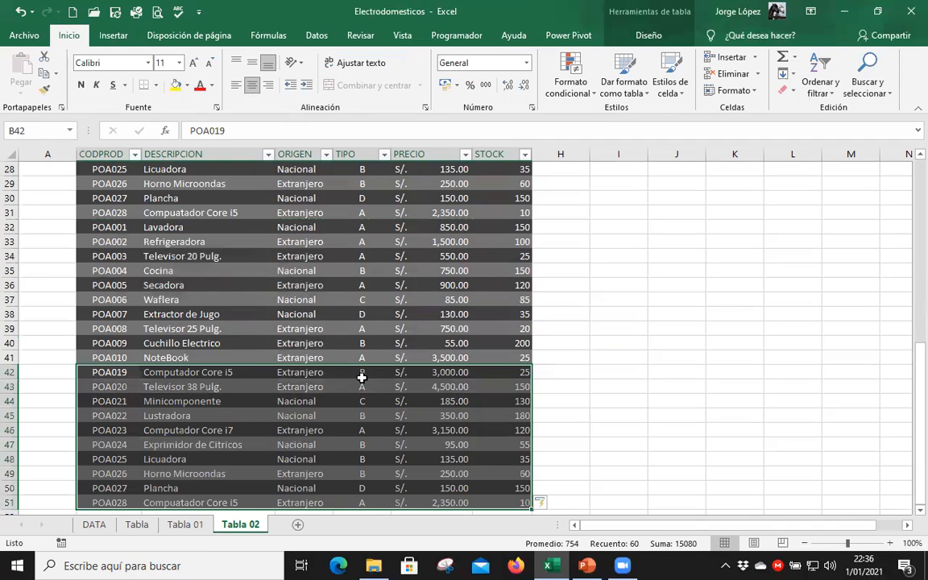
Examine the extended Productos table from row 31 to its last record, including the field names shown as column headings.
scroll(283, 347, up, 4)
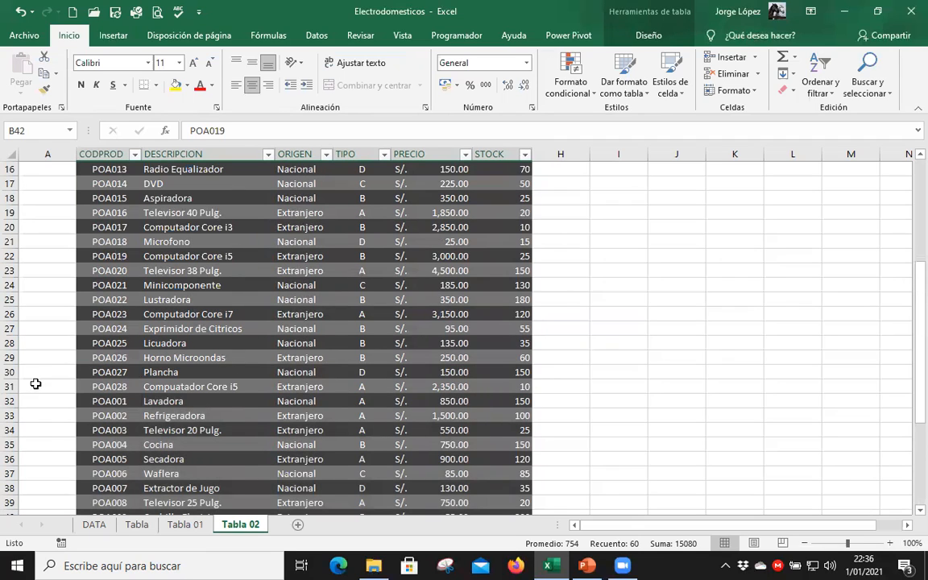
click(10, 385)
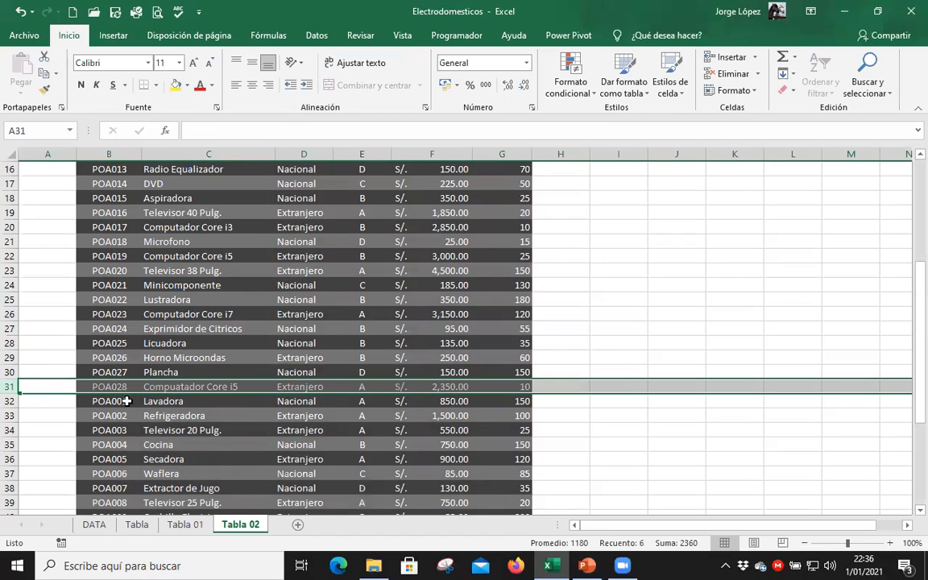
scroll(126, 400, down, 2)
scroll(127, 400, down, 2)
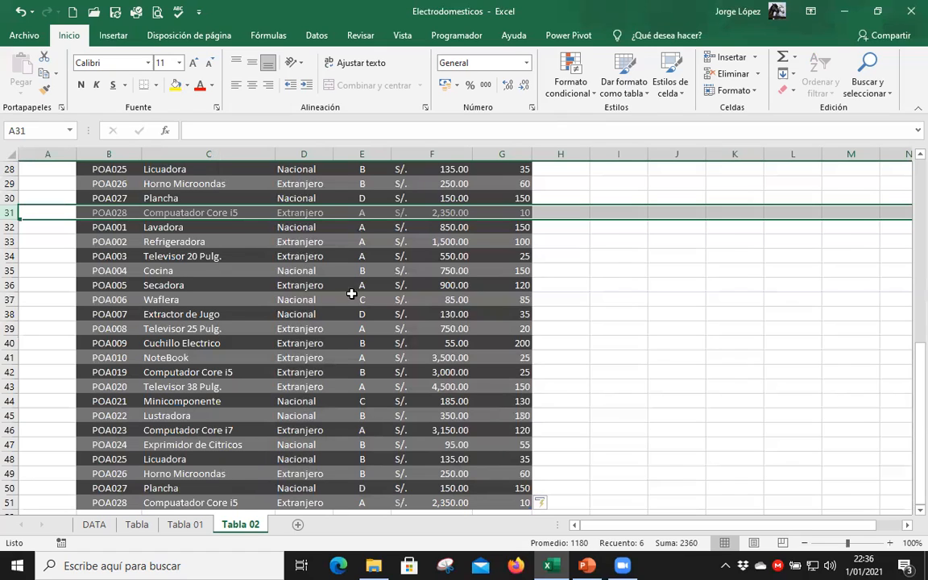
scroll(264, 151, down, 2)
click(266, 151)
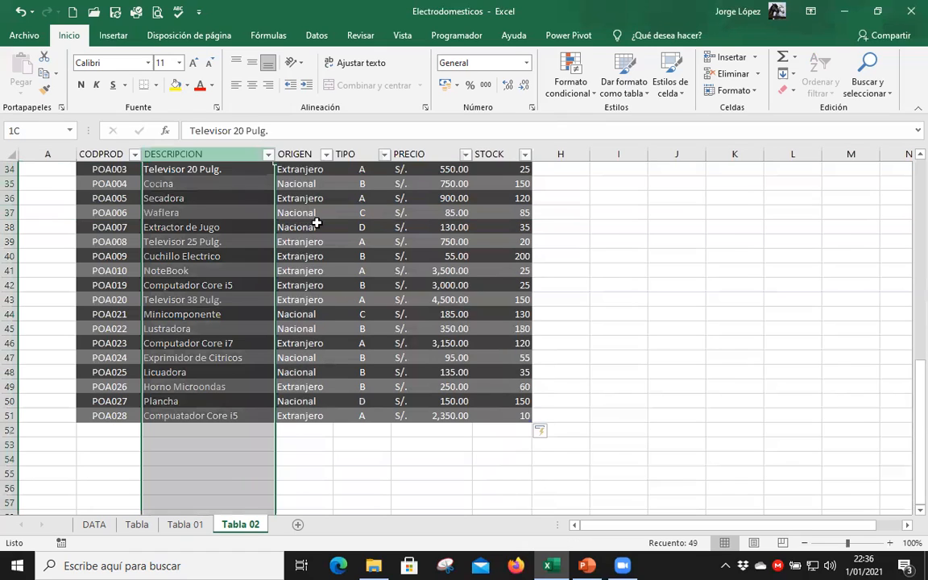
click(299, 185)
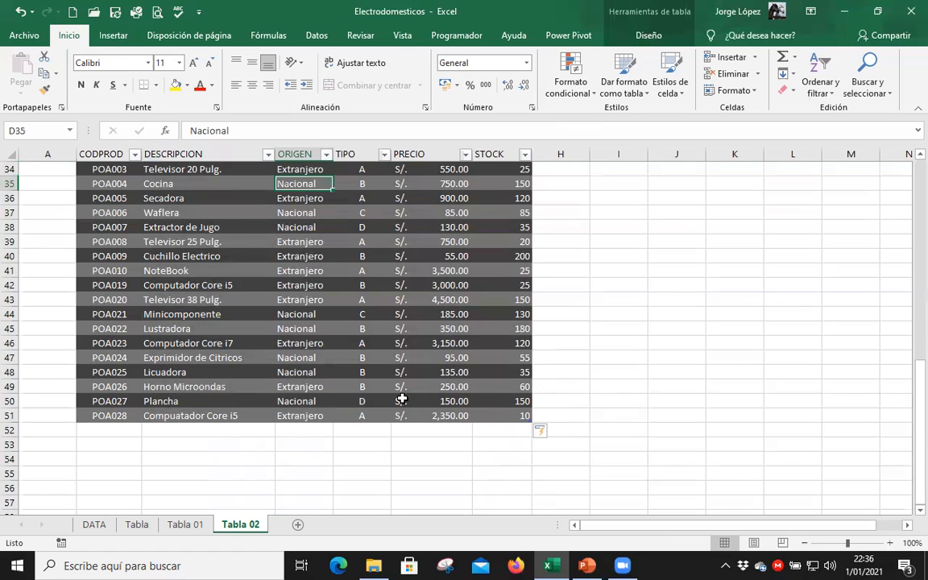
click(451, 402)
click(510, 416)
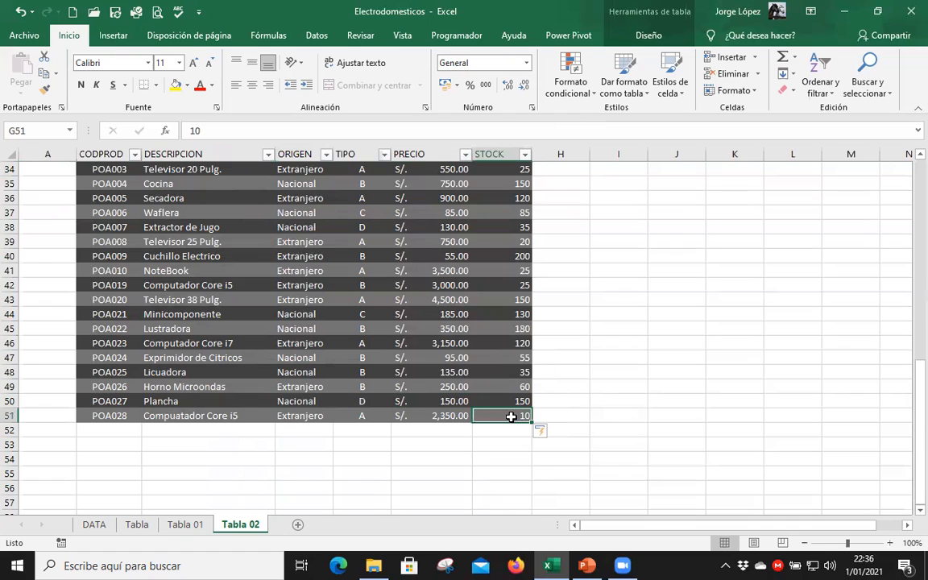
click(451, 385)
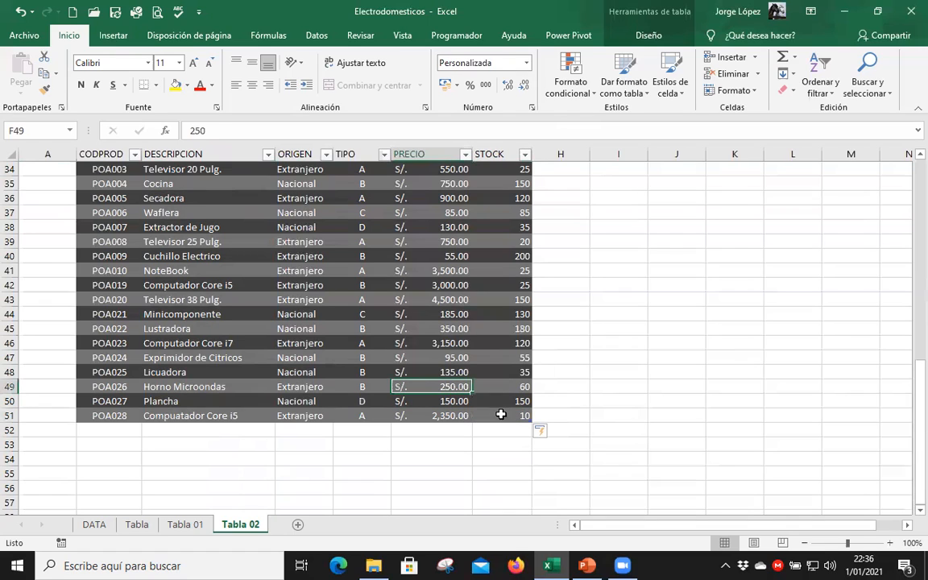
Add a blank row after the last Productos record and paste records POA016 to POA022 there from the Tabla sheet.
click(500, 413)
key(Tab)
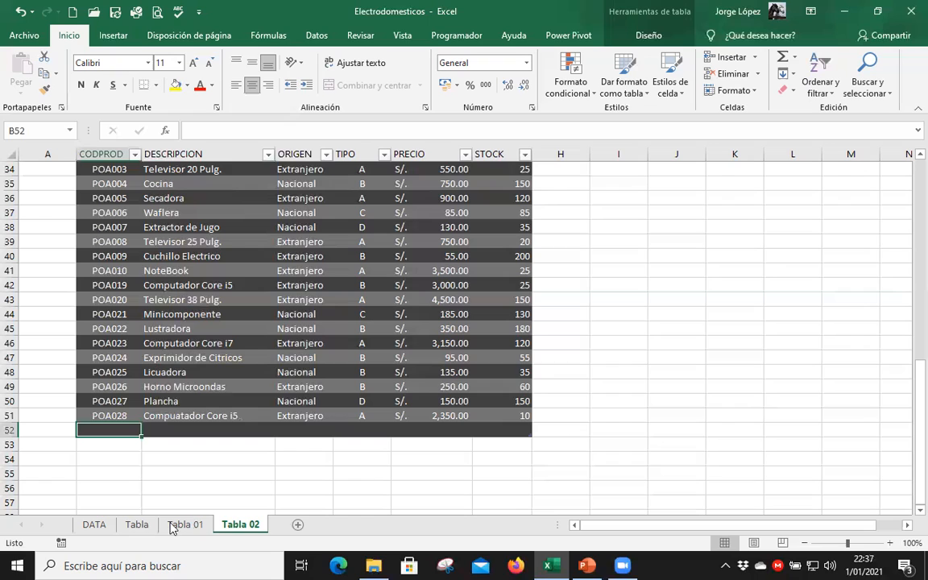
click(137, 524)
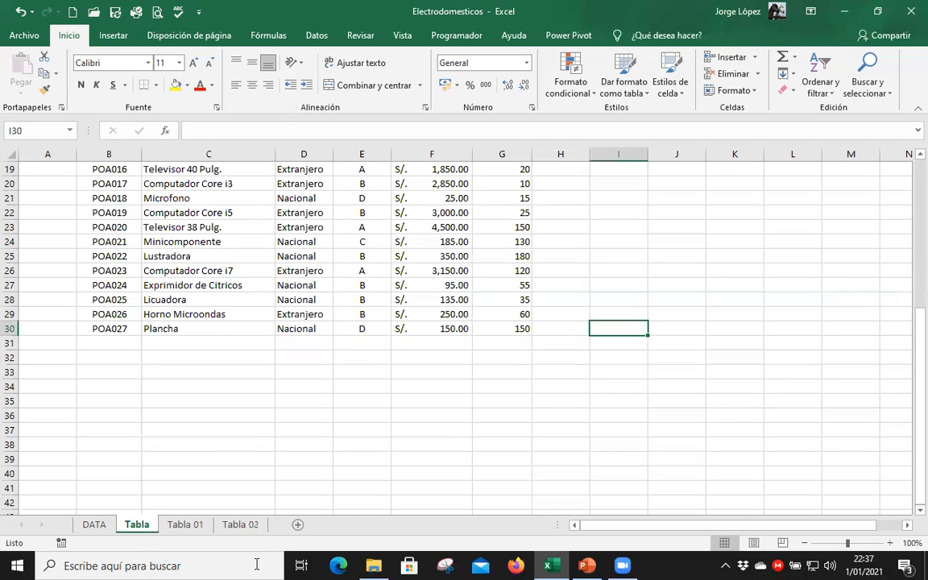
drag(119, 169, 515, 245)
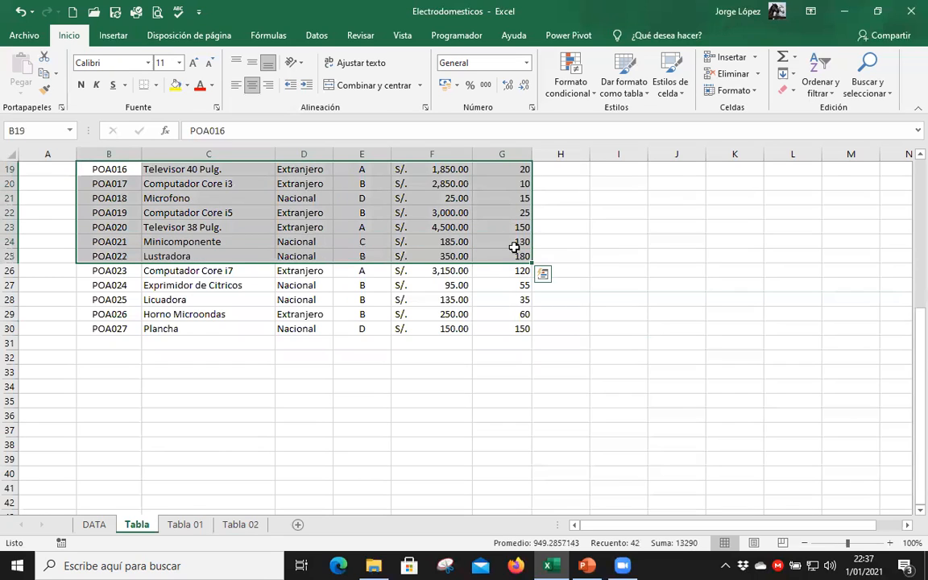
key(ctrl+c)
click(240, 524)
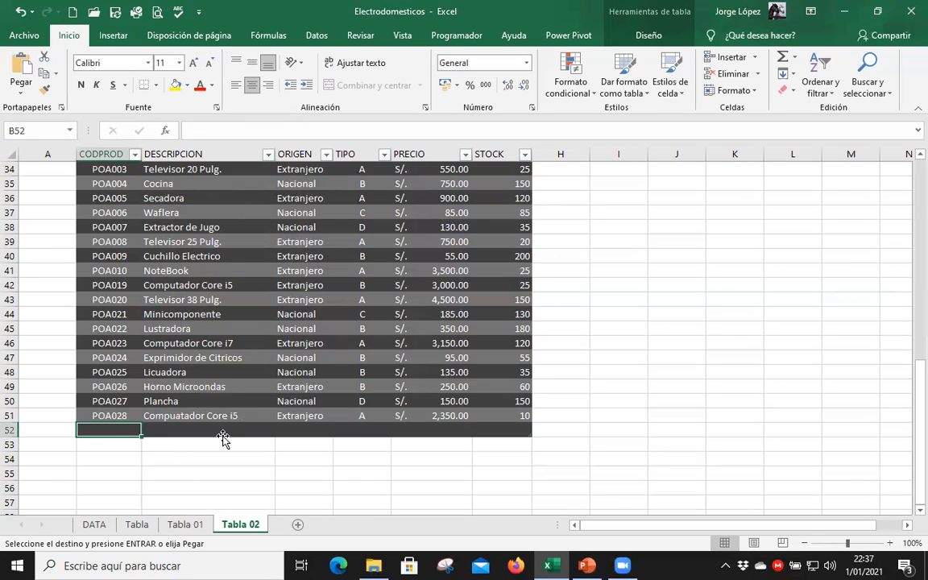
key(ctrl+v)
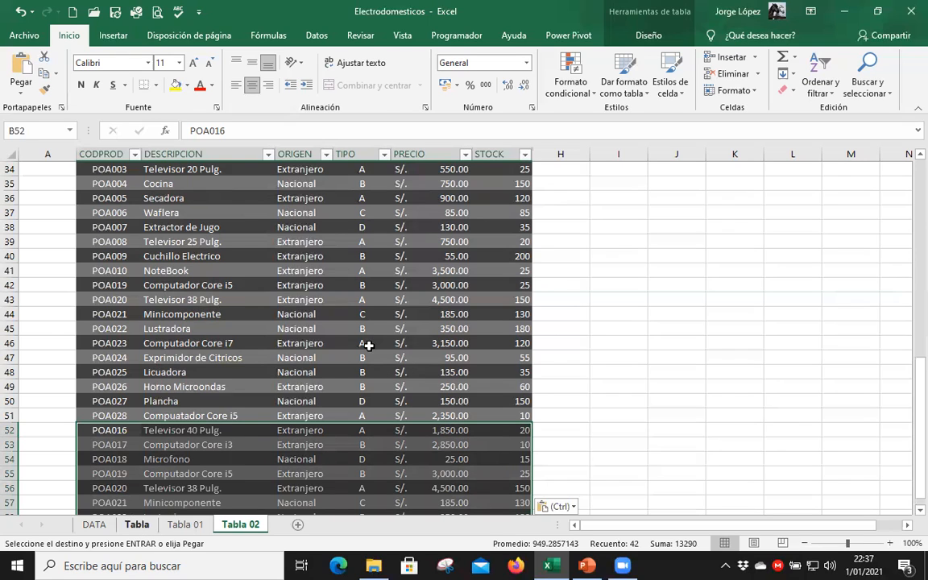
Compare the plain list on the Tabla sheet with the extended Productos table on Tabla 02.
click(137, 524)
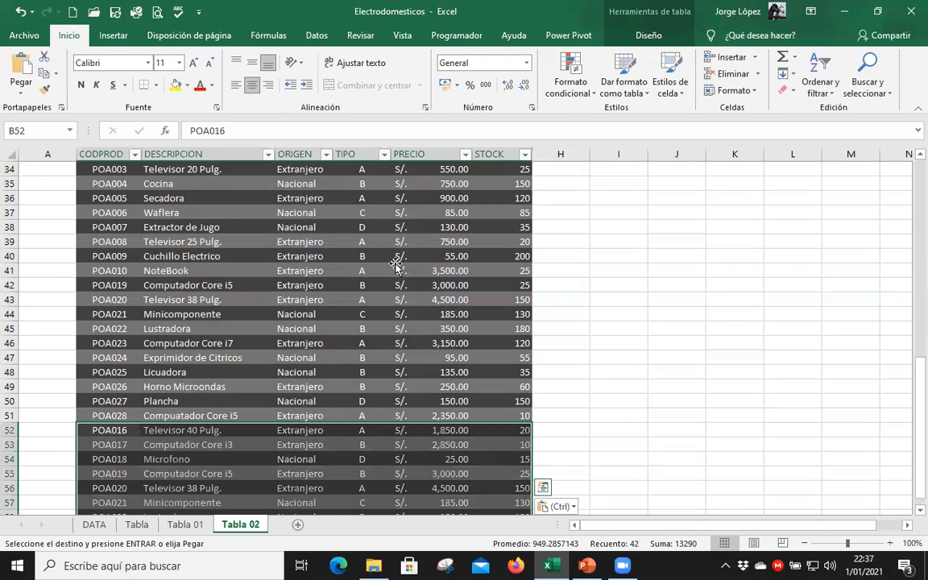
scroll(395, 265, down, 2)
click(395, 267)
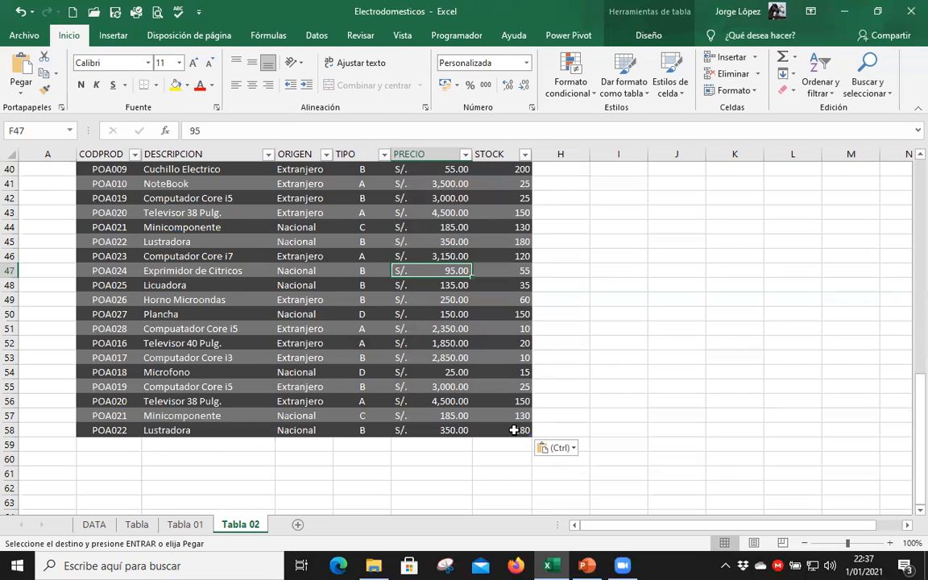
scroll(367, 314, up, 4)
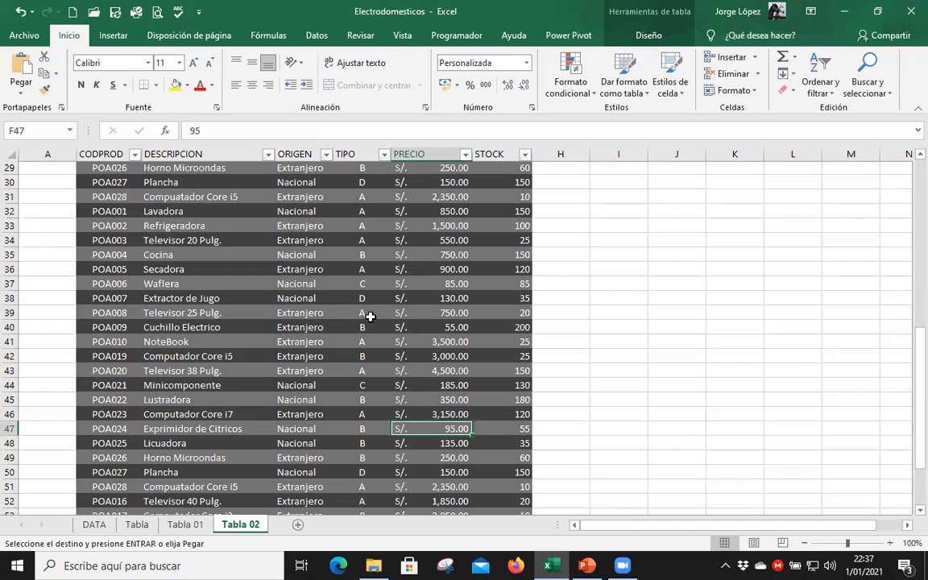
scroll(370, 317, up, 6)
scroll(369, 317, up, 3)
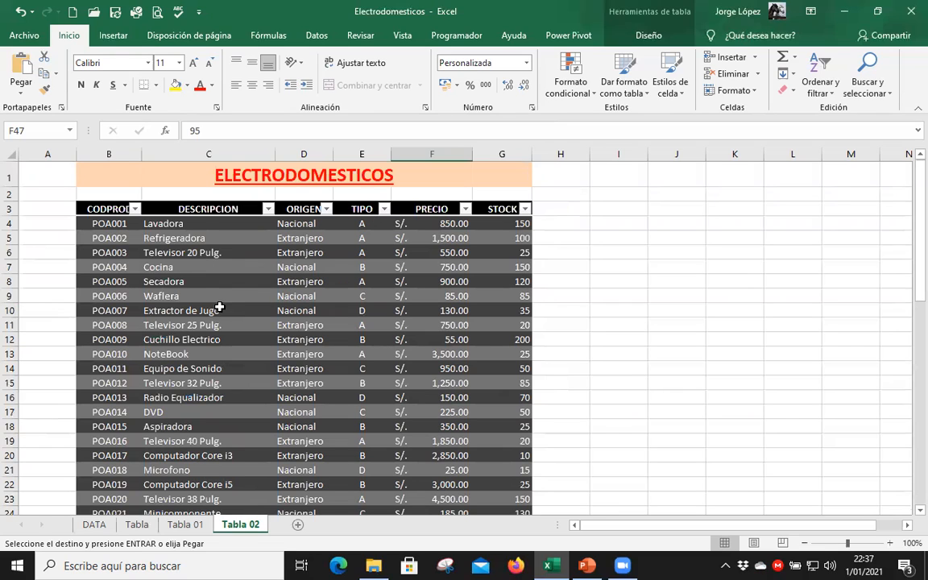
Check the table design tools with a cell selected inside and outside Productos, and review the table's repeated records.
click(219, 238)
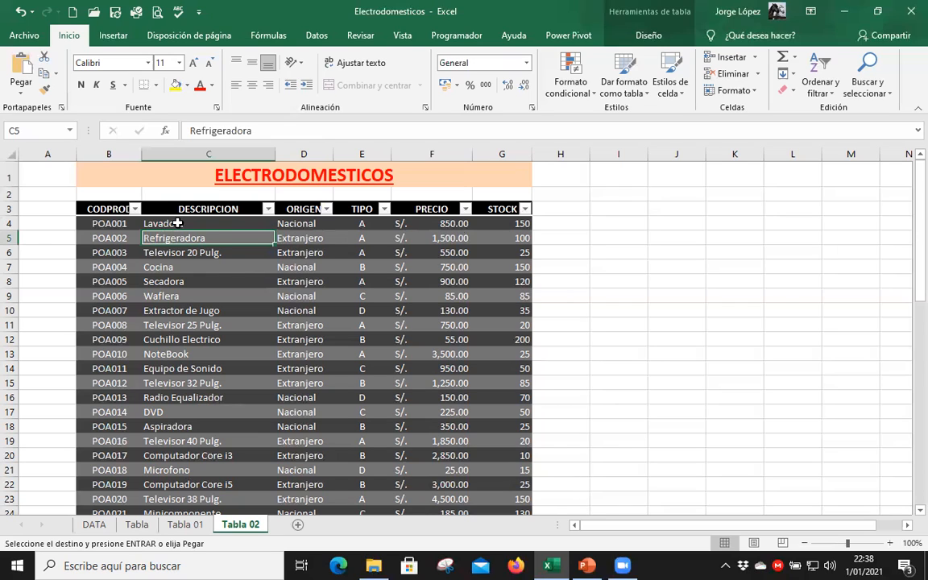
key(Up)
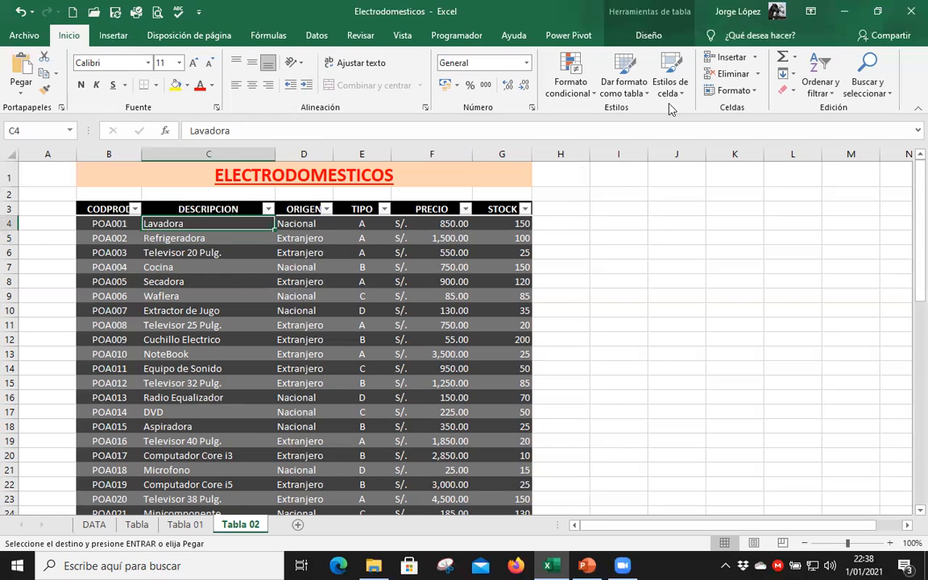
click(649, 35)
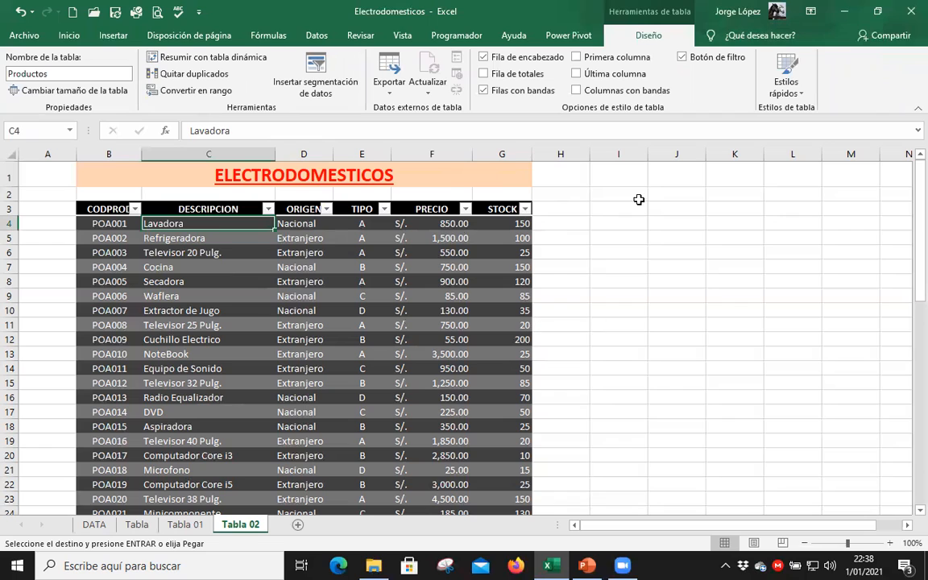
click(675, 225)
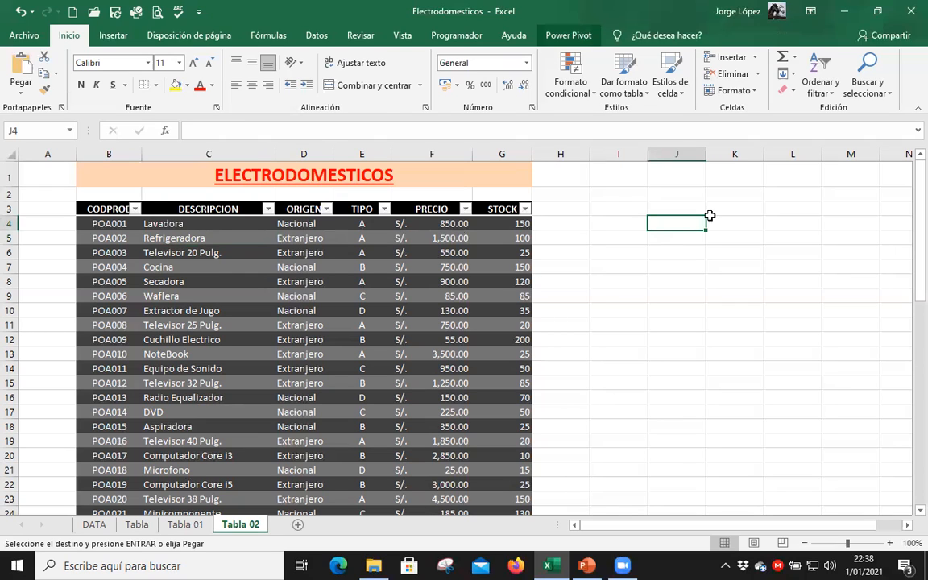
click(171, 236)
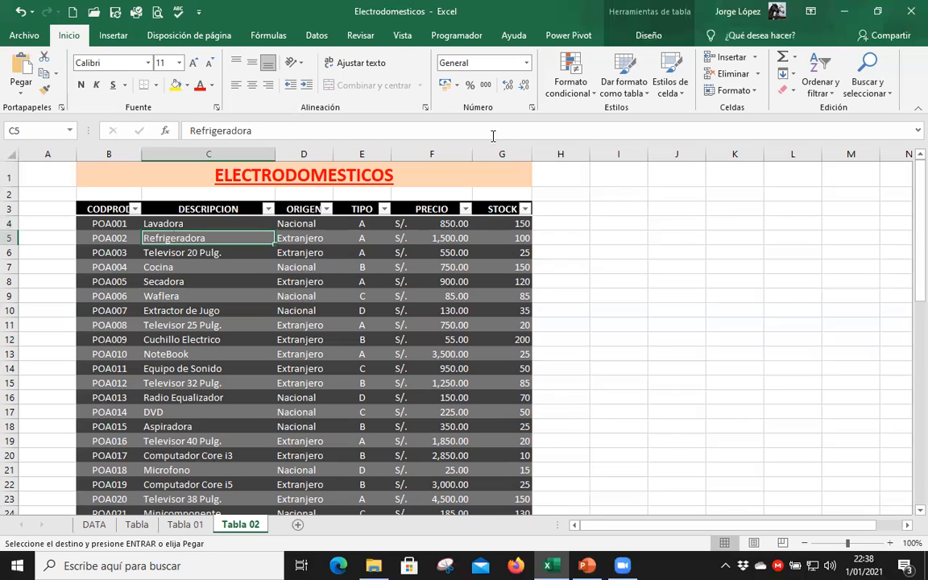
click(647, 35)
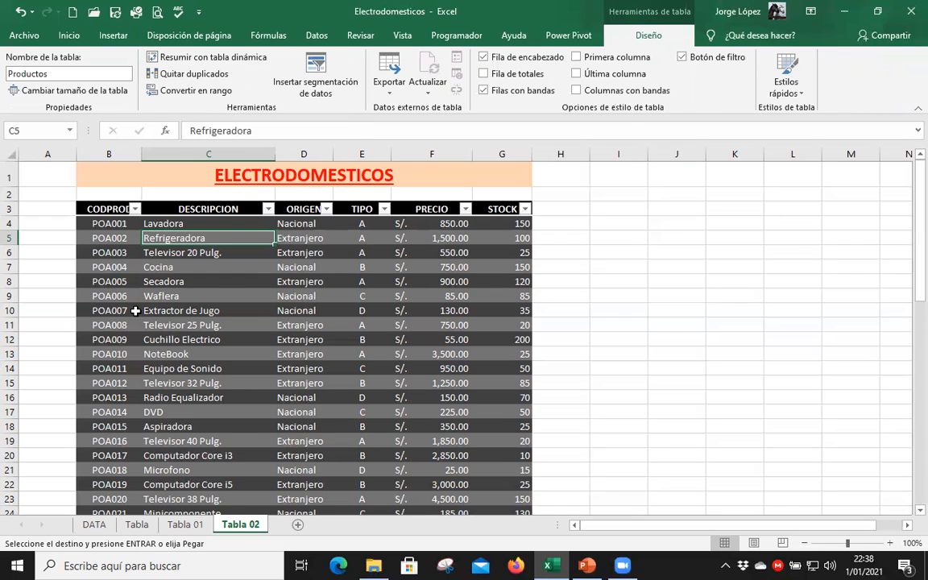
scroll(135, 310, down, 6)
scroll(133, 311, down, 2)
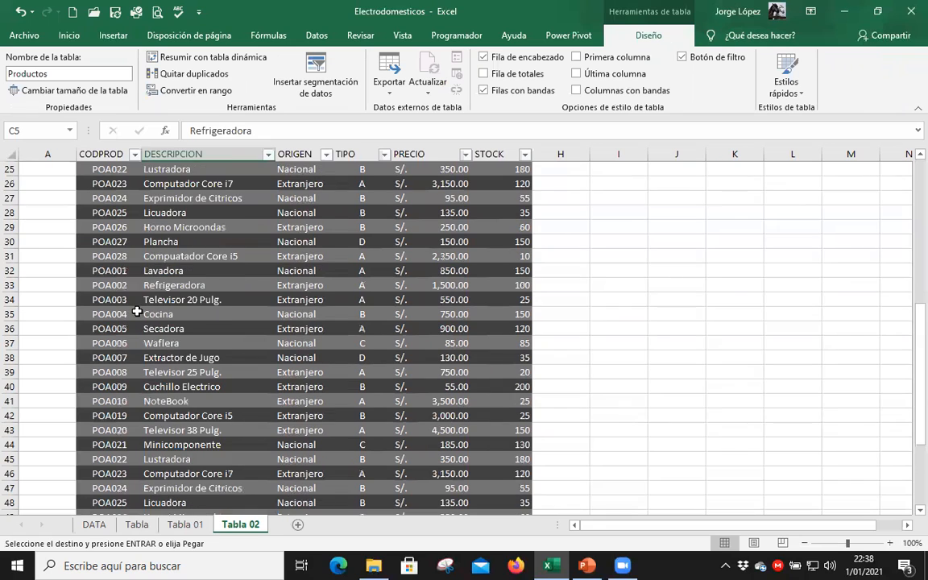
Examine the blocks of repeated records in the Productos table: rows 32 to 41, 42 to 51 and 52 to 58.
scroll(232, 267, down, 1)
scroll(232, 270, up, 3)
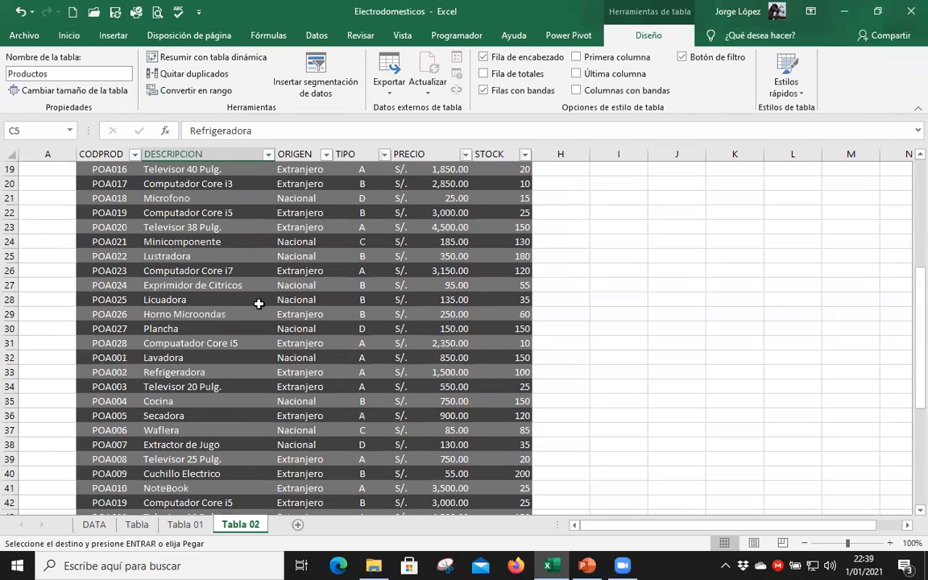
scroll(202, 255, up, 2)
scroll(198, 282, down, 1)
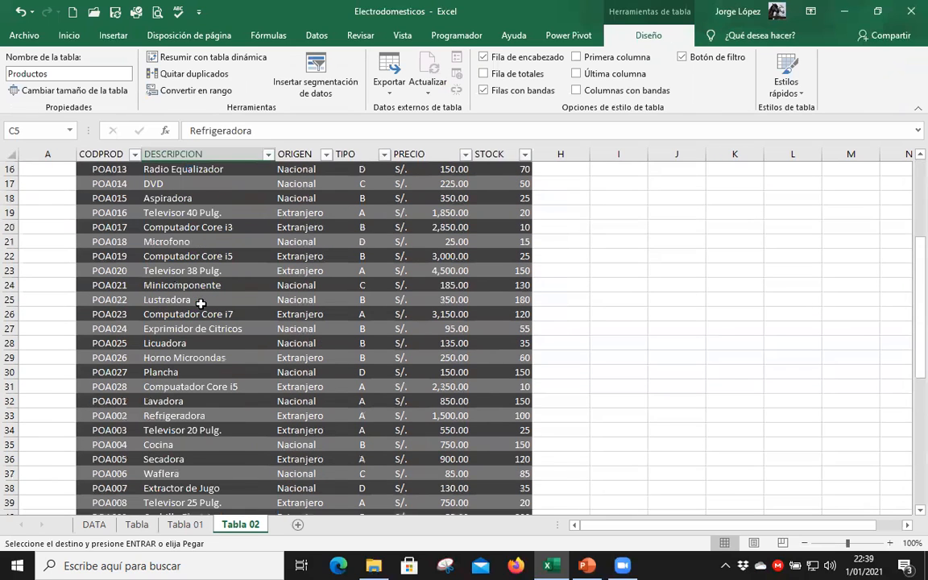
scroll(206, 342, down, 1)
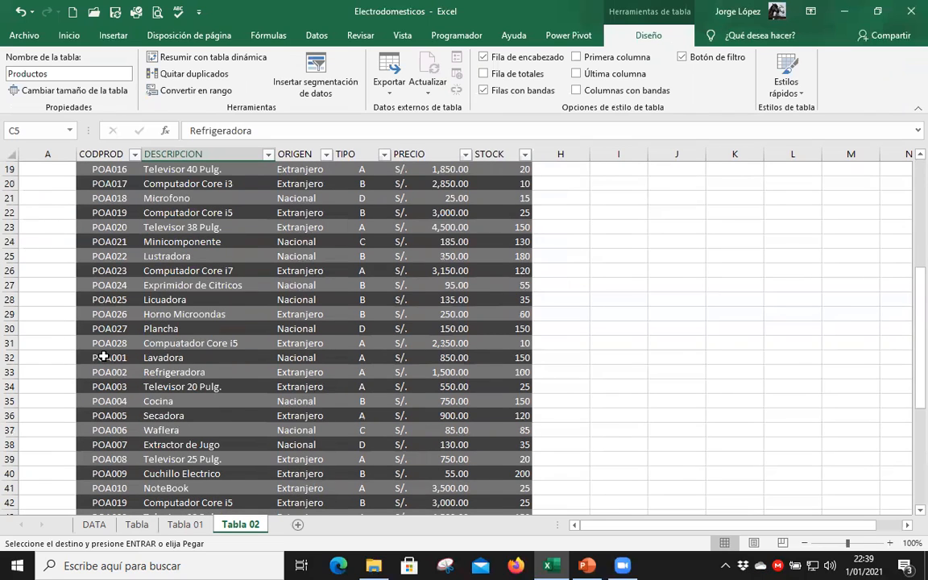
drag(109, 358, 485, 480)
scroll(96, 358, down, 1)
scroll(96, 335, down, 2)
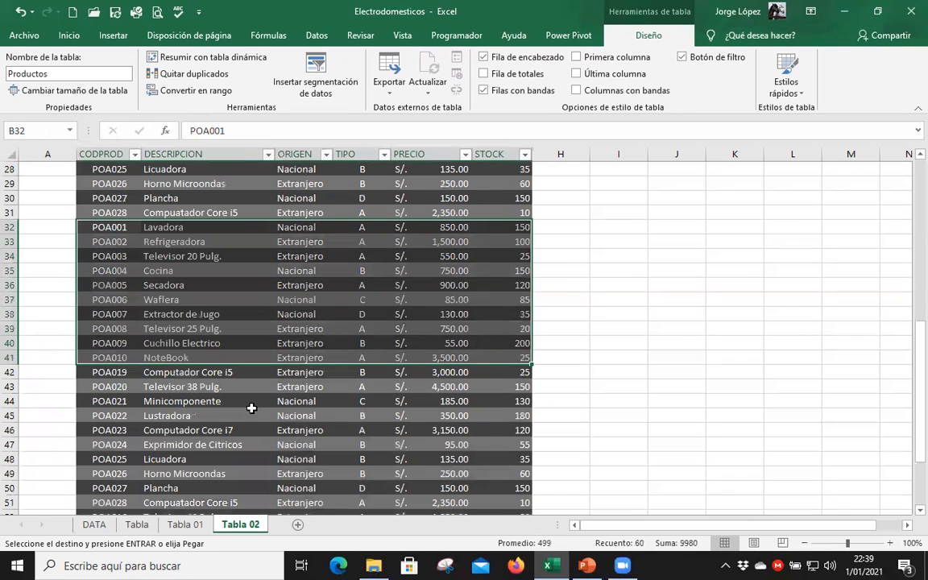
drag(109, 372, 524, 396)
drag(507, 481, 520, 445)
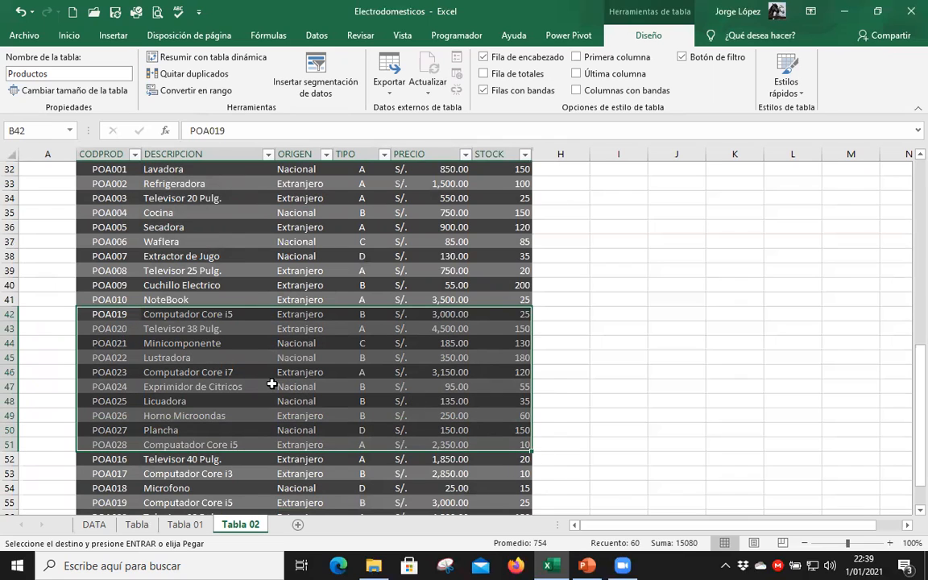
scroll(103, 270, down, 4)
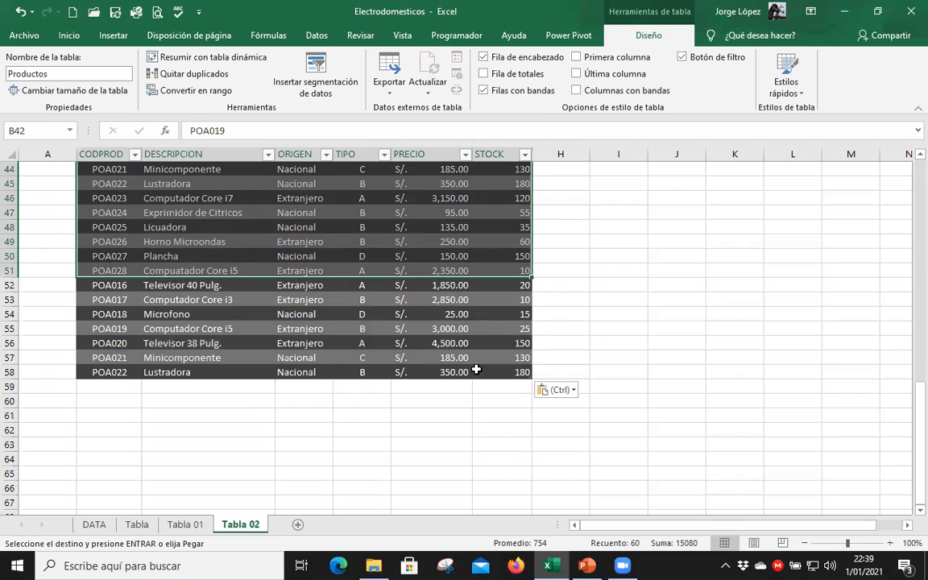
drag(108, 286, 492, 372)
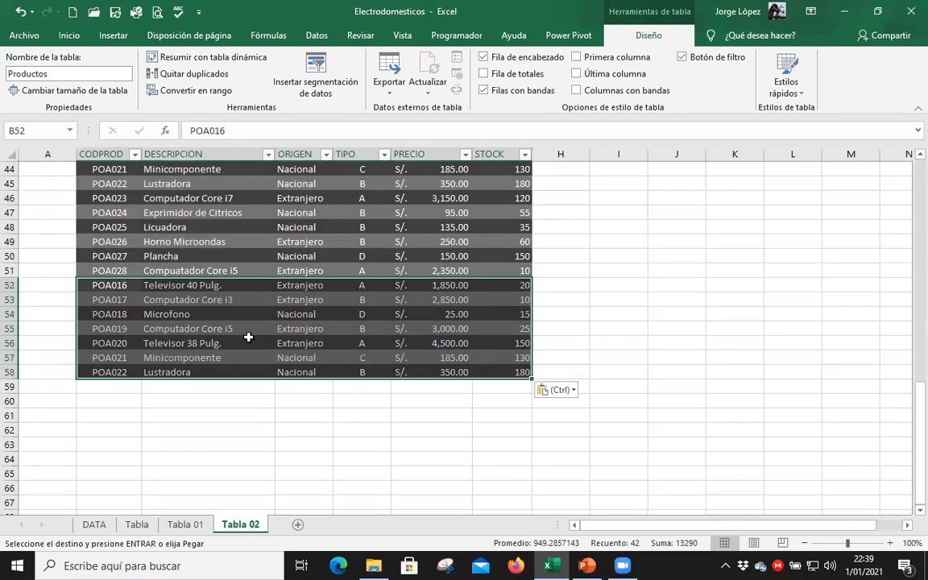
click(235, 243)
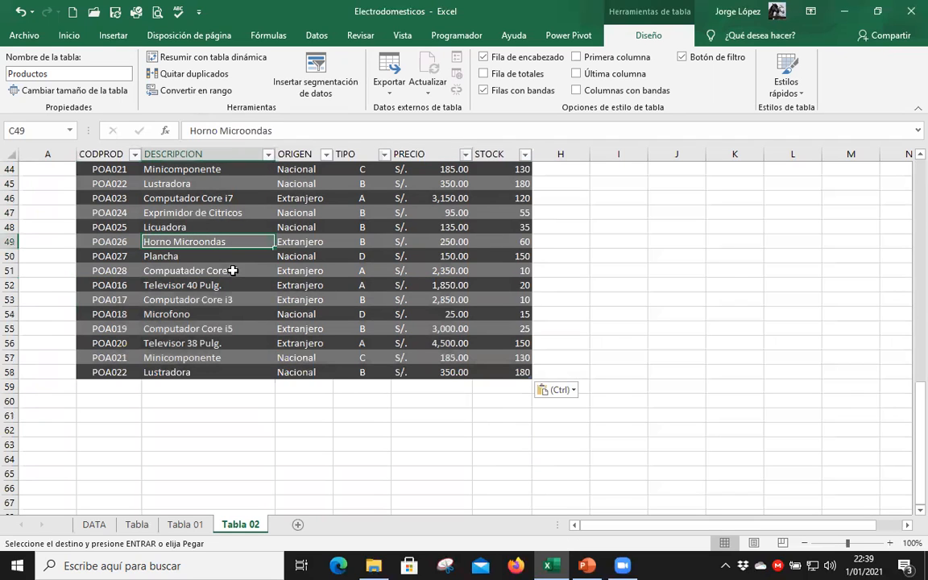
Remove the duplicate records from the Productos table, comparing all columns from CODPROD to STOCK and treating the data as having headers.
scroll(233, 290, up, 3)
scroll(254, 353, up, 4)
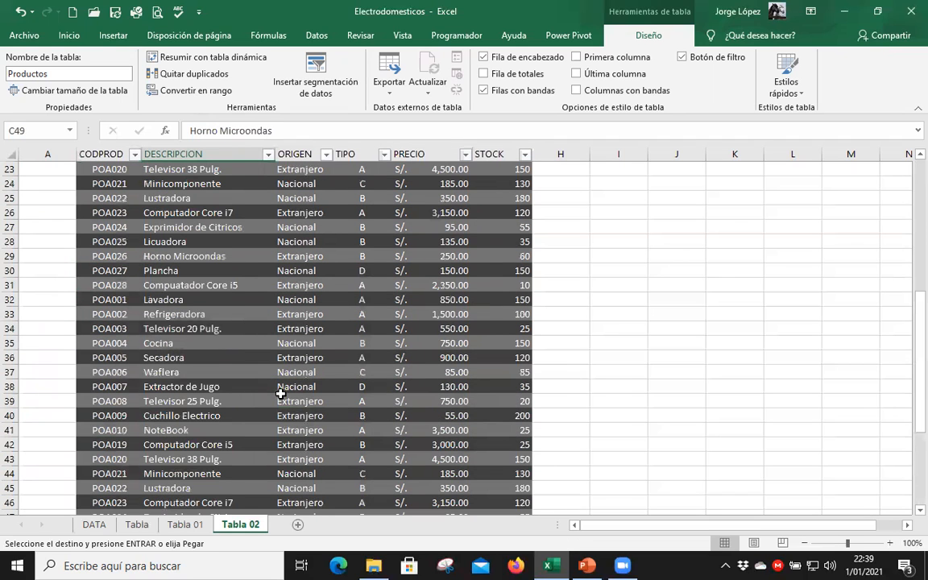
scroll(258, 371, up, 3)
scroll(286, 376, up, 4)
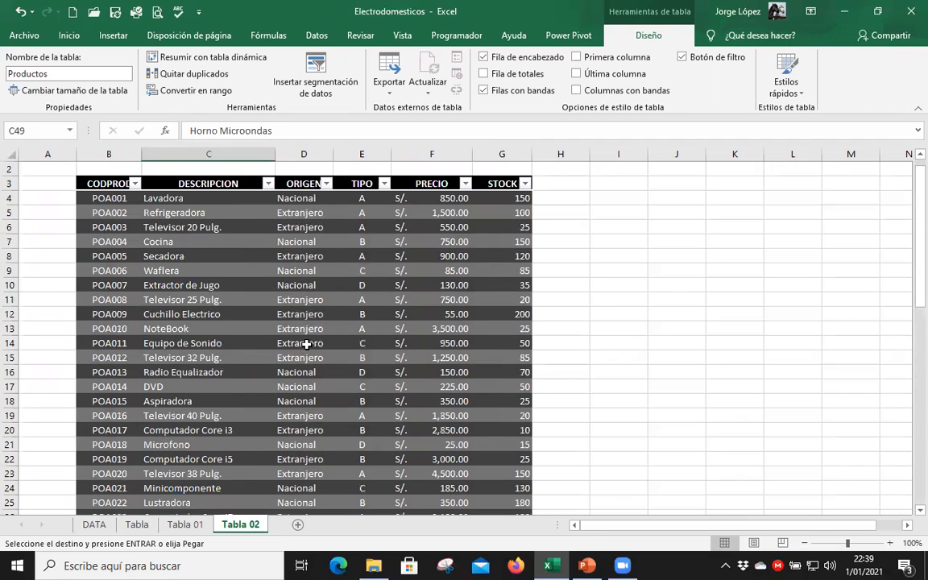
click(298, 274)
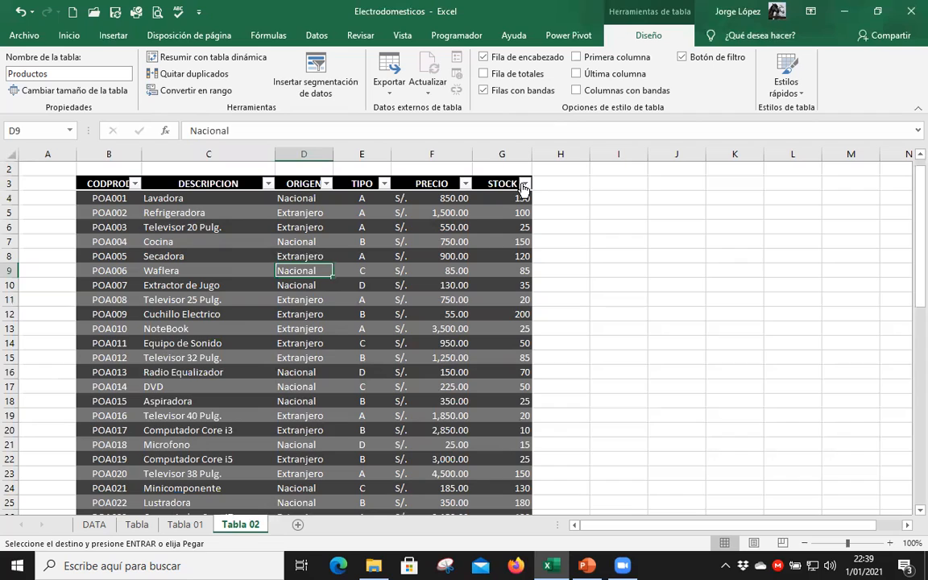
click(189, 269)
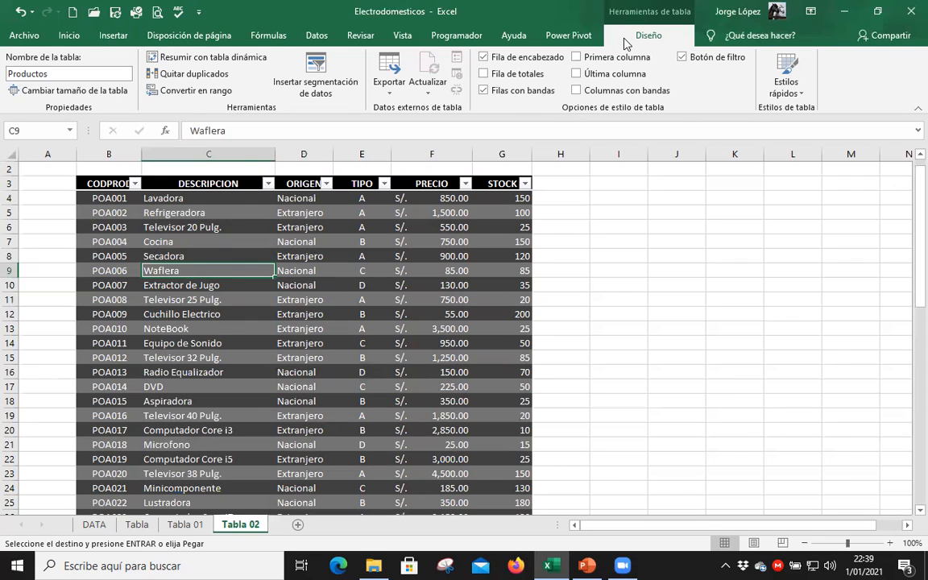
click(184, 79)
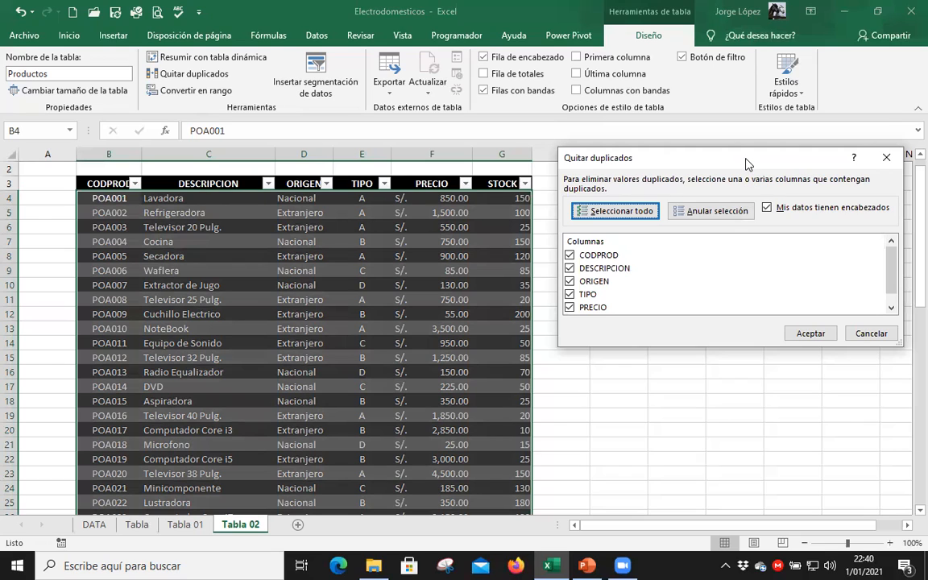
drag(748, 164, 727, 140)
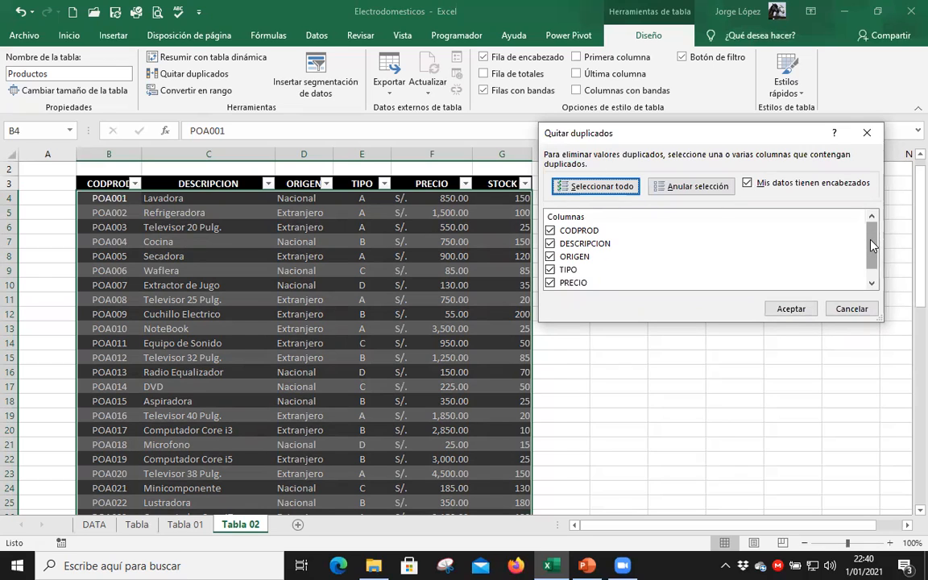
drag(870, 261, 870, 275)
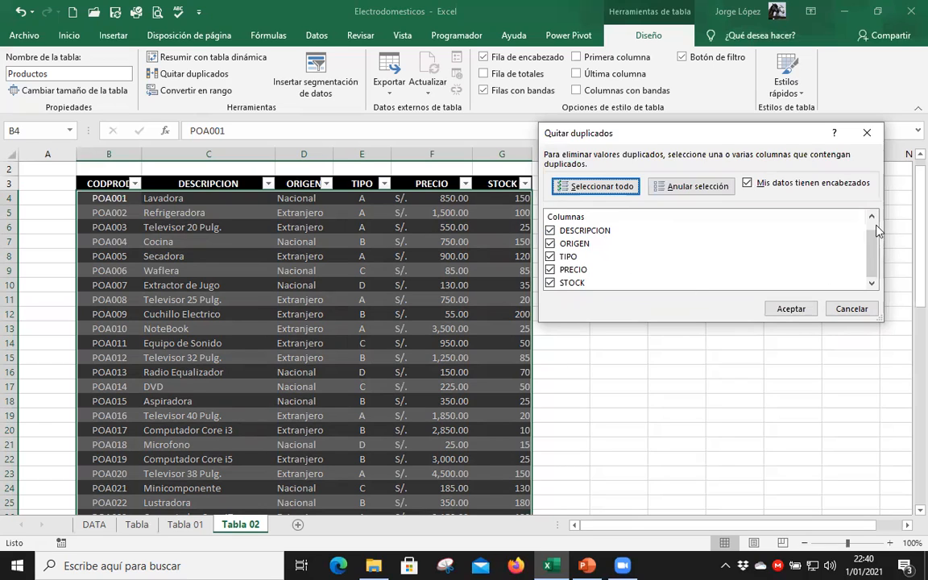
scroll(168, 240, up, 1)
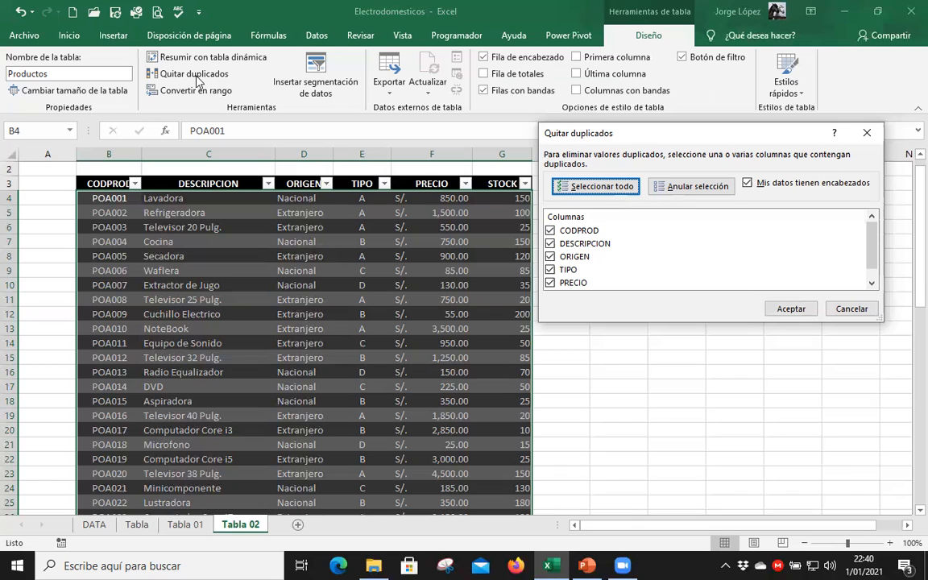
click(790, 309)
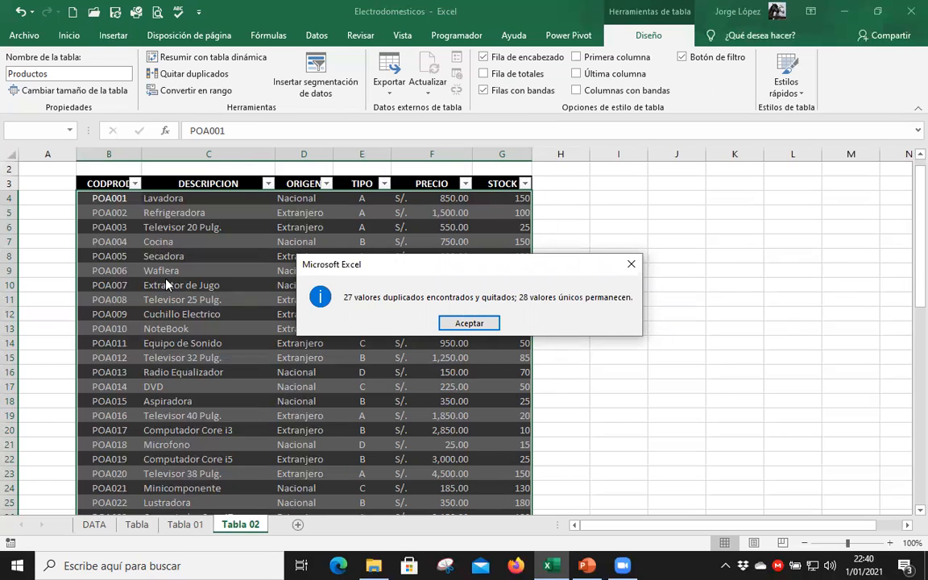
click(471, 321)
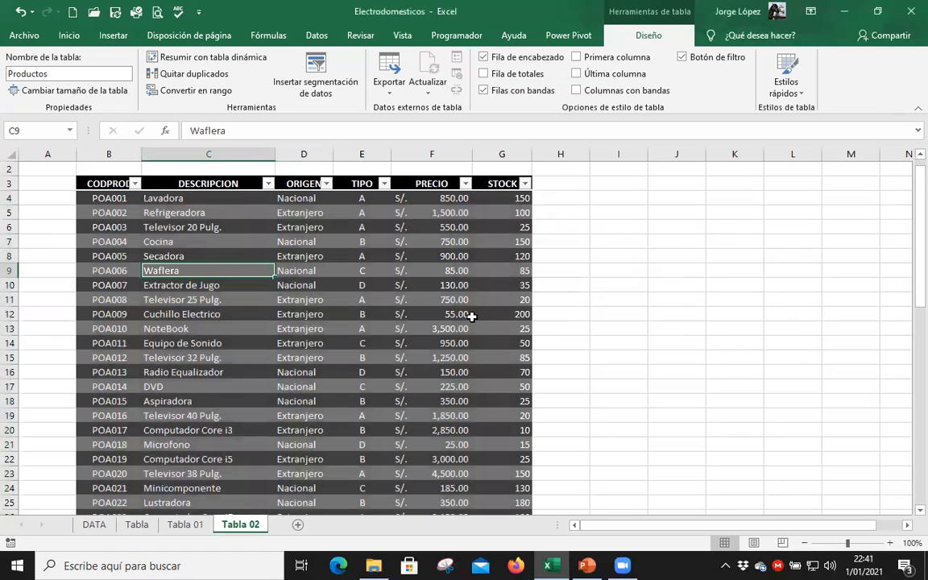
Check the CODPROD codes in the cleaned Productos table from the first record to the last for repeats.
scroll(298, 259, down, 1)
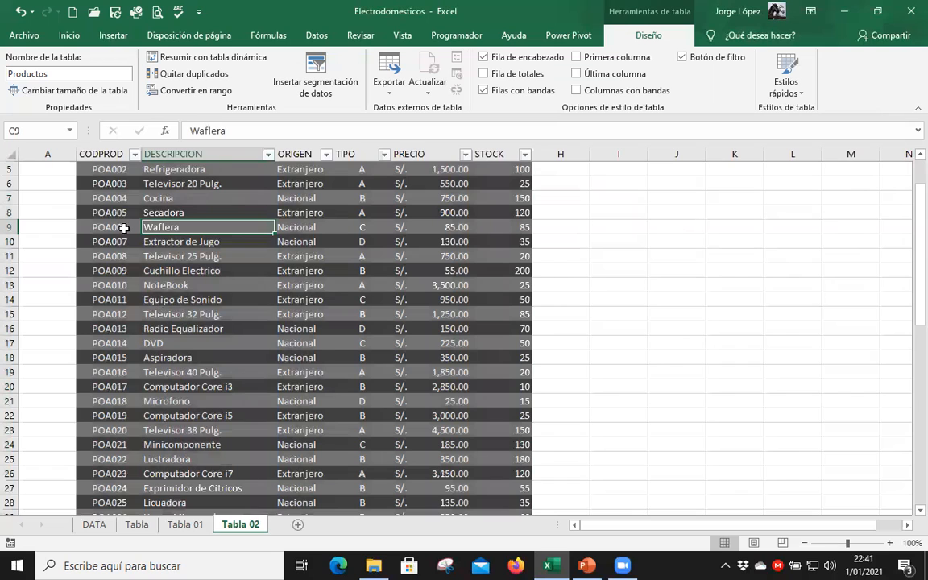
scroll(120, 219, up, 2)
drag(118, 219, 126, 486)
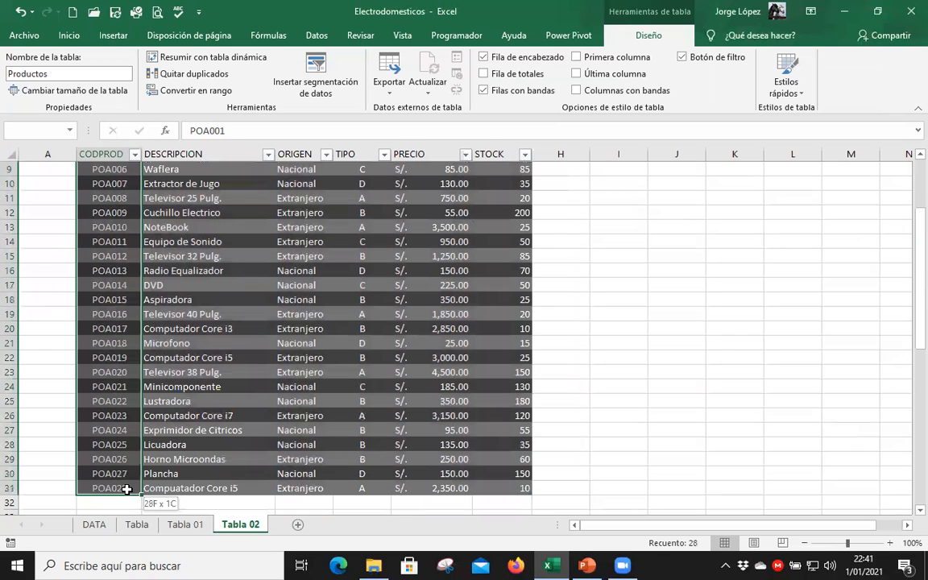
click(225, 374)
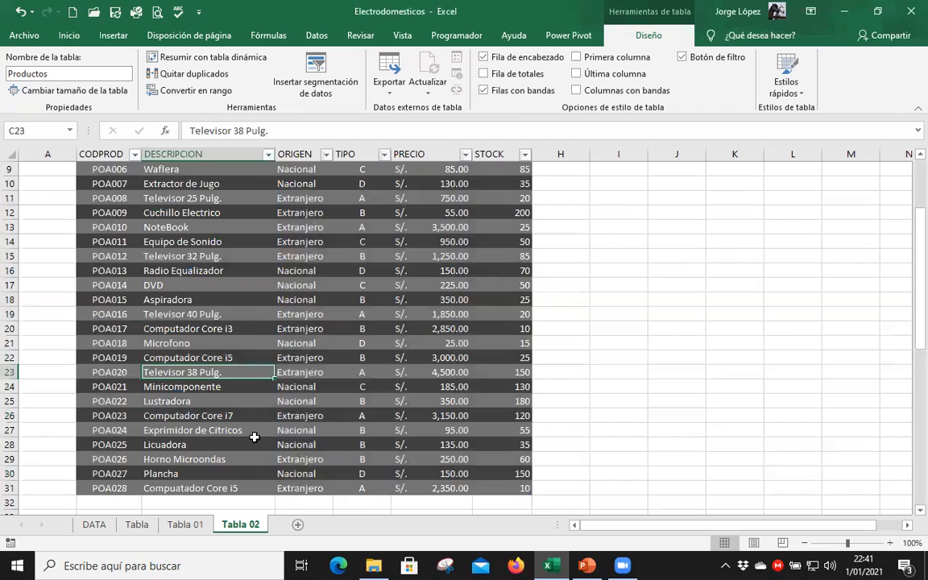
scroll(338, 234, up, 3)
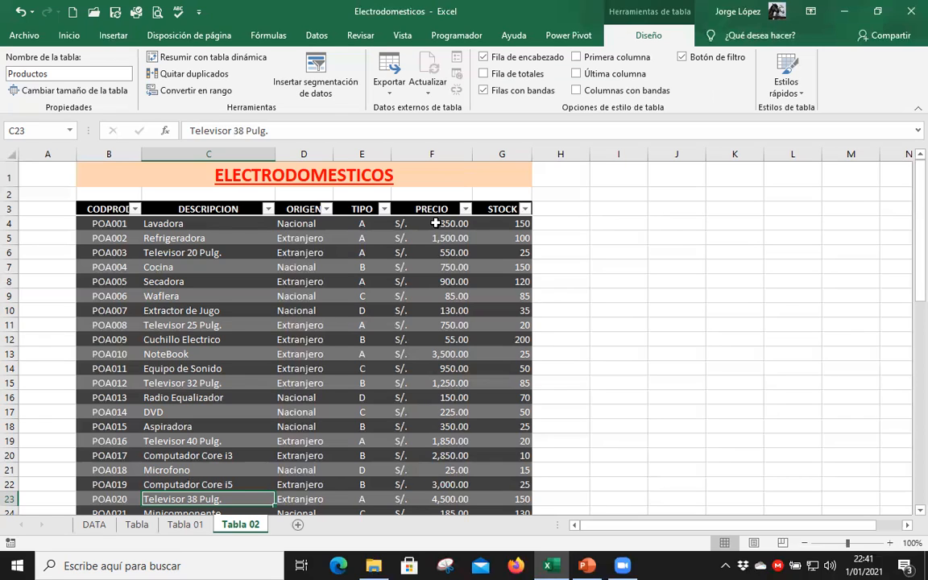
Add a NETO column to the Productos table by entering the header in H3, next to STOCK.
click(435, 223)
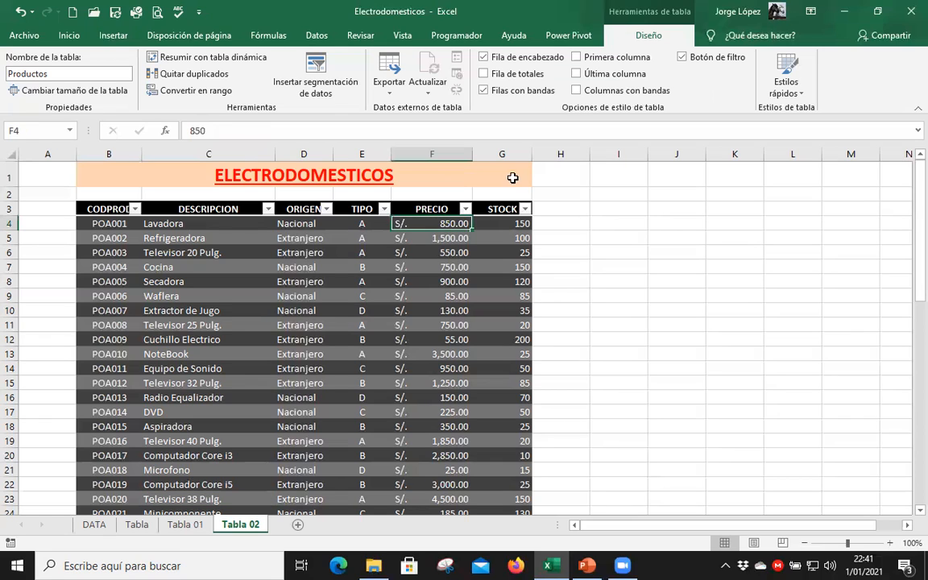
click(503, 224)
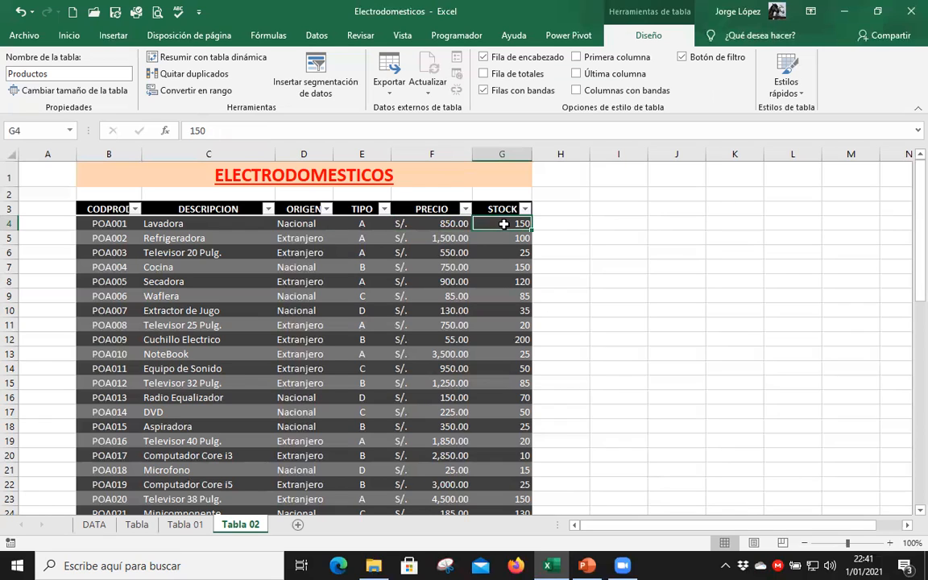
click(452, 223)
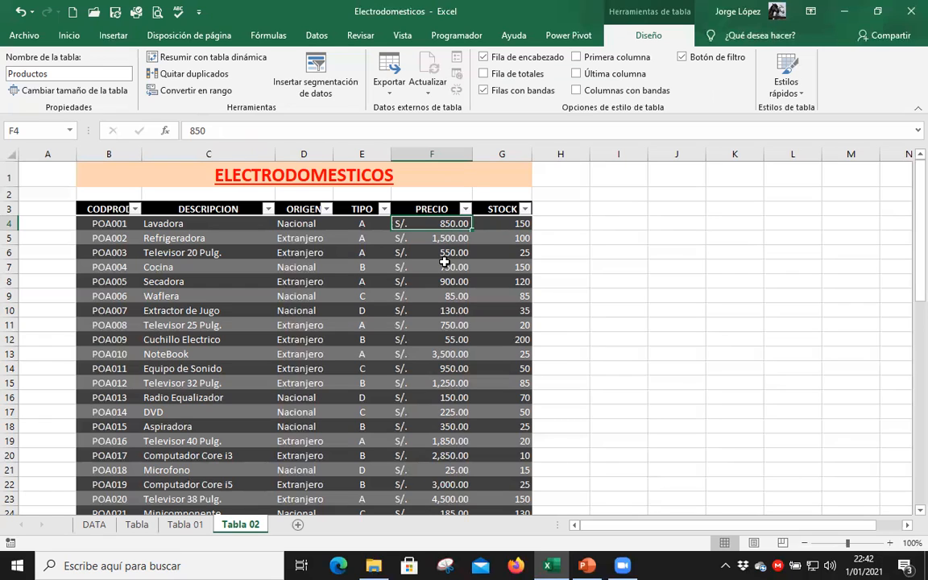
click(577, 209)
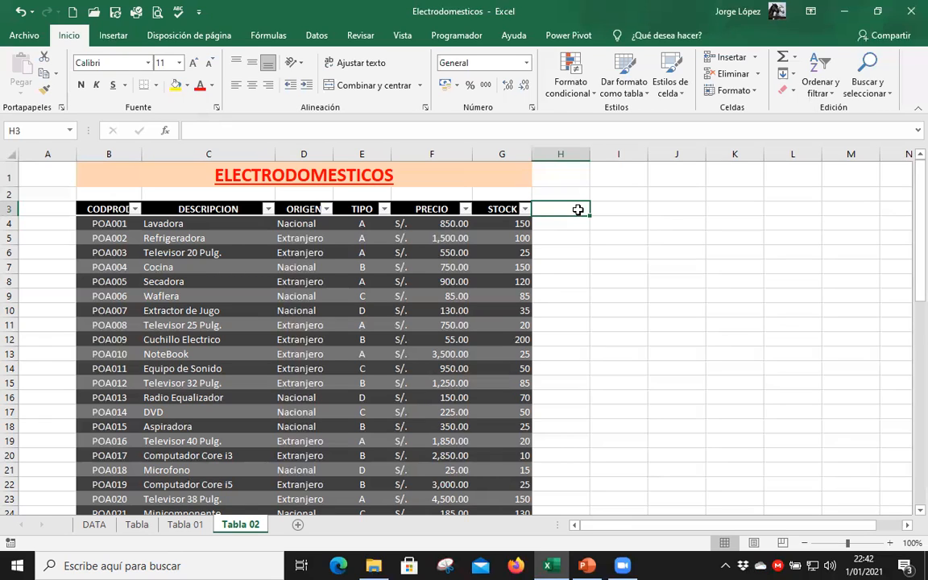
text(NETO)
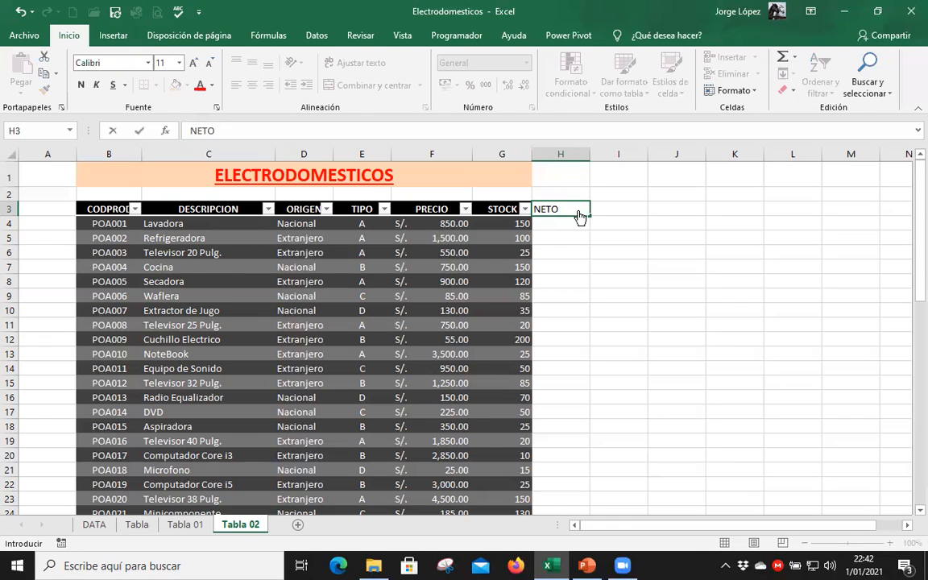
key(Return)
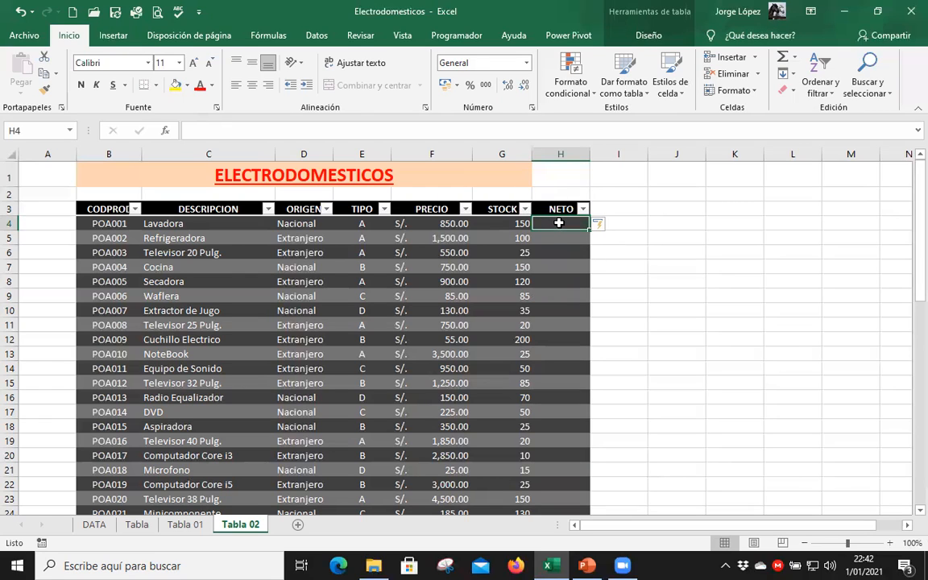
drag(557, 222, 561, 483)
scroll(561, 484, up, 3)
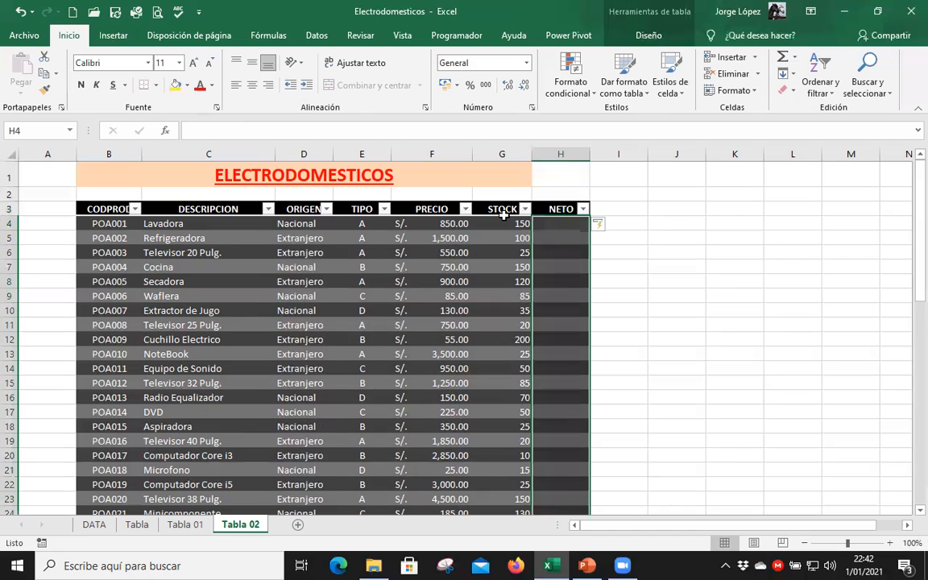
key(Left)
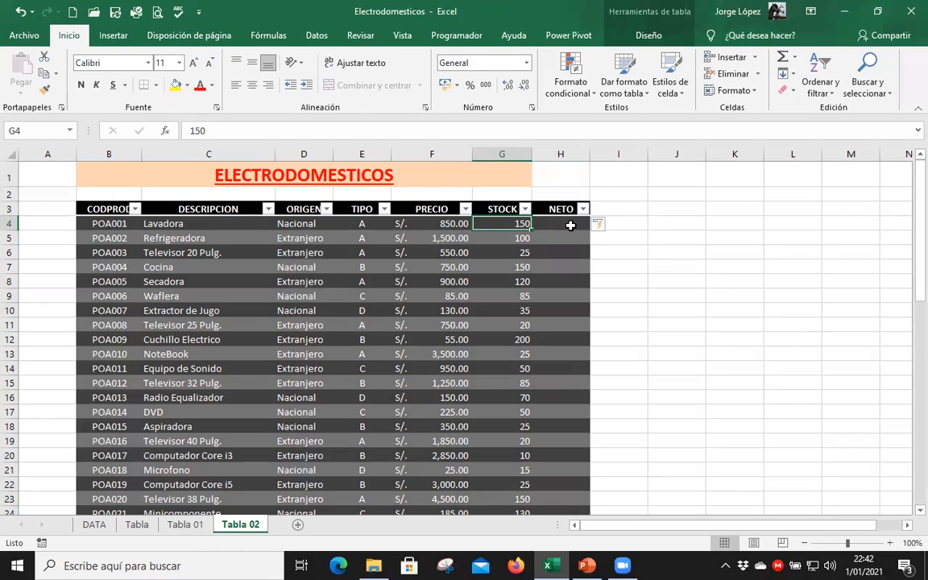
click(570, 225)
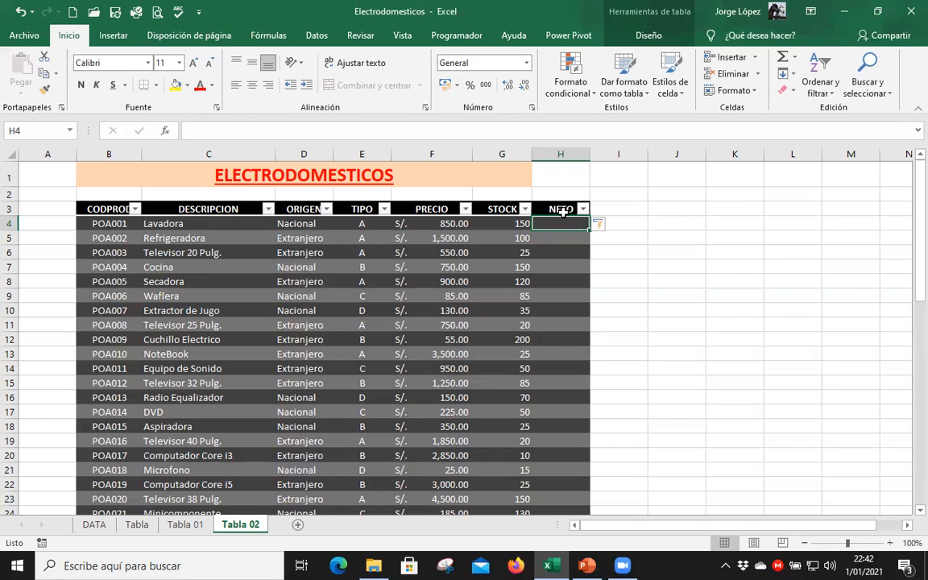
click(439, 223)
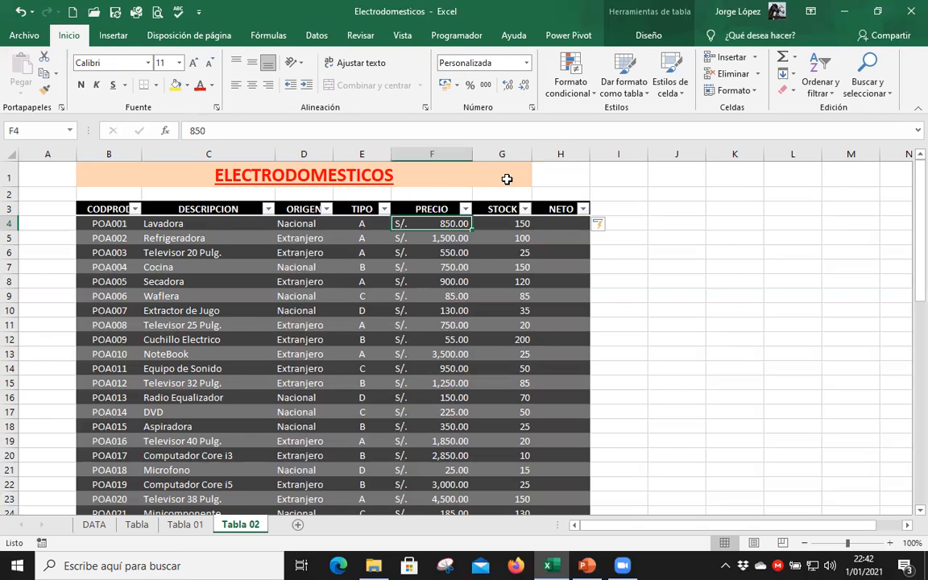
key(Right)
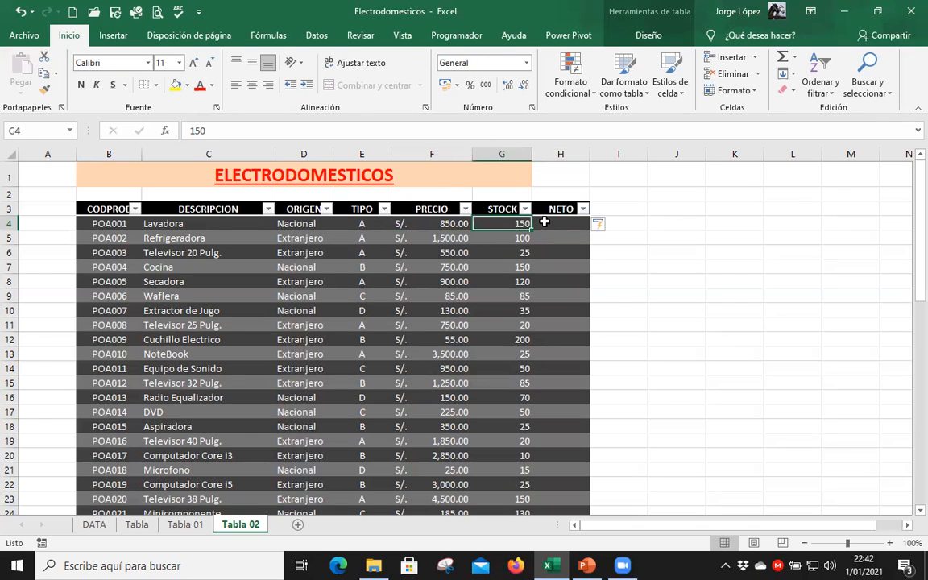
click(545, 221)
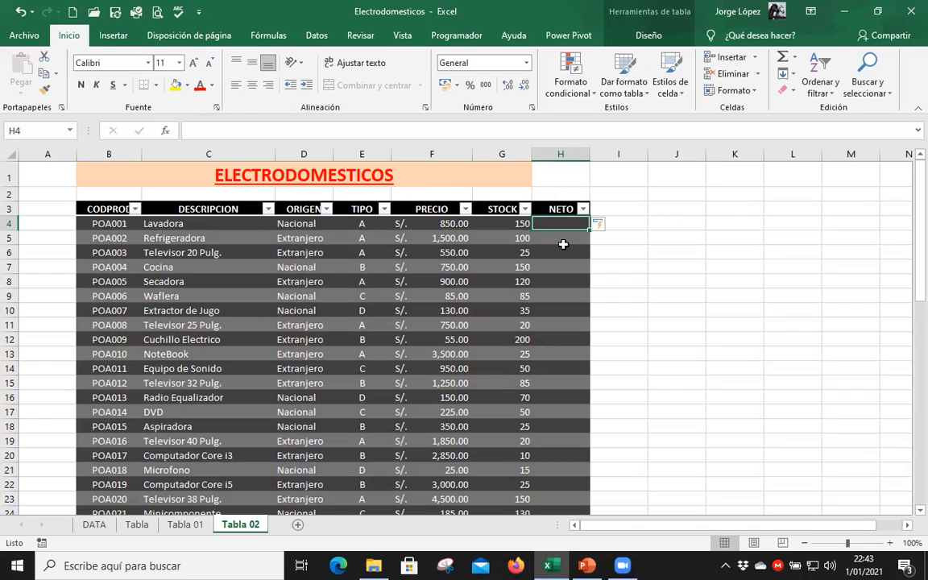
text(=)
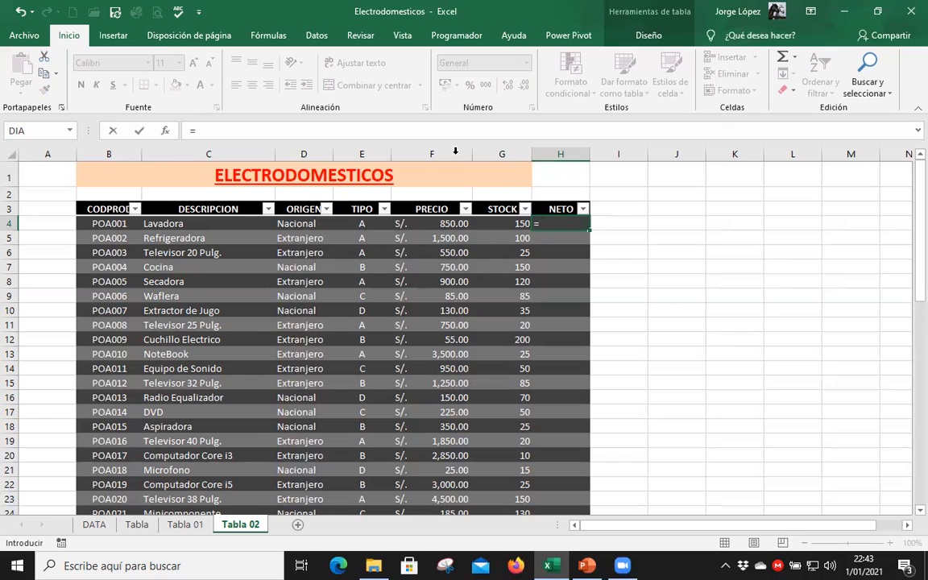
click(447, 224)
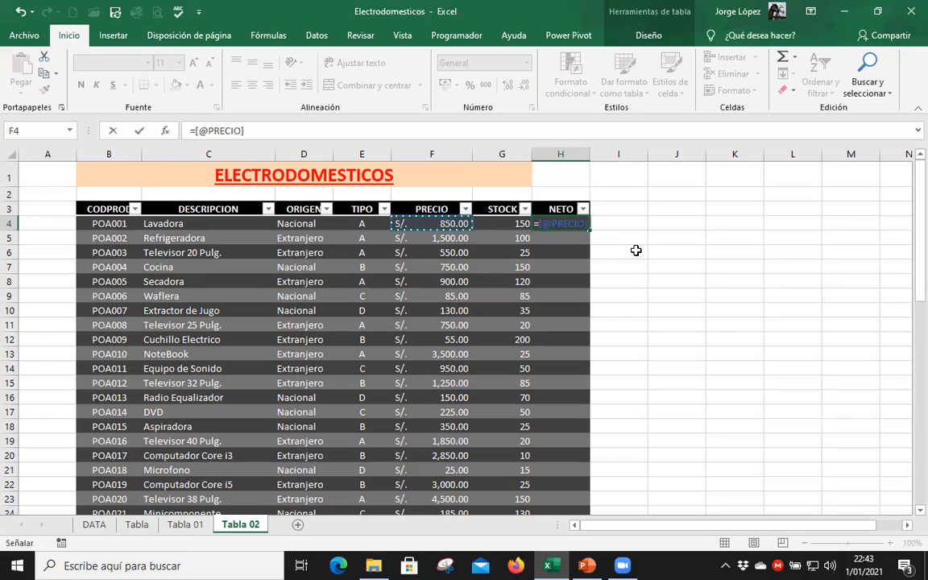
text(*)
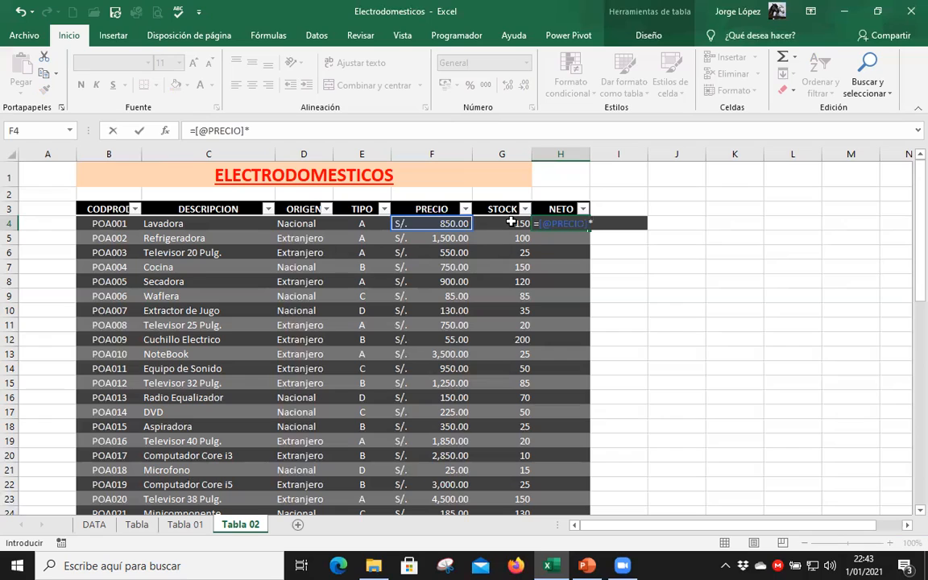
click(511, 223)
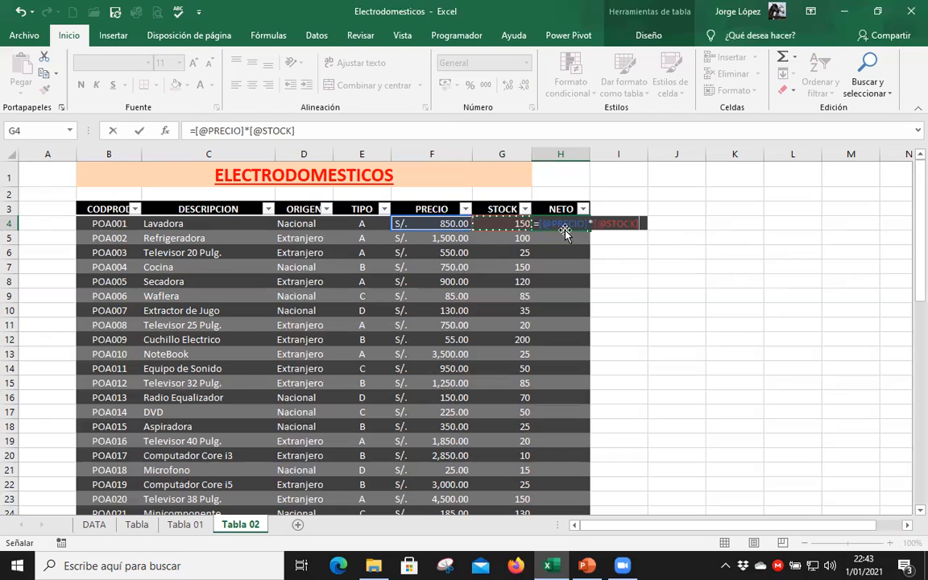
drag(546, 226, 580, 228)
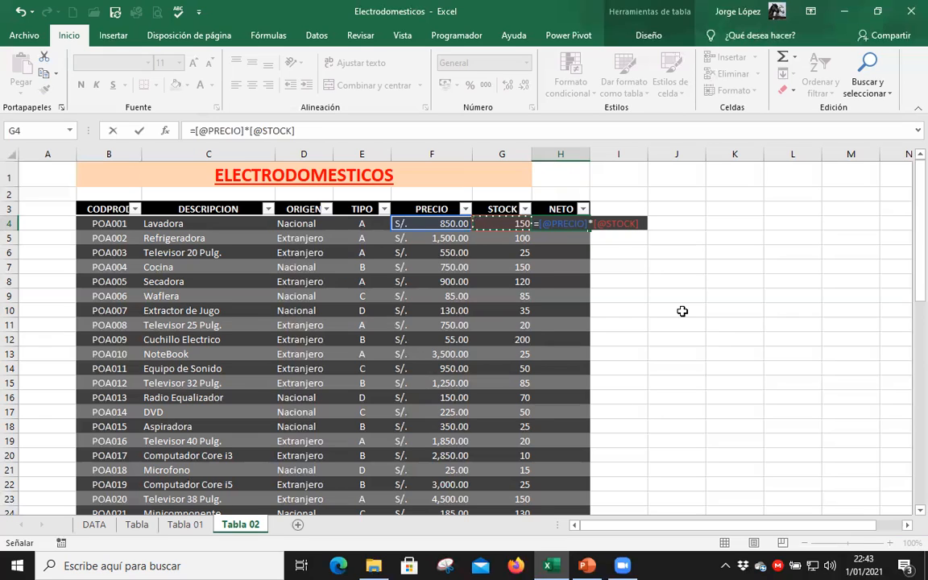
key(Return)
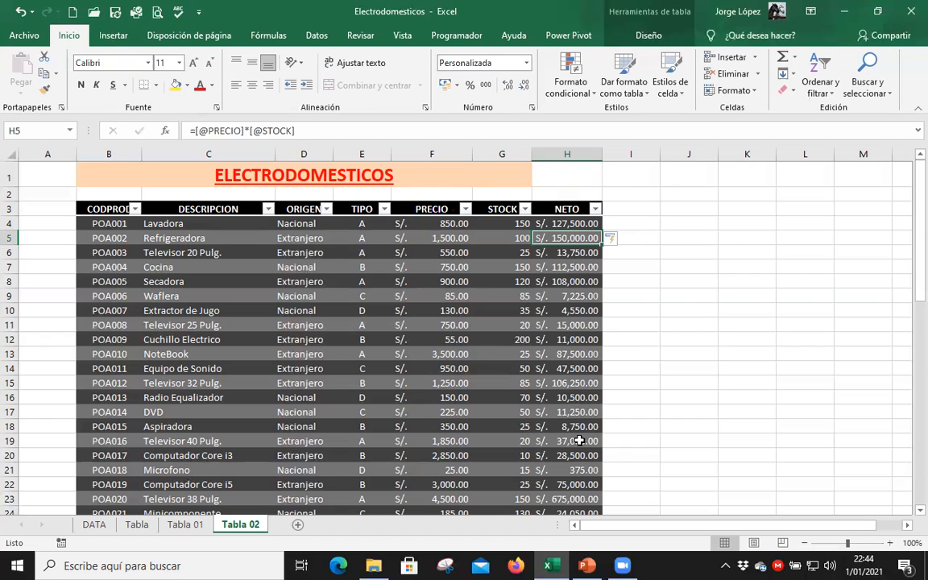
Extend the Productos table with two more column headers, IGV in I3 and TOTAL in J3.
click(649, 209)
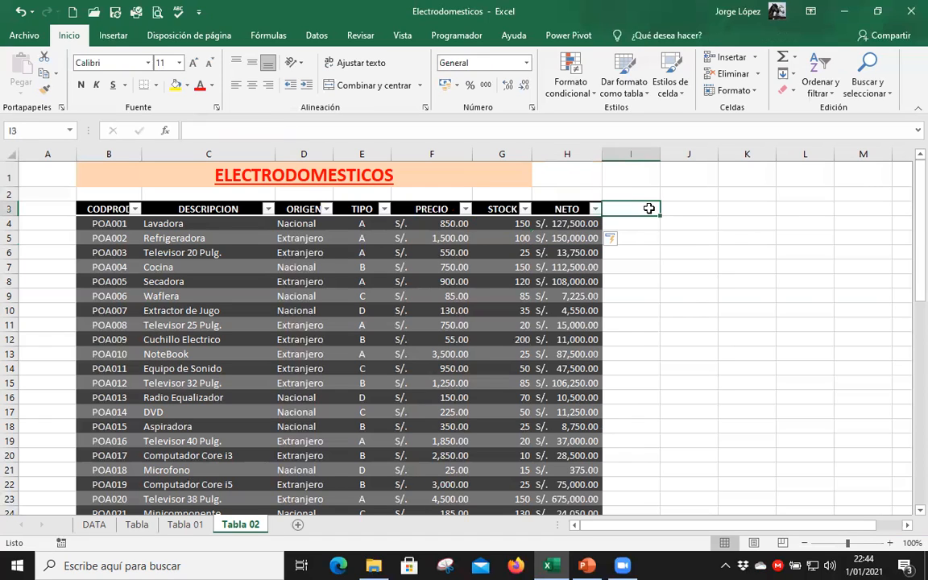
text(I)
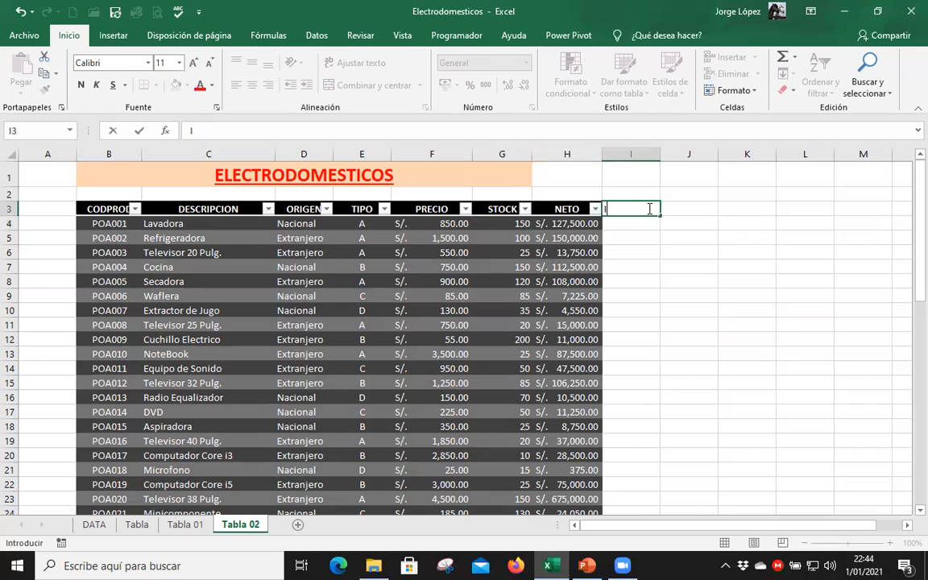
text(GV)
key(ctrl+Return)
key(Right)
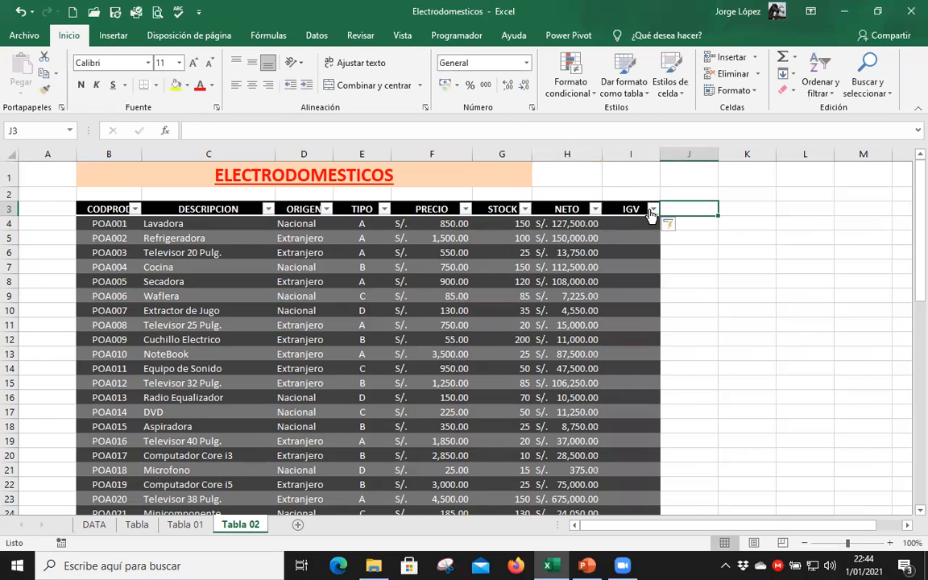
text(TOTAL)
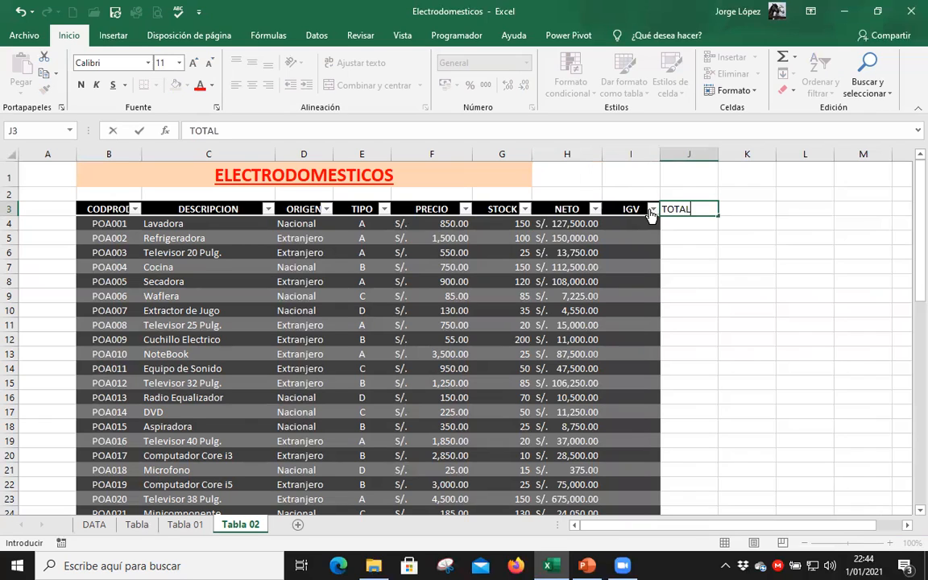
key(Return)
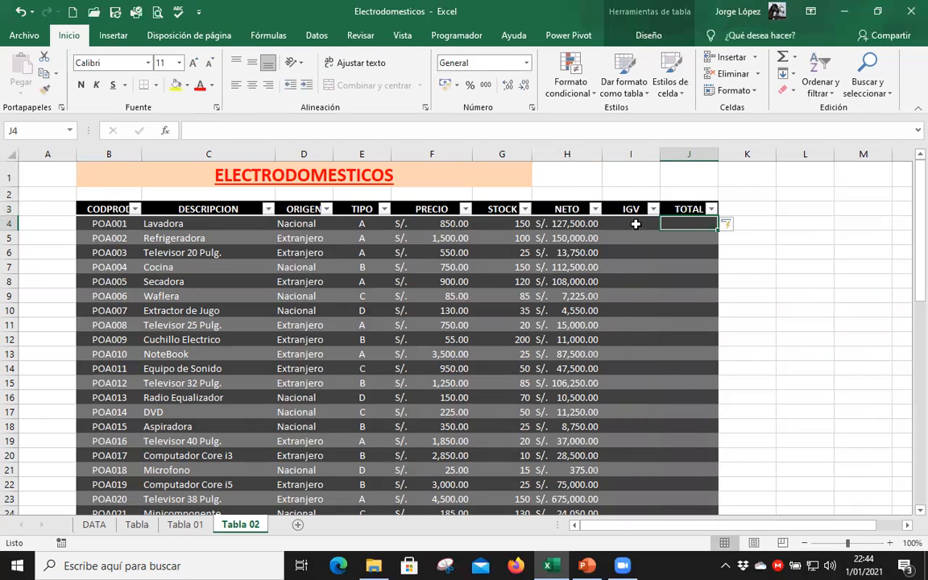
click(635, 224)
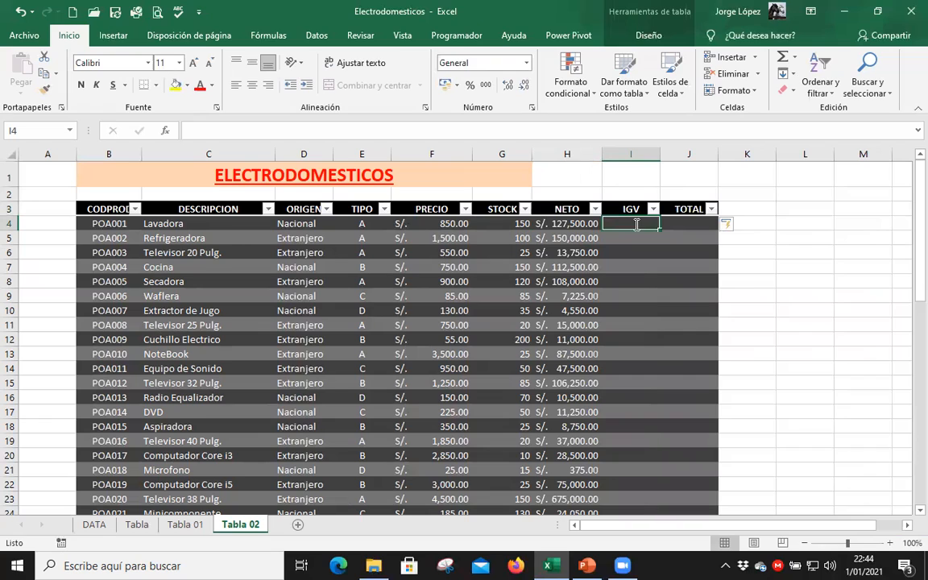
text(=)
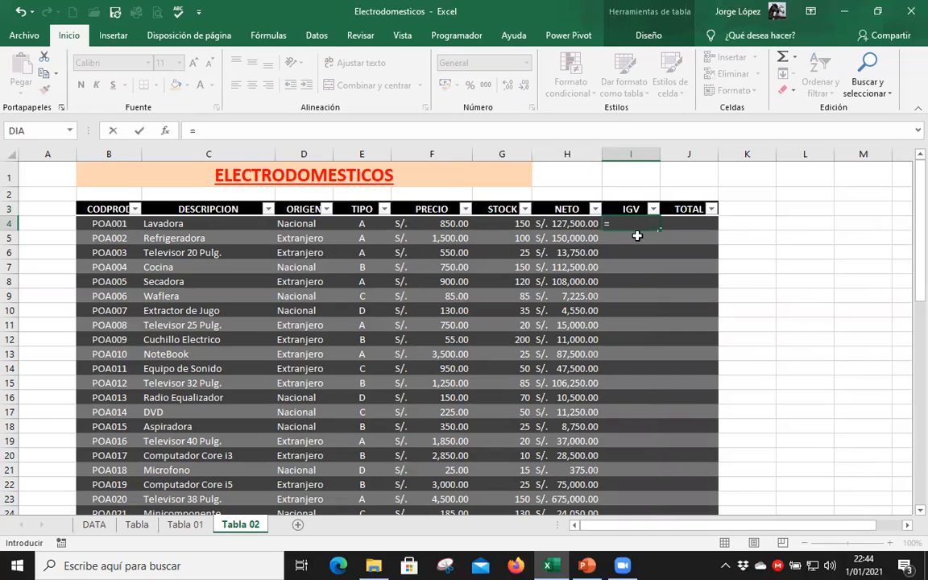
click(561, 226)
text(*)
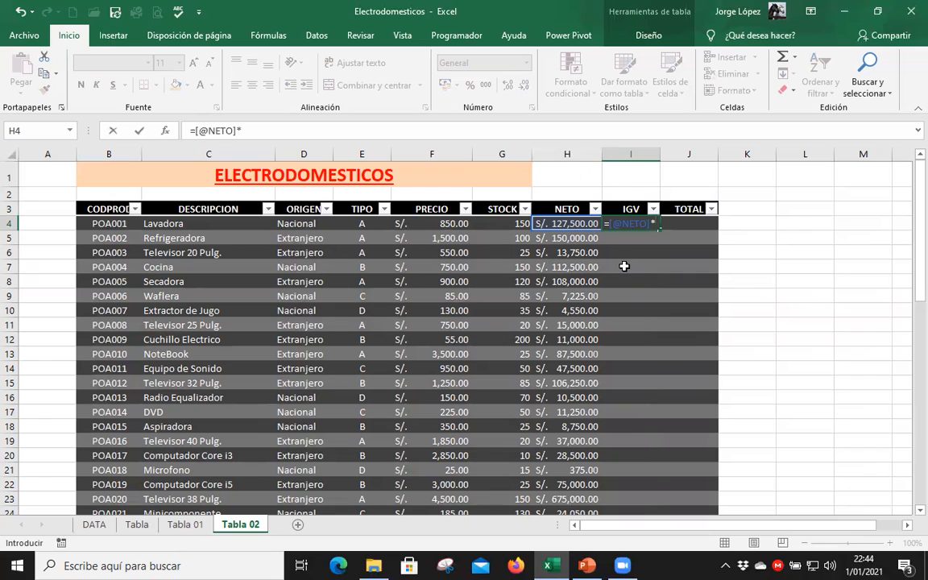
text(18&)
key(BackSpace)
text(%)
key(Return)
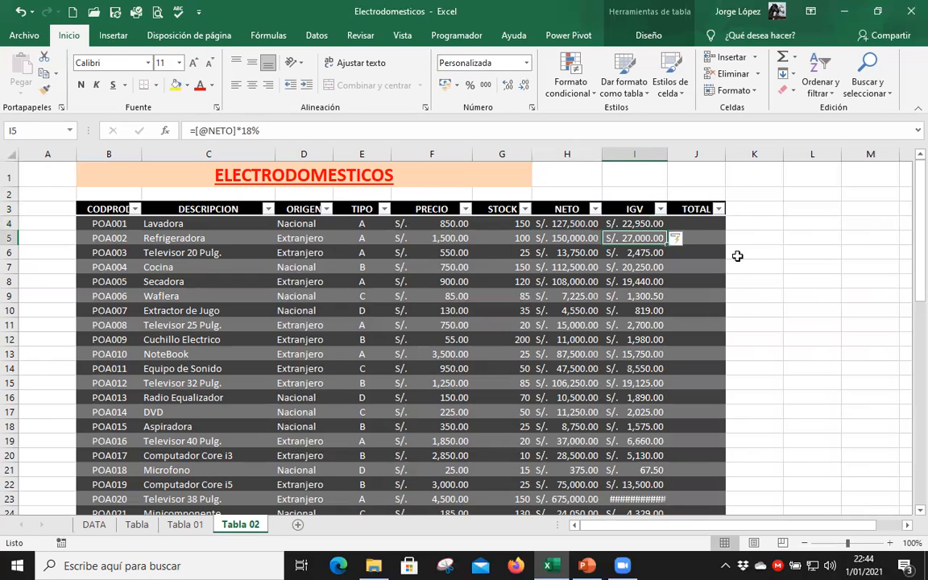
click(708, 223)
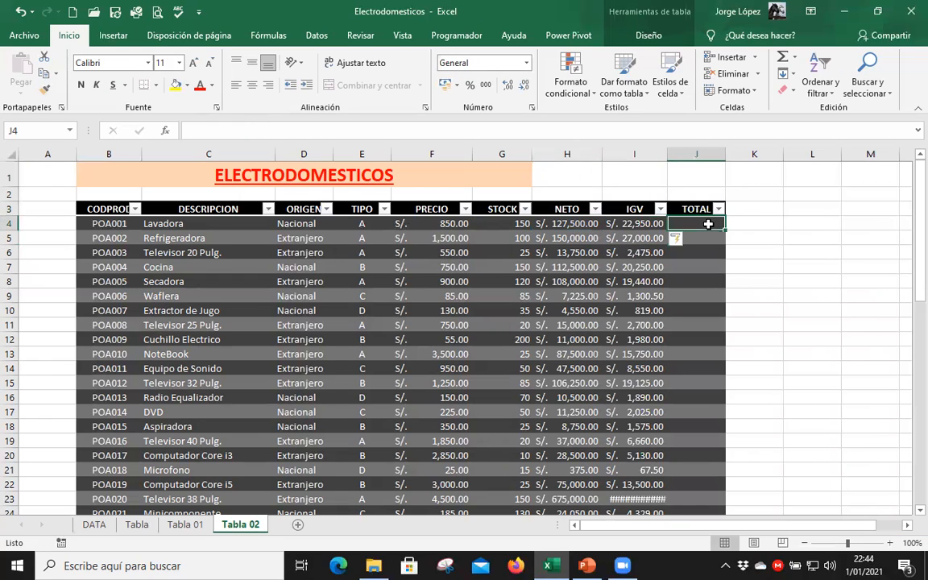
text(=)
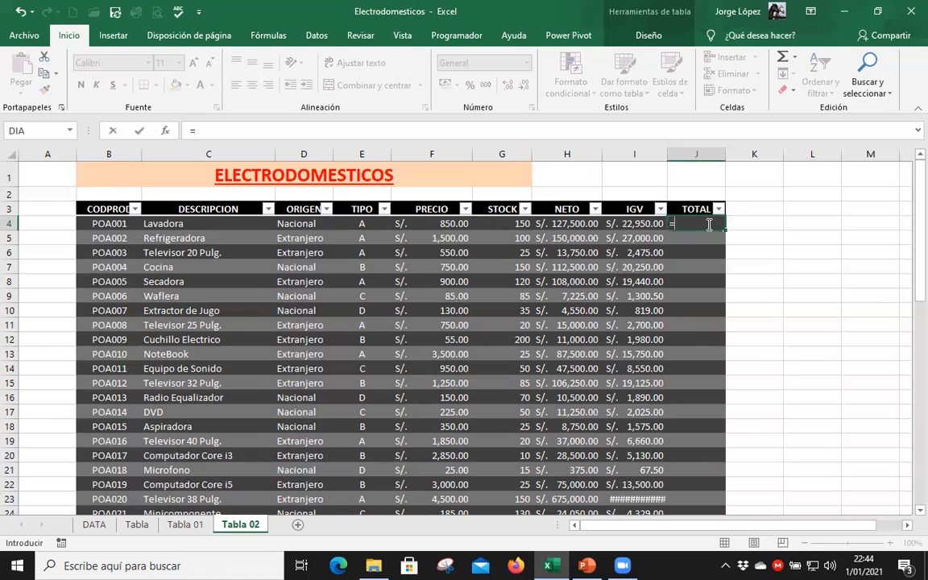
click(566, 223)
text(+)
click(627, 223)
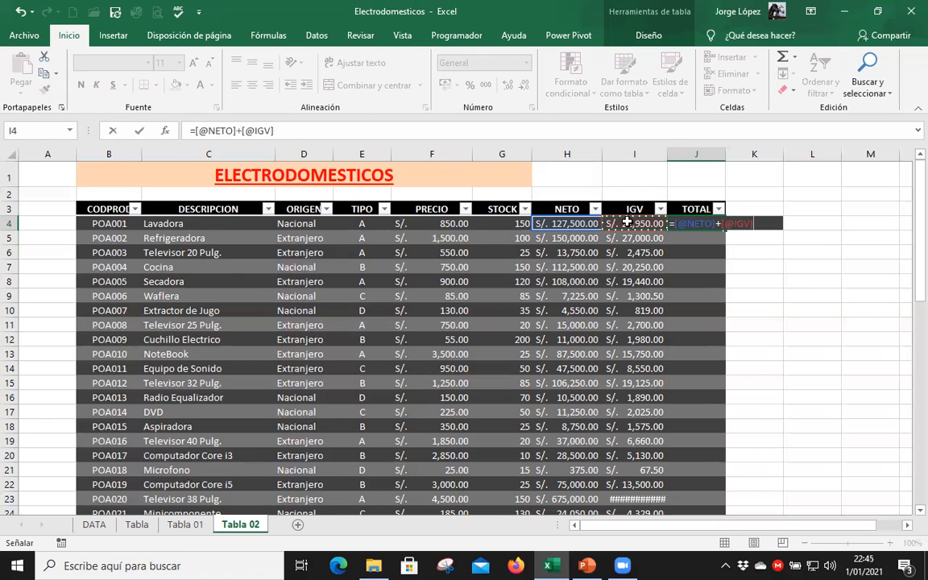
key(Return)
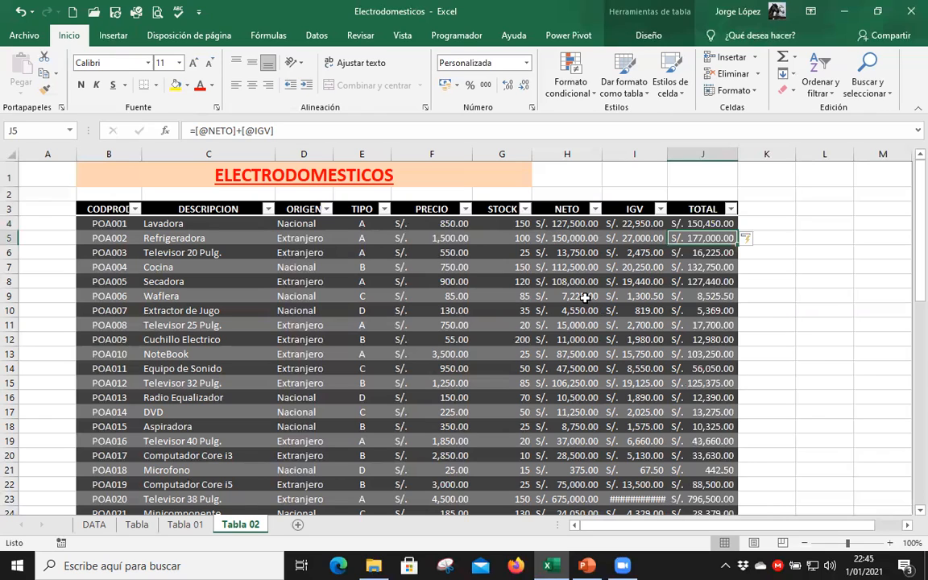
Turn on the Última columna style option to emphasise the TOTAL column of the Productos table.
click(656, 36)
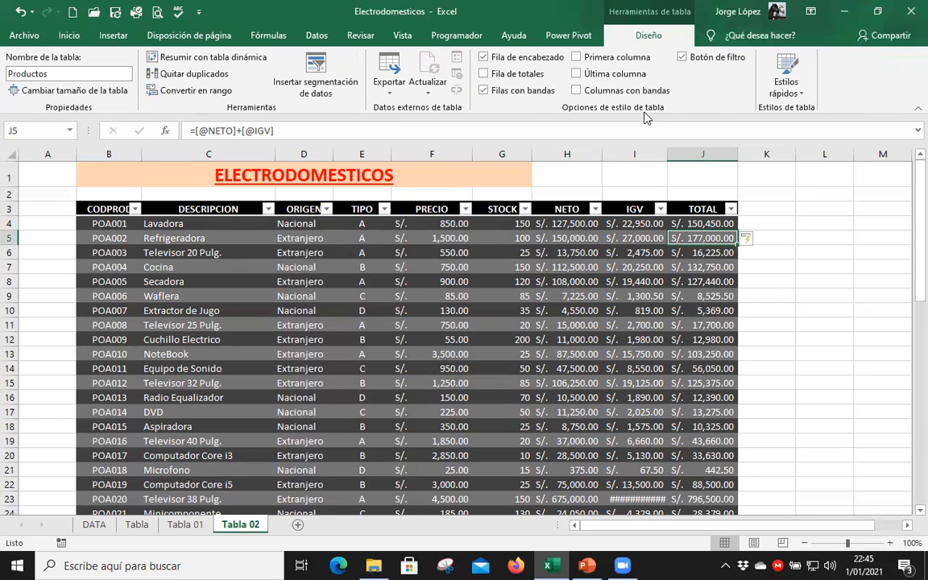
click(576, 74)
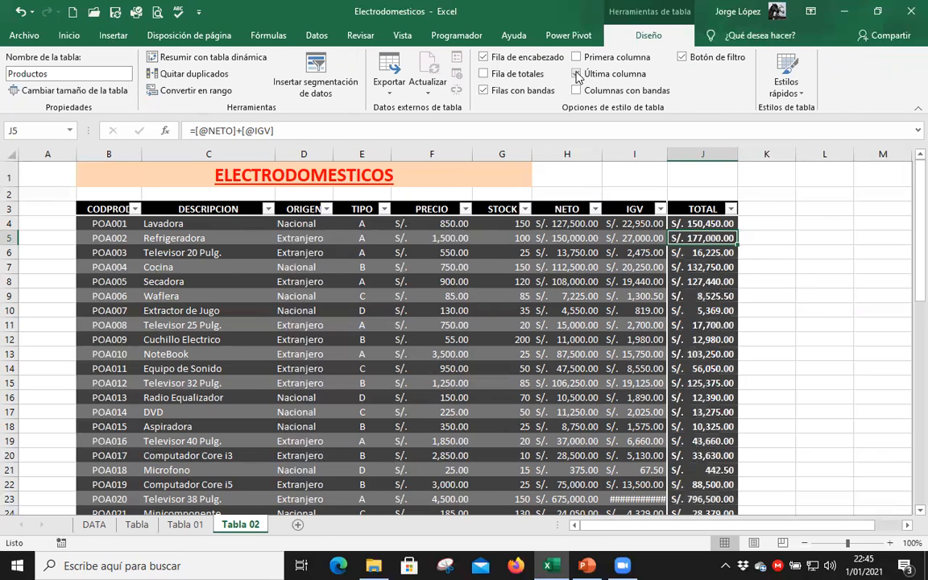
click(577, 74)
click(576, 74)
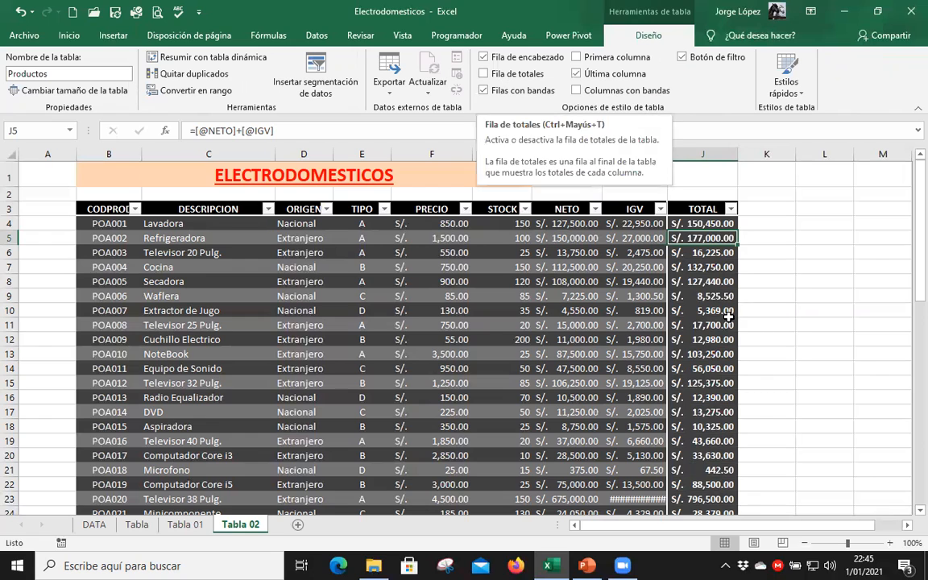
scroll(681, 330, down, 7)
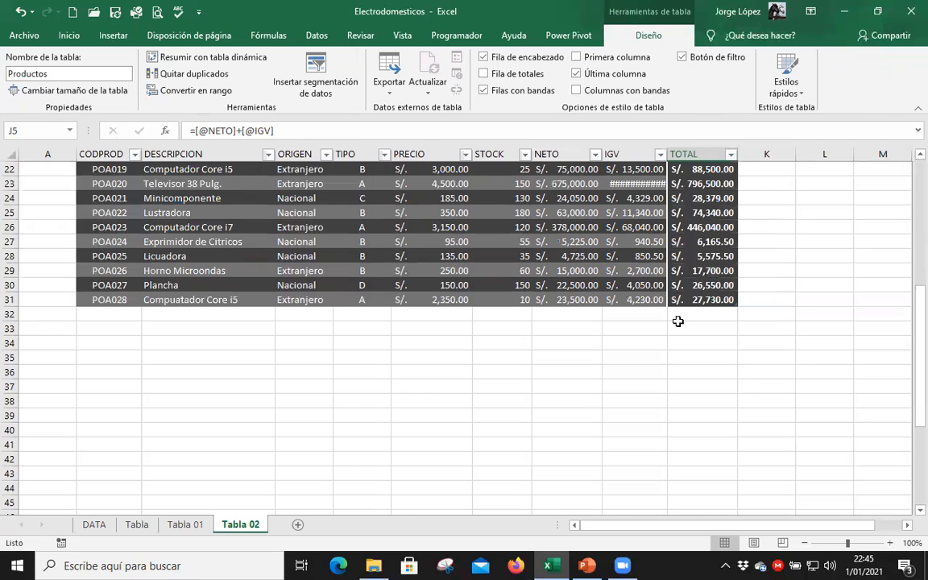
Switch off Última columna, turn on Fila de totales for the Productos table, and autofit the IGV column.
scroll(678, 321, up, 6)
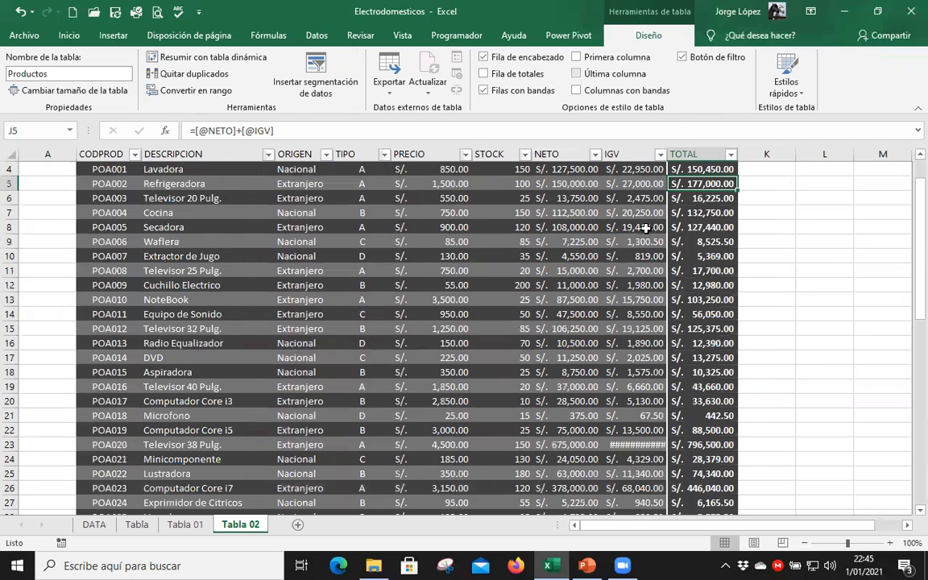
click(484, 74)
scroll(659, 269, down, 3)
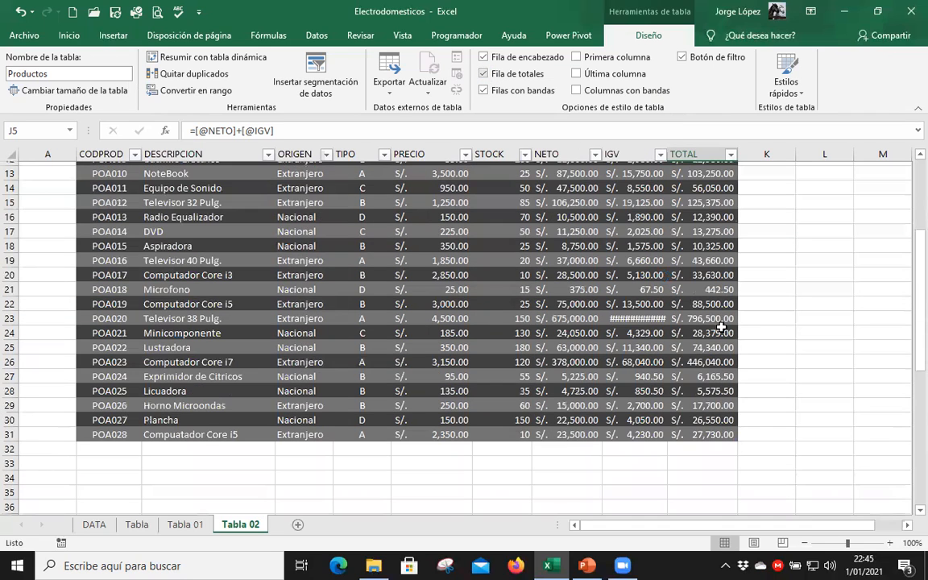
scroll(737, 252, down, 2)
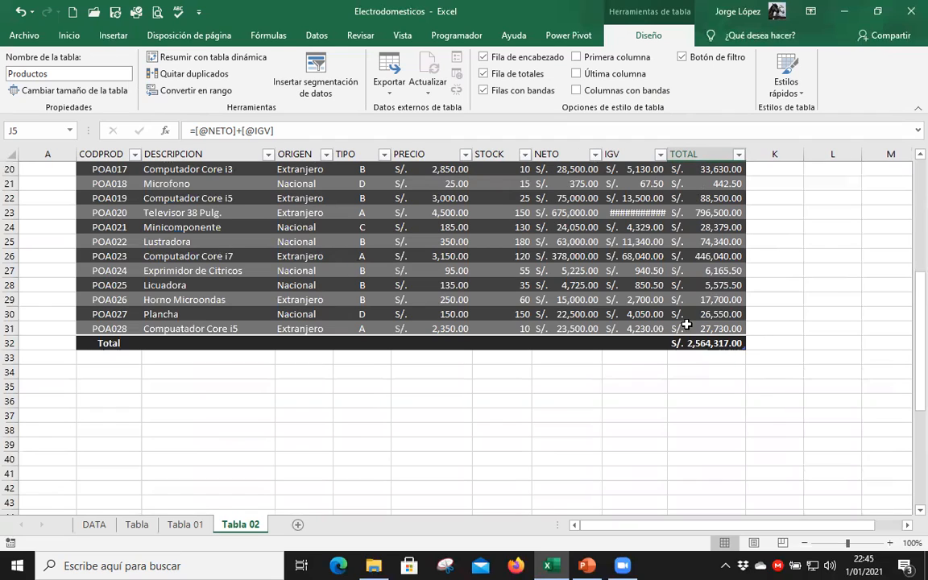
double_click(672, 153)
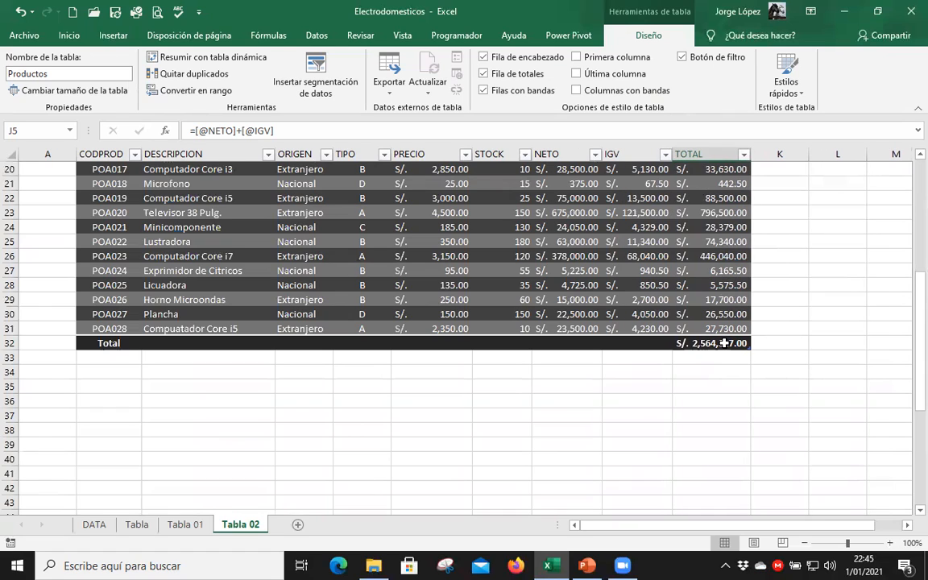
Examine the SUBTOTALES formula in J32 of the totals row and the column range it refers to.
click(724, 342)
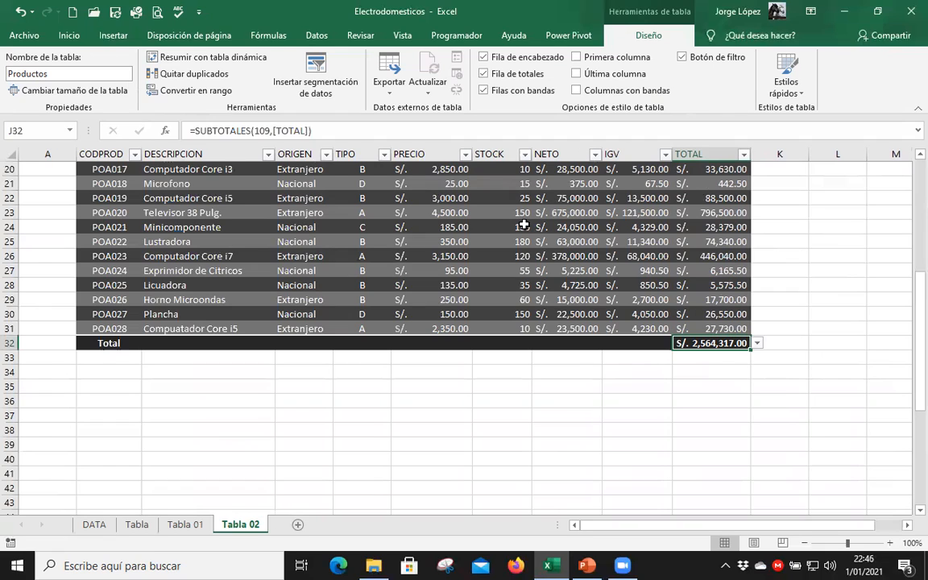
double_click(705, 342)
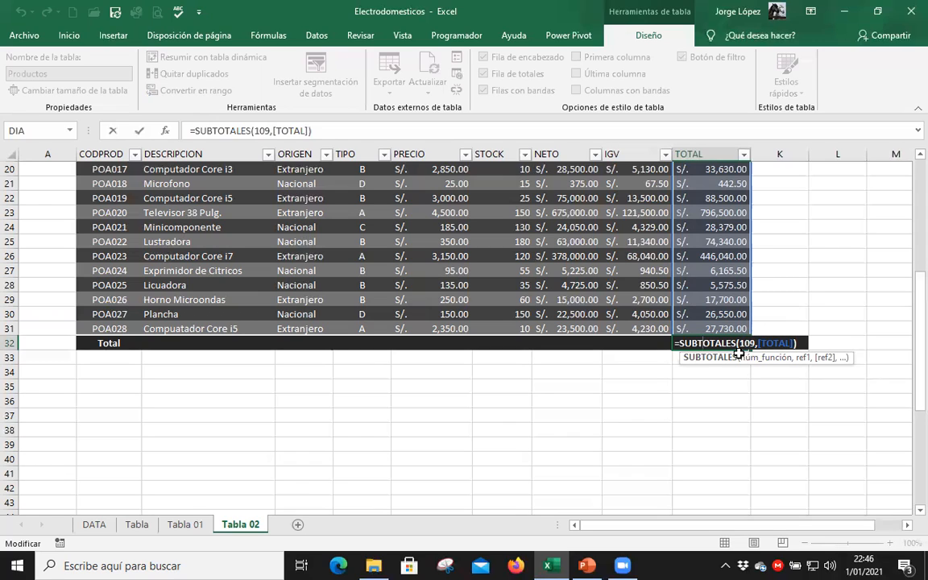
scroll(664, 289, up, 7)
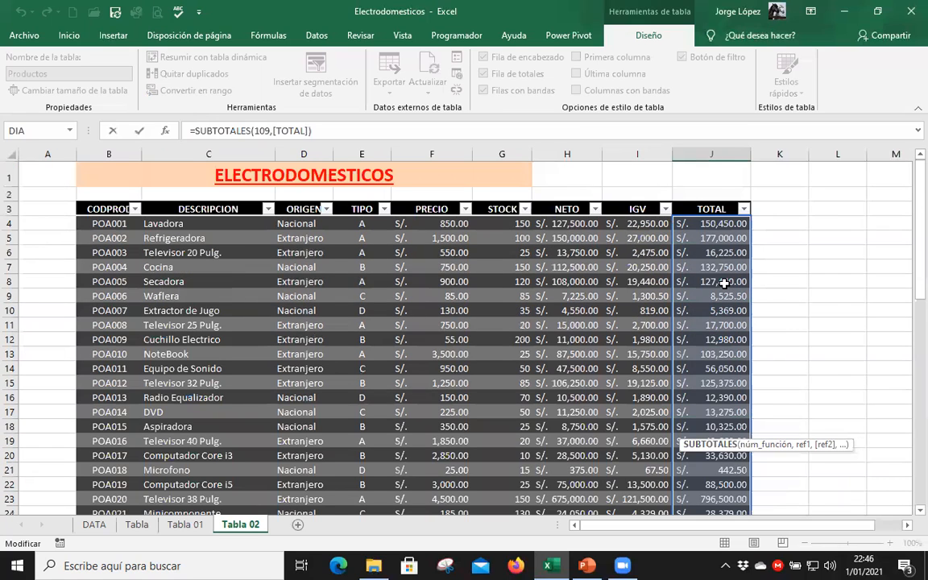
key(Escape)
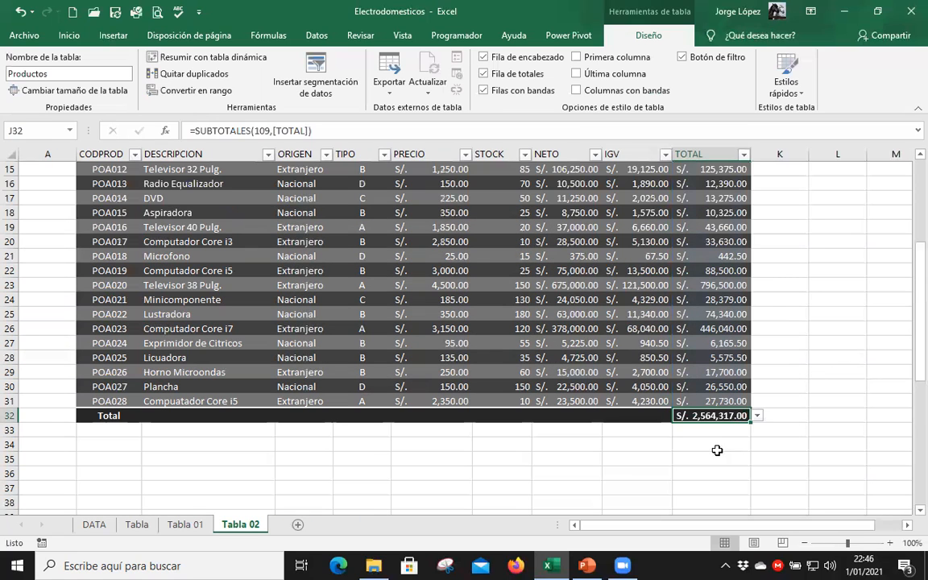
click(715, 457)
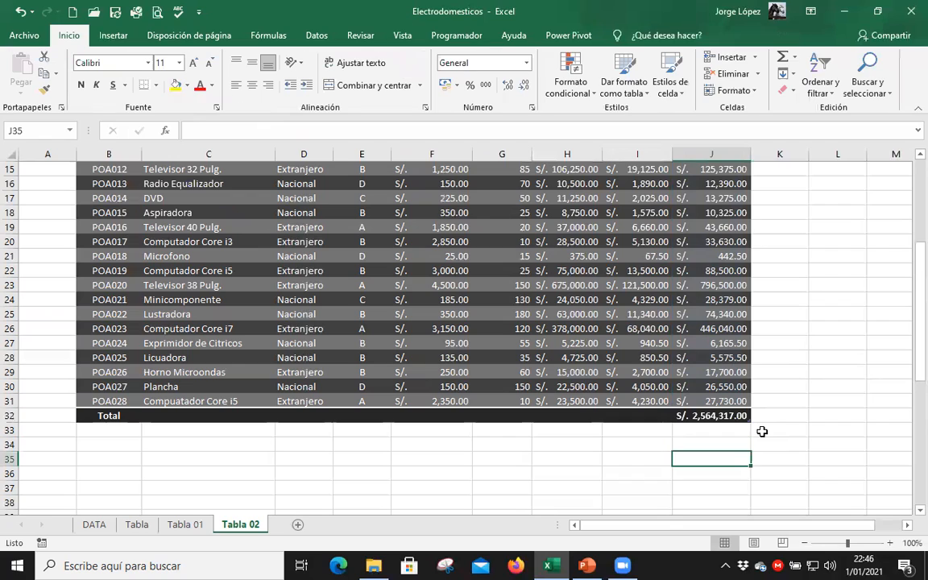
click(715, 415)
key(F2)
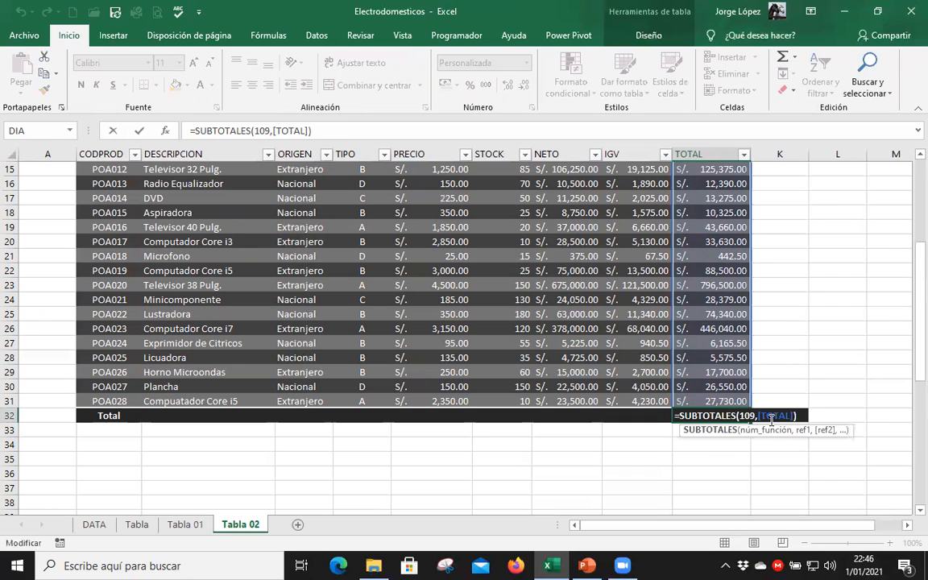
key(Escape)
Start a SUBTOTALES formula in J35 to review its list of function numbers, and cancel the entry.
click(721, 456)
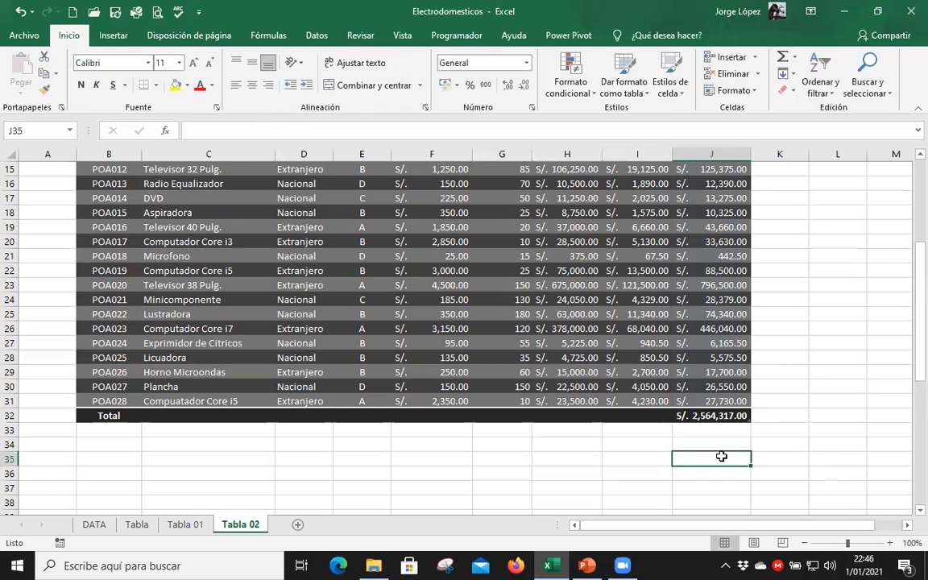
text(=SU)
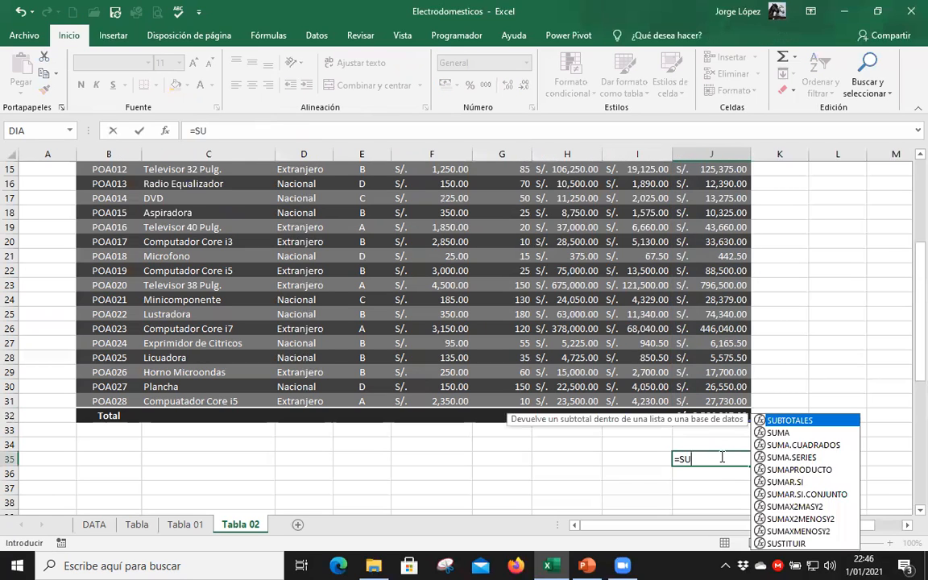
text(B)
key(Tab)
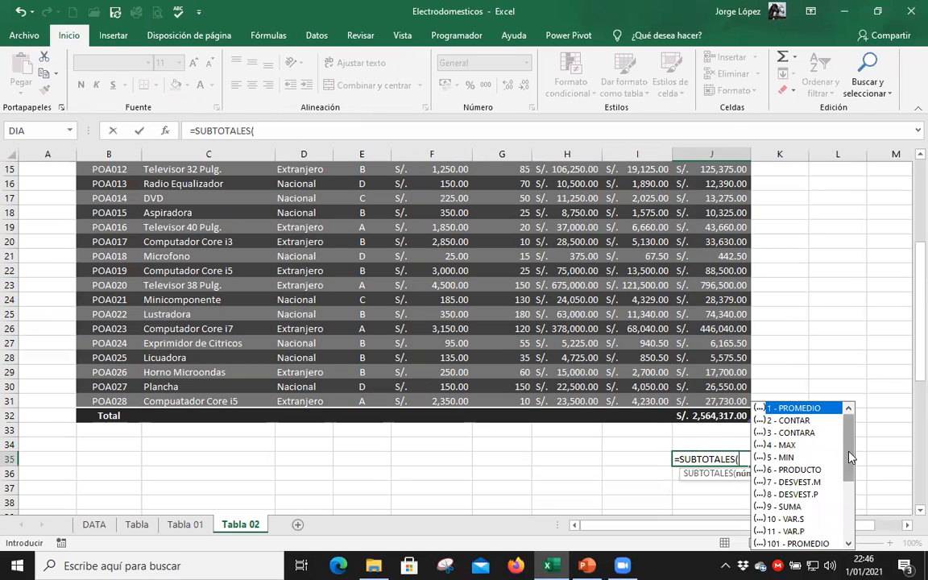
drag(850, 479, 850, 513)
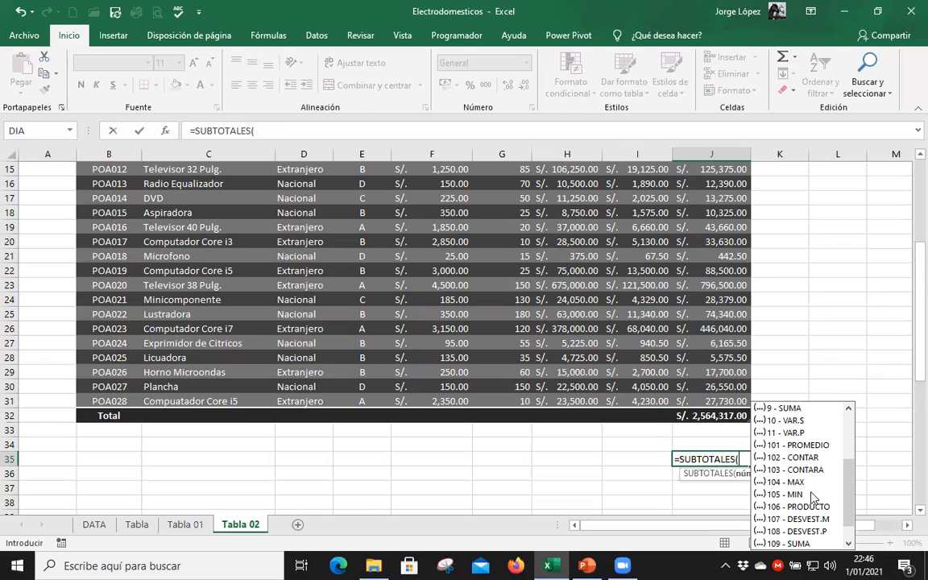
key(Escape)
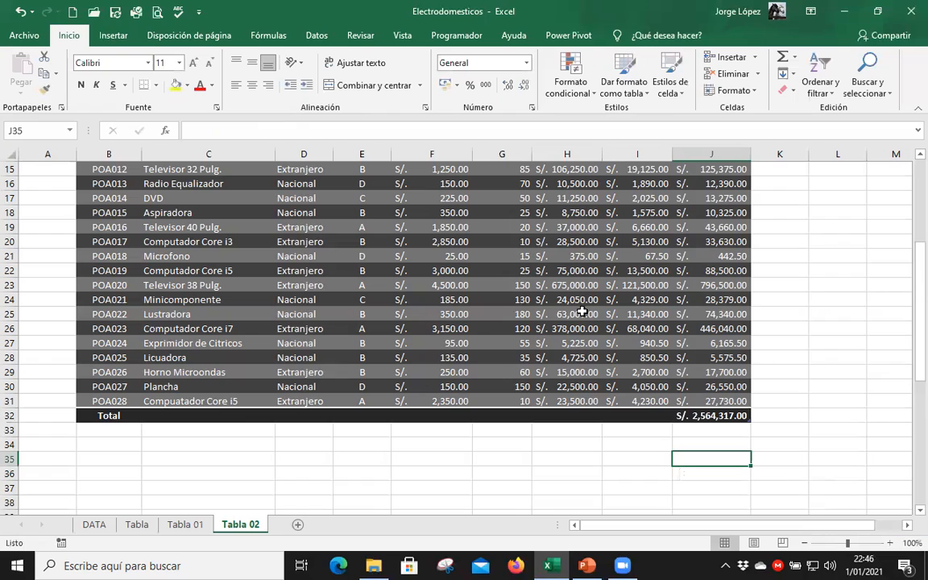
Copy the subtotal formula from J32 across the totals row to the TIPO, PRECIO, STOCK, NETO and IGV columns.
click(361, 385)
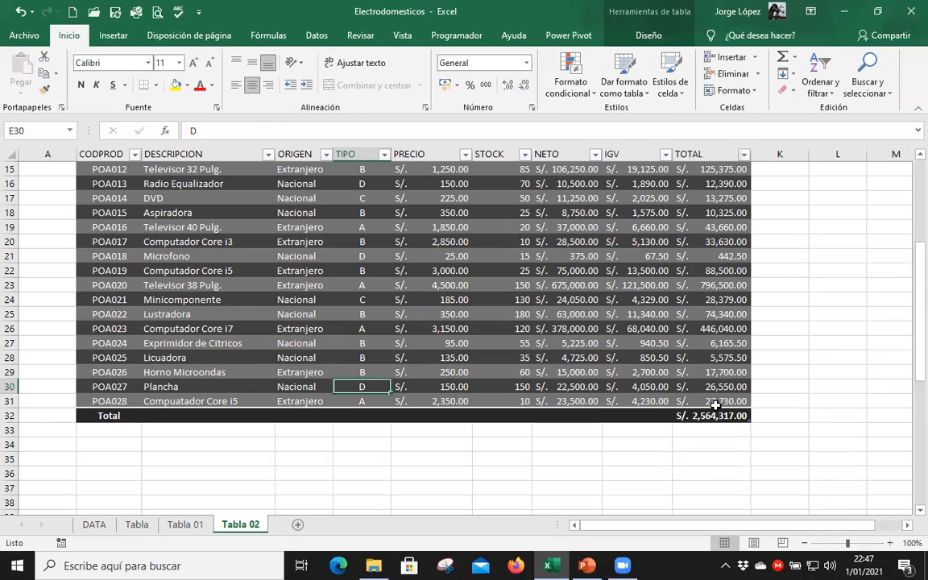
scroll(715, 407, up, 3)
scroll(715, 407, up, 2)
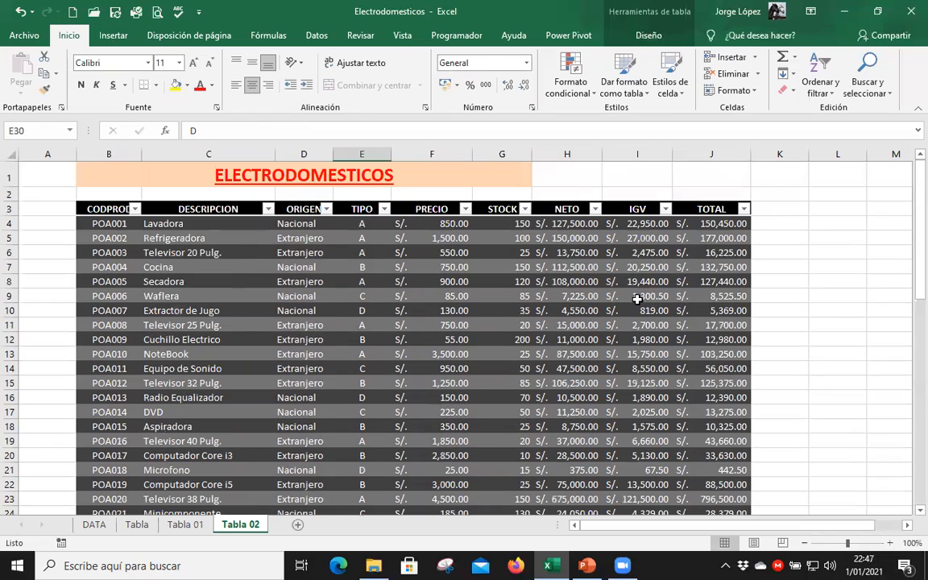
click(635, 295)
click(649, 35)
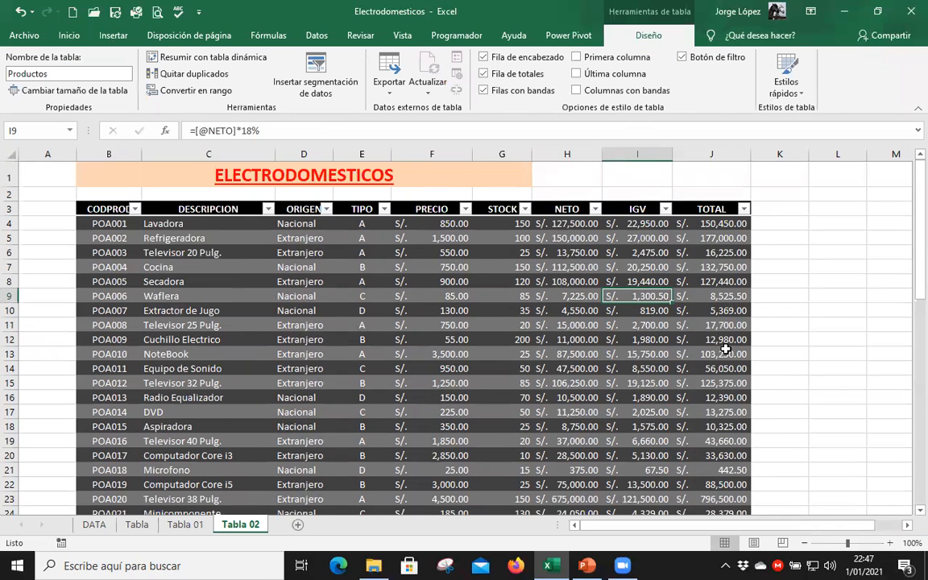
scroll(725, 349, down, 7)
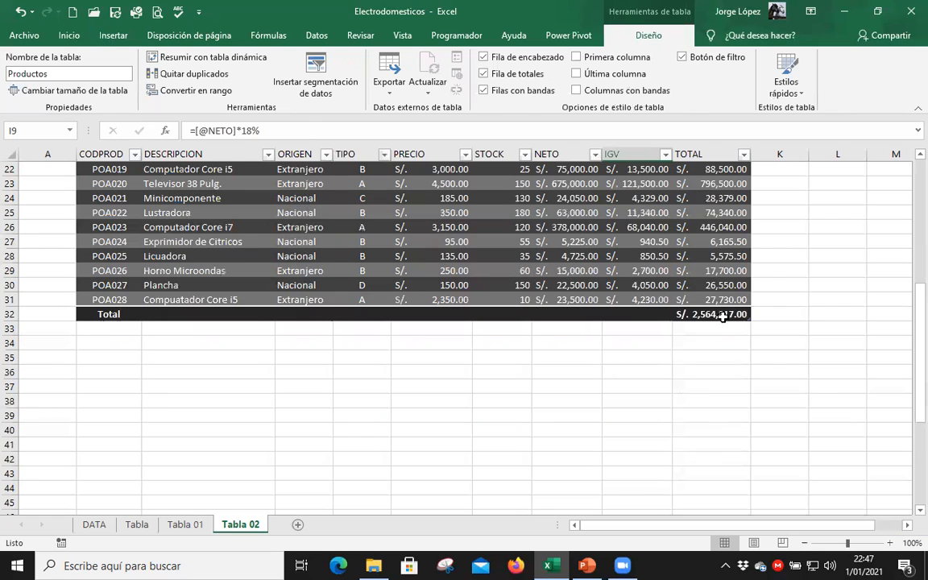
click(729, 320)
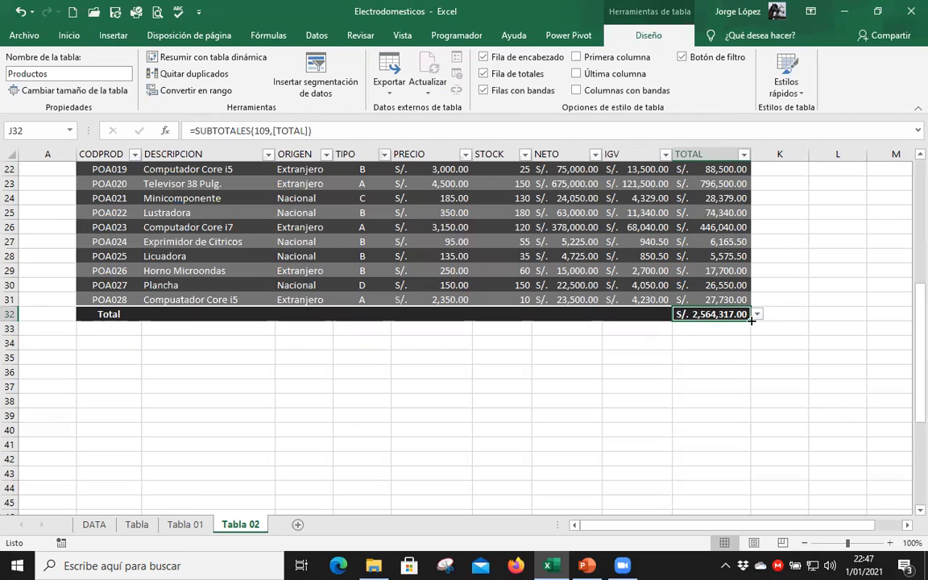
drag(749, 319, 439, 358)
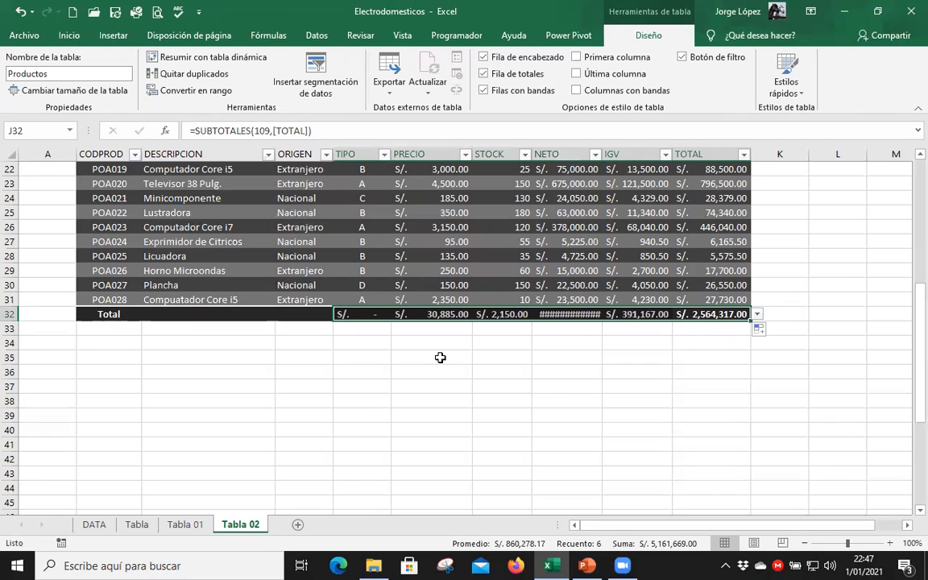
Autofit the STOCK, NETO, IGV and TOTAL columns to the width of their totals.
double_click(603, 156)
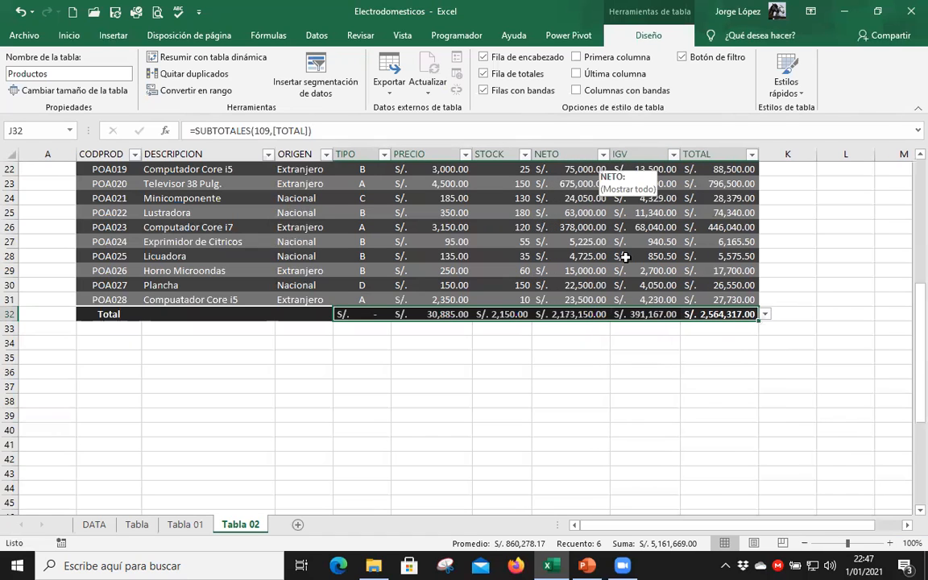
scroll(568, 232, up, 2)
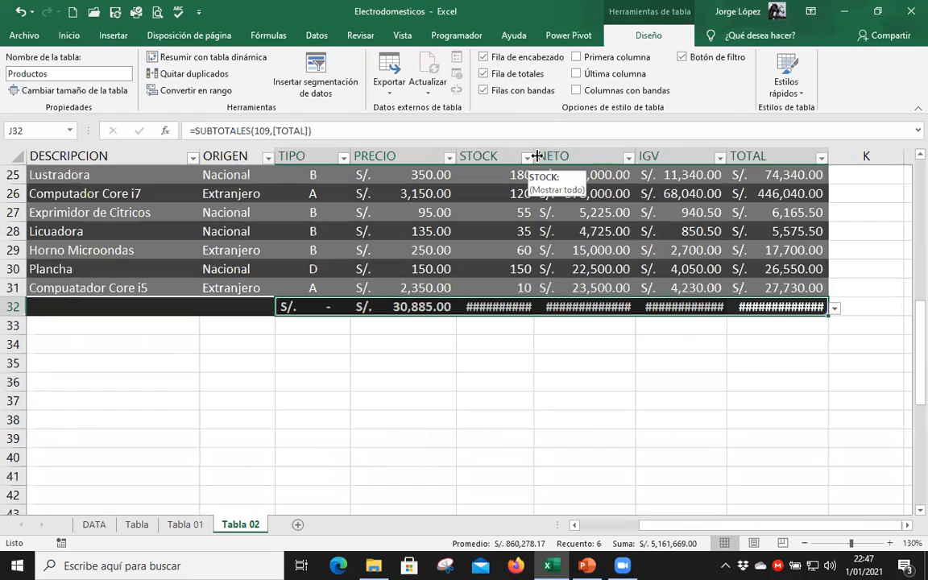
click(528, 157)
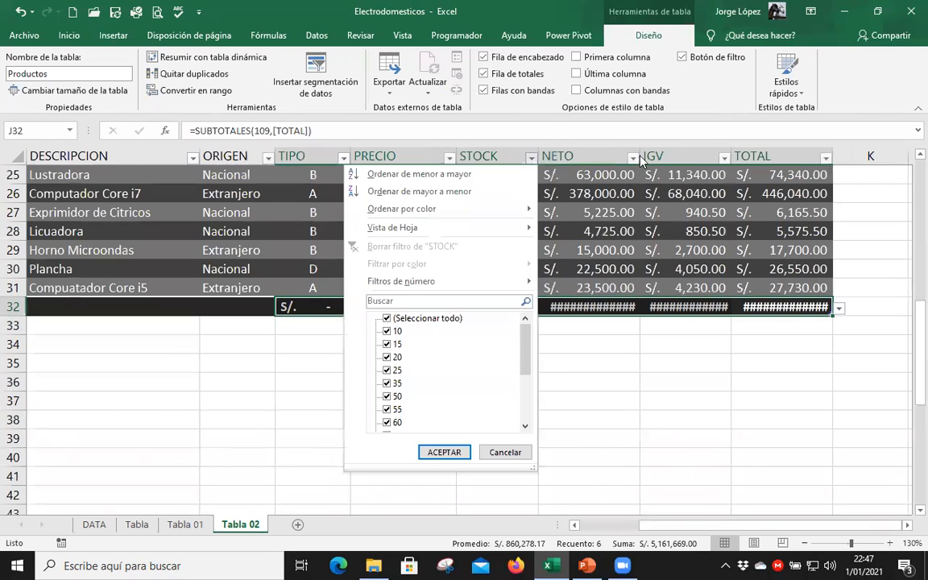
click(642, 157)
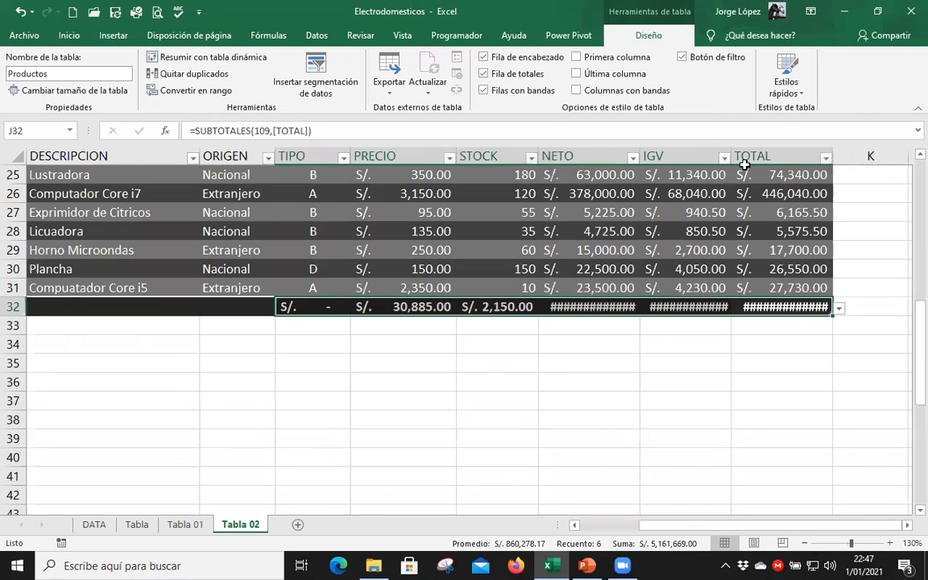
double_click(844, 162)
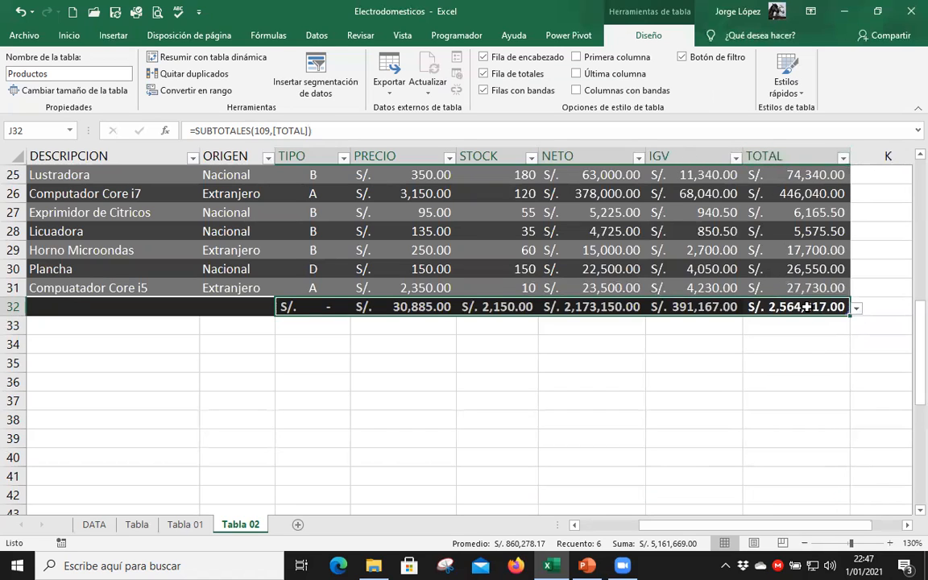
Inspect the SUBTOTALES formulas in the totals row for the TOTAL, IGV, NETO and STOCK columns.
double_click(841, 307)
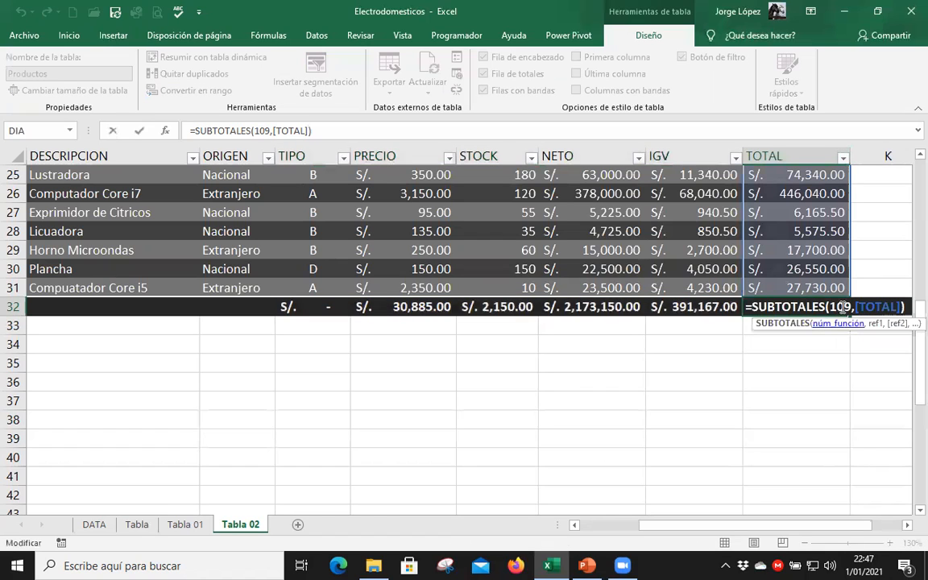
key(Escape)
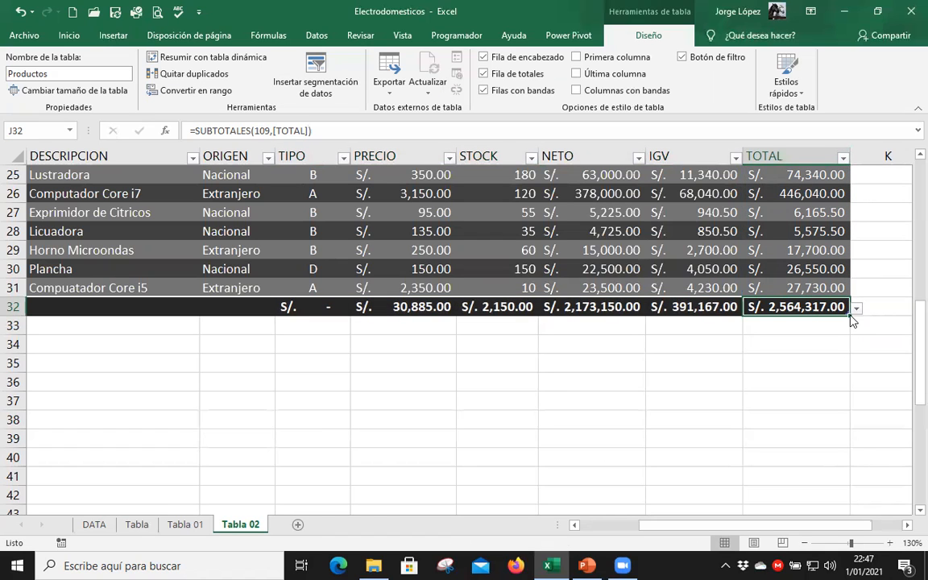
click(692, 309)
double_click(691, 309)
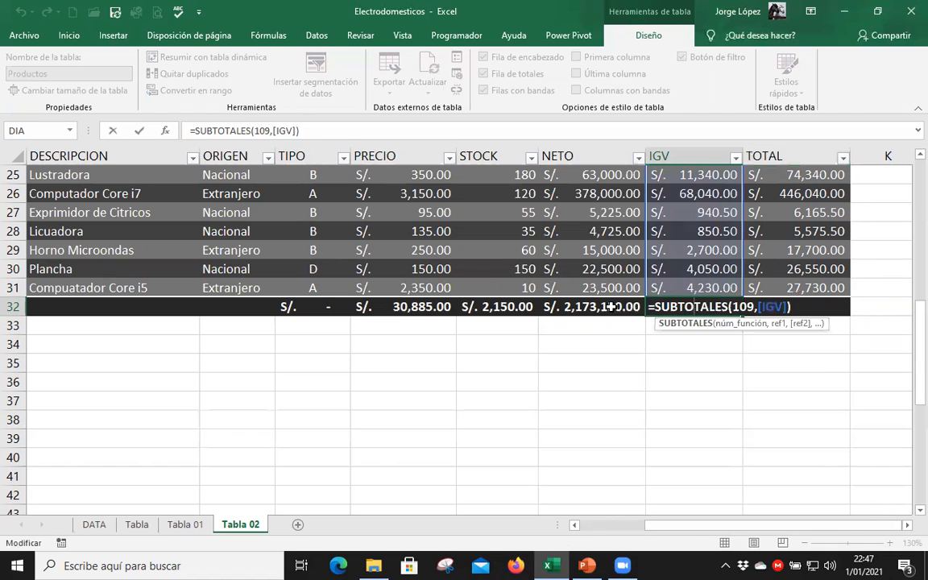
double_click(614, 307)
key(Escape)
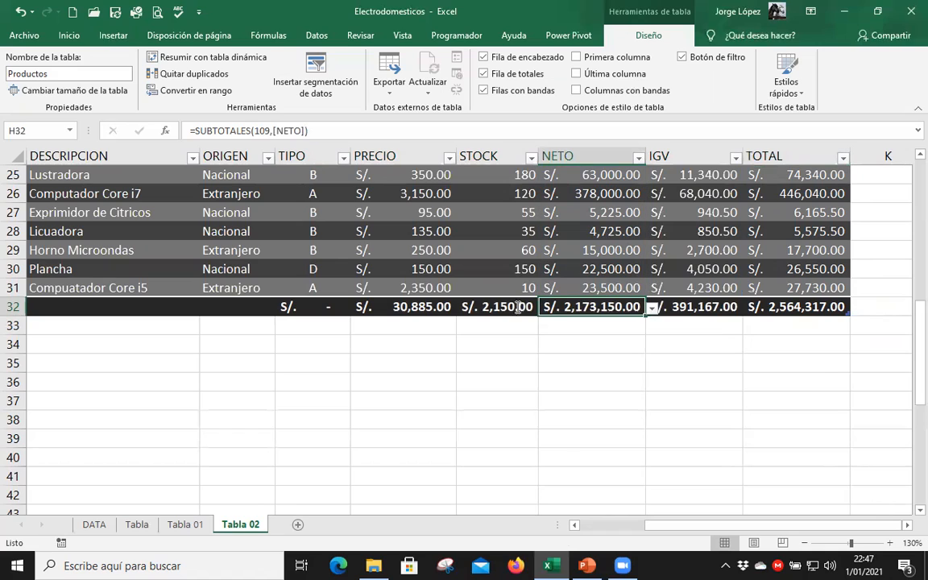
double_click(518, 307)
key(Escape)
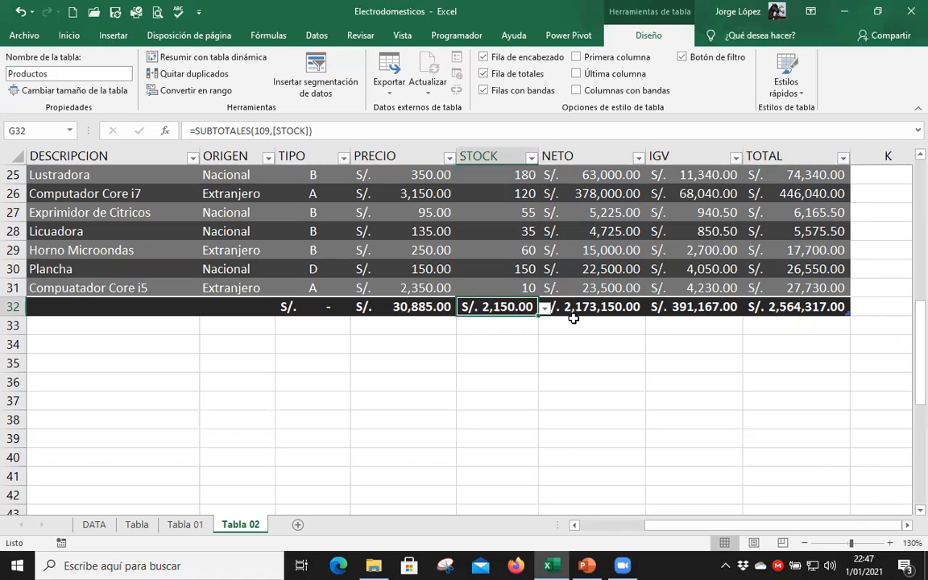
Change the IGV column's totals-row calculation in I32 to Promedio.
click(796, 307)
click(707, 308)
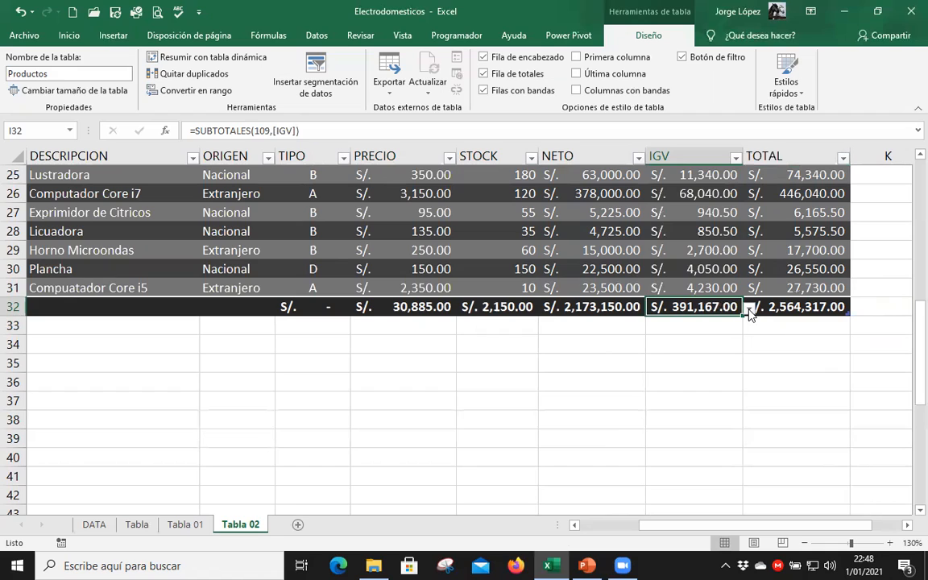
click(748, 309)
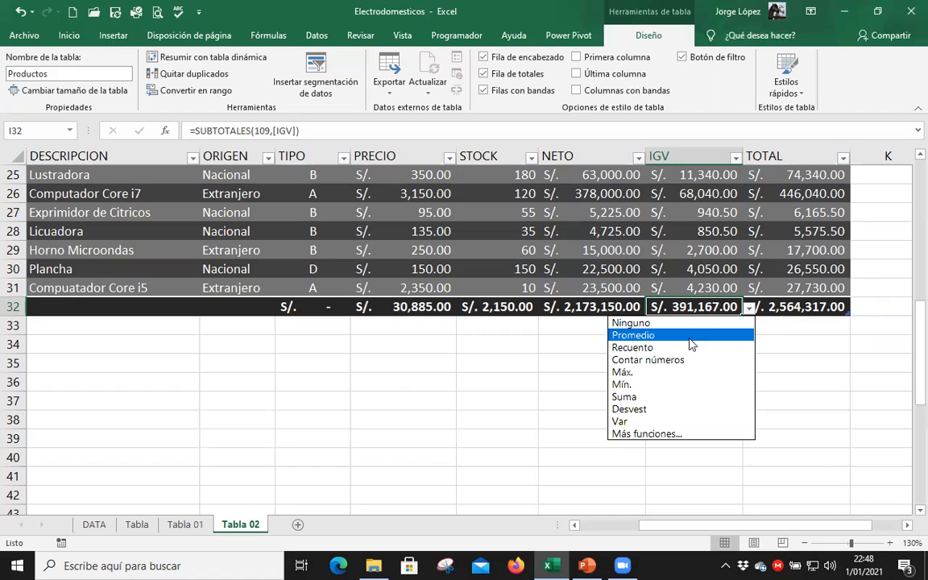
click(700, 335)
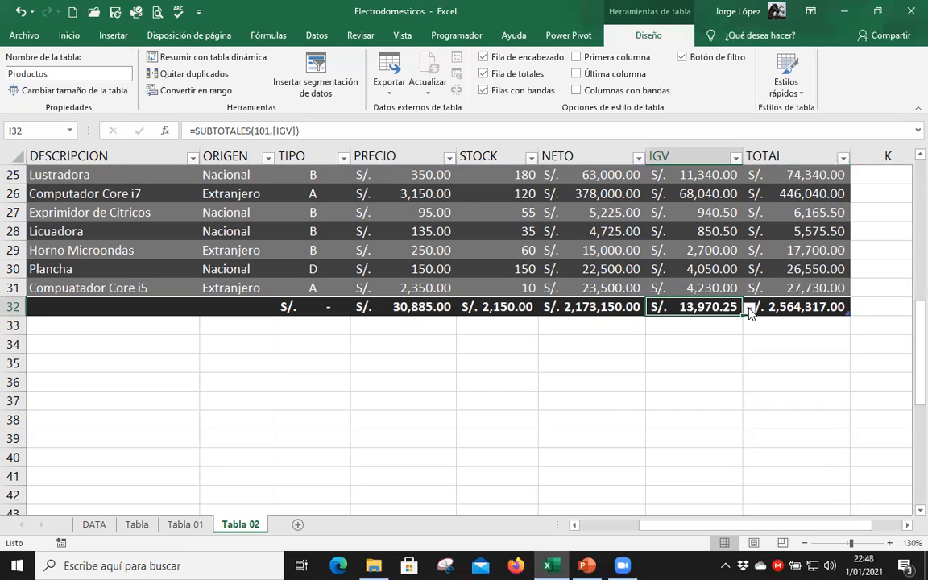
Check the IGV column's totals-row function options and compare the SUBTOTALES formulas in J32 and I32.
click(748, 307)
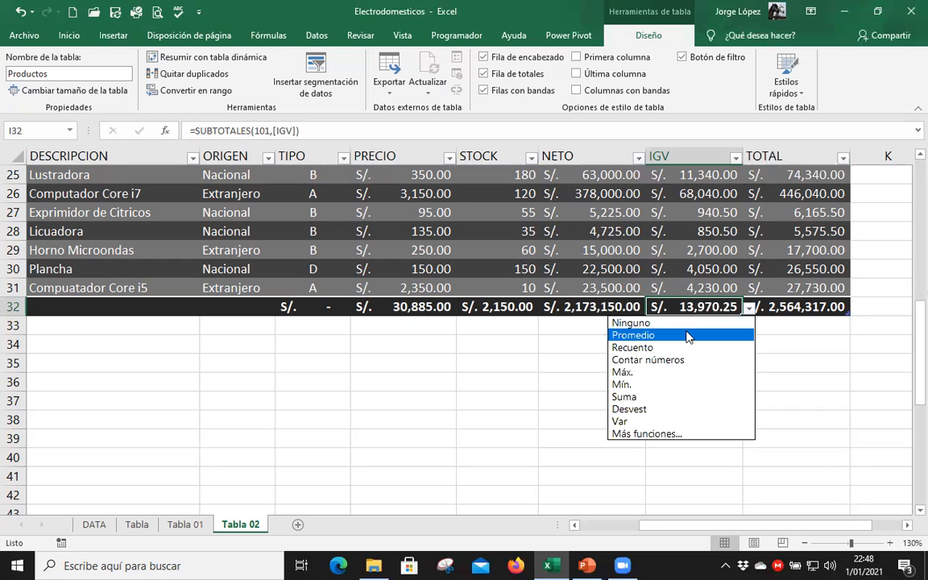
click(788, 311)
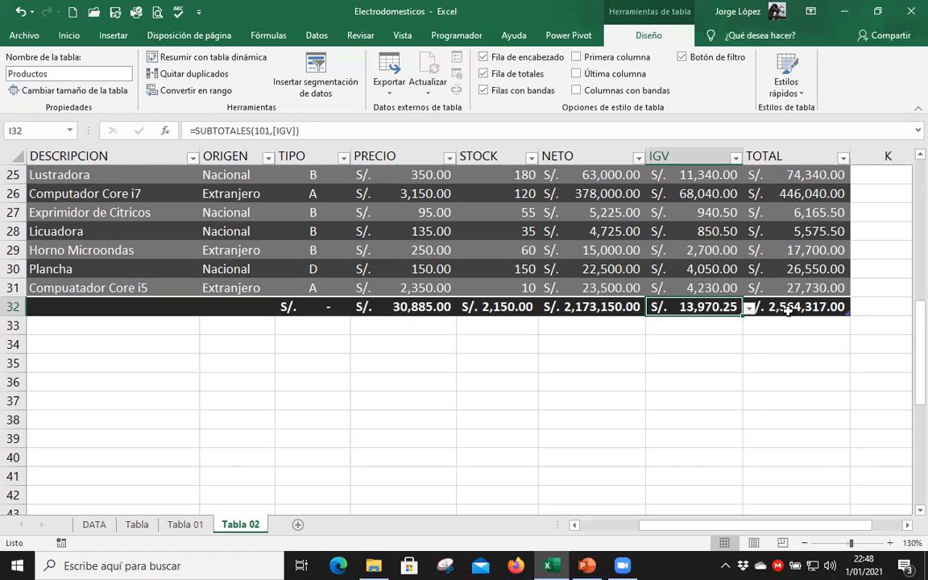
double_click(787, 310)
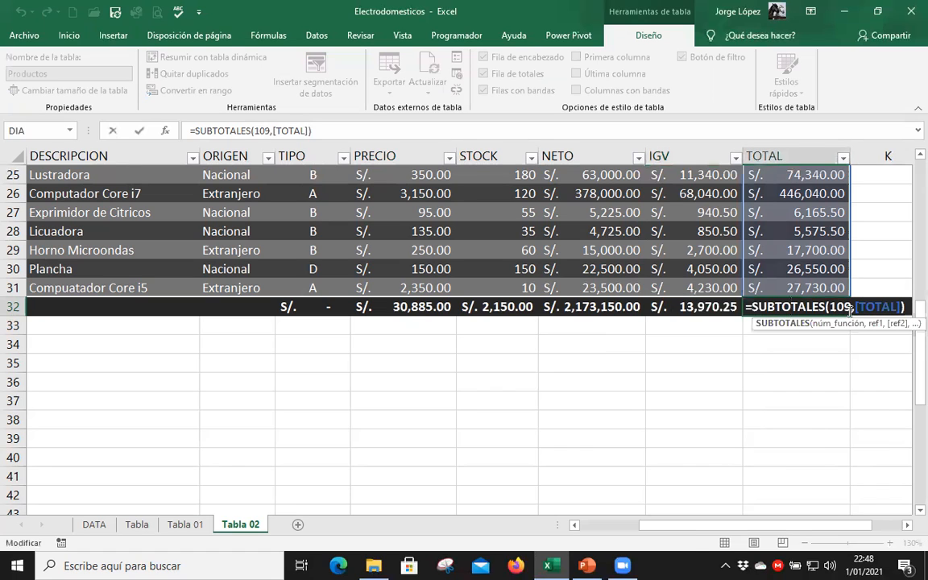
key(Escape)
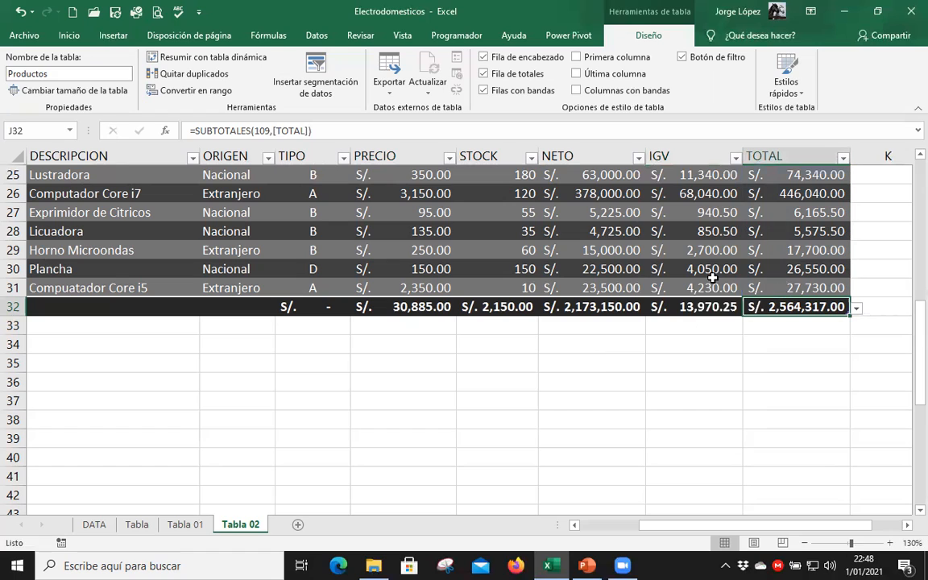
double_click(715, 308)
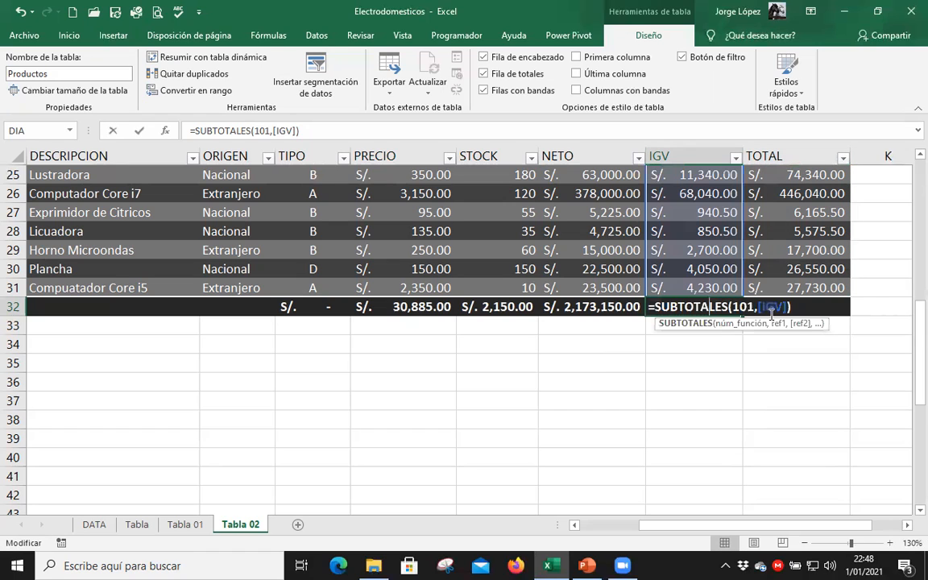
key(Escape)
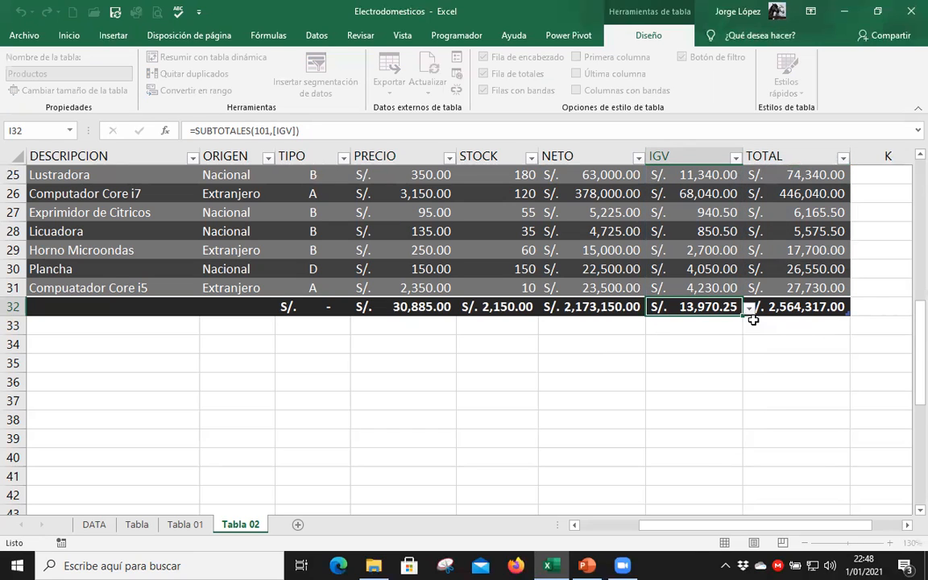
Change the NETO column's totals-row calculation in H32 to Máx. and check its SUBTOTALES formula.
click(591, 319)
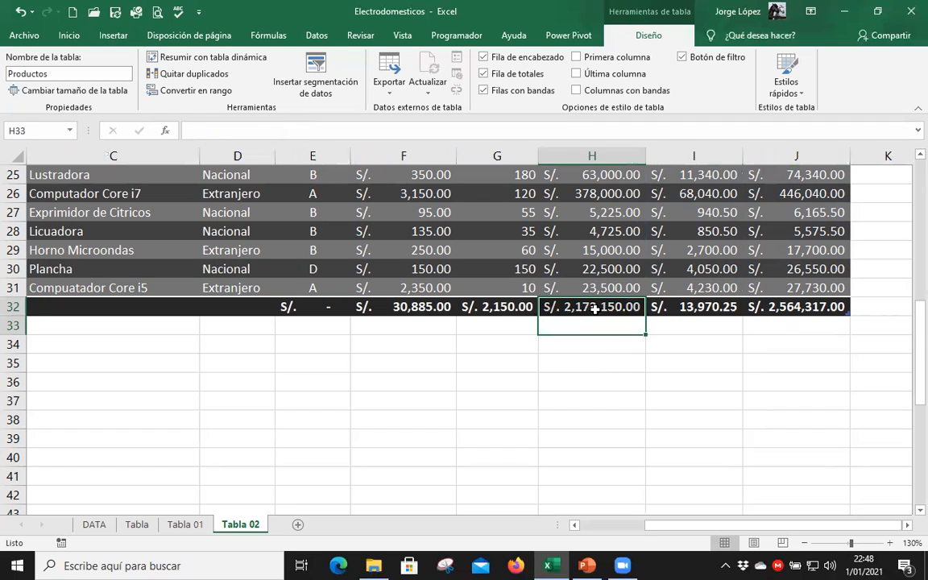
click(624, 309)
click(650, 307)
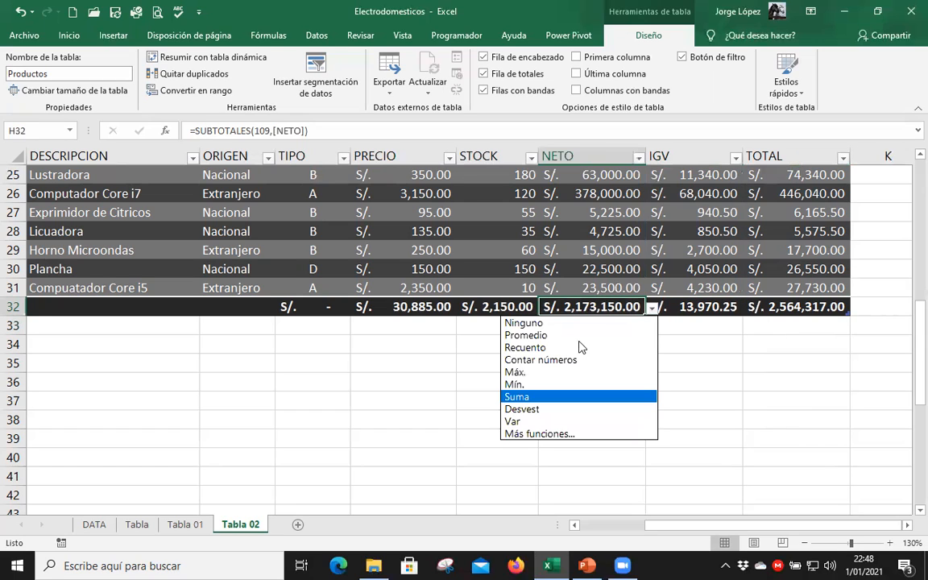
click(568, 361)
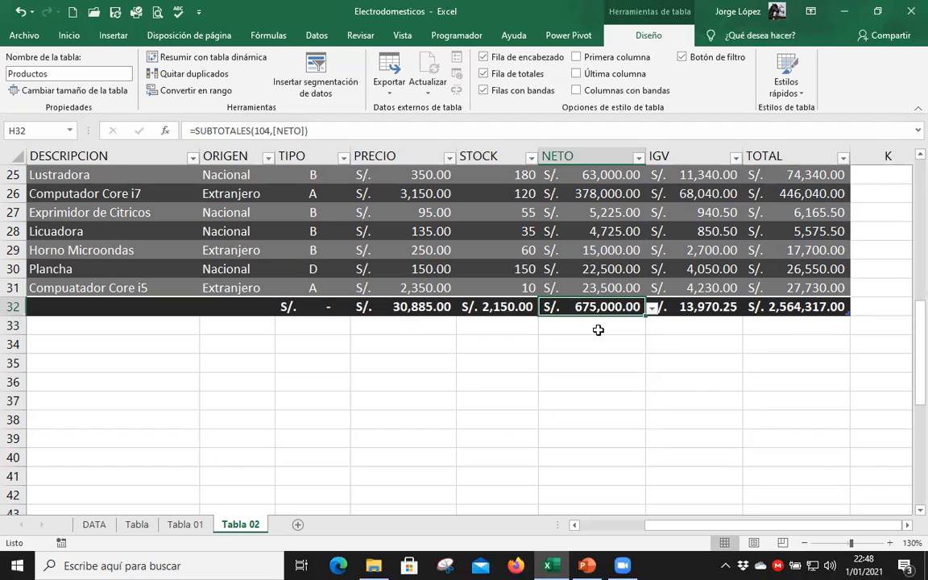
double_click(644, 308)
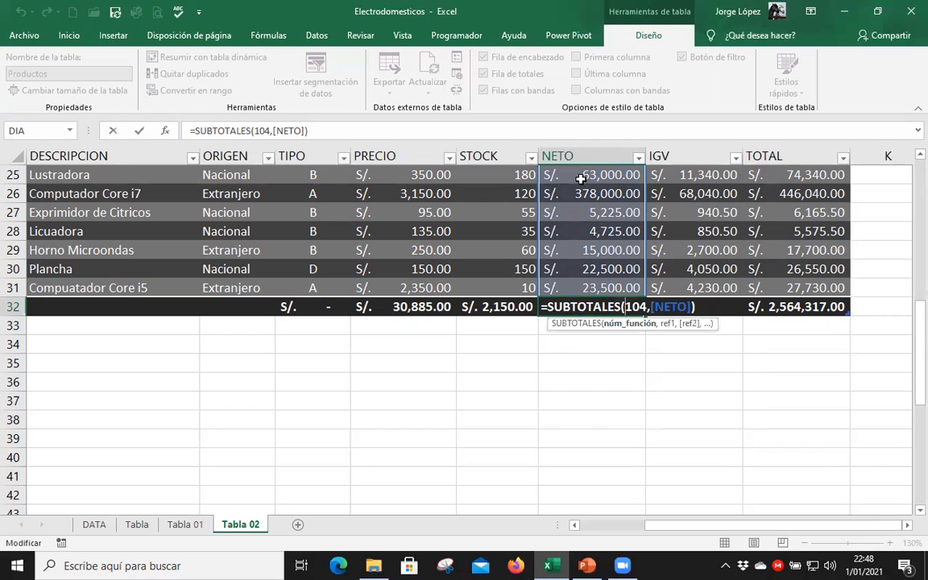
key(Escape)
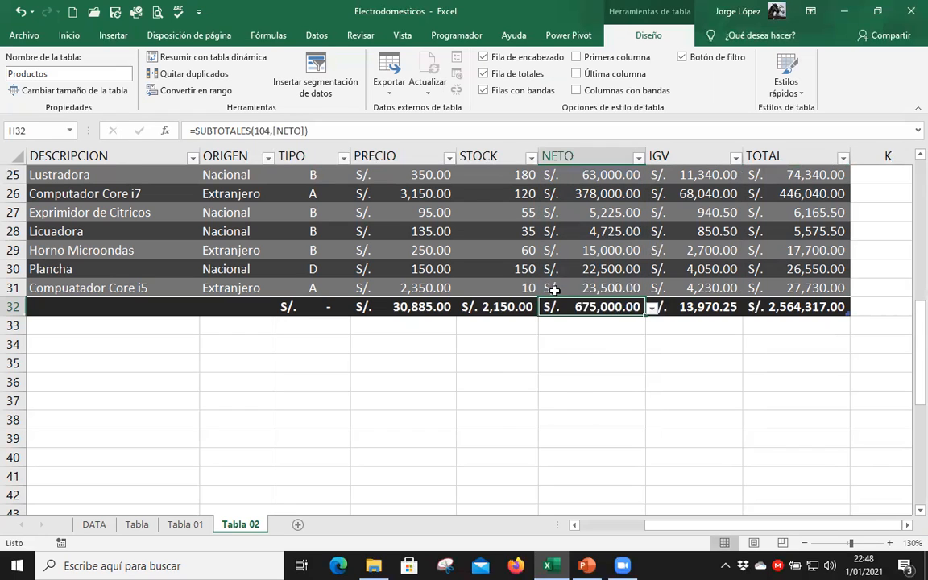
Change the STOCK column's totals-row calculation in G32 to Mín. and check its SUBTOTALES formula.
click(516, 307)
click(544, 307)
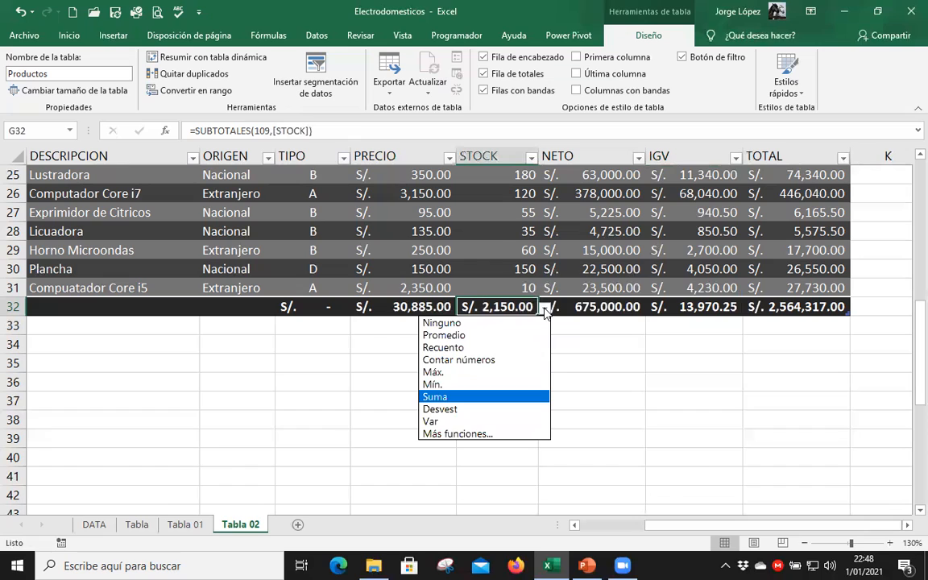
key(Down)
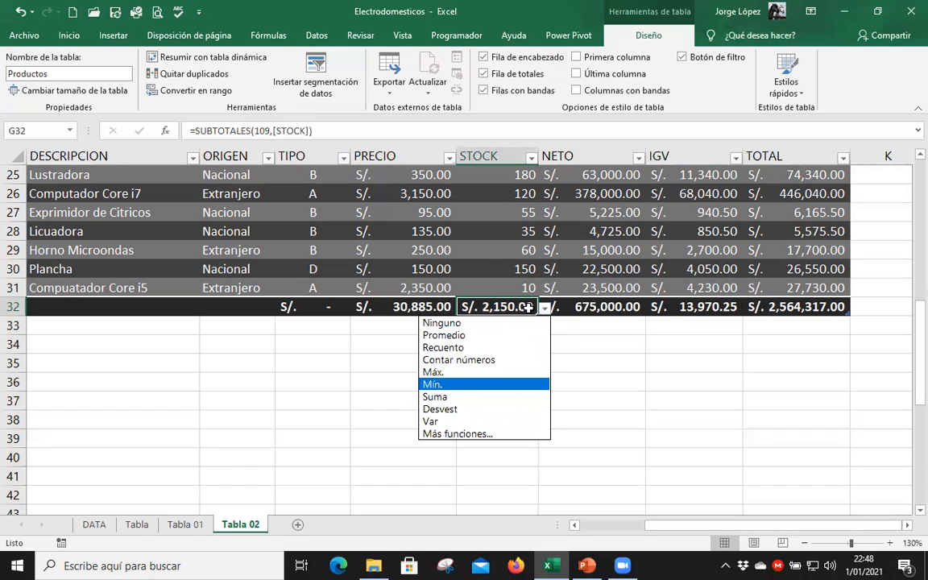
key(Return)
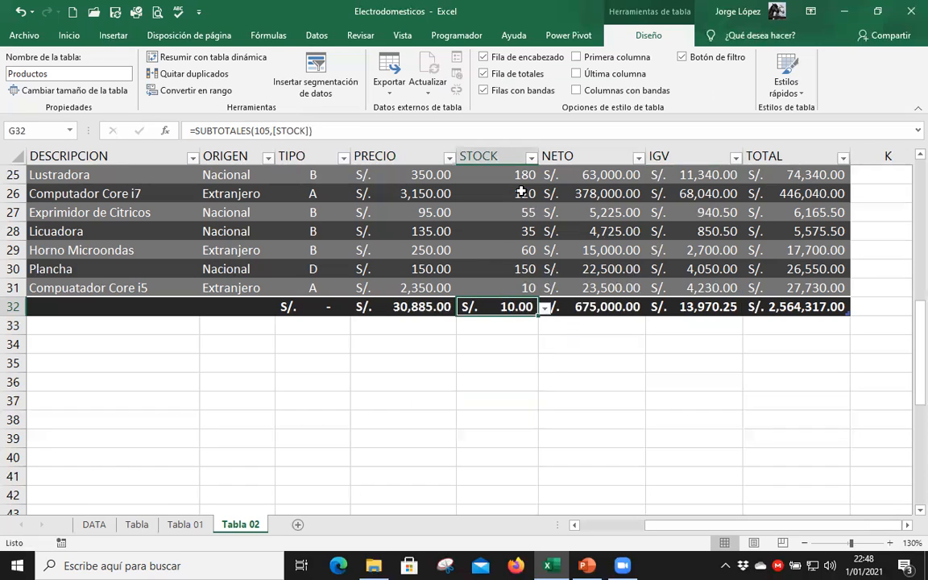
double_click(535, 301)
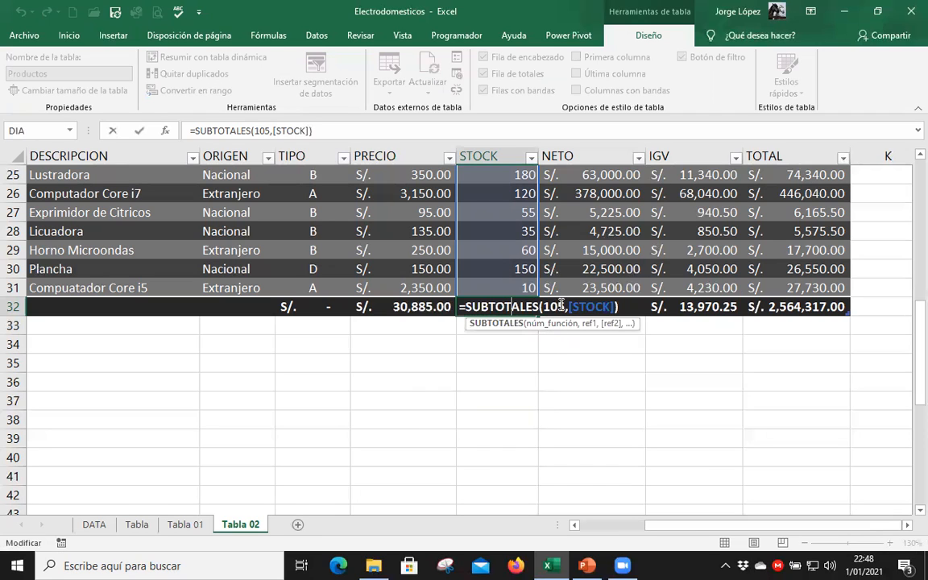
key(Escape)
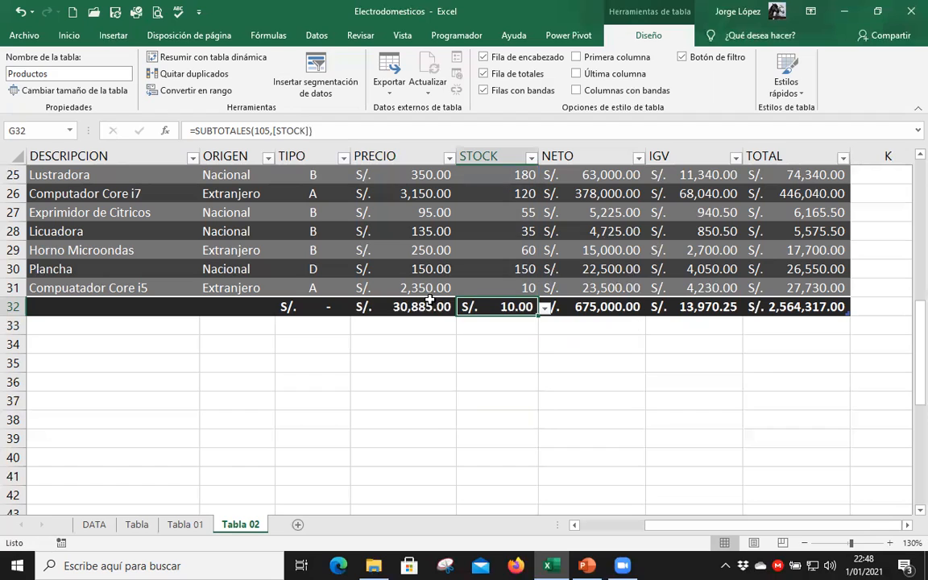
Inspect the SUBTOTALES formulas in the totals row for the PRECIO and TIPO columns.
click(427, 307)
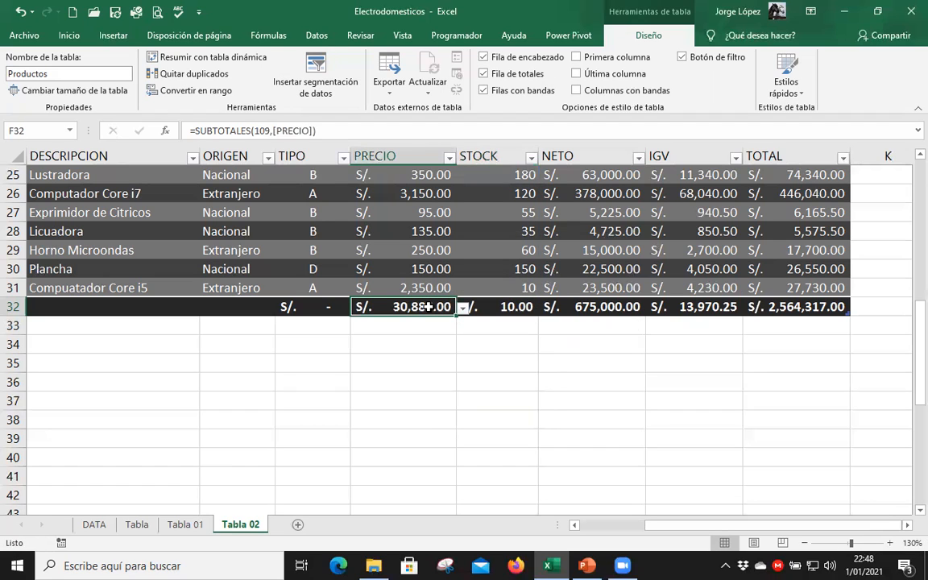
double_click(429, 307)
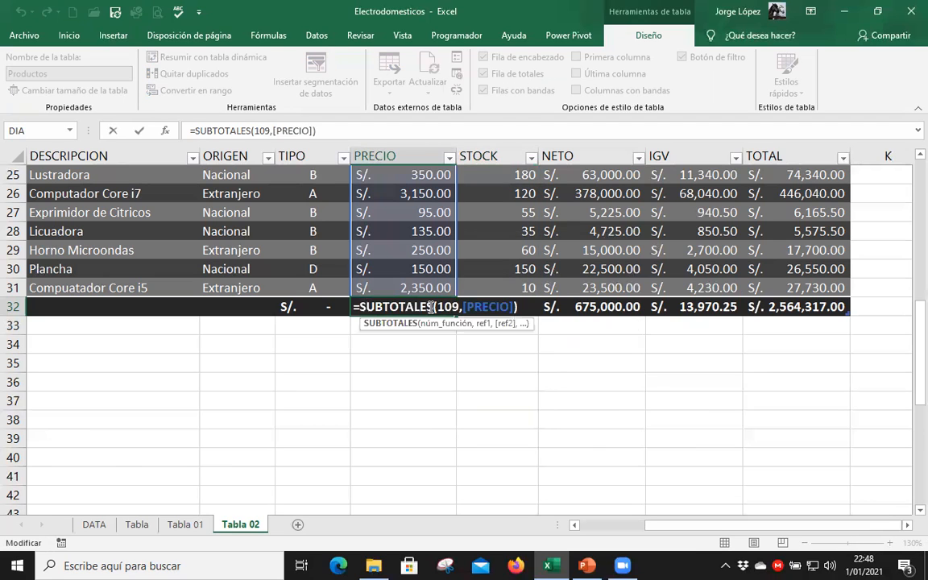
key(Escape)
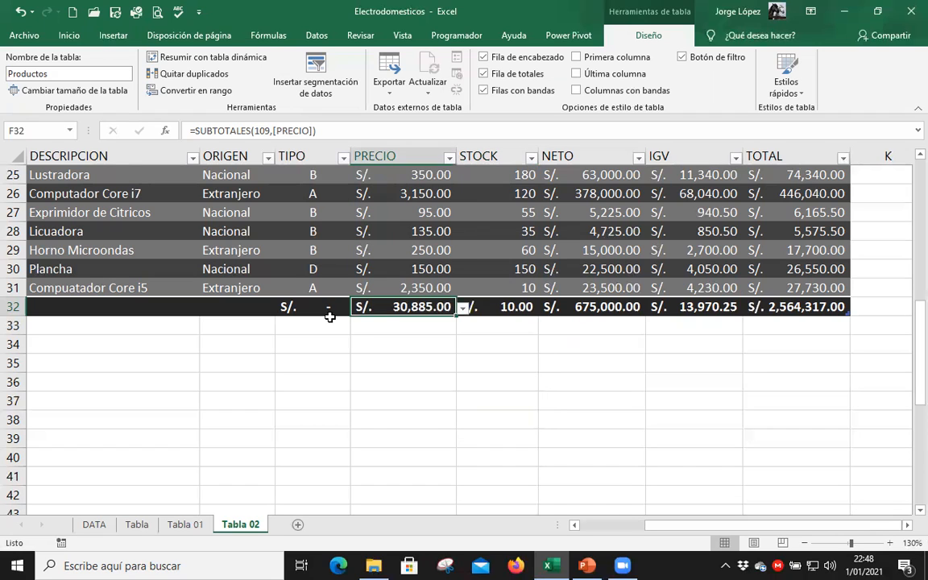
click(328, 307)
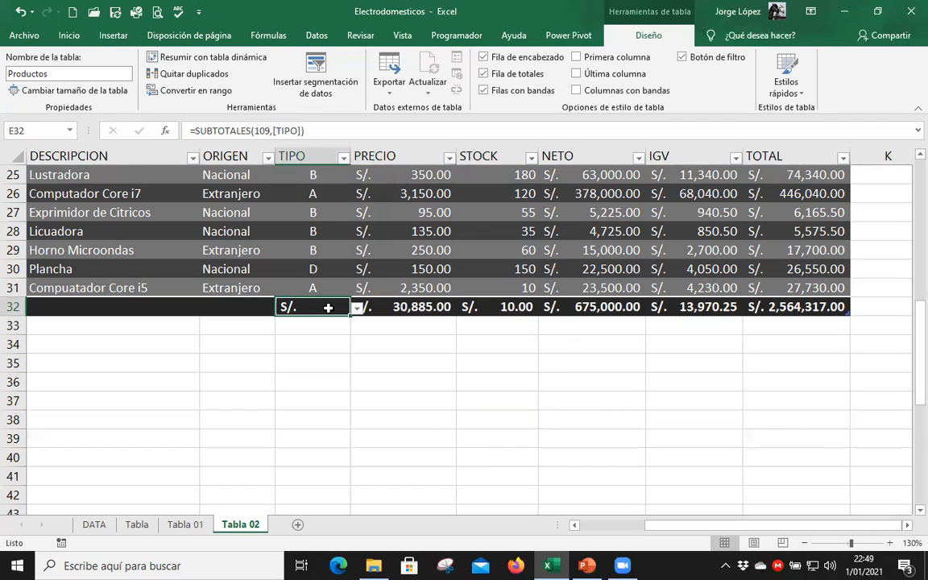
double_click(338, 306)
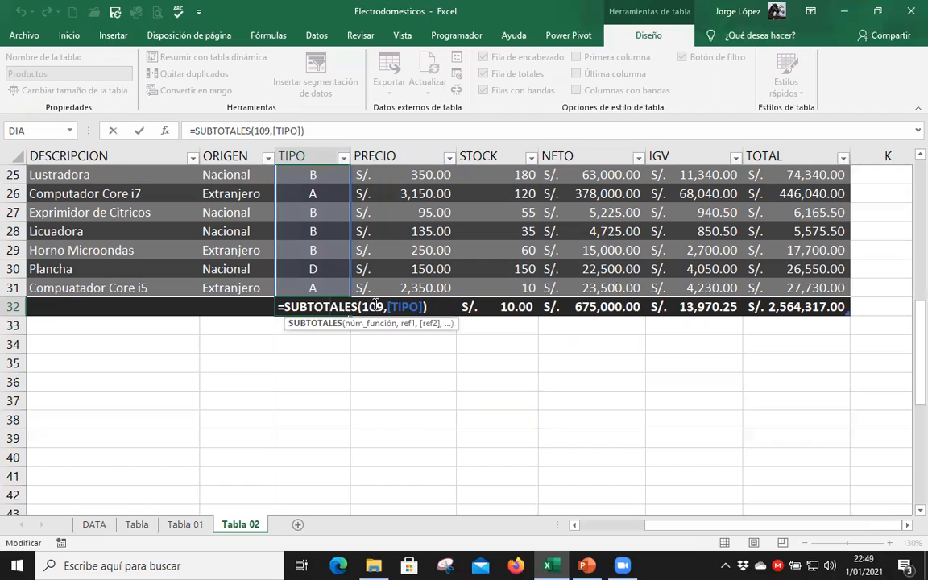
key(Escape)
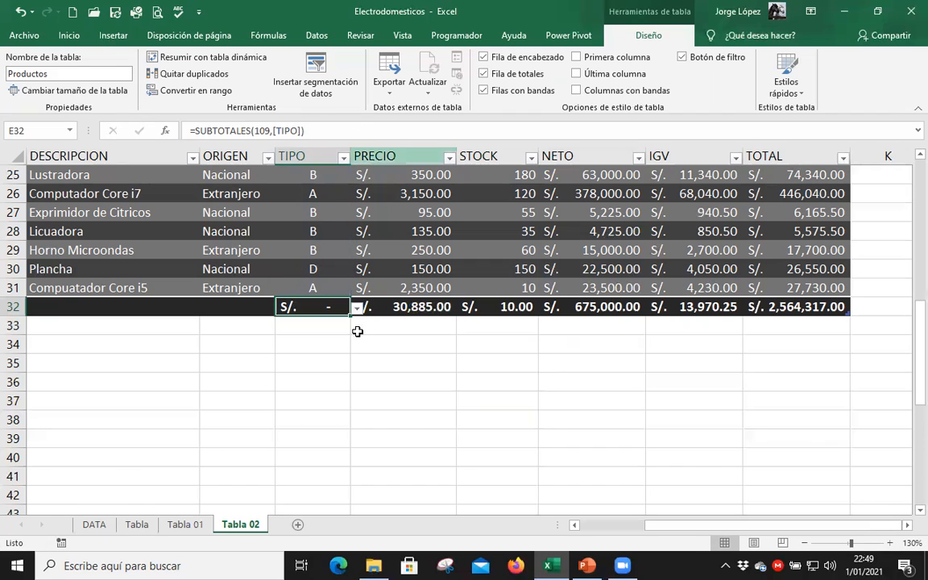
Change the TIPO column's totals-row calculation in E32 to Recuento.
click(356, 309)
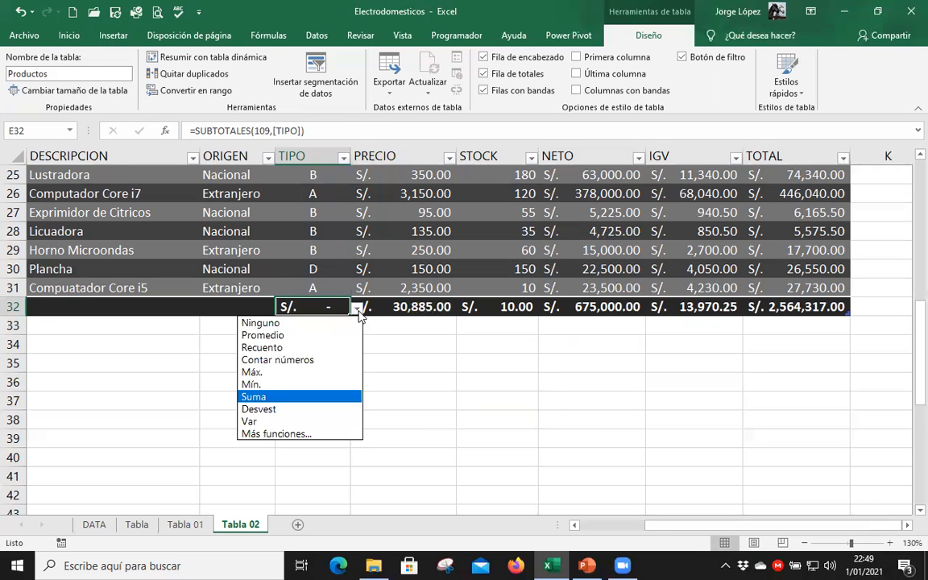
click(309, 347)
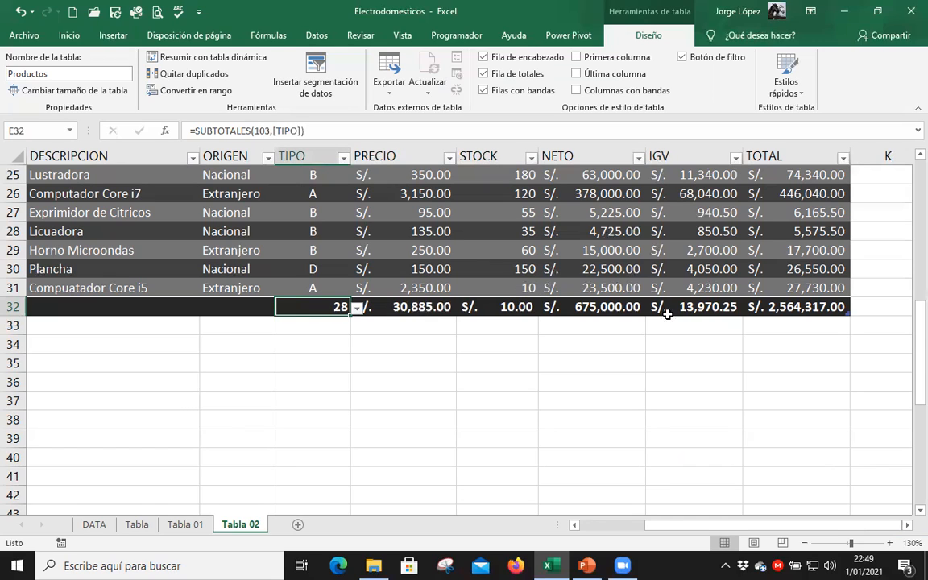
shift+click(790, 315)
click(314, 307)
Review the Productos table from its totals row back to the first columns, checking the NETO and TOTAL formulas in row 4.
click(819, 308)
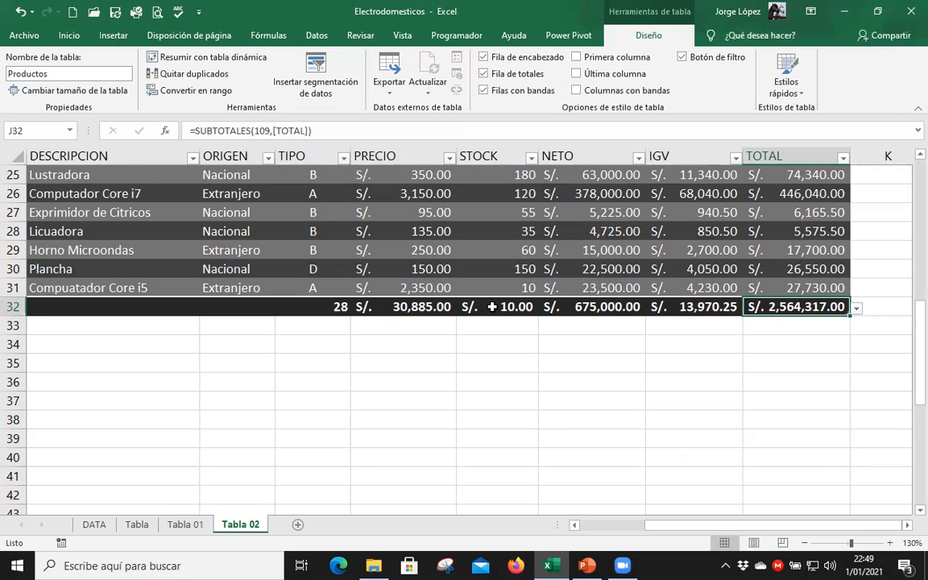
scroll(491, 306, up, 8)
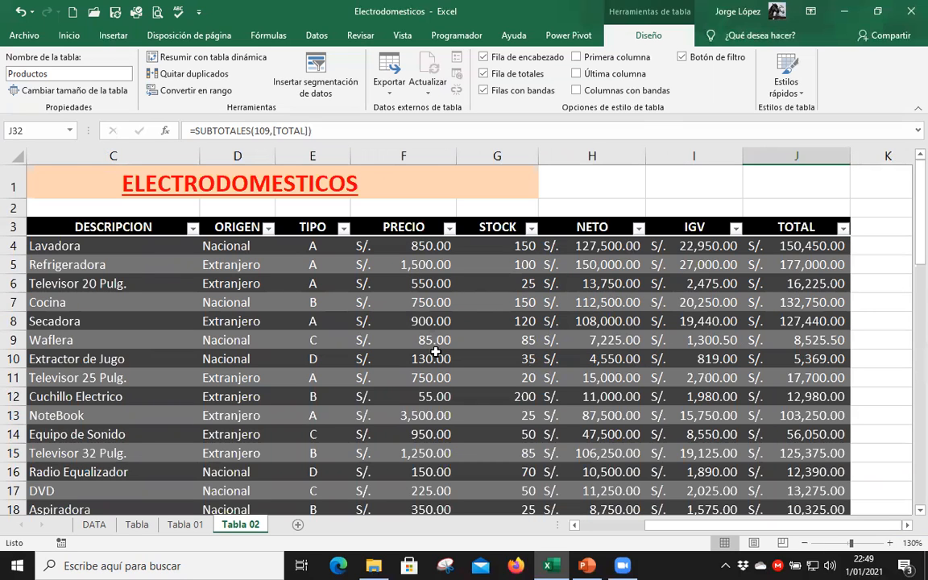
scroll(435, 352, down, 5)
scroll(649, 365, down, 4)
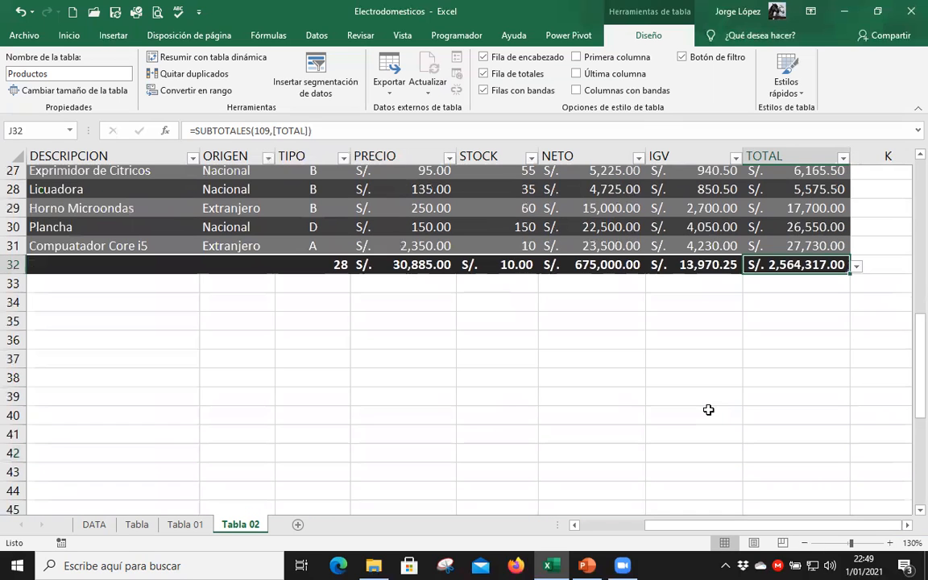
scroll(571, 355, up, 8)
scroll(412, 342, up, 1)
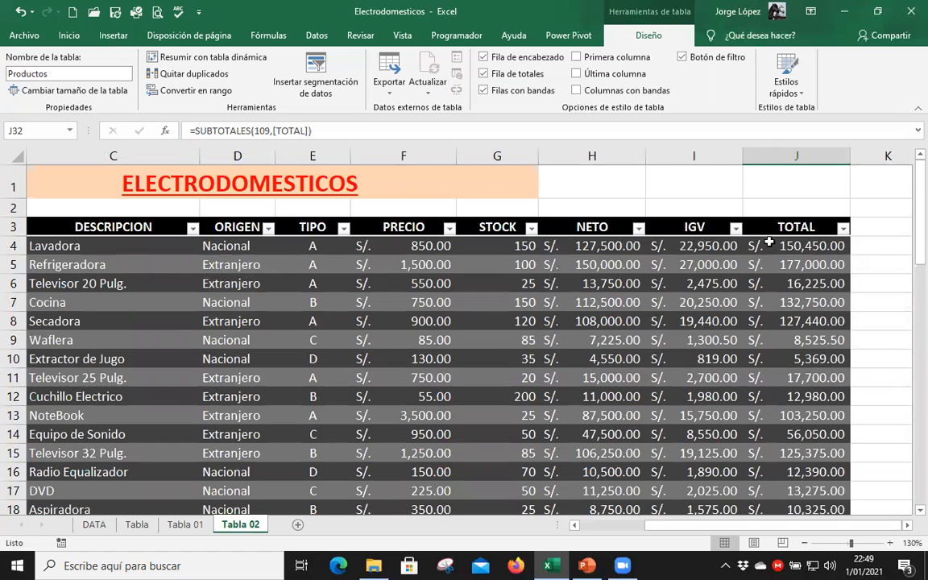
click(621, 245)
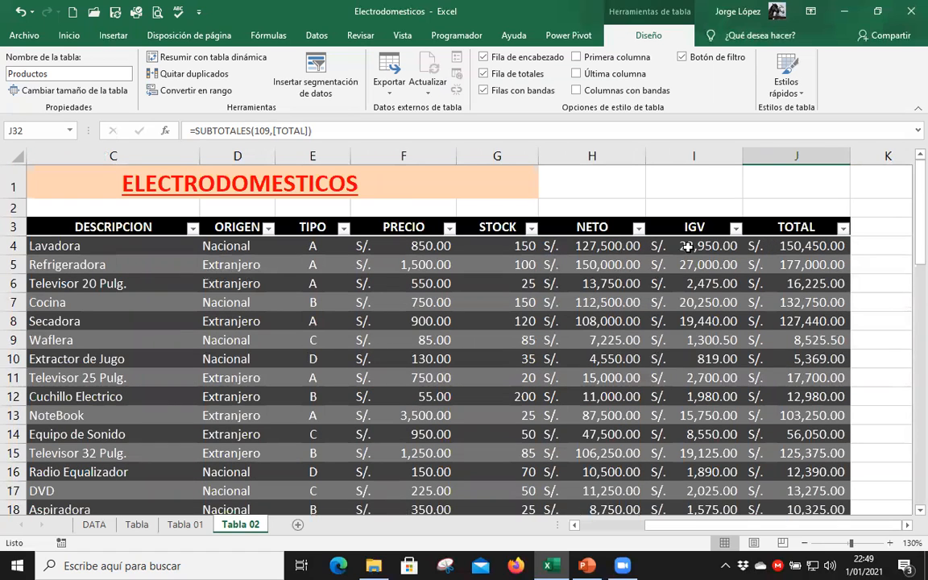
click(778, 244)
scroll(779, 244, down, 6)
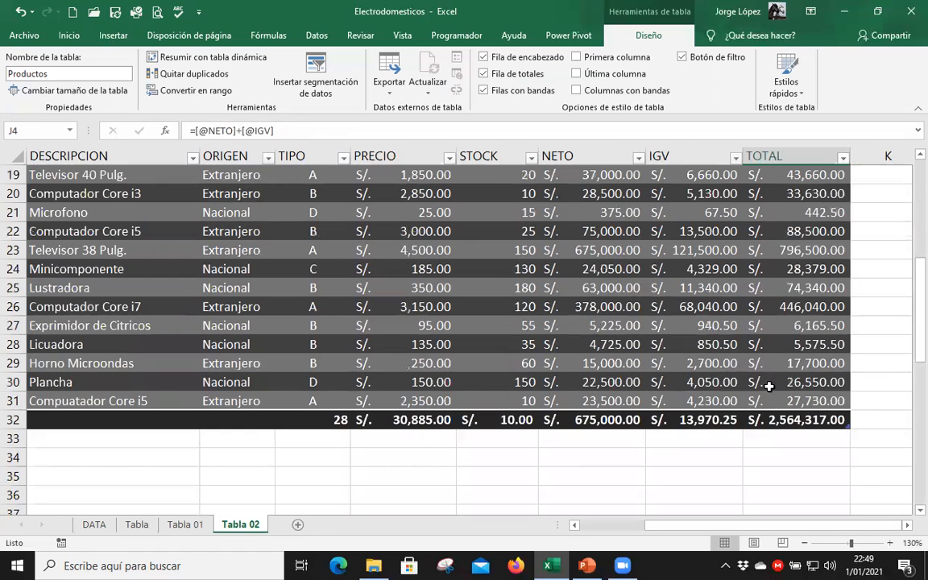
drag(404, 424, 783, 412)
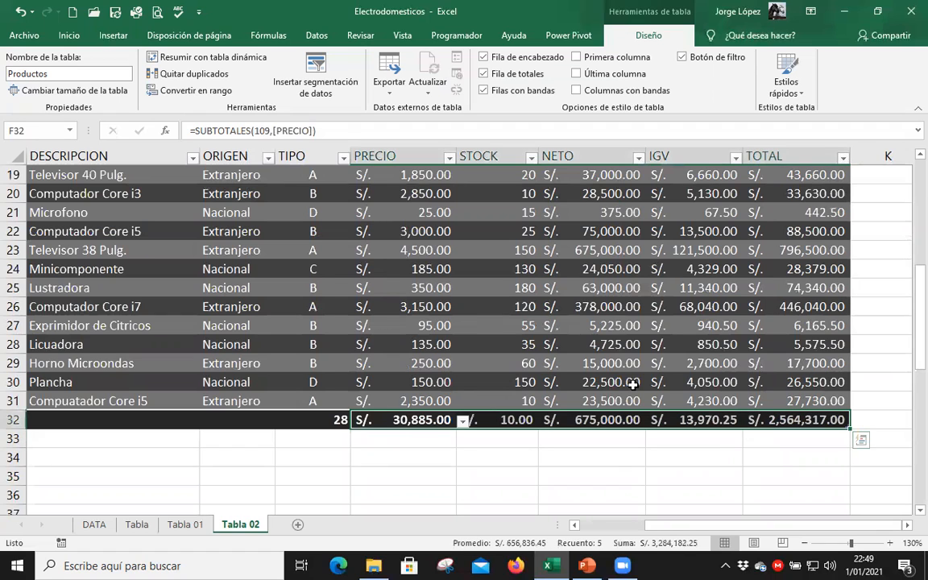
scroll(528, 354, up, 6)
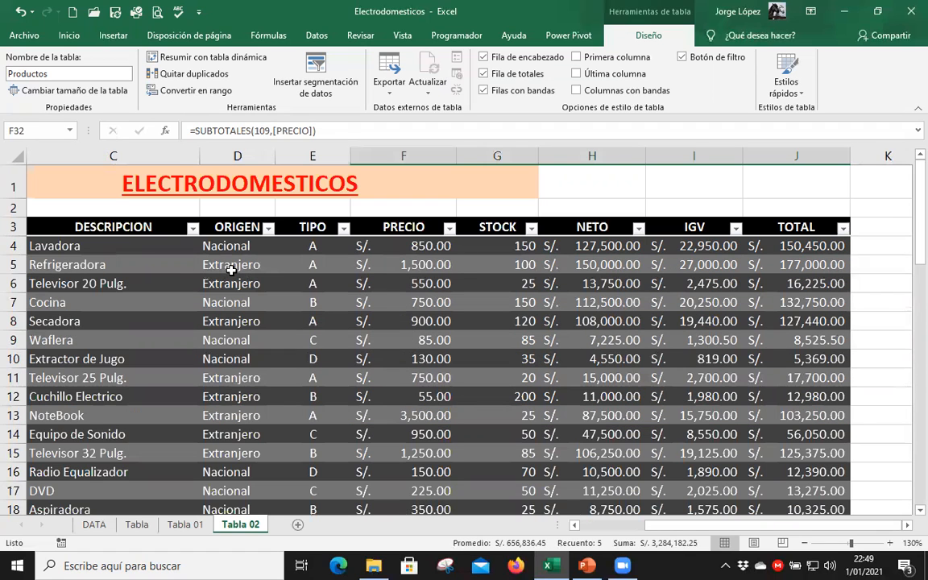
click(73, 339)
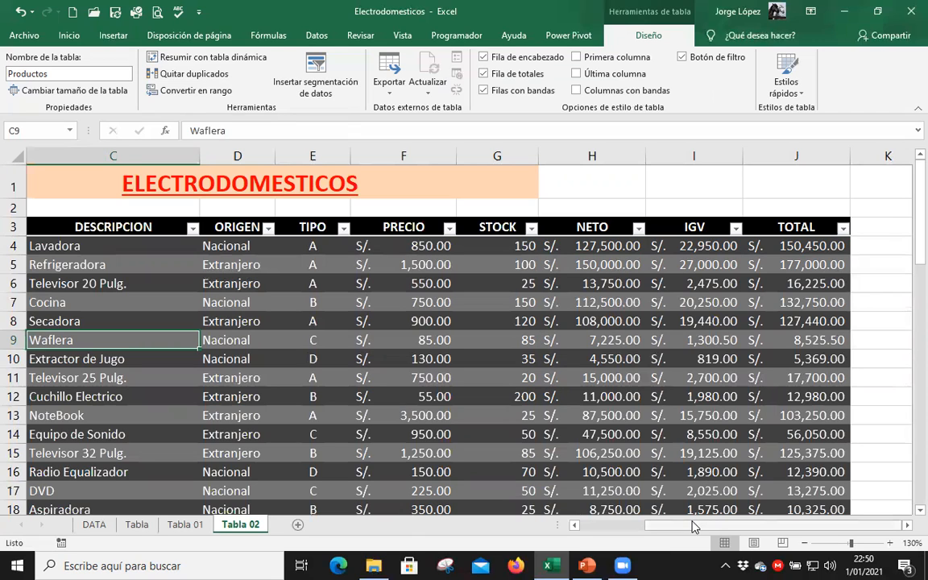
drag(656, 533, 631, 535)
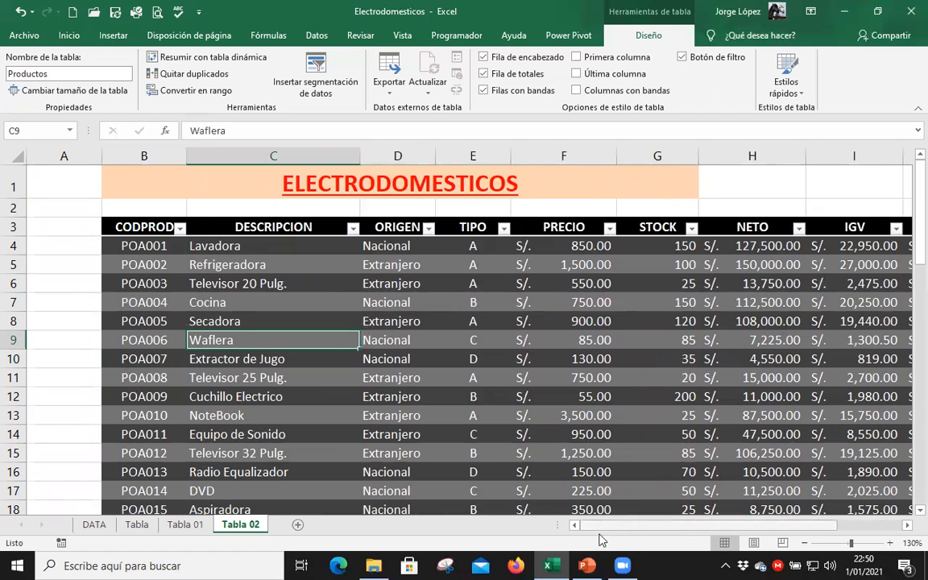
Filter the DESCRIPCION column of the Productos table to show only Compuatador Core i5.
mouse_move(627, 530)
mouse_down()
mouse_move(667, 532)
mouse_move(610, 536)
mouse_move(624, 538)
mouse_up()
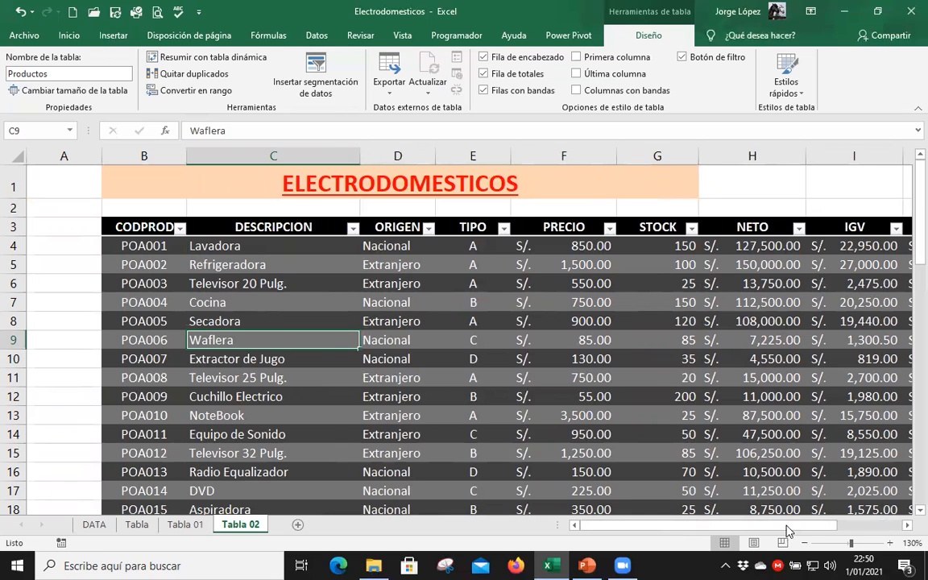
drag(768, 530, 759, 529)
click(354, 232)
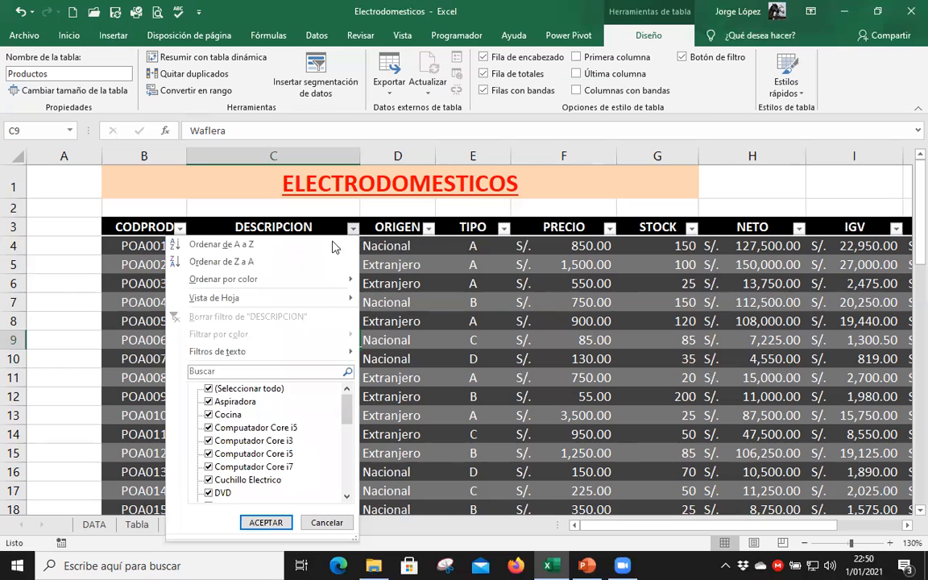
click(208, 388)
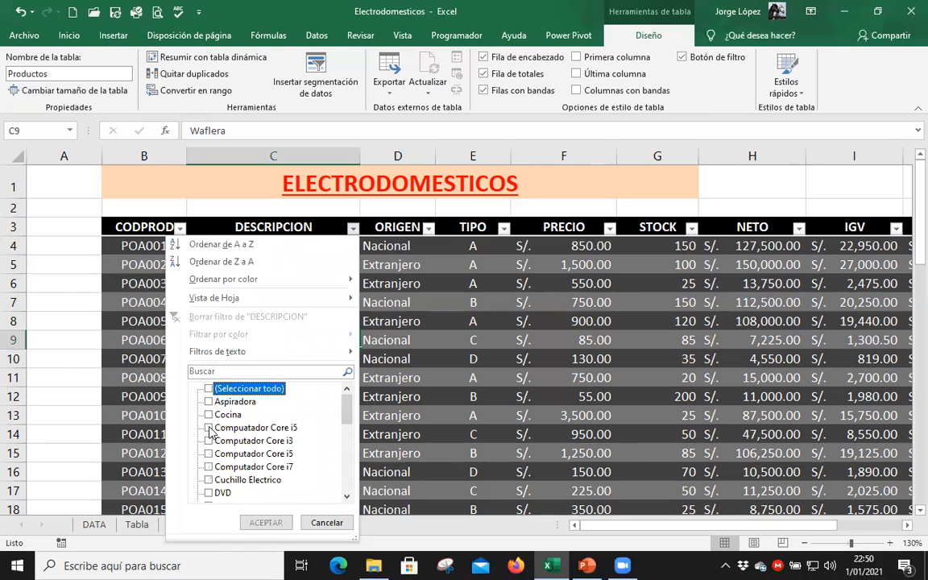
click(208, 428)
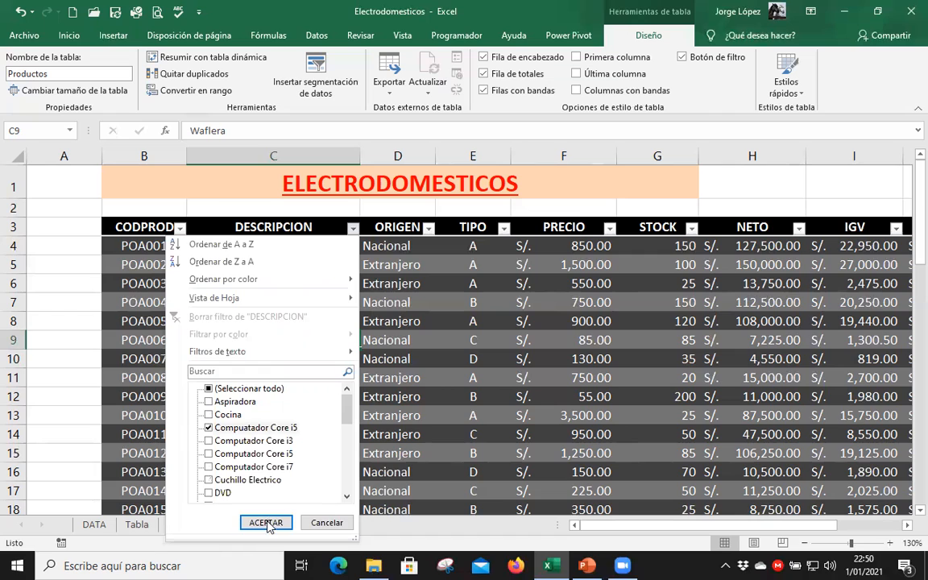
click(269, 521)
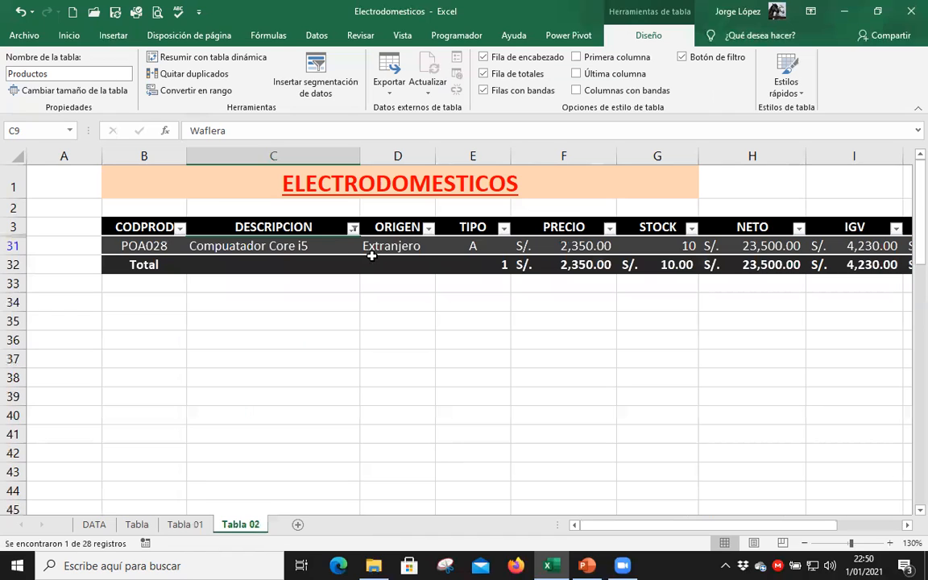
Change the DESCRIPCION filter to show only Computador Core i3.
click(354, 231)
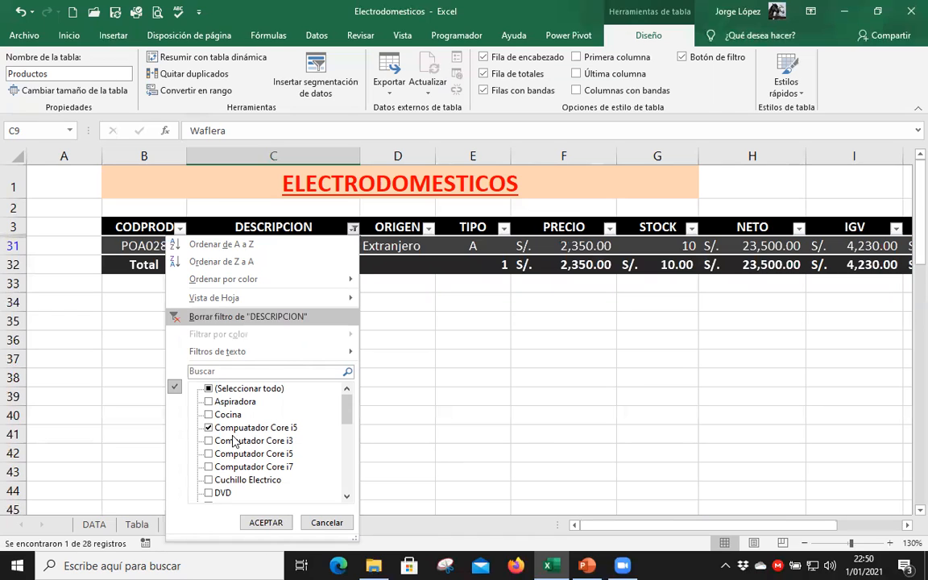
click(209, 441)
click(208, 429)
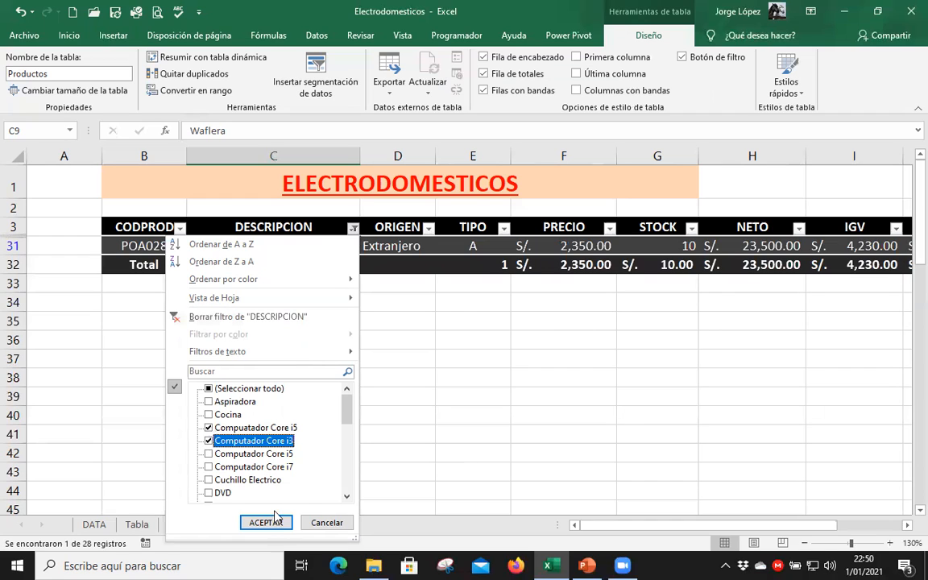
click(279, 519)
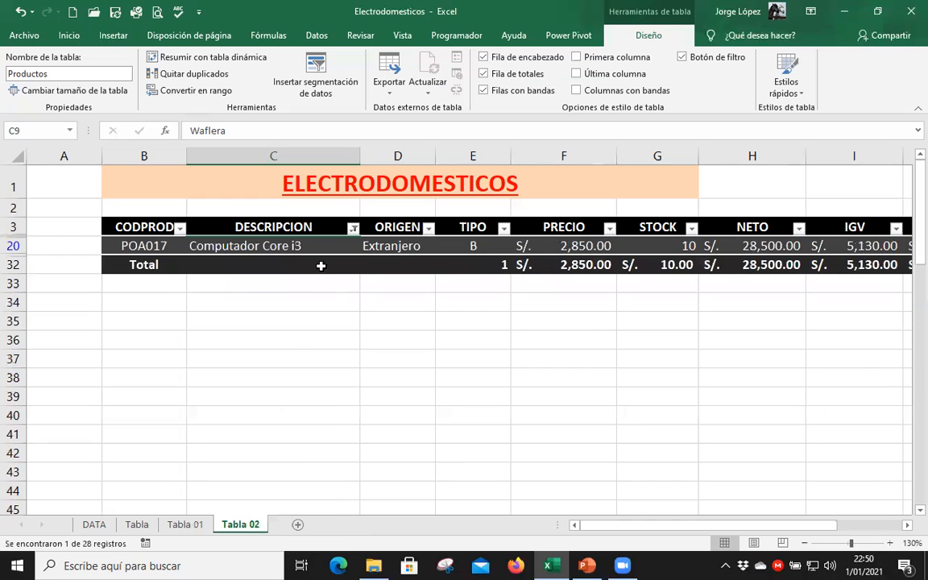
Change the DESCRIPCION filter to show only Aspiradora.
click(353, 228)
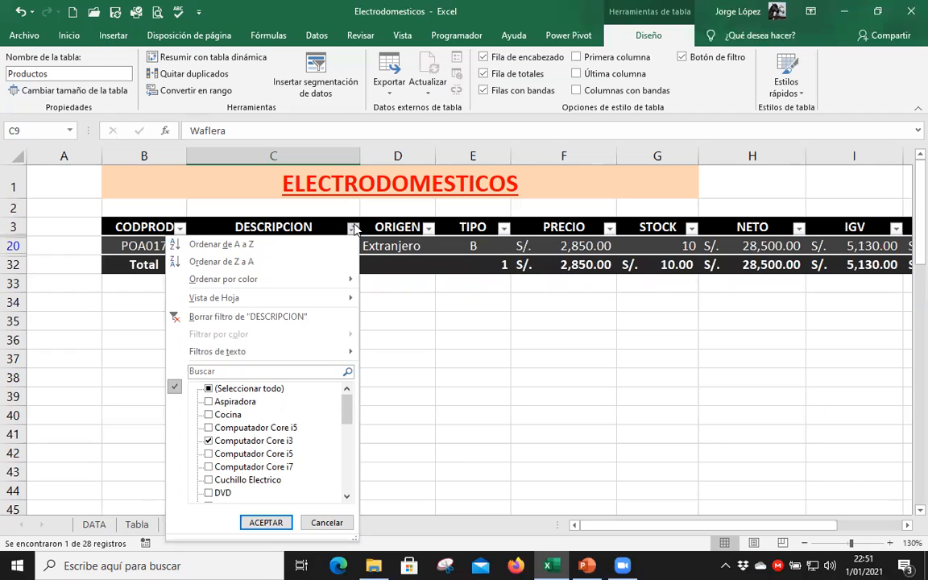
click(209, 440)
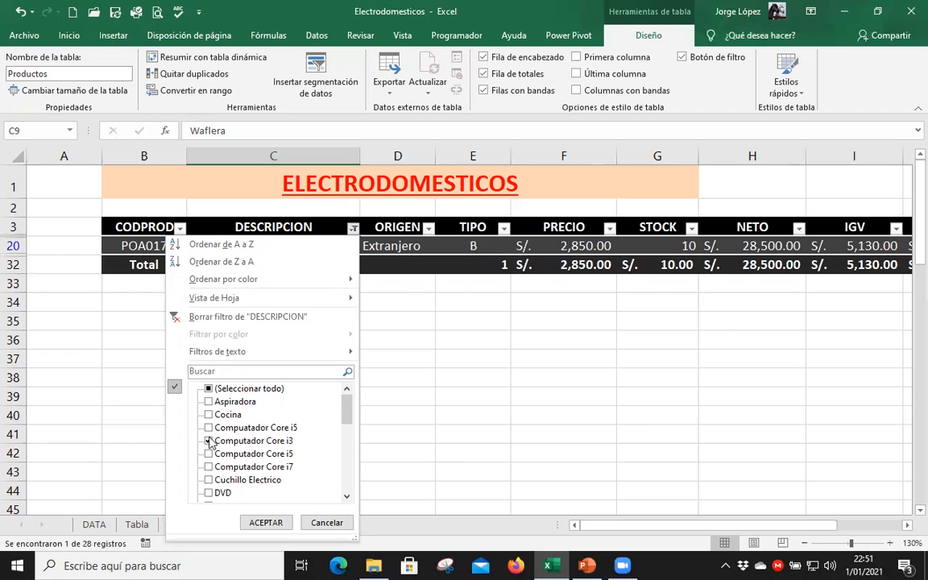
click(209, 401)
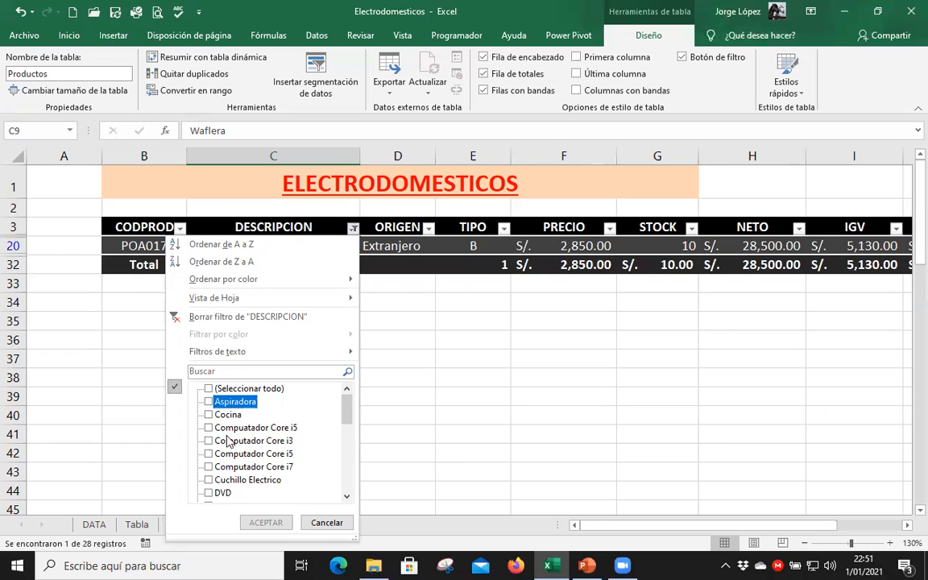
click(266, 523)
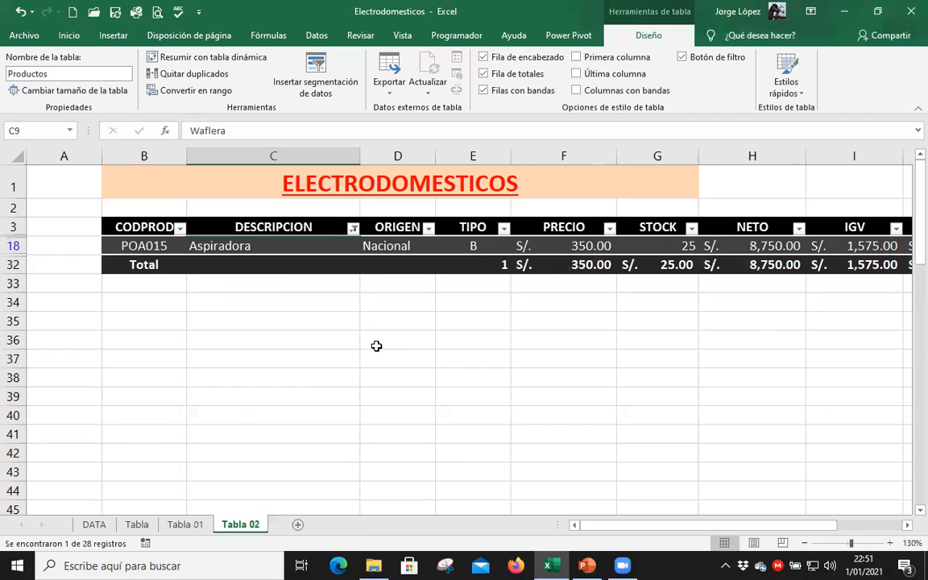
Reselect all items in the DESCRIPCION filter so every product is listed.
click(353, 229)
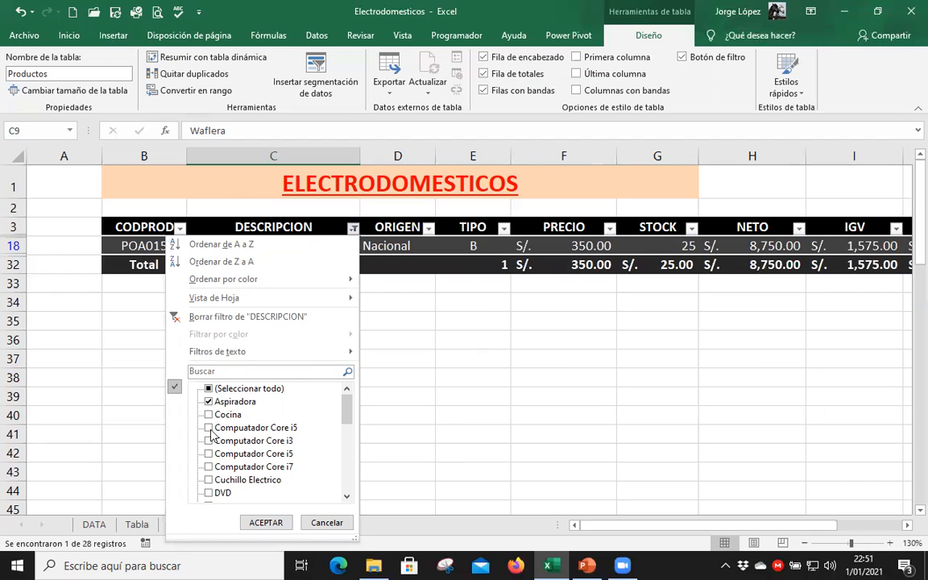
click(209, 401)
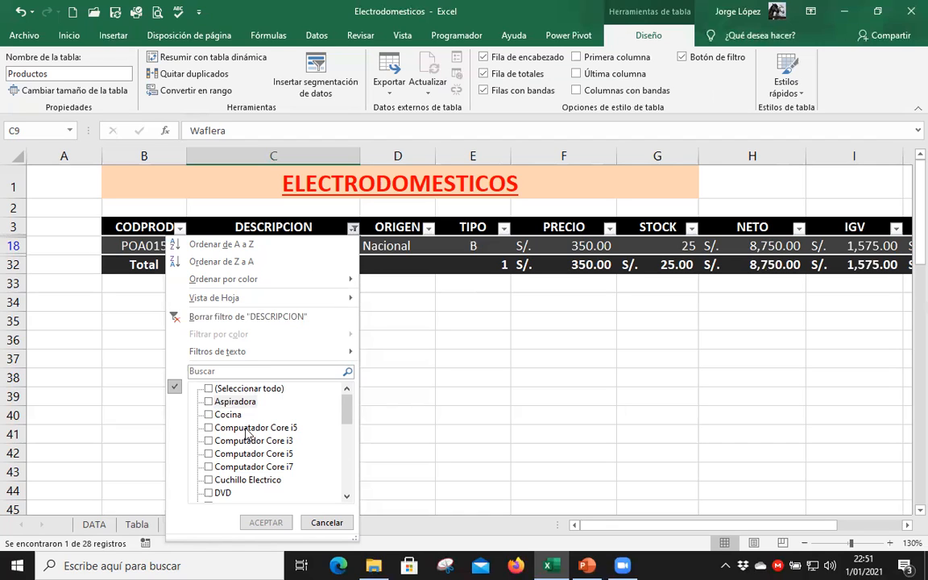
click(209, 388)
click(266, 523)
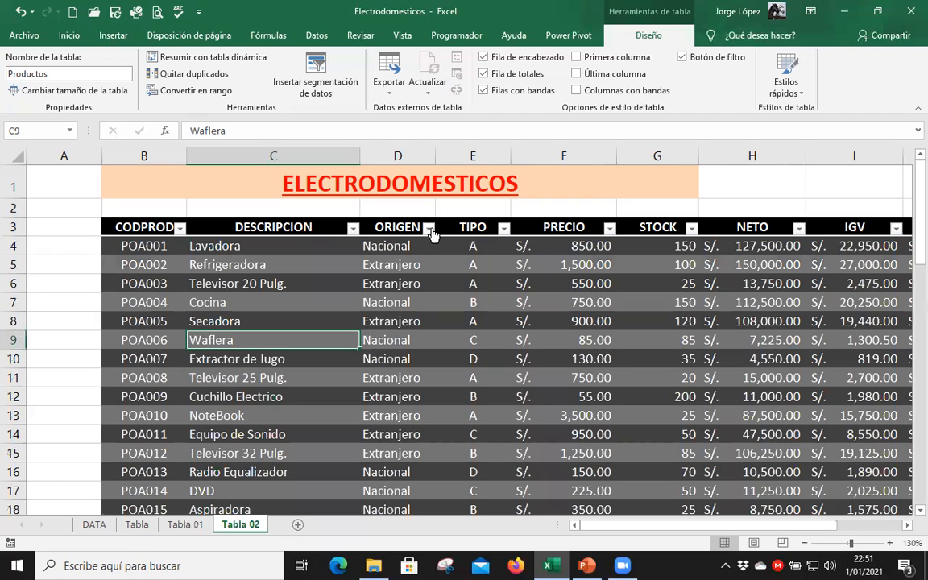
Filter the Productos table to products with ORIGEN Nacional and TIPO B.
click(430, 230)
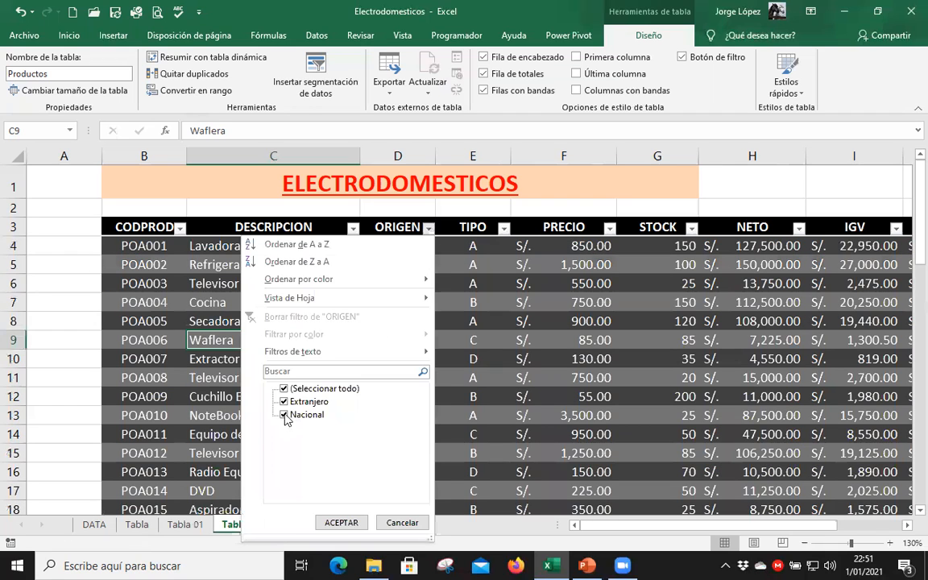
click(354, 519)
click(504, 228)
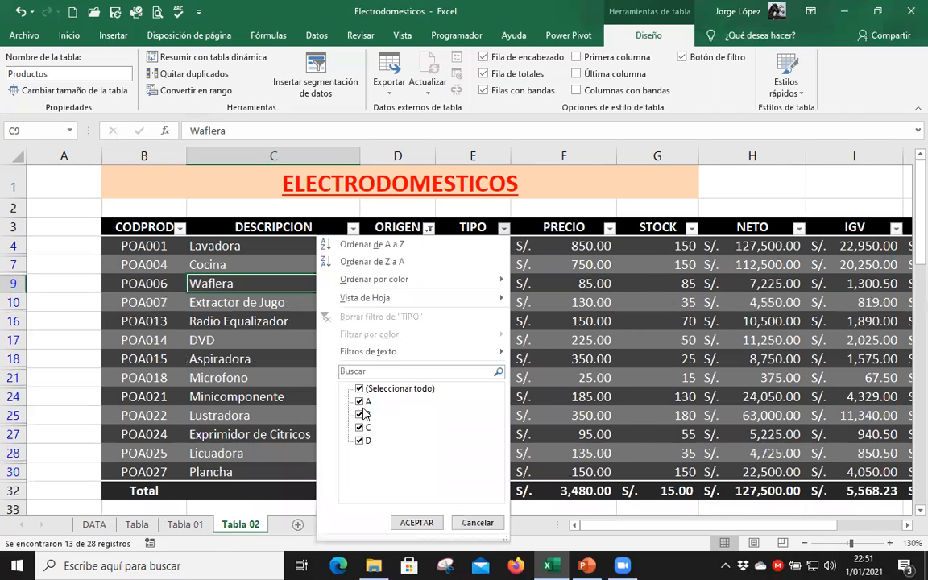
click(359, 388)
click(359, 414)
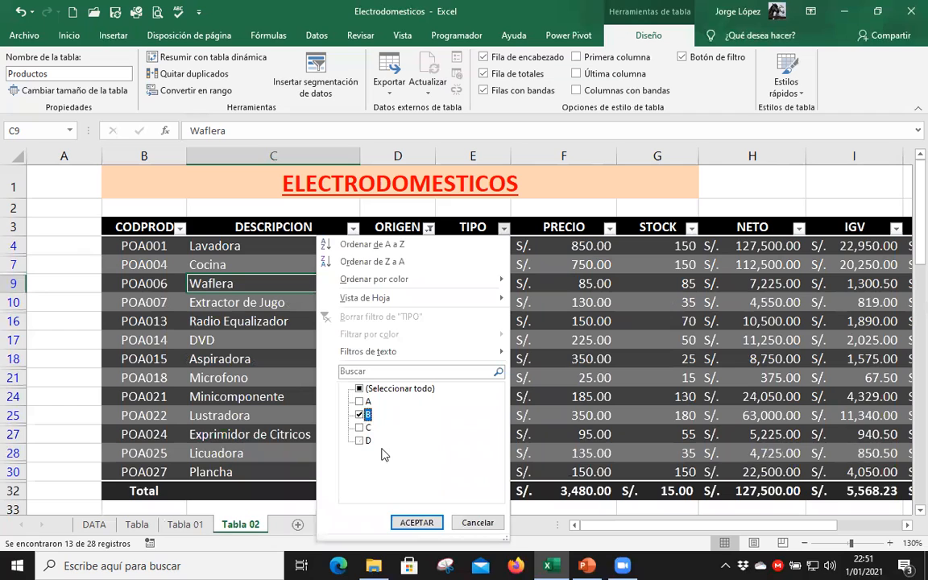
click(411, 521)
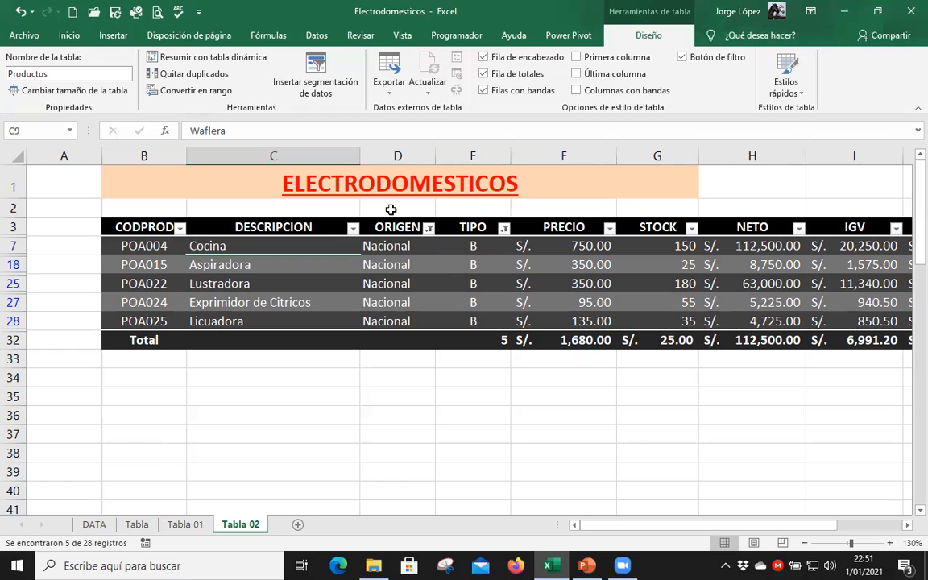
Clear the ORIGEN and TIPO filters from the Productos table in one operation.
click(417, 251)
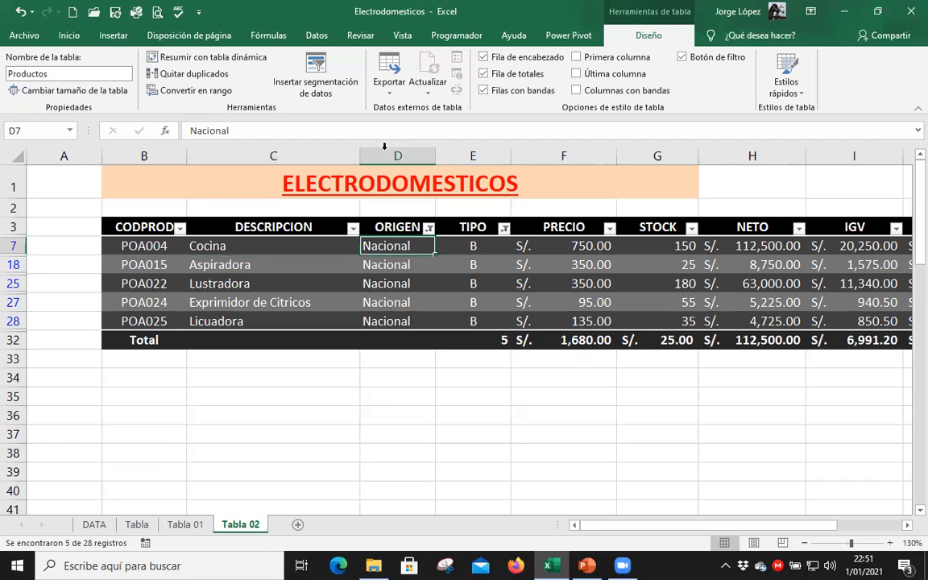
click(317, 36)
click(459, 57)
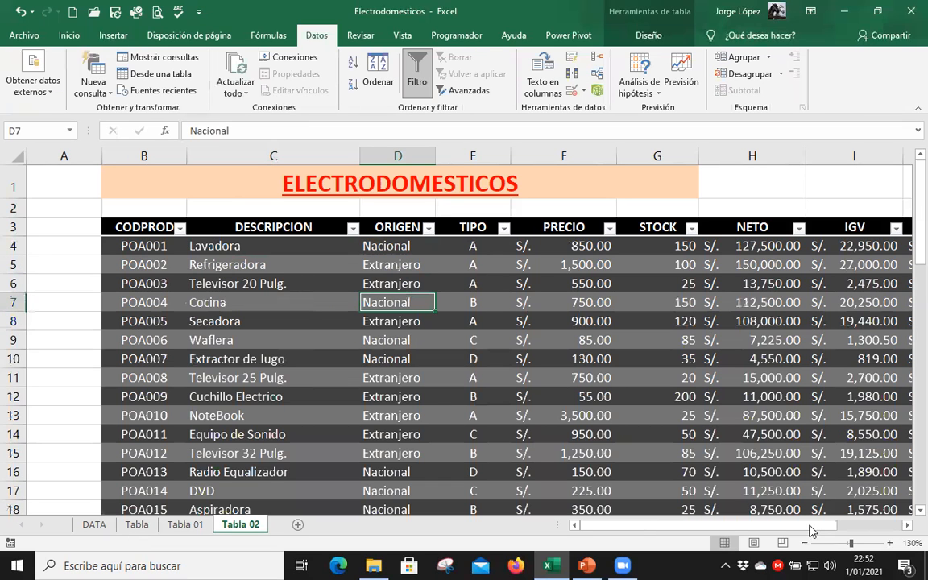
Insert slicers for the ORIGEN, TIPO and STOCK fields of the Productos table.
drag(811, 525, 880, 525)
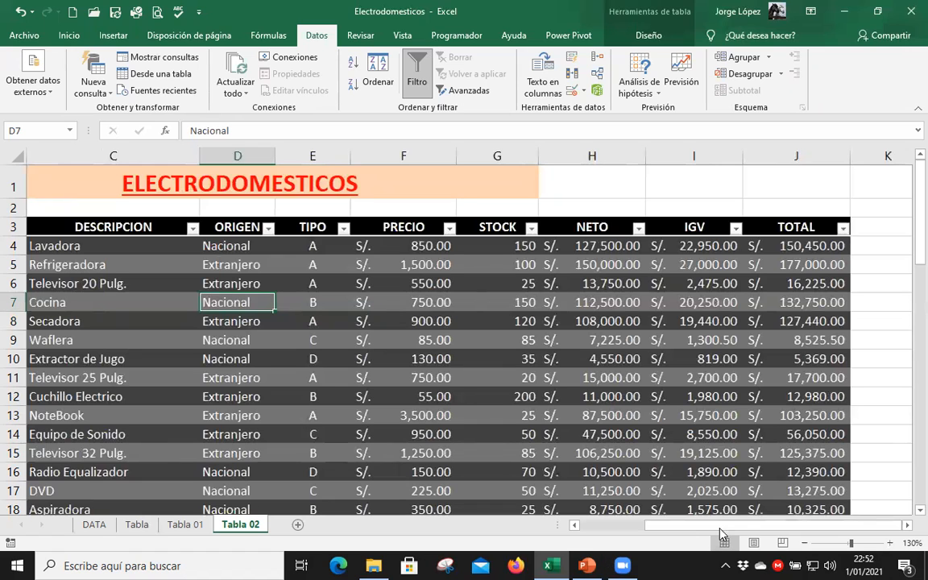
drag(702, 526, 653, 530)
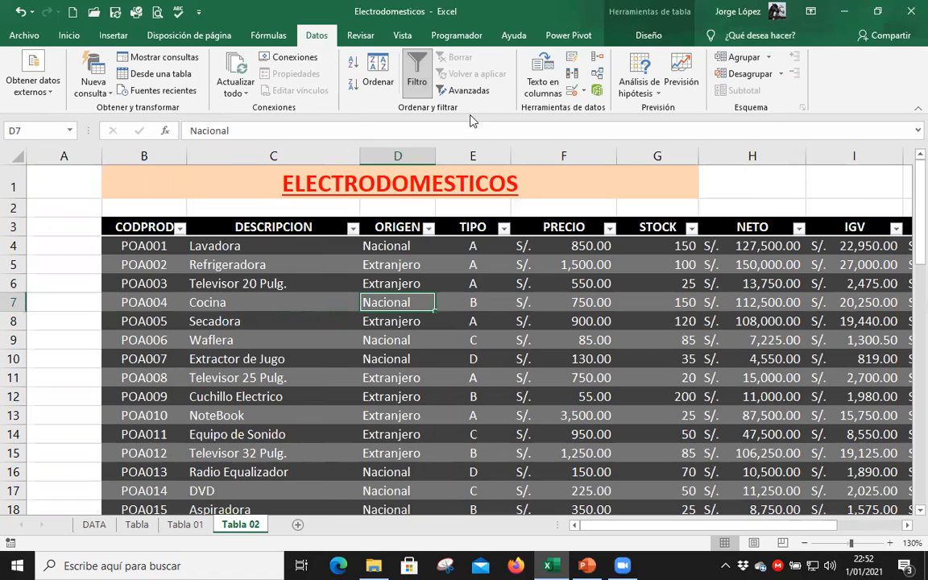
click(648, 36)
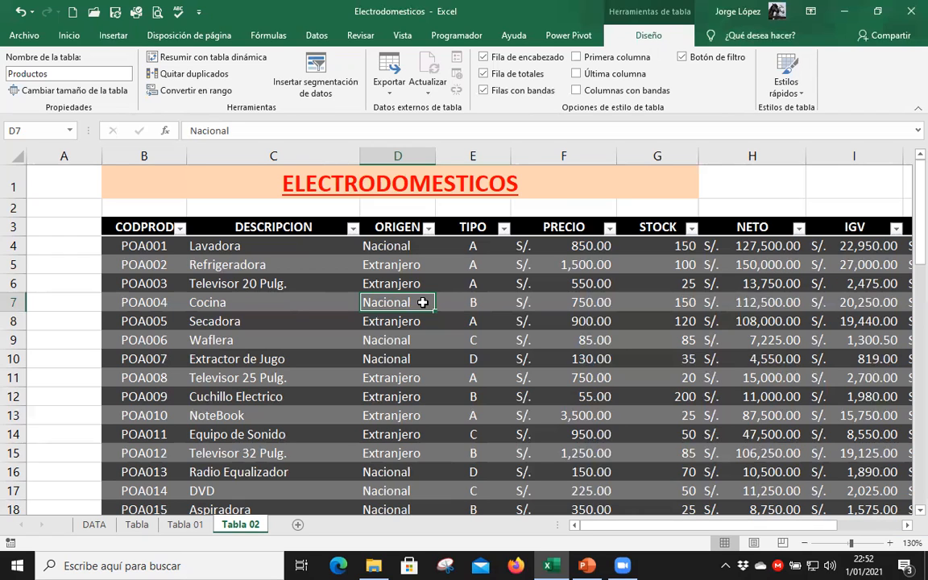
click(330, 91)
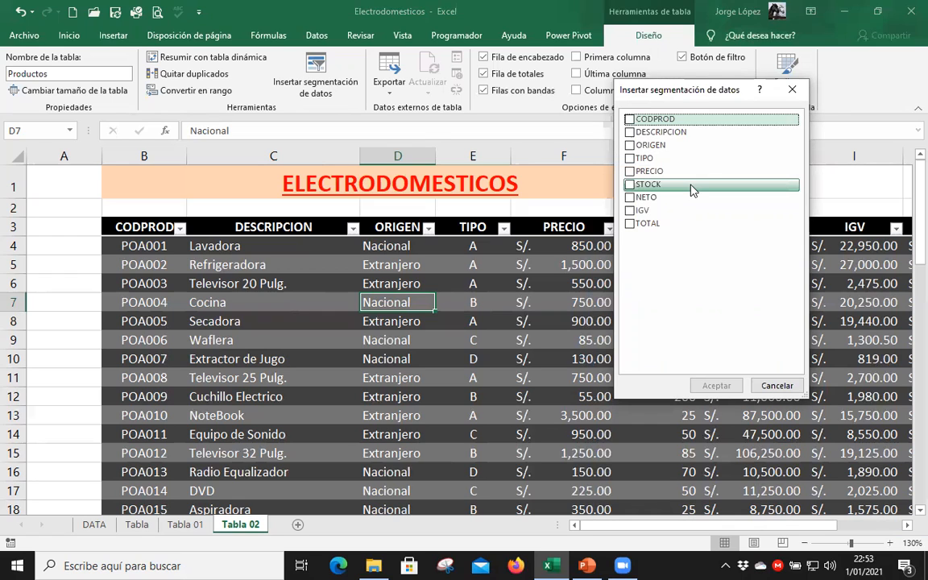
click(629, 146)
click(630, 159)
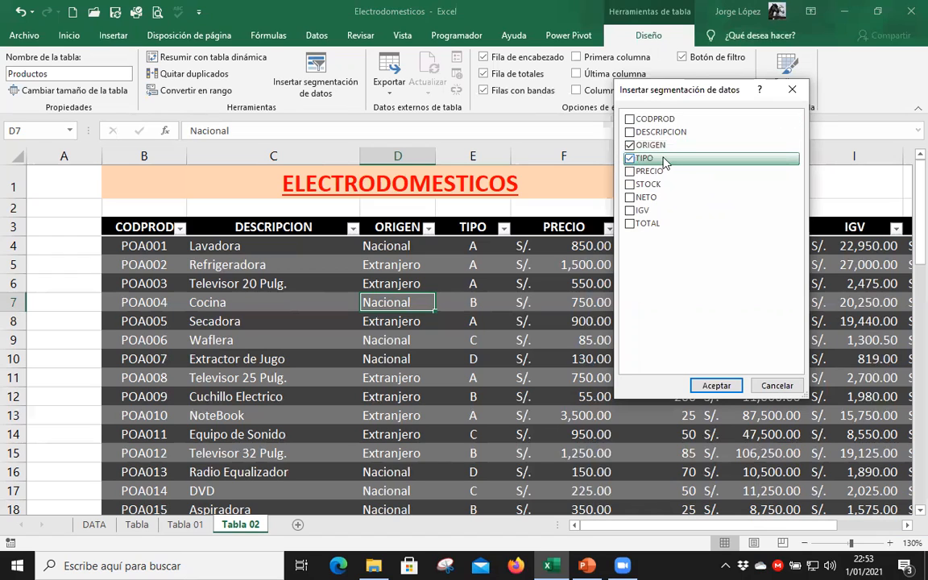
click(630, 185)
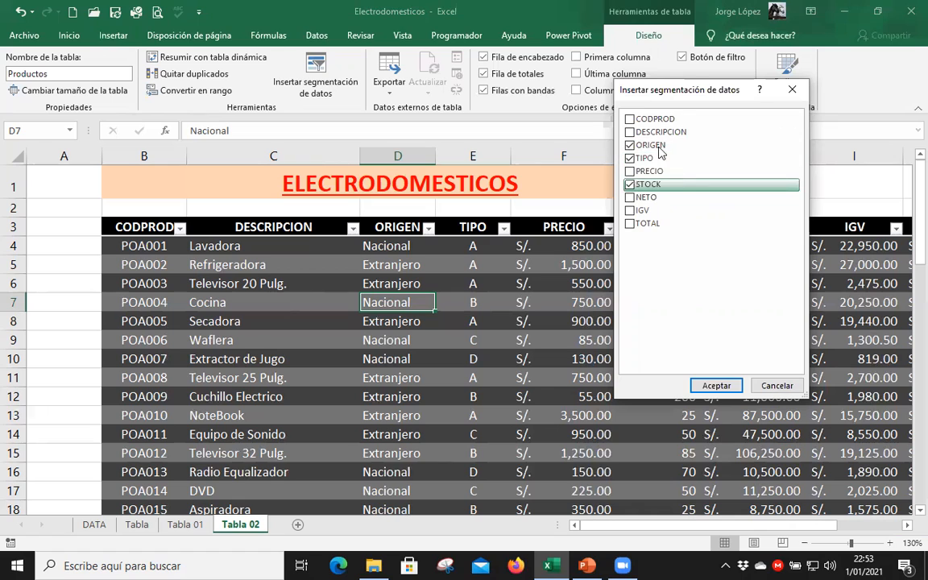
click(714, 384)
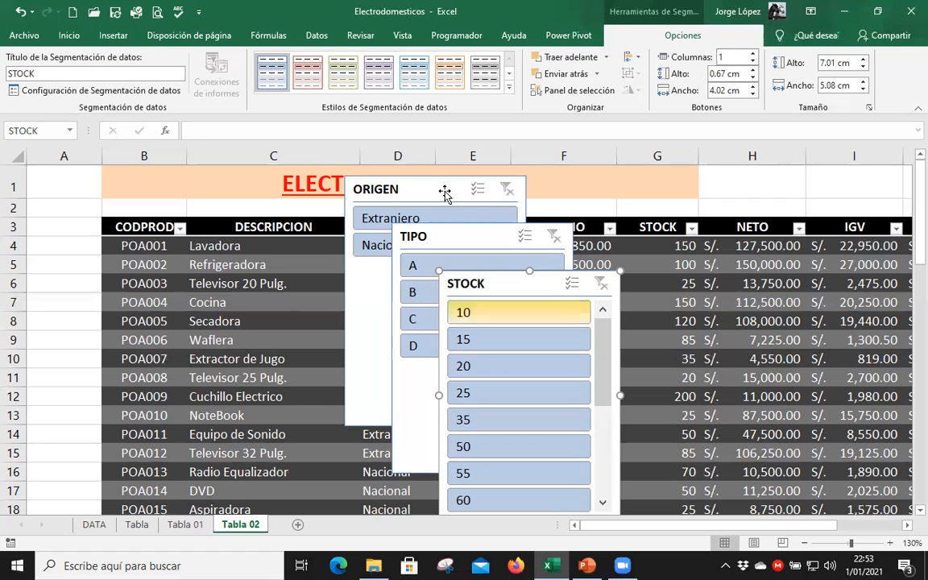
Move the ORIGEN slicer over columns B and C at the top of the sheet.
drag(440, 190, 202, 178)
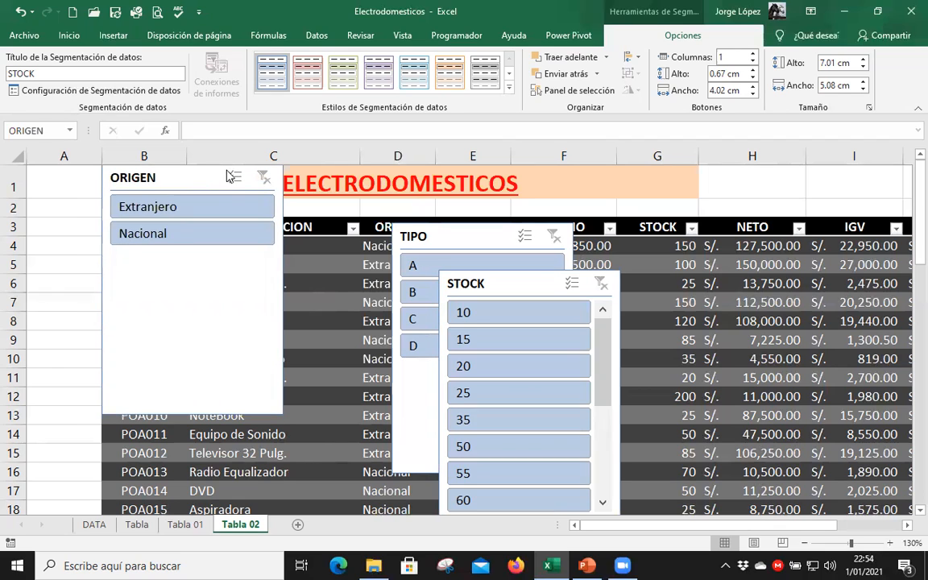
click(232, 176)
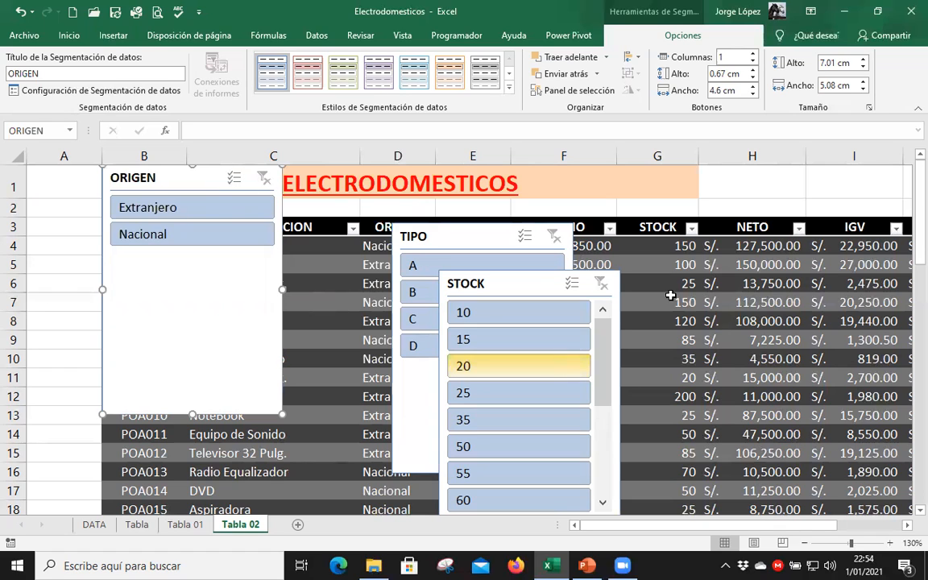
click(676, 263)
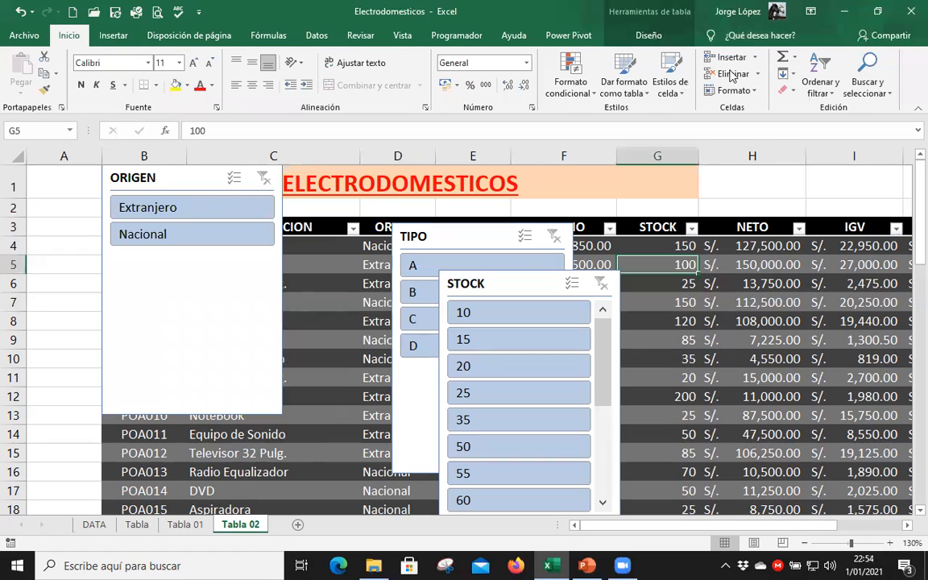
click(649, 36)
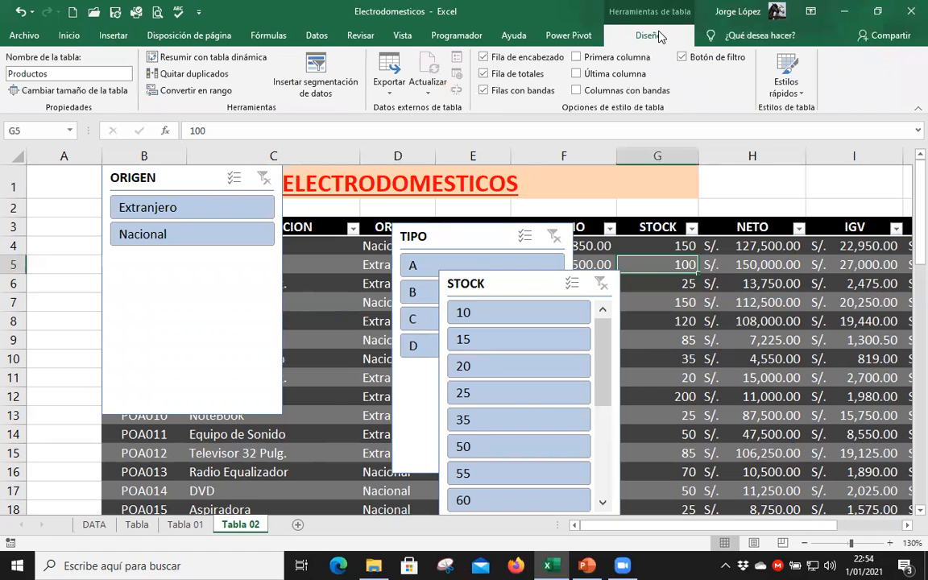
Set the ORIGEN slicer to arrange its buttons in 2 columns.
click(158, 184)
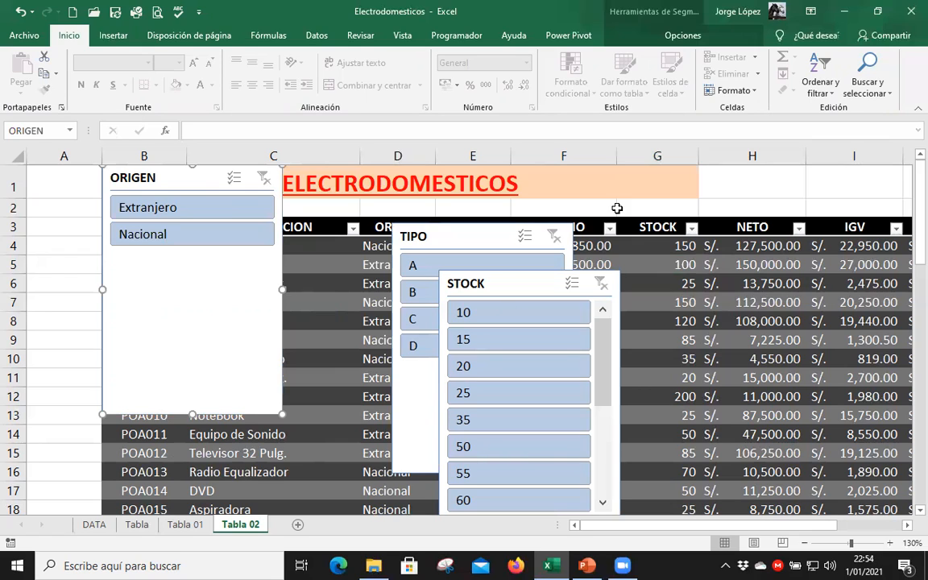
click(686, 37)
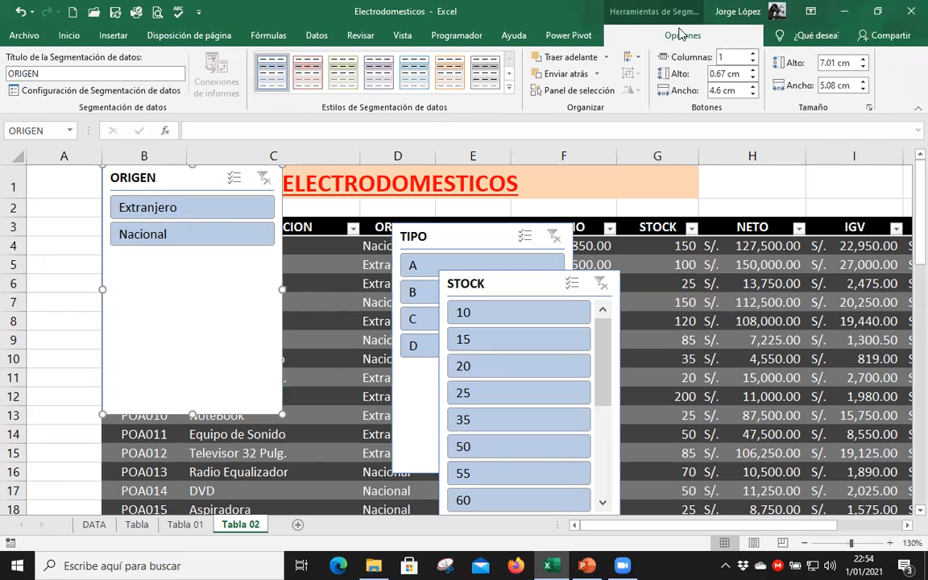
click(753, 53)
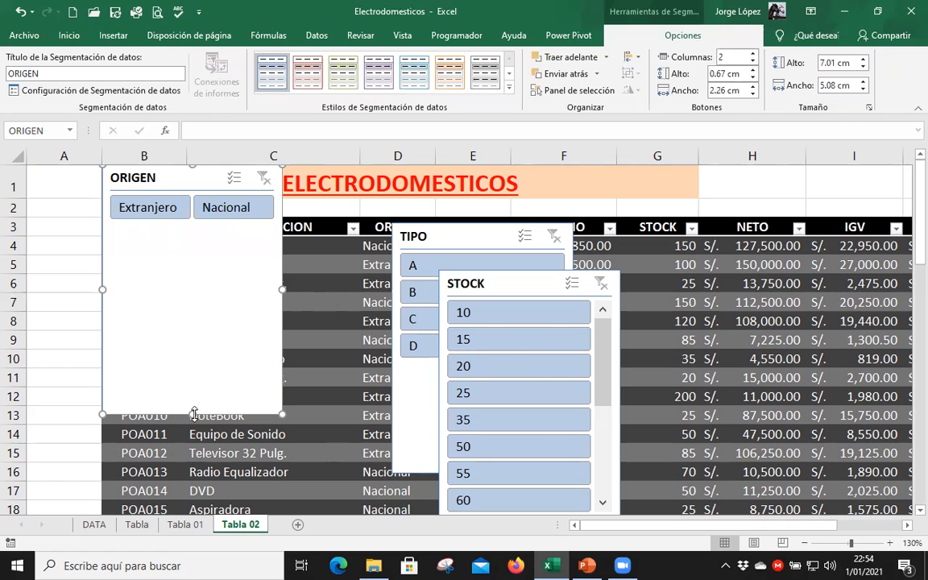
Reduce the ORIGEN slicer's height to about 1.57 cm and make row 2 slightly taller so the slicer clears the table header.
click(234, 211)
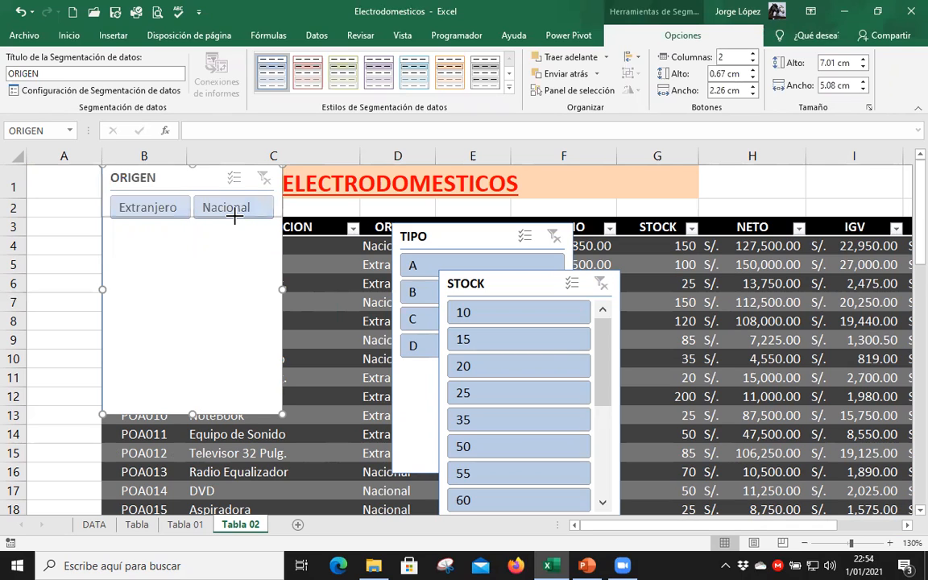
drag(235, 220, 234, 220)
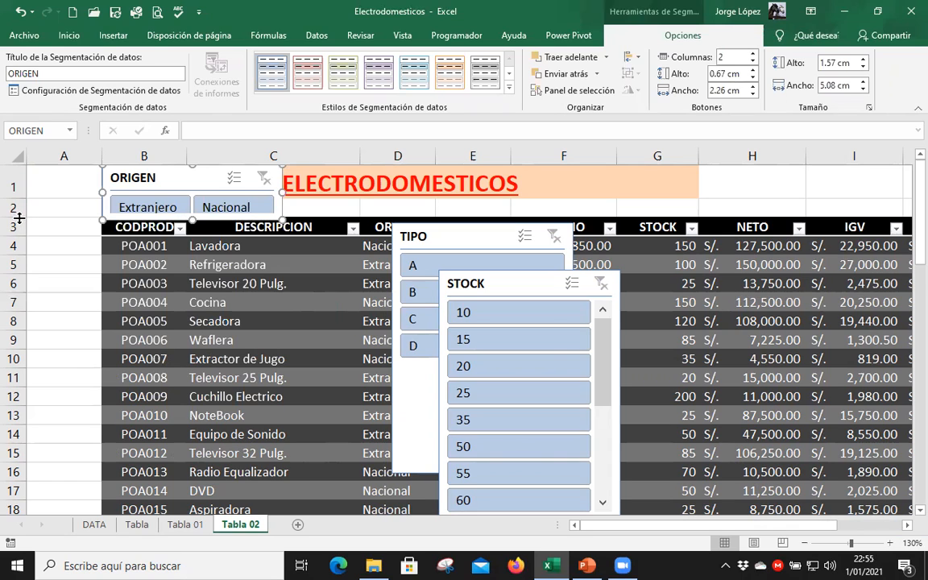
drag(19, 217, 16, 228)
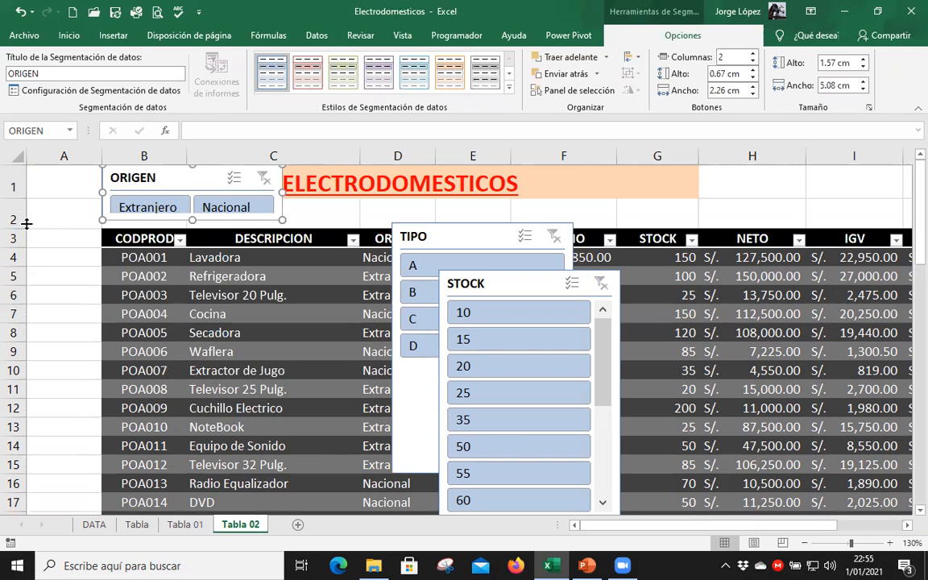
drag(28, 222, 26, 213)
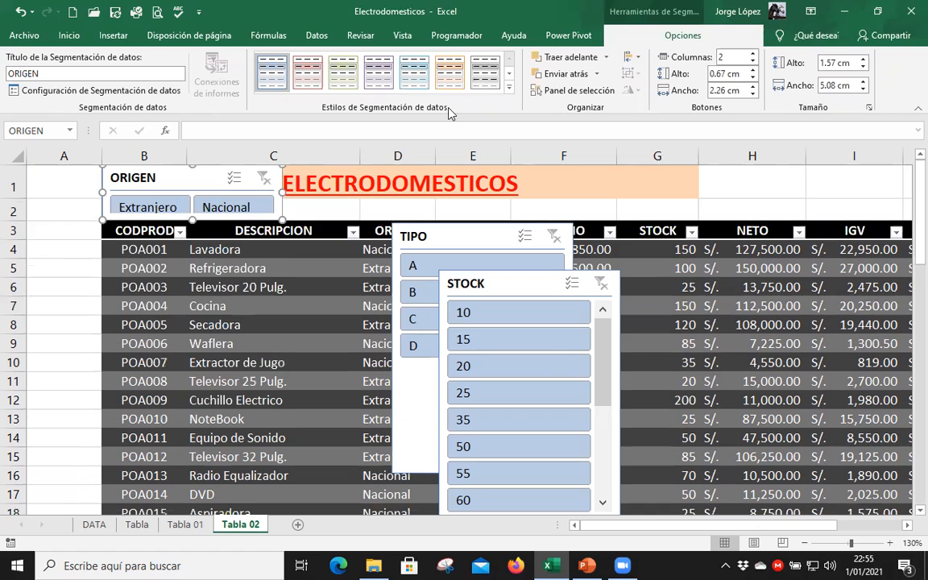
Apply the teal style from the Oscuro group to the ORIGEN slicer.
click(509, 89)
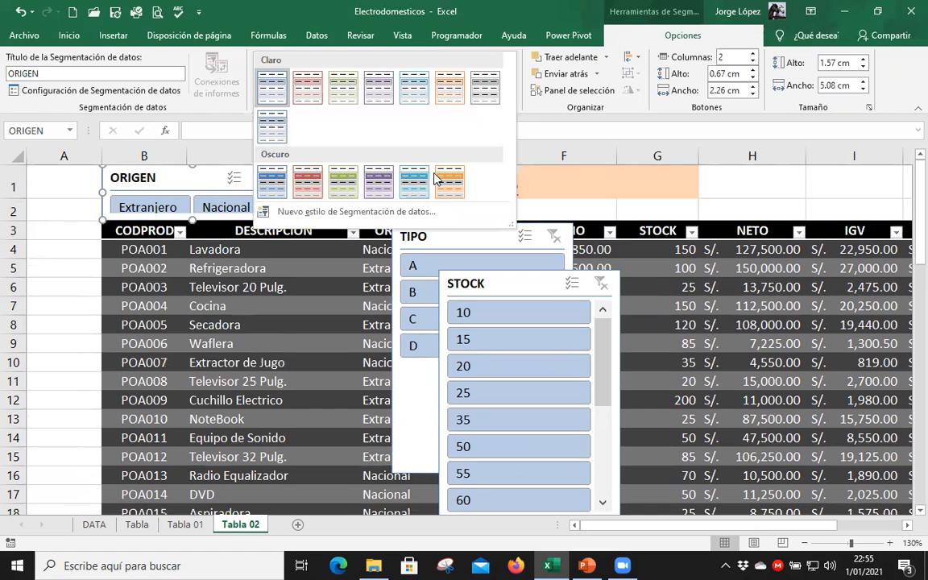
click(448, 177)
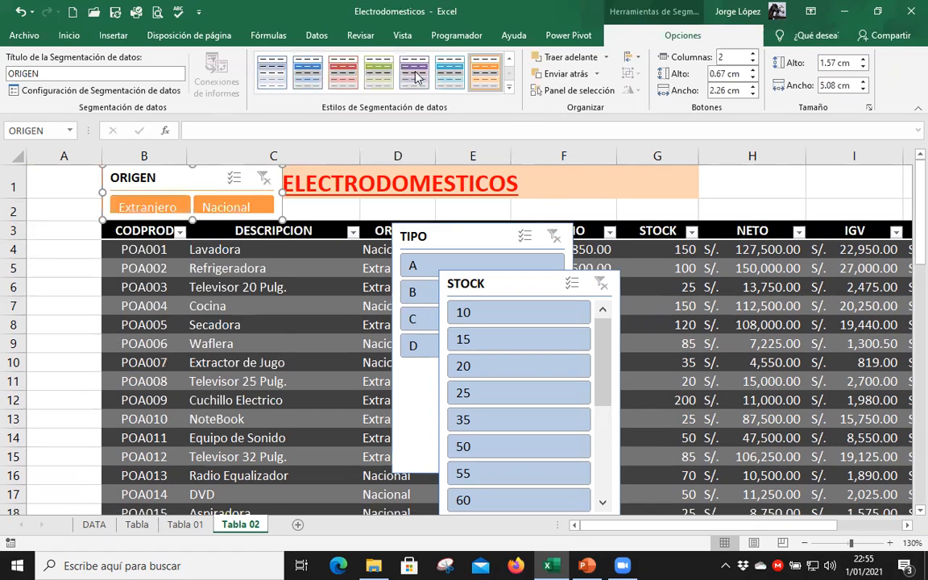
click(414, 71)
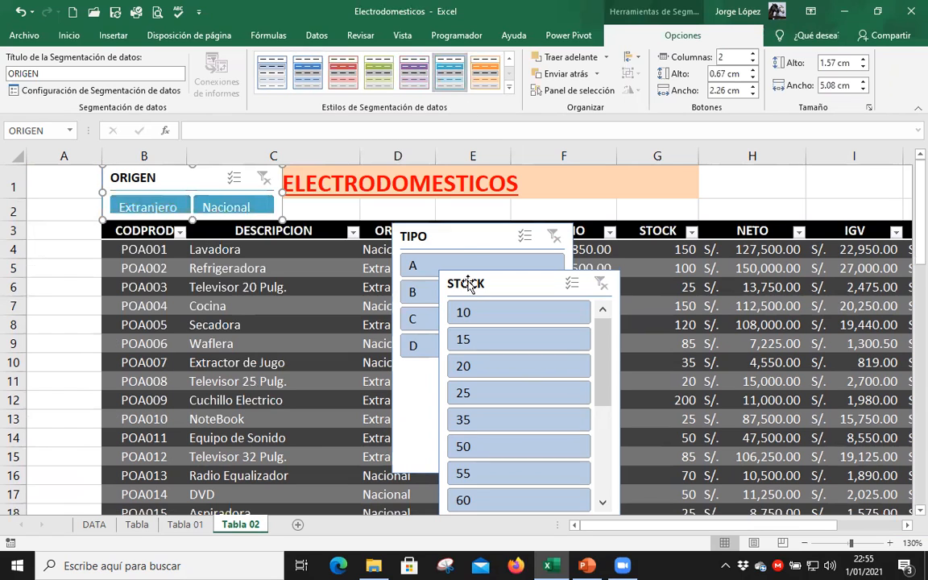
Fit the TIPO slicer beside ORIGEN in 4 columns, about 1.58 cm high, with the red Oscuro style.
drag(455, 240, 348, 181)
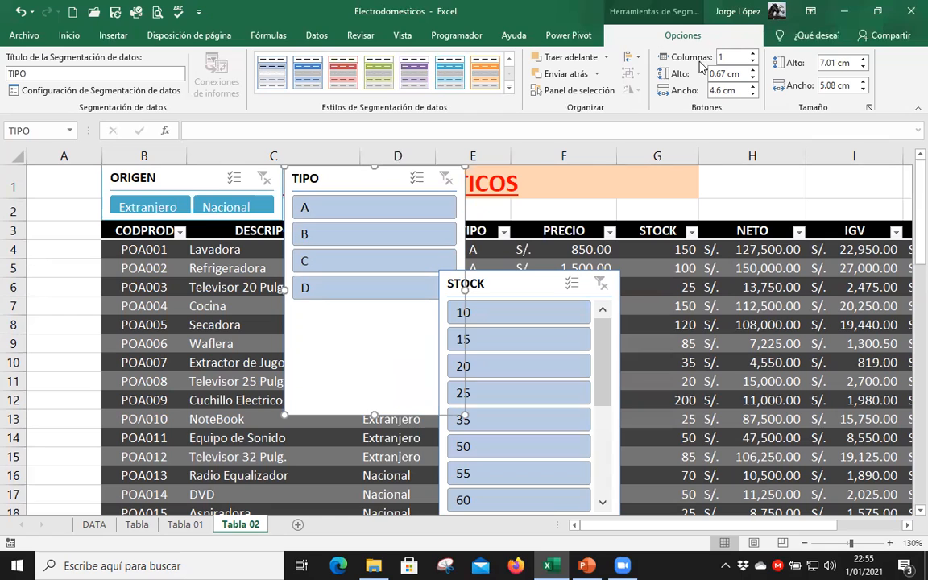
click(753, 55)
click(753, 55)
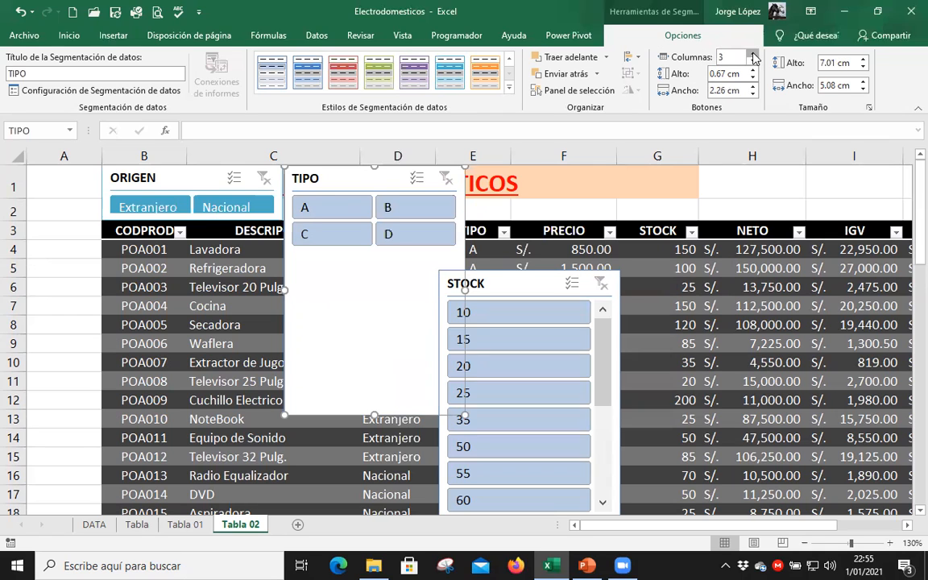
click(753, 54)
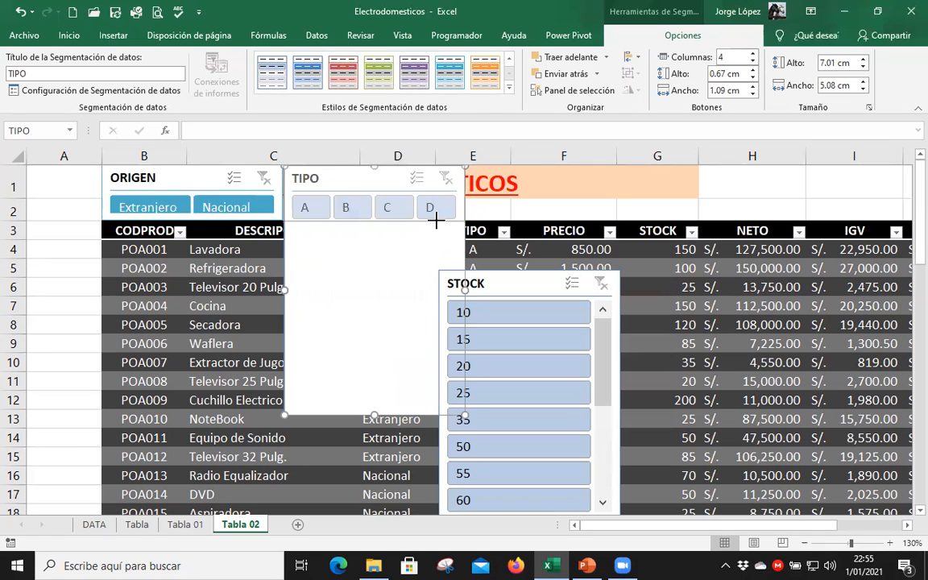
drag(435, 220, 435, 220)
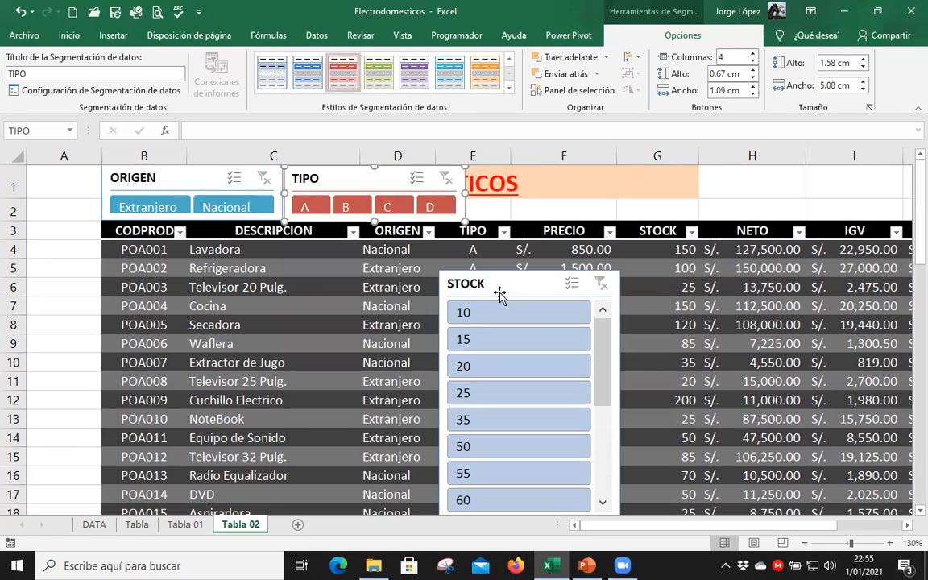
Move the STOCK slicer beside TIPO and arrange its buttons in 7 columns.
drag(503, 281, 530, 176)
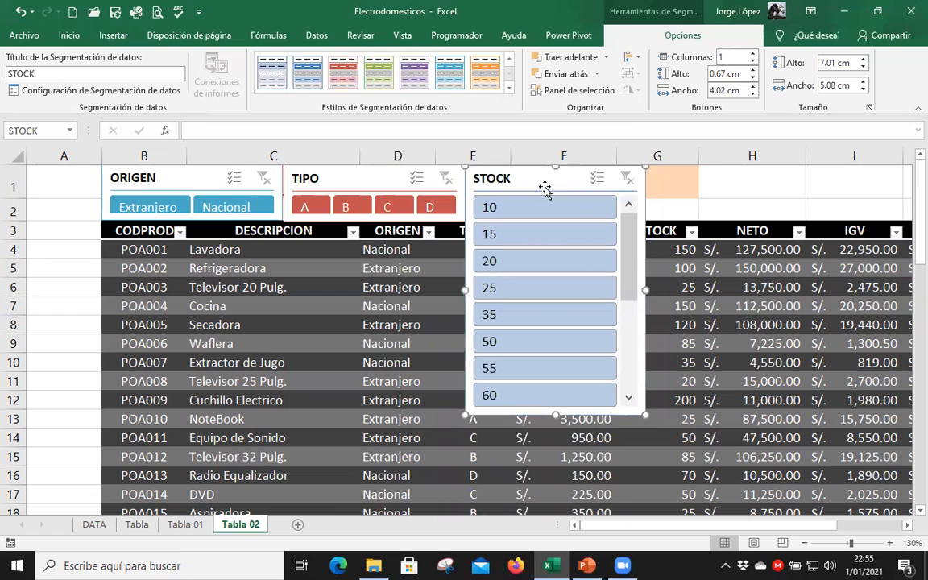
click(752, 53)
click(752, 53)
click(752, 54)
click(752, 53)
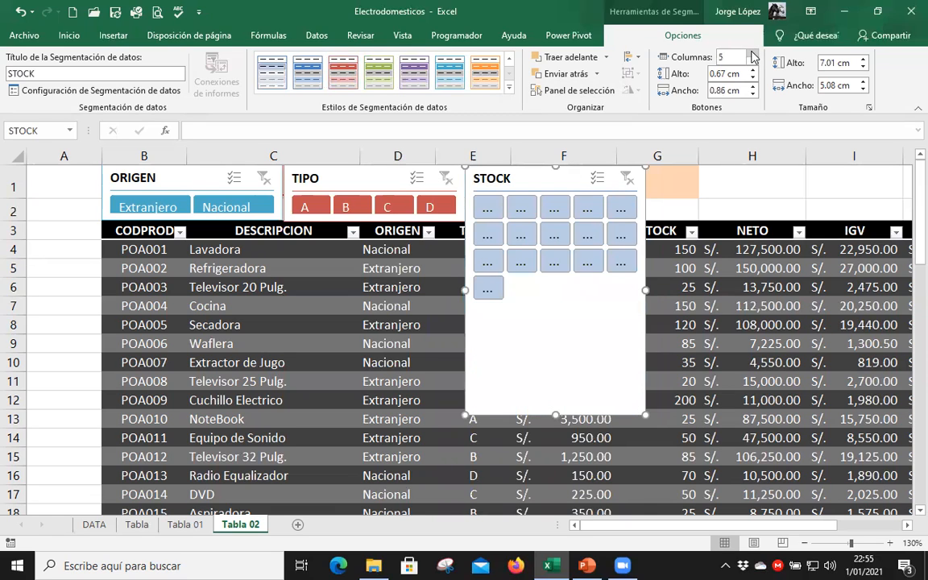
click(752, 53)
click(752, 54)
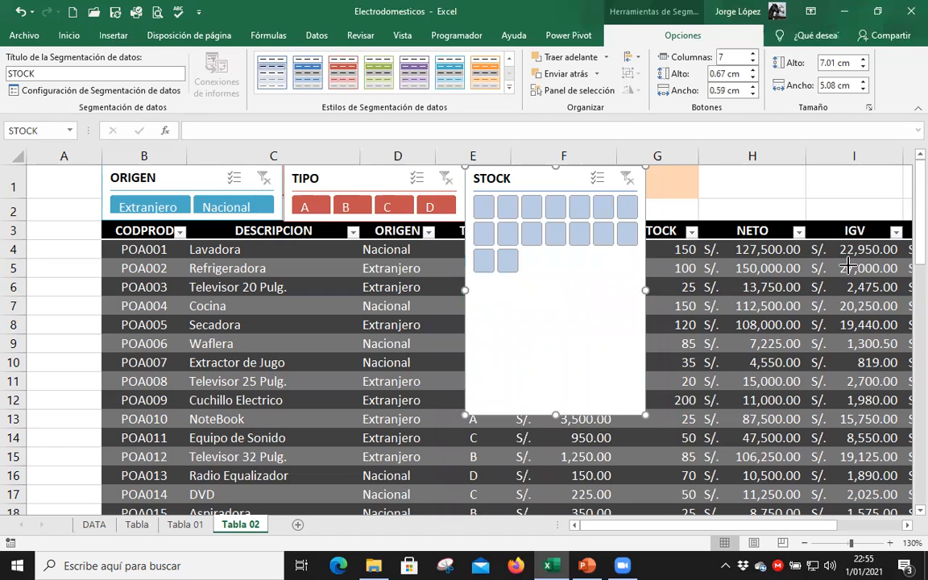
Widen the STOCK slicer to about 15.32 cm so it reaches the end of column J.
scroll(909, 254, right, 3)
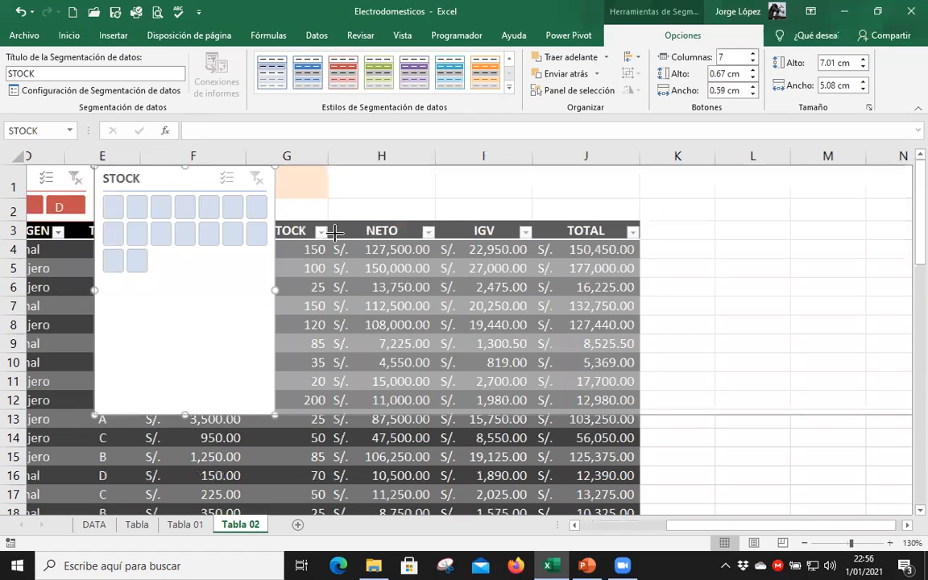
scroll(337, 232, right, 3)
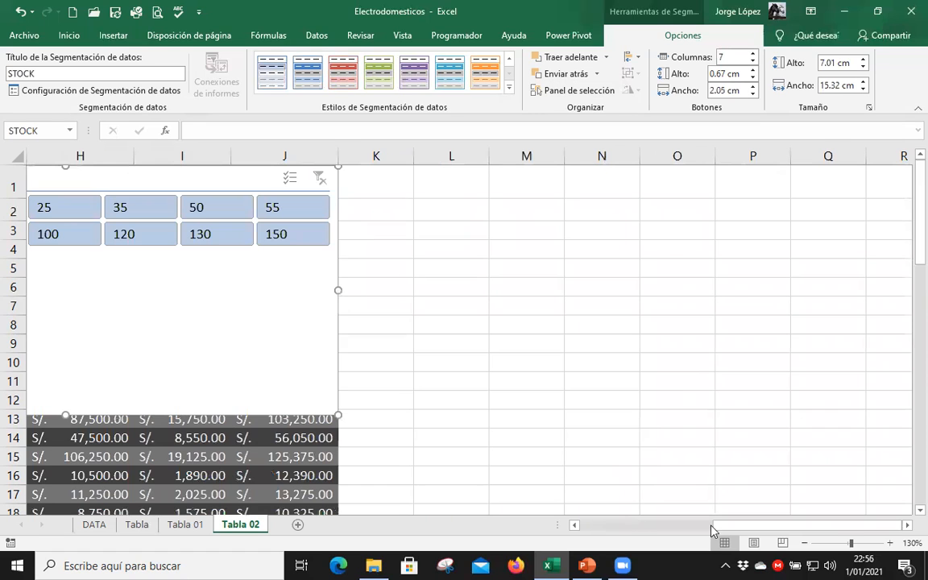
scroll(640, 528, left, 5)
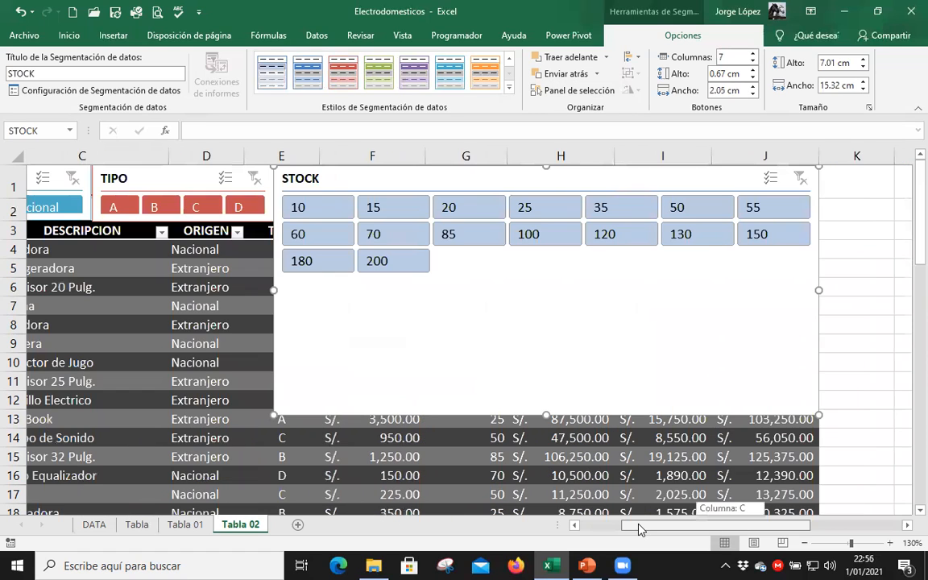
scroll(714, 201, left, 1)
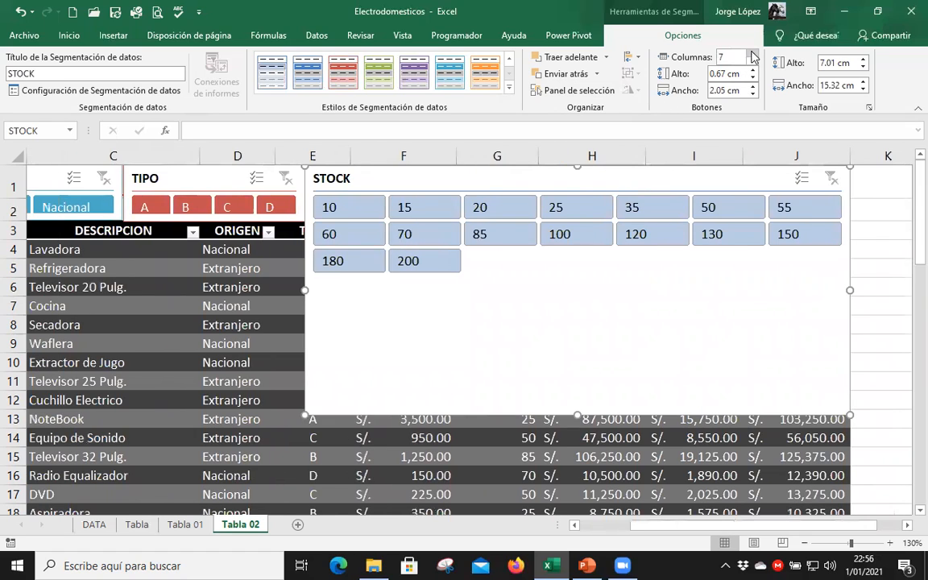
Set the STOCK slicer to 8 button columns and reduce its height to about 2.29 cm.
click(752, 53)
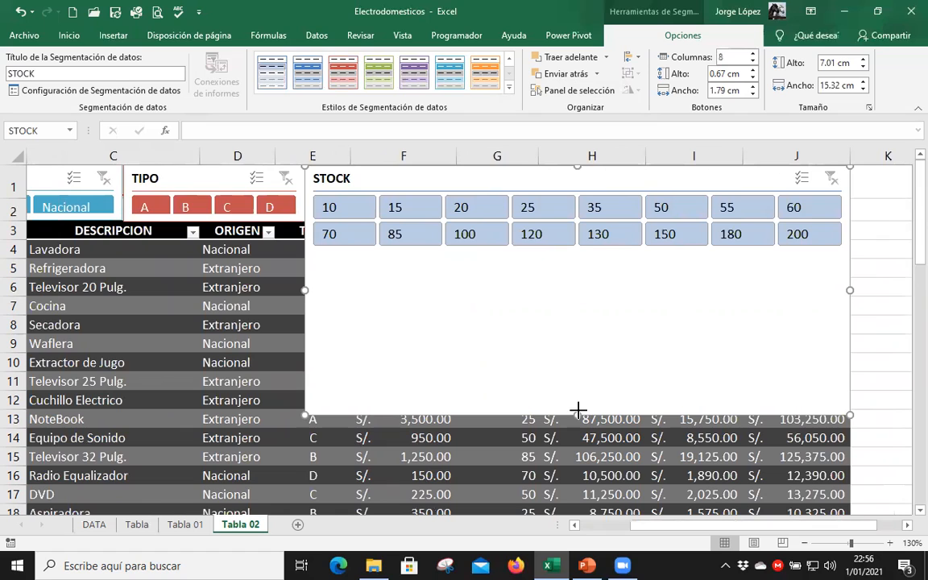
drag(578, 410, 587, 248)
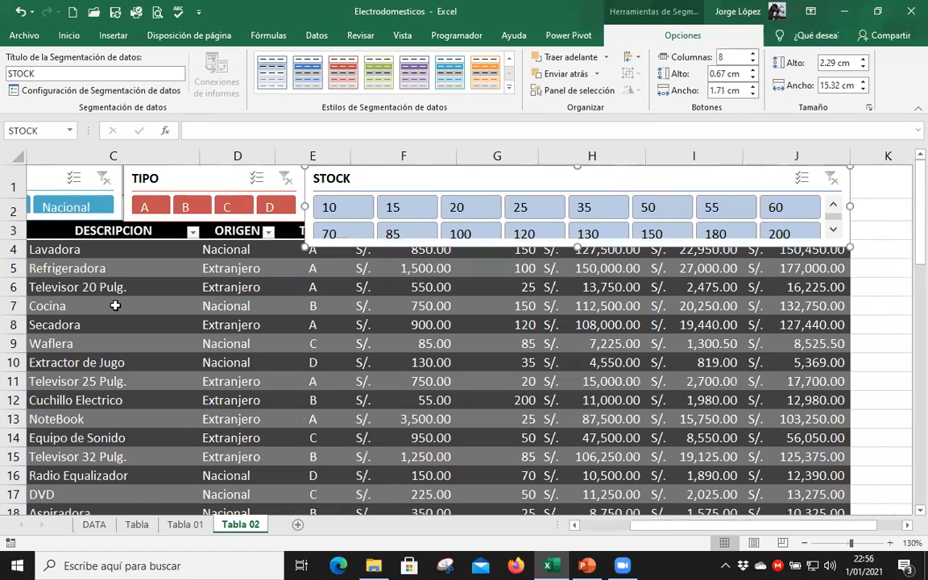
Insert a row above row 2 and extend the TIPO and ORIGEN slicers down into row 3.
drag(646, 526, 568, 528)
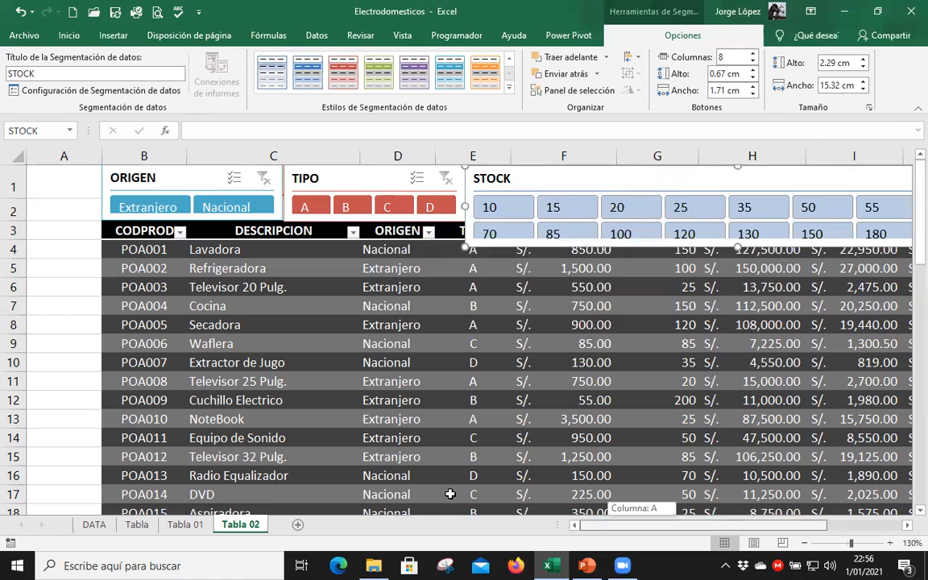
click(14, 210)
click(41, 319)
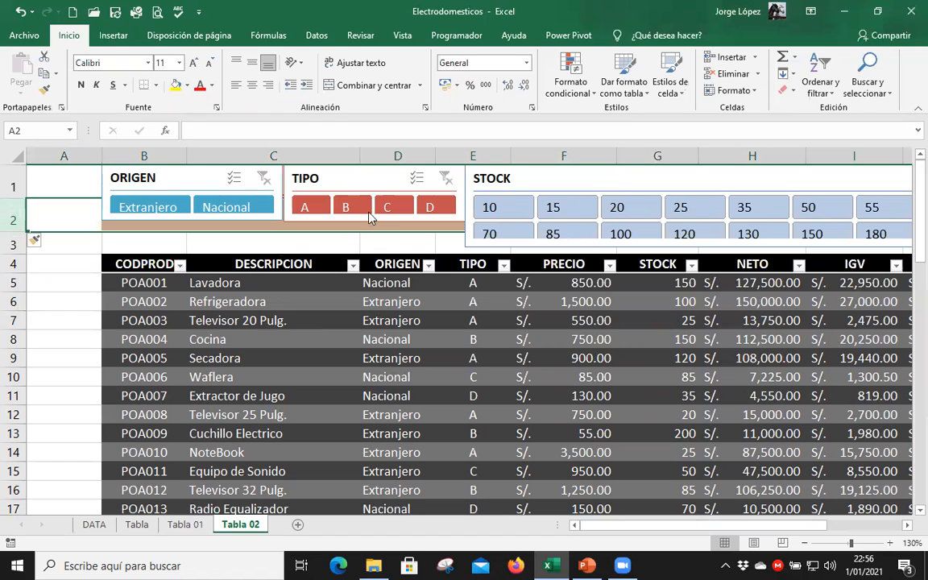
drag(373, 219, 375, 245)
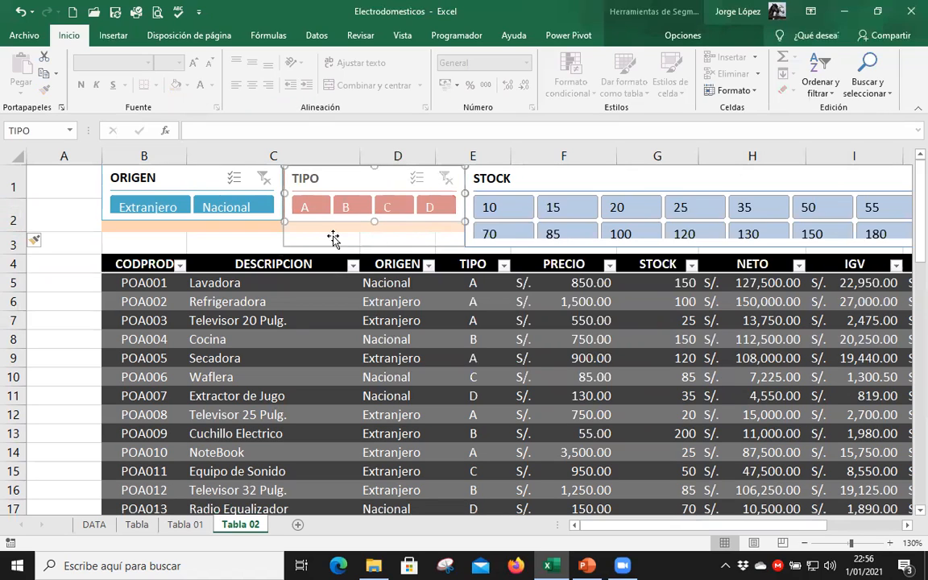
drag(195, 220, 210, 245)
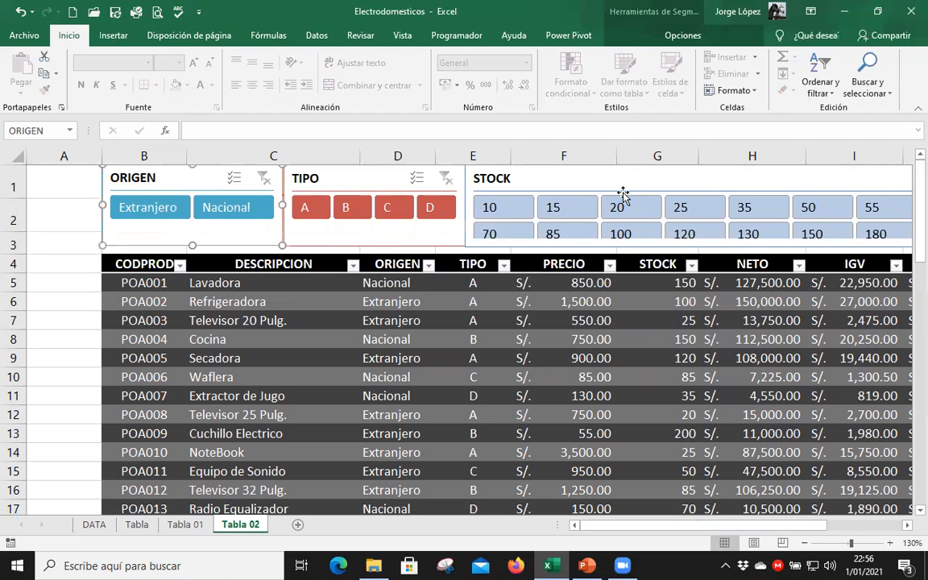
Apply the green Oscuro style to the STOCK slicer and increase its height to about 2.41 cm.
click(621, 184)
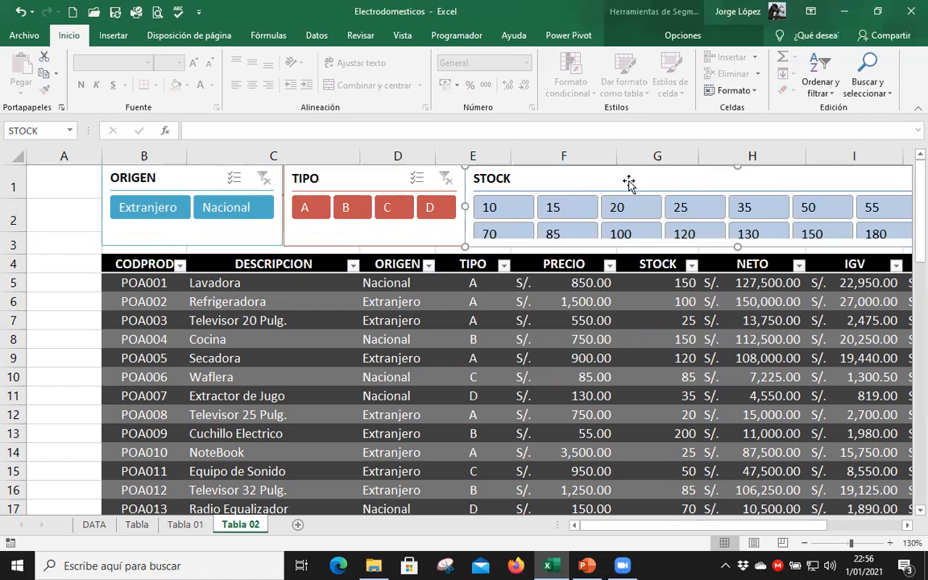
click(683, 35)
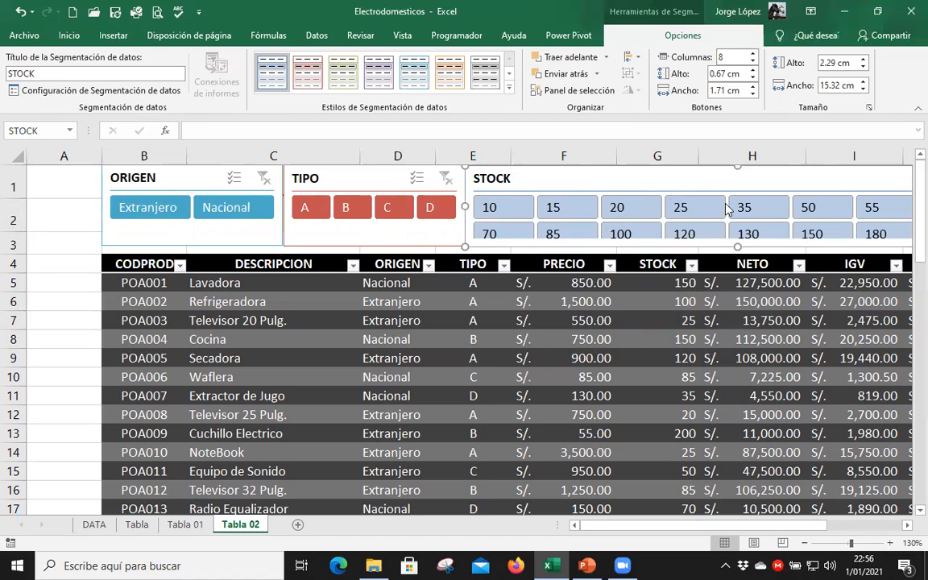
click(906, 530)
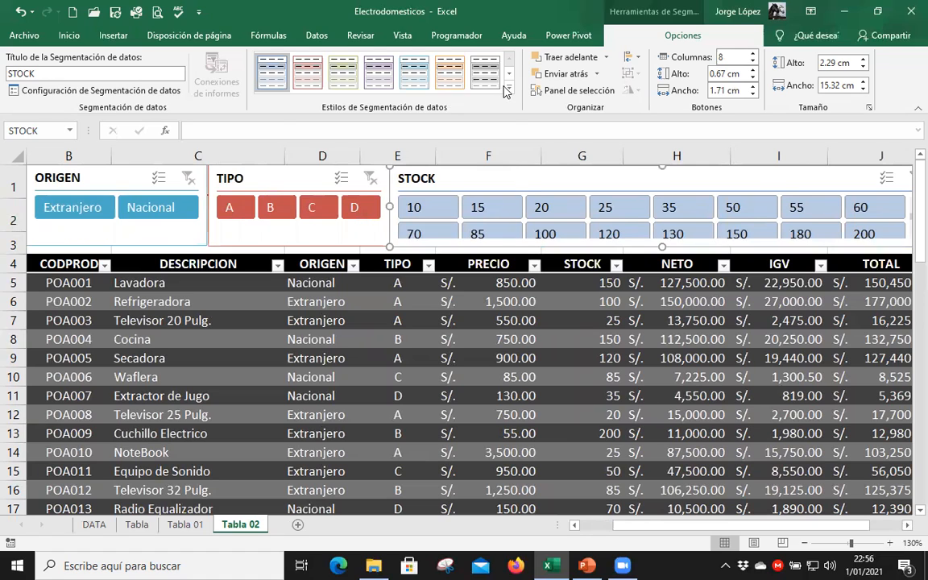
click(508, 89)
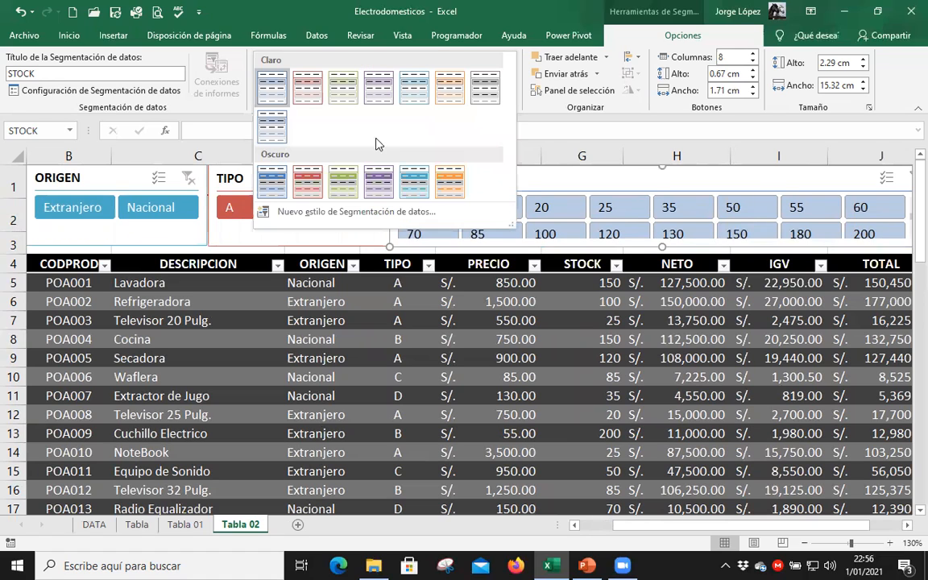
click(341, 184)
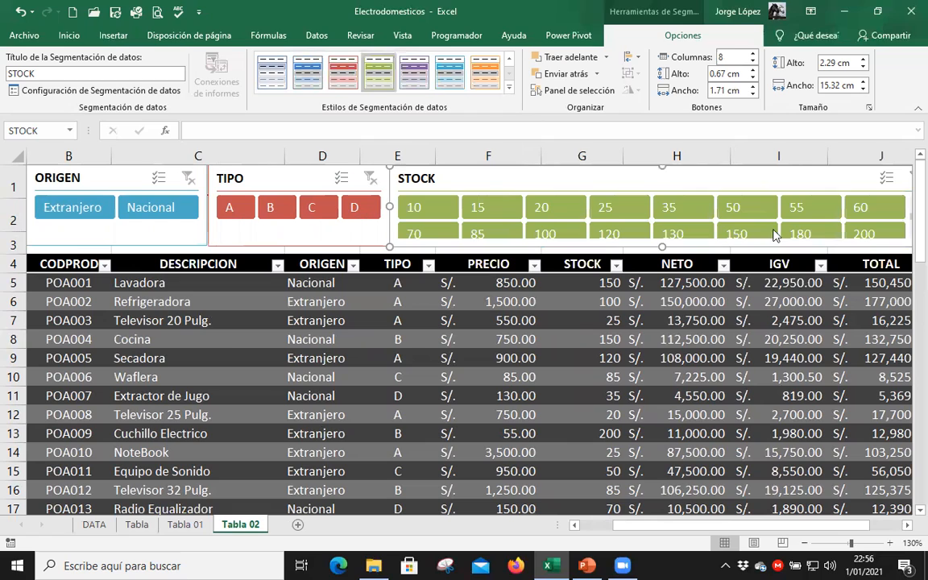
click(662, 247)
drag(785, 263, 739, 242)
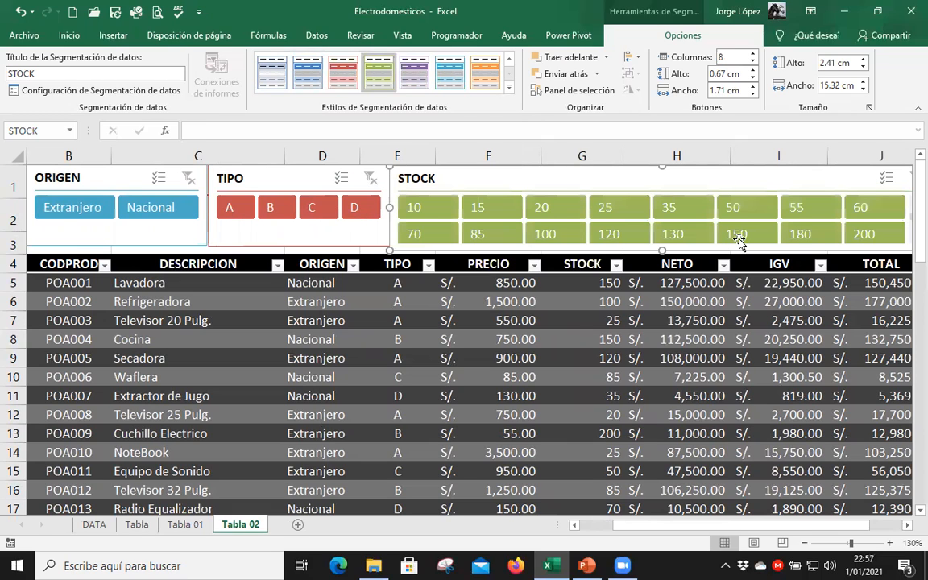
Filter the table's ORIGEN column to show only Extranjero products, using the column filter.
click(224, 285)
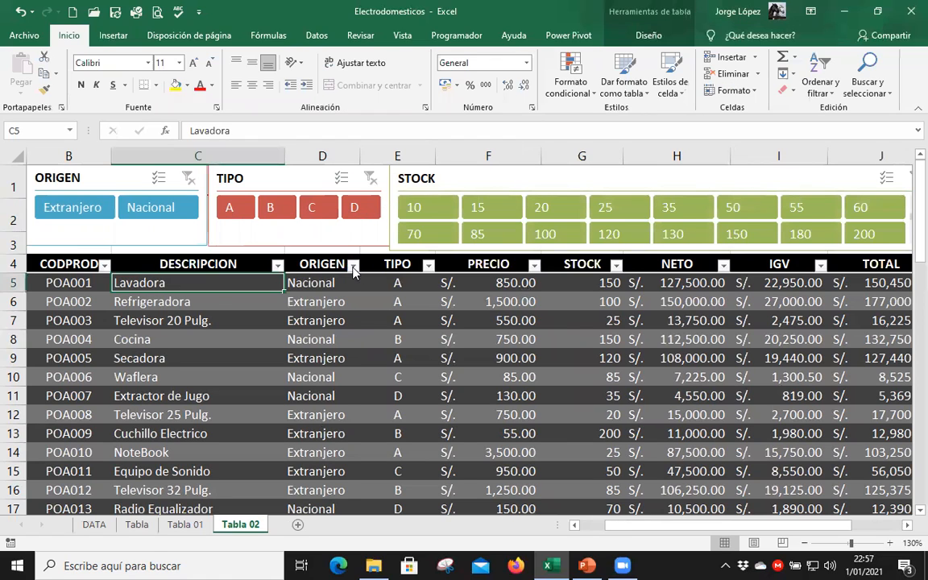
click(353, 265)
click(197, 420)
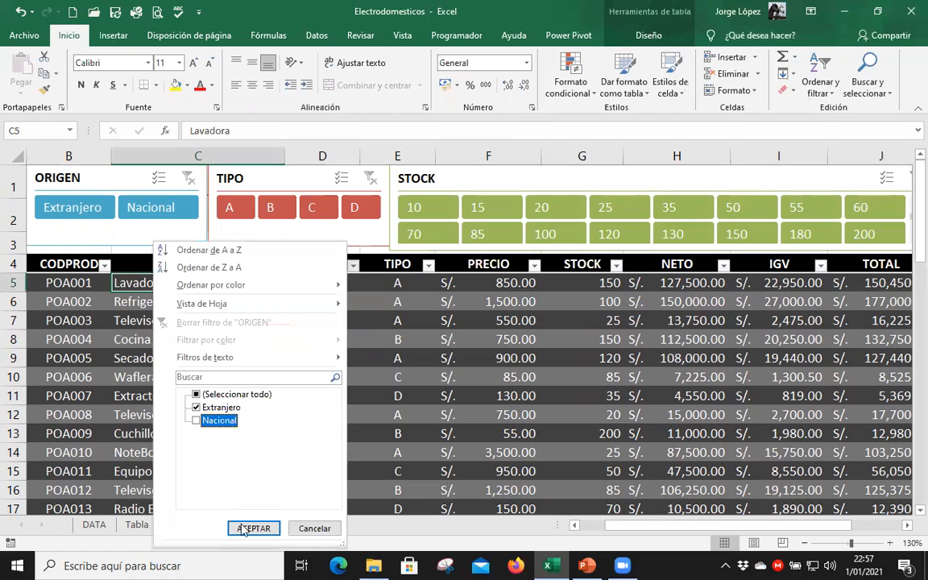
key(Return)
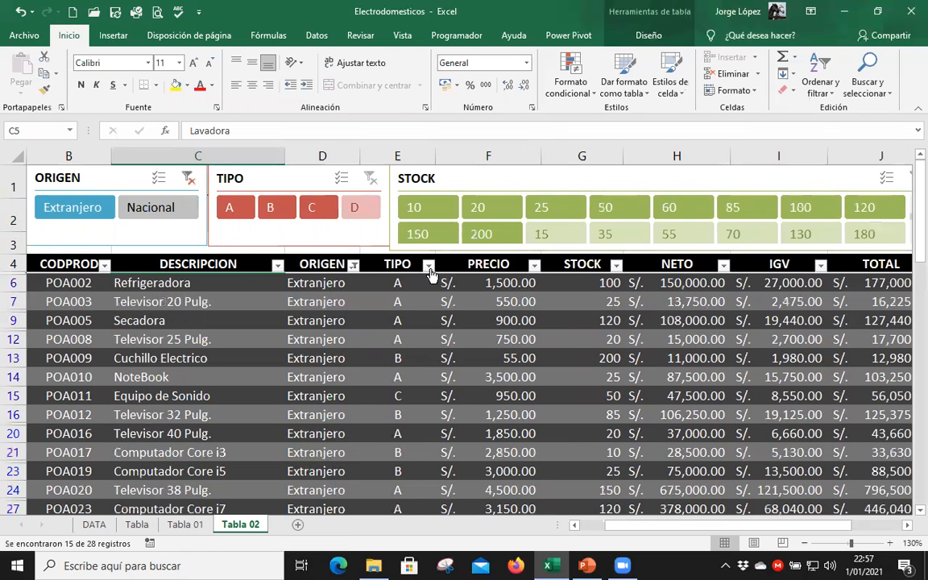
Filter the table's TIPO column to show only type B products, using the column filter.
click(429, 267)
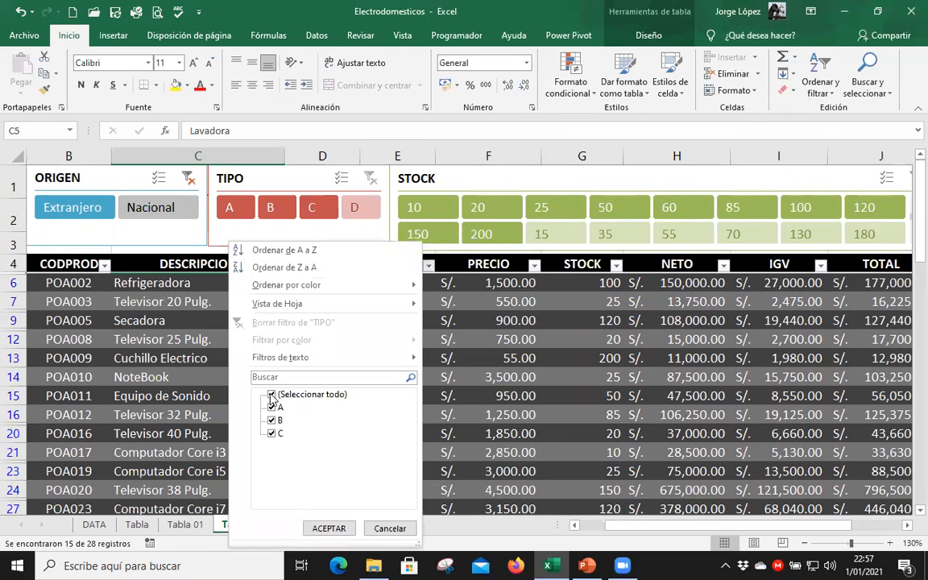
click(271, 394)
click(271, 419)
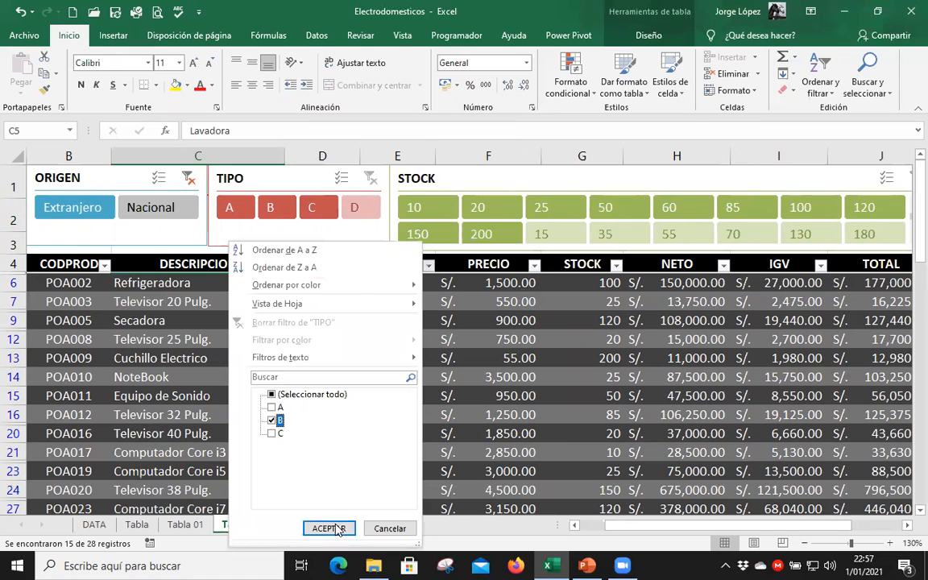
click(328, 528)
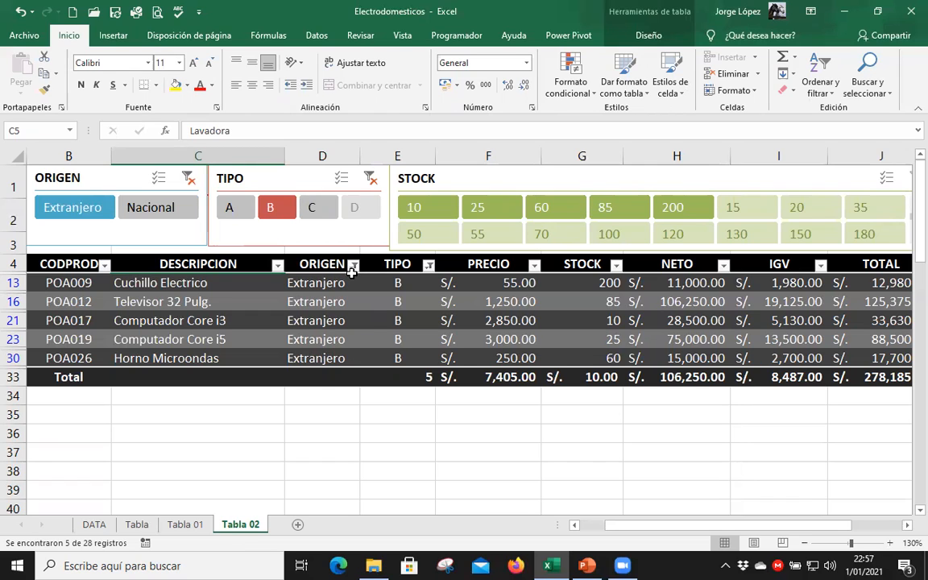
Clear the TIPO and ORIGEN slicer filters and filter the table to Nacional products.
click(373, 180)
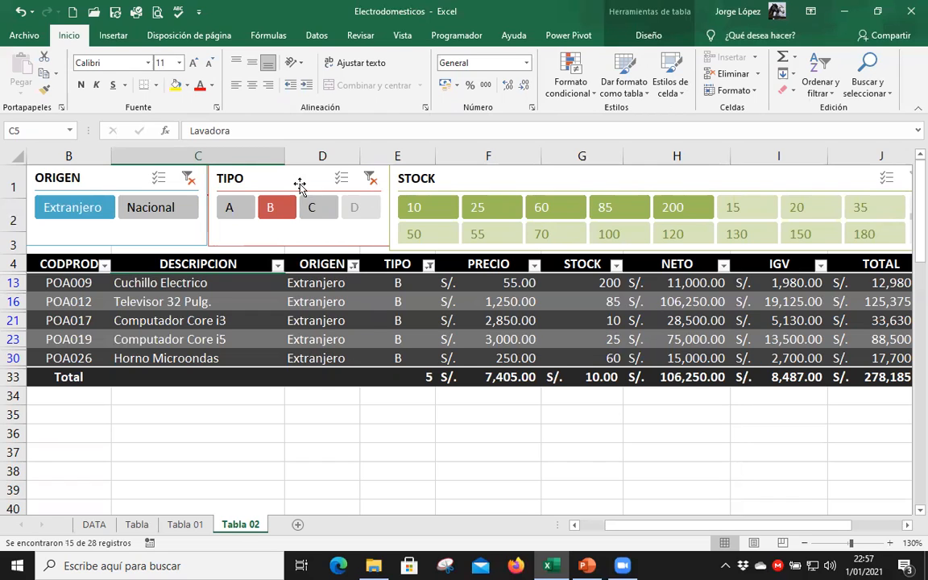
click(195, 180)
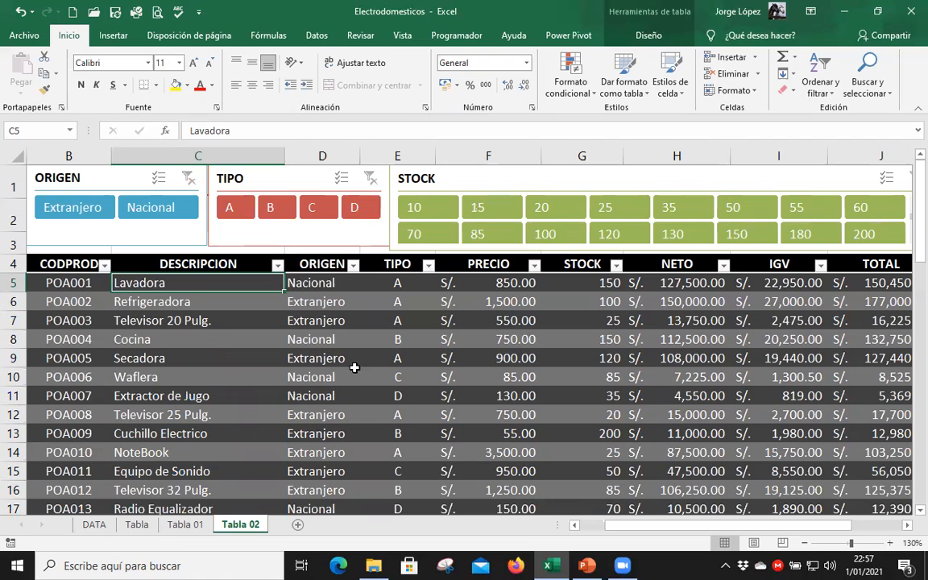
click(145, 205)
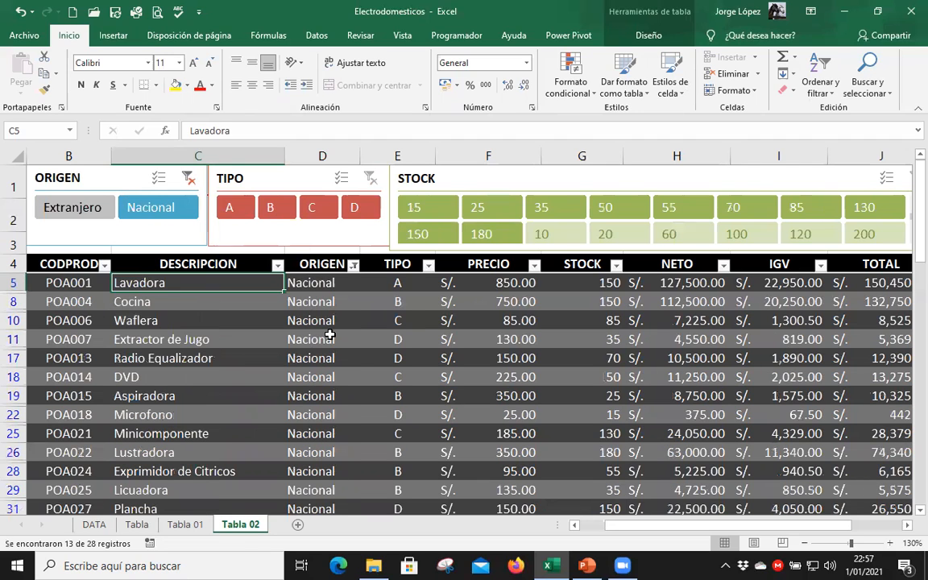
scroll(329, 334, down, 2)
scroll(329, 334, up, 2)
Filter the Nacional products through TIPO A, B, C and D in turn with the slicer, ending on B.
click(230, 210)
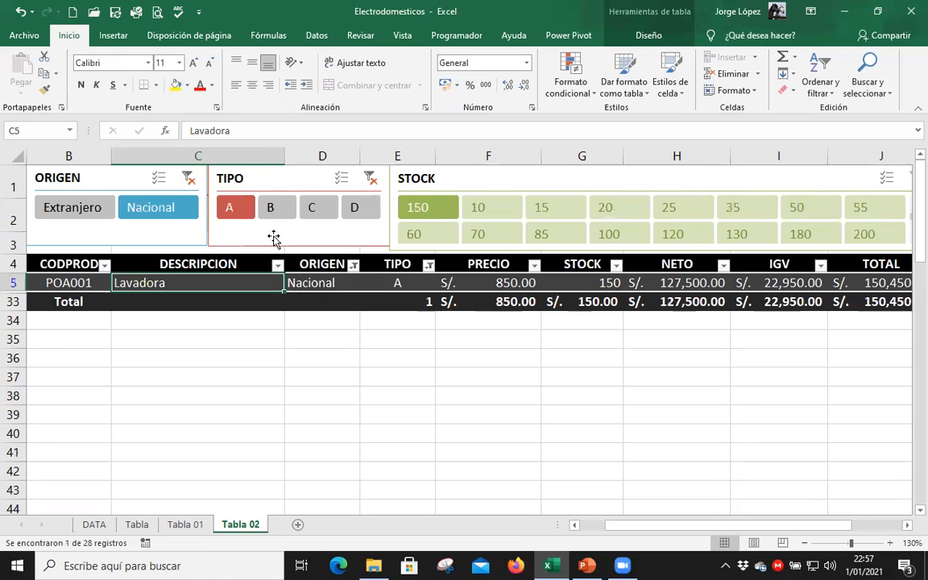
click(276, 208)
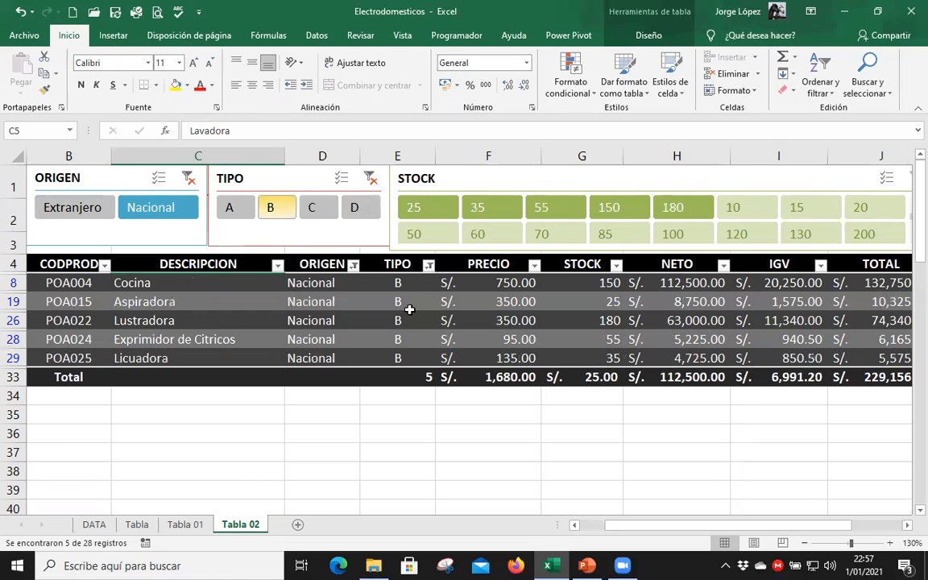
click(320, 210)
click(359, 209)
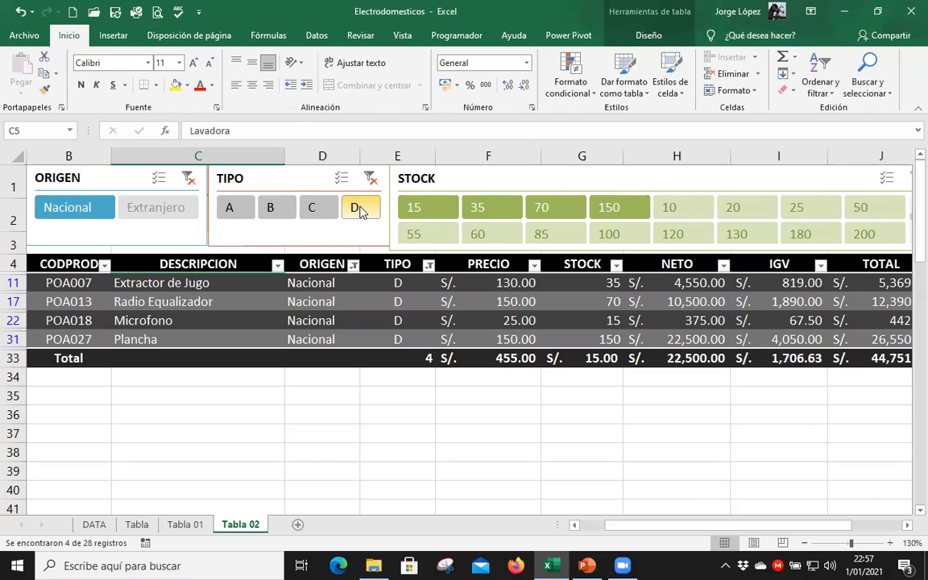
click(227, 209)
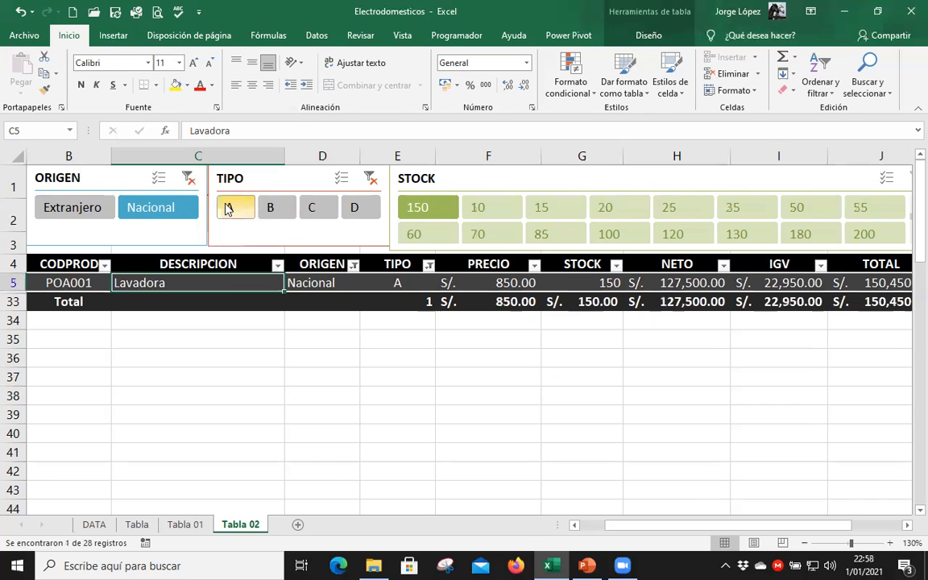
click(274, 209)
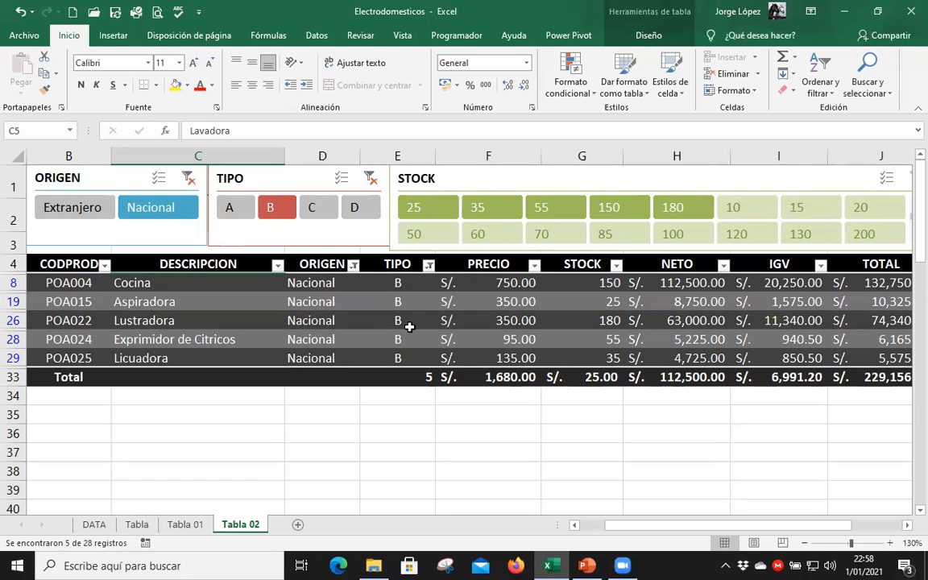
Filter the Nacional type B products by STOCK 150, 180 and 55 in turn with the slicer.
click(610, 214)
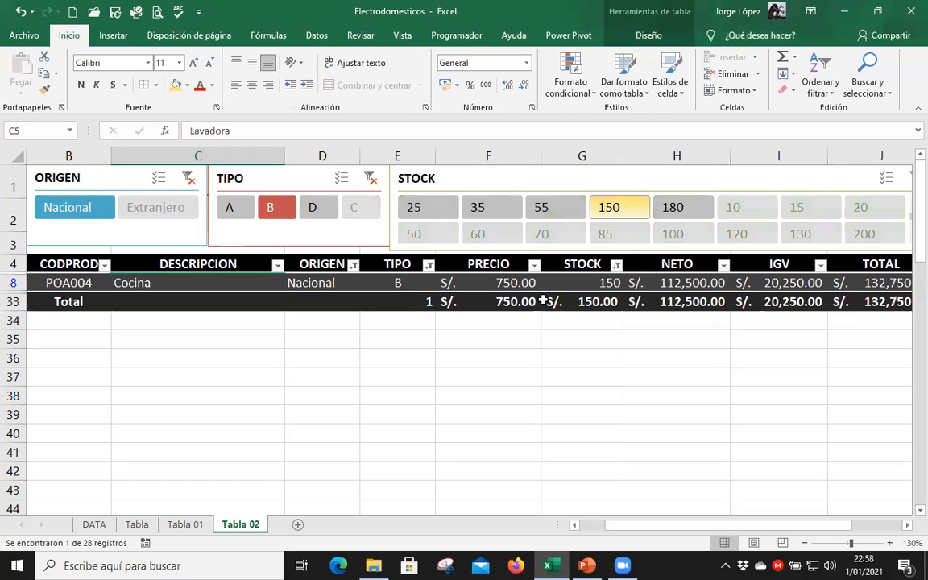
click(673, 207)
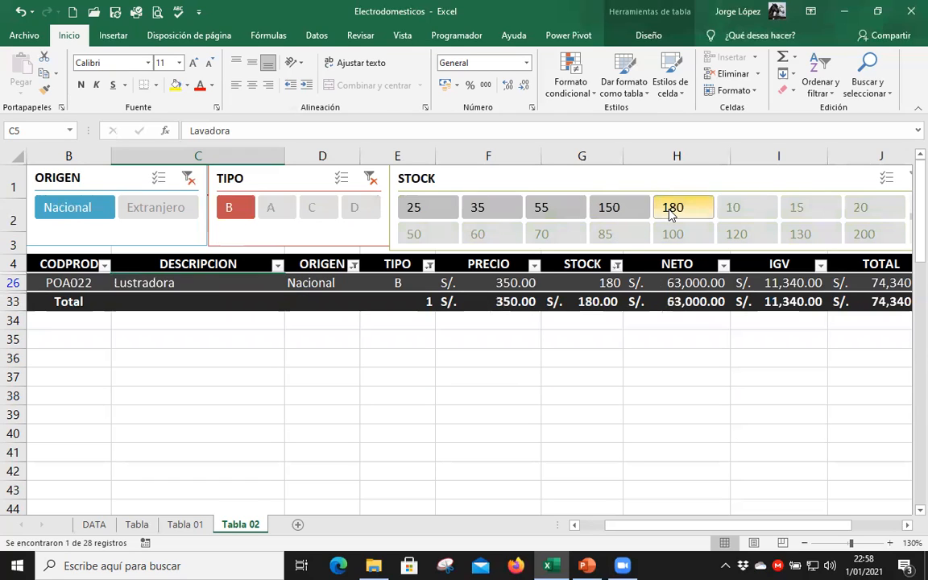
click(559, 212)
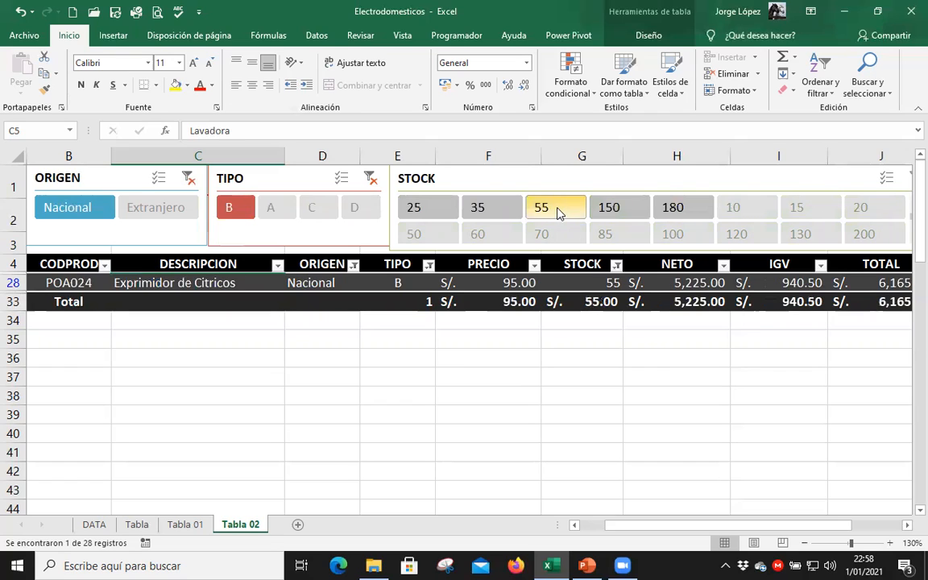
Switch the ORIGEN slicer to Extranjero and the TIPO slicer to A, keeping the STOCK filter.
click(167, 214)
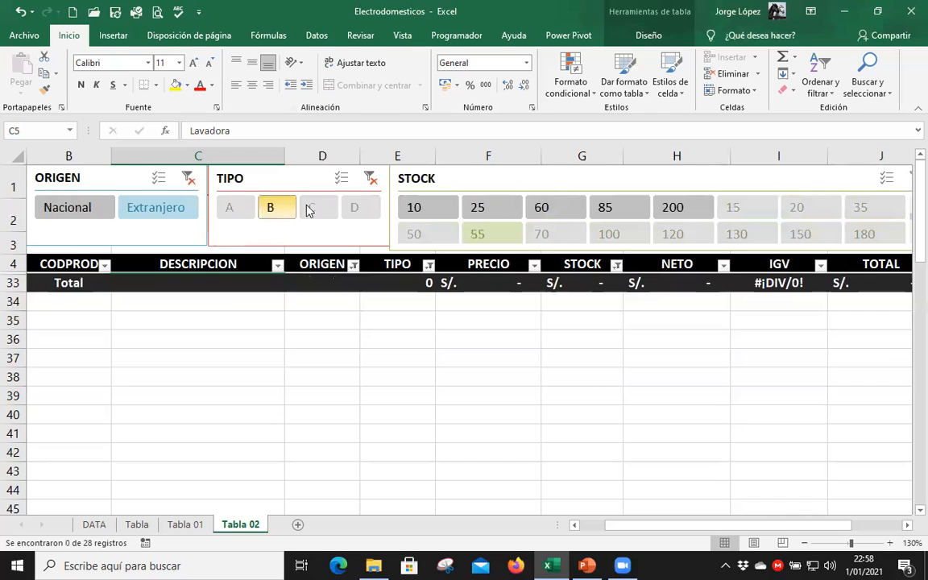
click(238, 208)
click(241, 210)
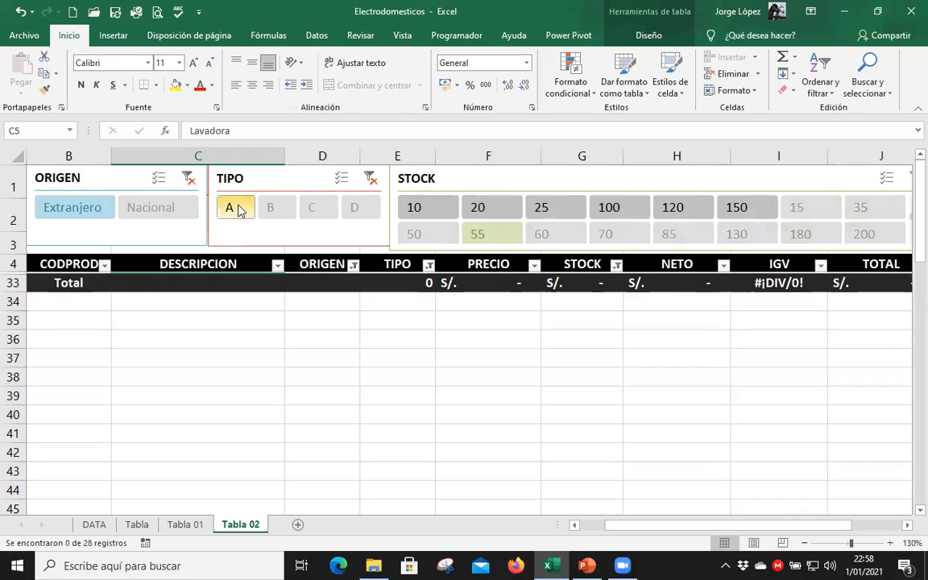
Clear the ORIGEN and STOCK slicer filters.
click(190, 179)
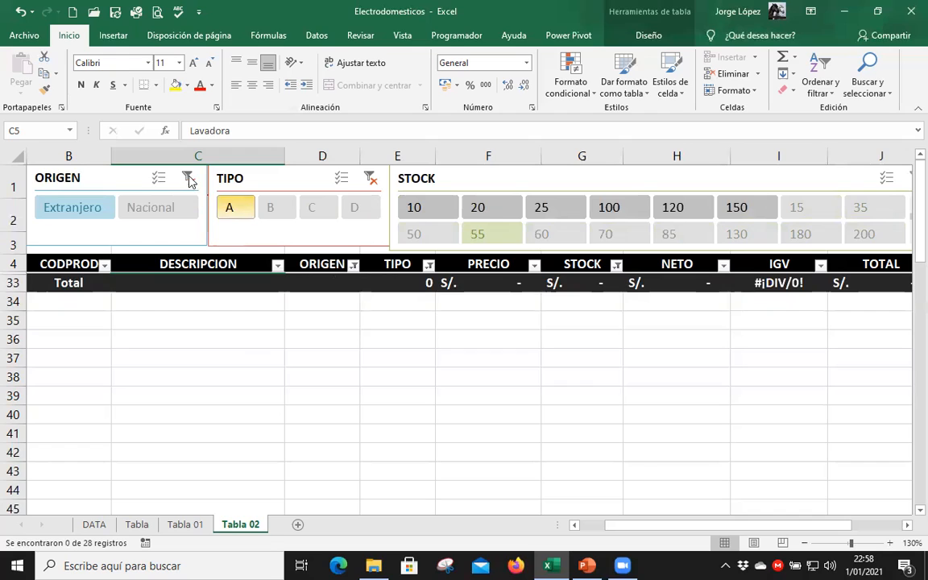
click(387, 182)
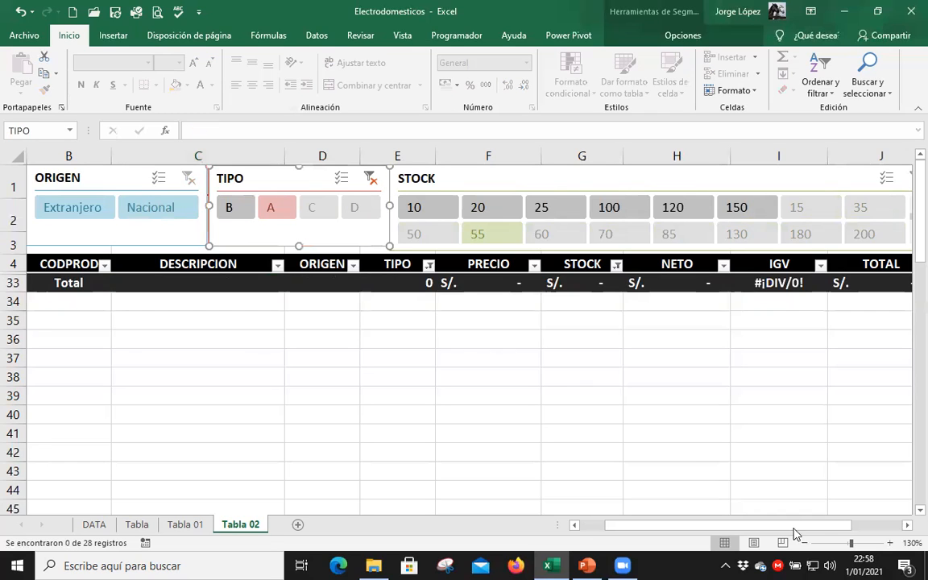
scroll(677, 217, right, 3)
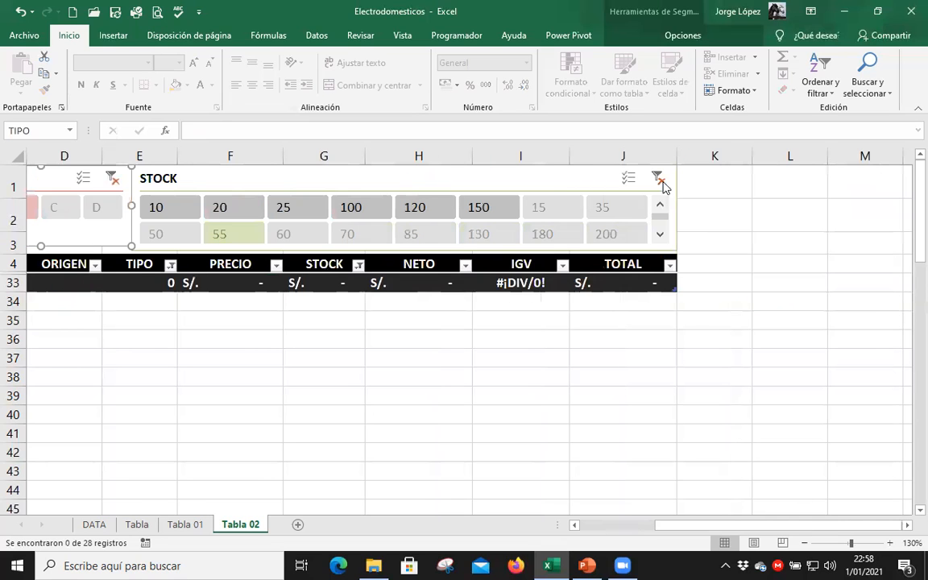
click(660, 180)
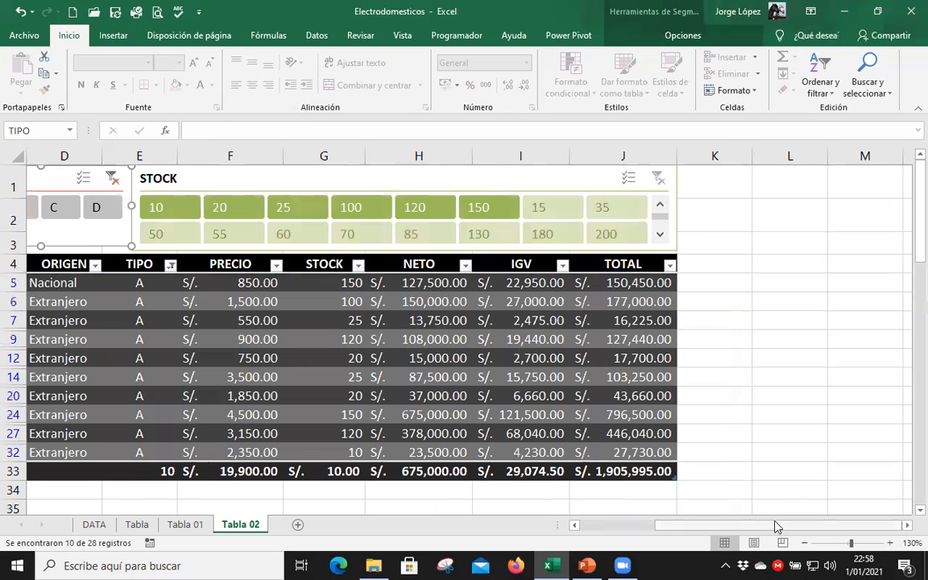
scroll(675, 534, left, 3)
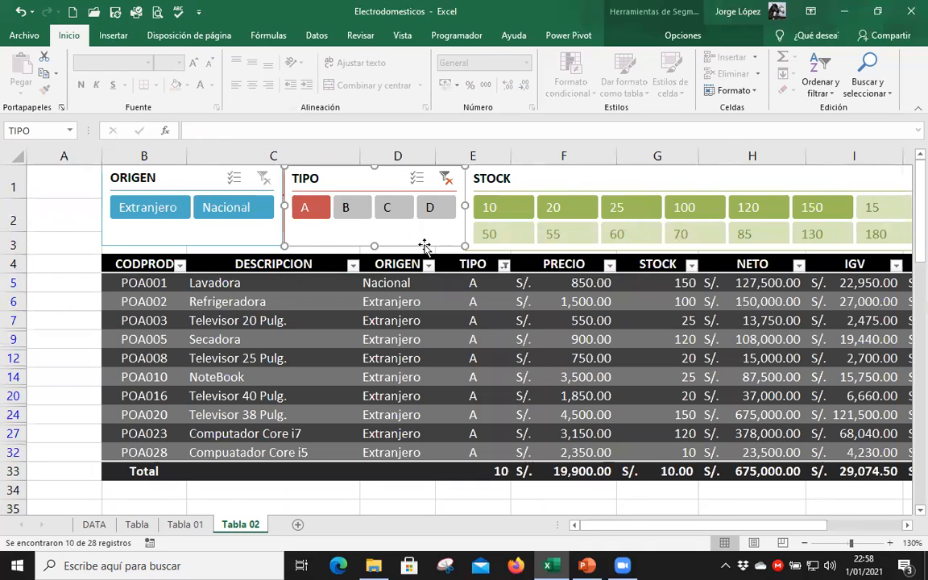
Filter the type A products to Nacional, and clear the TIPO and ORIGEN slicer filters.
click(242, 211)
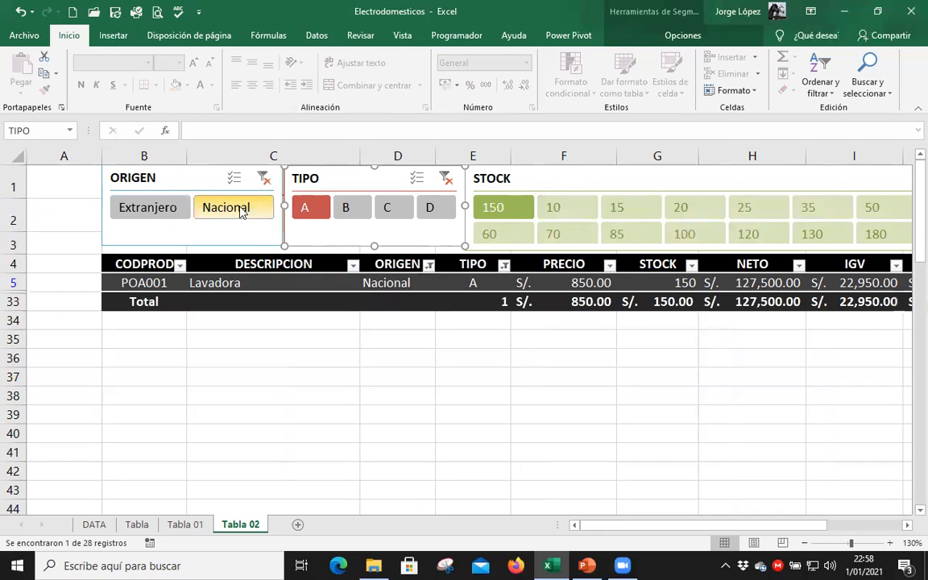
click(445, 178)
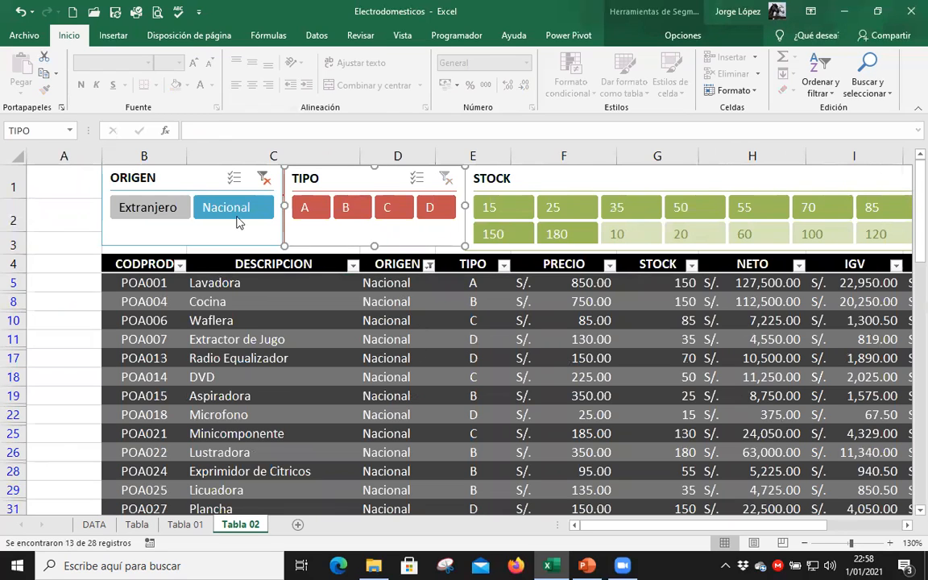
click(270, 183)
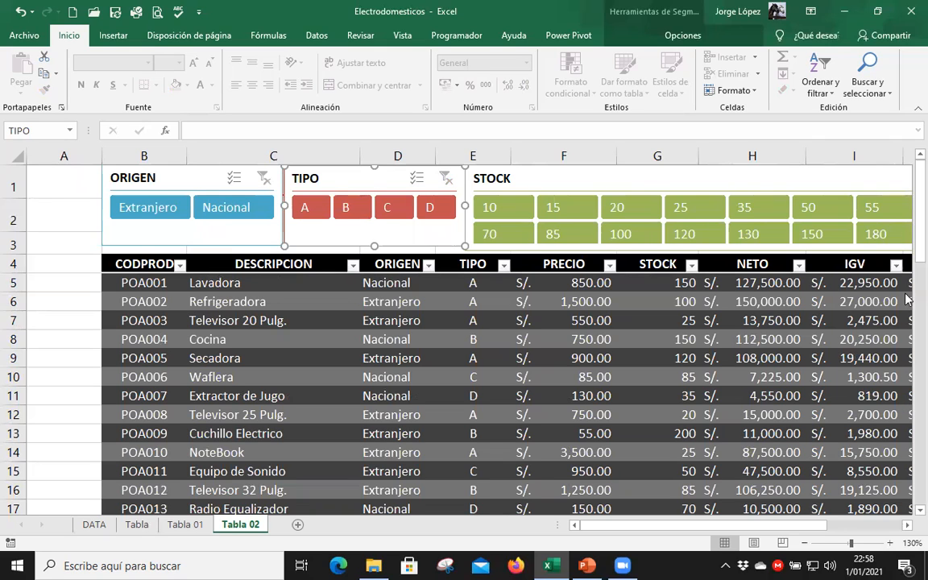
Filter Nacional products by TIPO D, C, B and A in turn with the slicers, and switch ORIGEN to Extranjero.
drag(919, 197, 906, 202)
drag(795, 526, 806, 525)
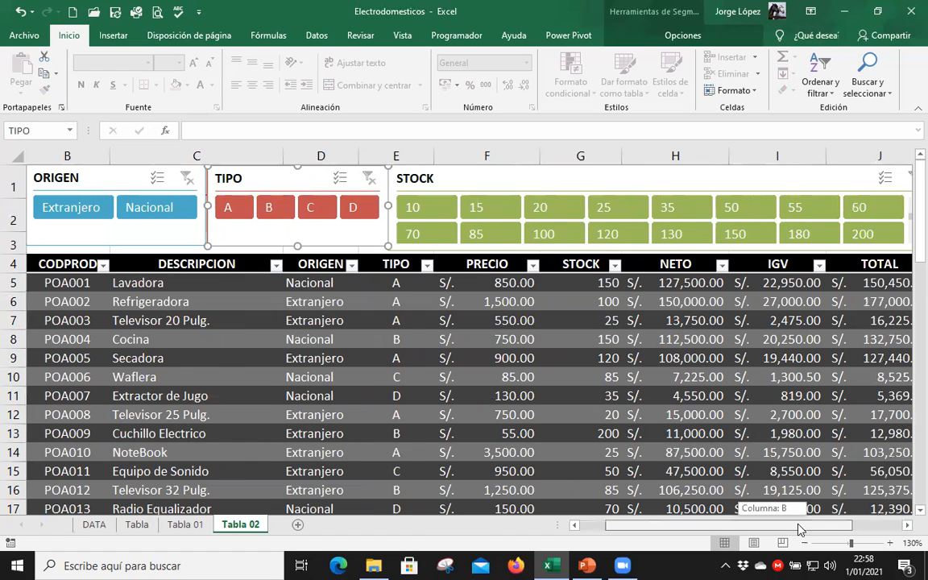
drag(807, 274, 802, 273)
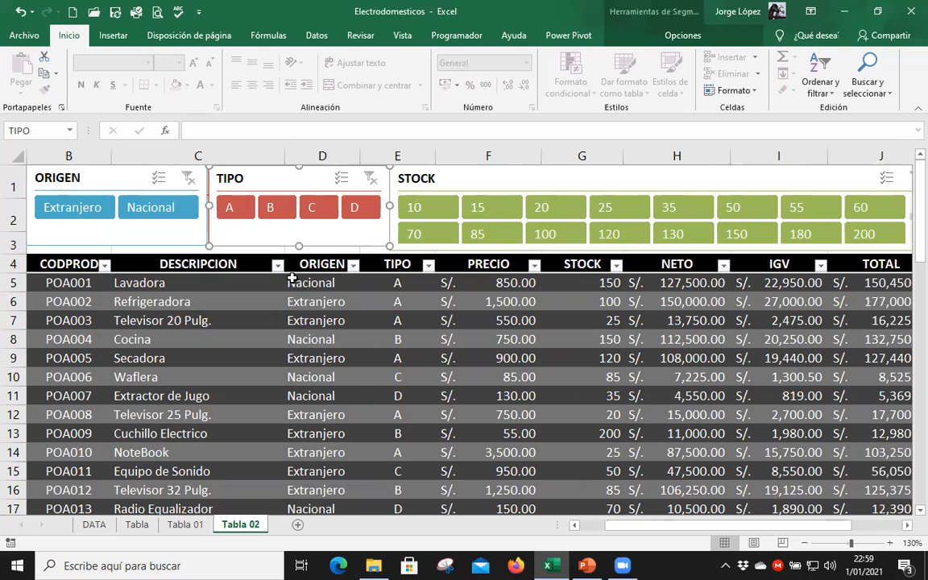
click(133, 211)
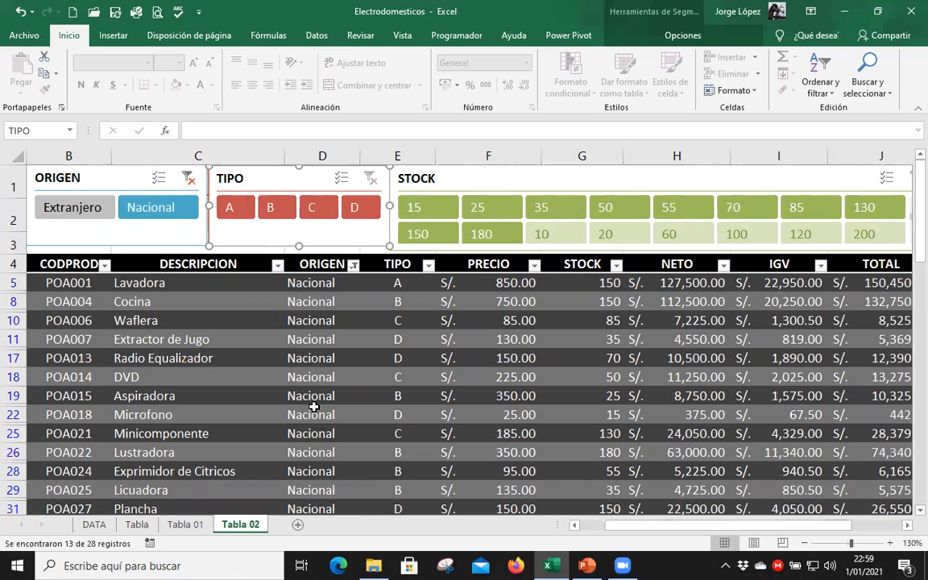
click(355, 210)
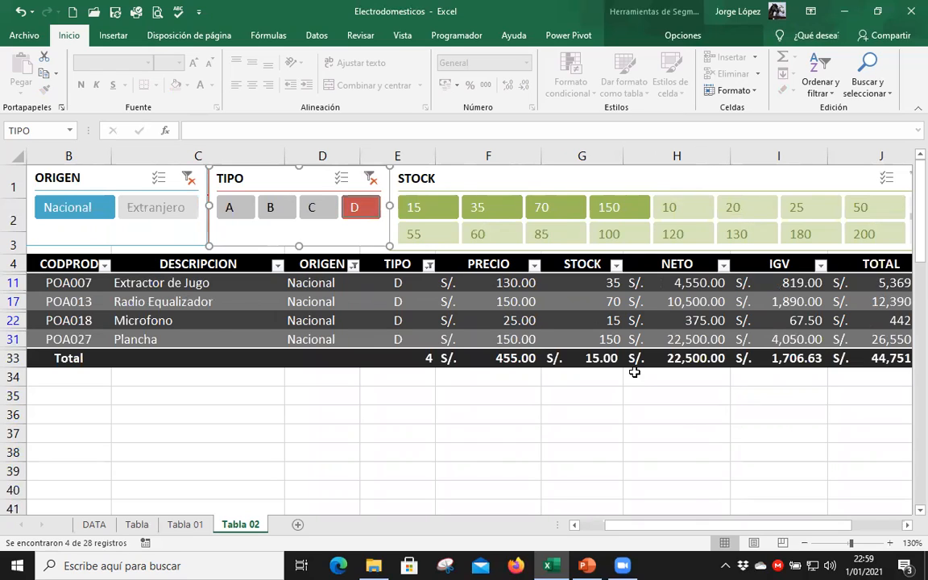
click(321, 214)
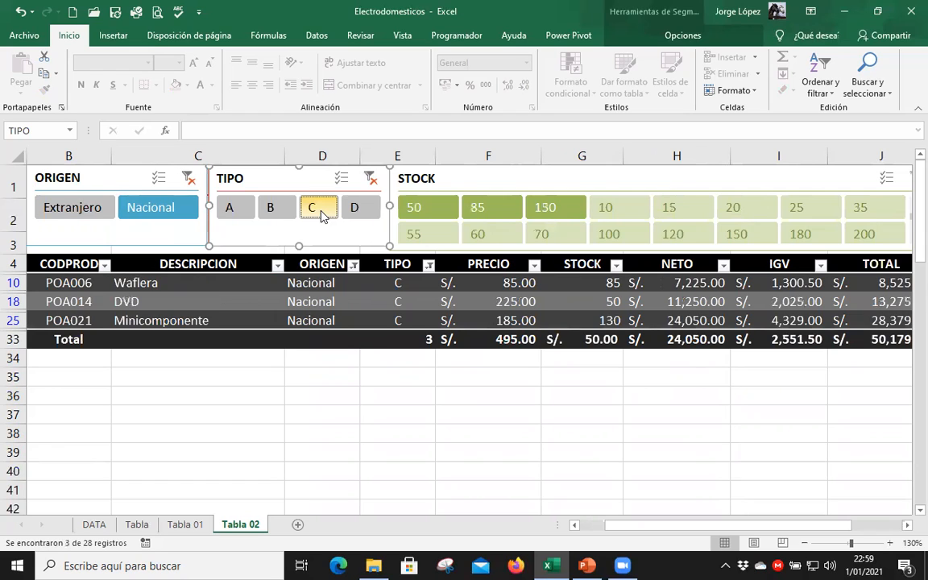
click(274, 209)
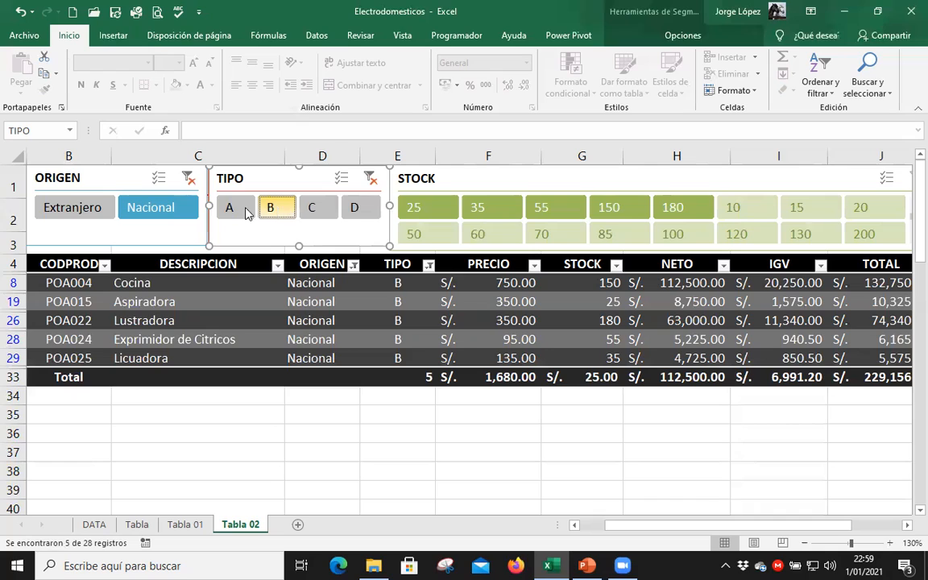
click(244, 211)
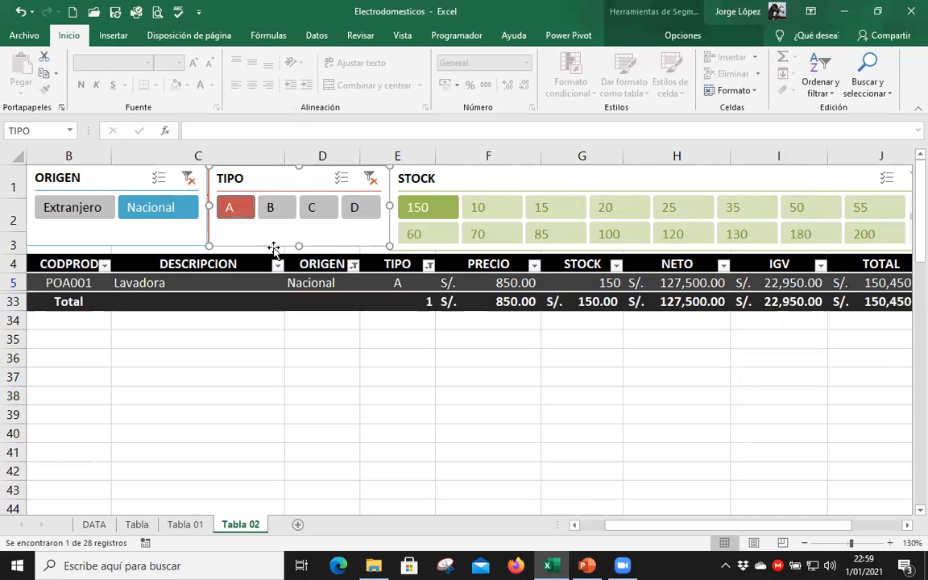
click(98, 212)
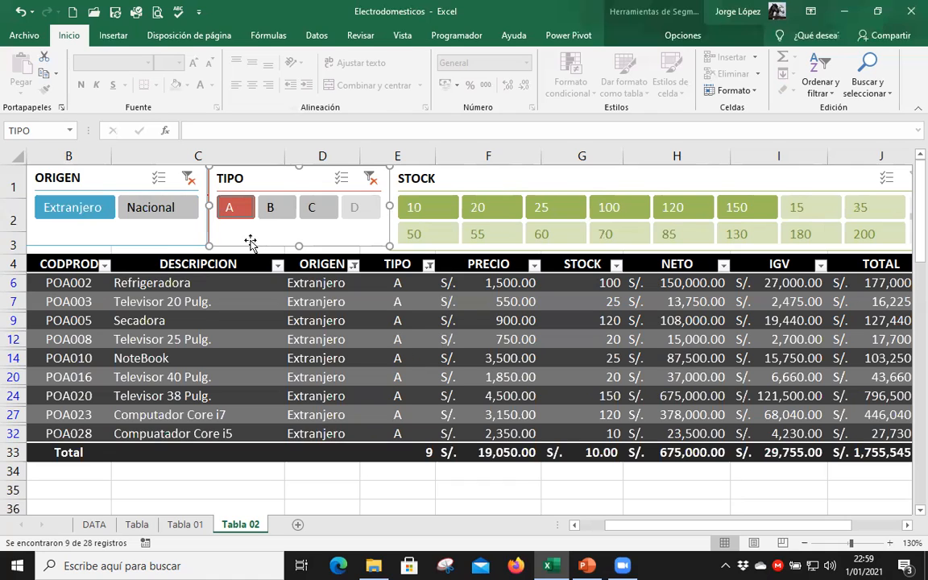
Clear the ORIGEN and TIPO slicer filters and filter the table to Extranjero products of TIPO A.
click(186, 180)
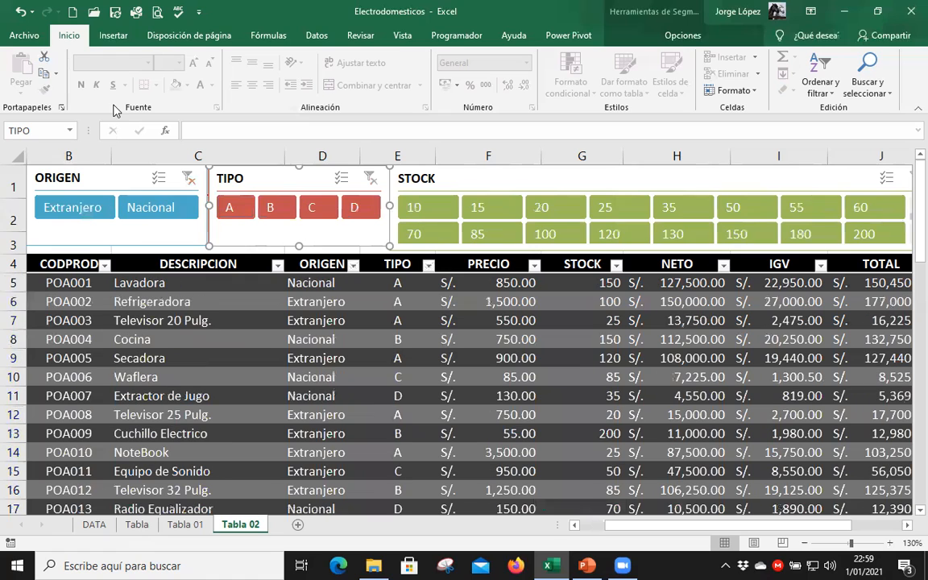
click(63, 213)
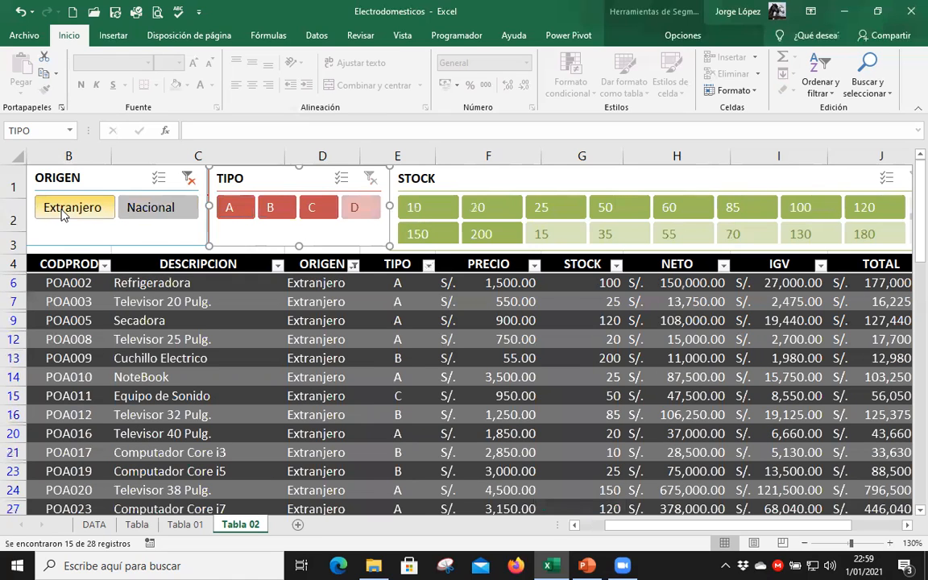
click(231, 210)
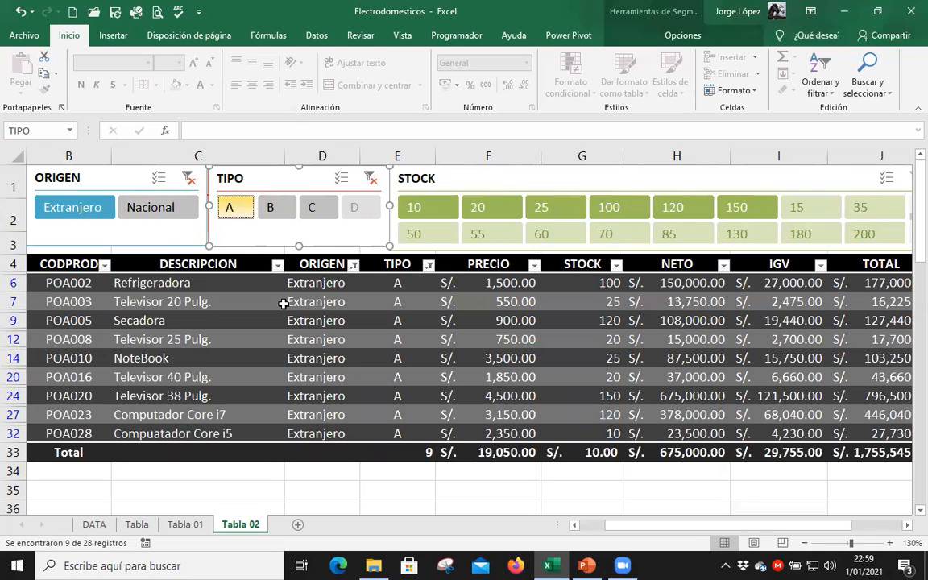
Filter the Extranjero type A products to a STOCK of 20, and clear the STOCK, TIPO and ORIGEN slicer filters.
click(489, 207)
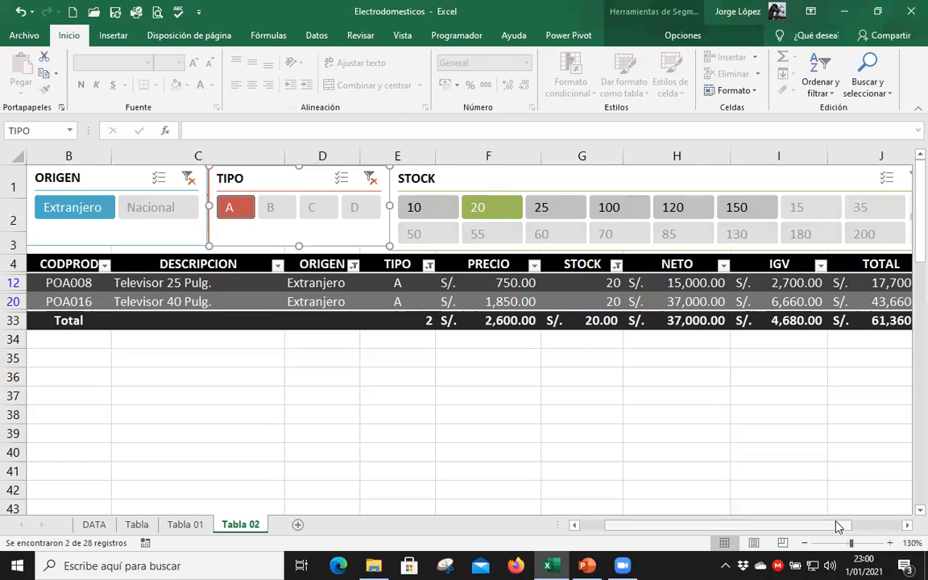
drag(837, 526, 828, 358)
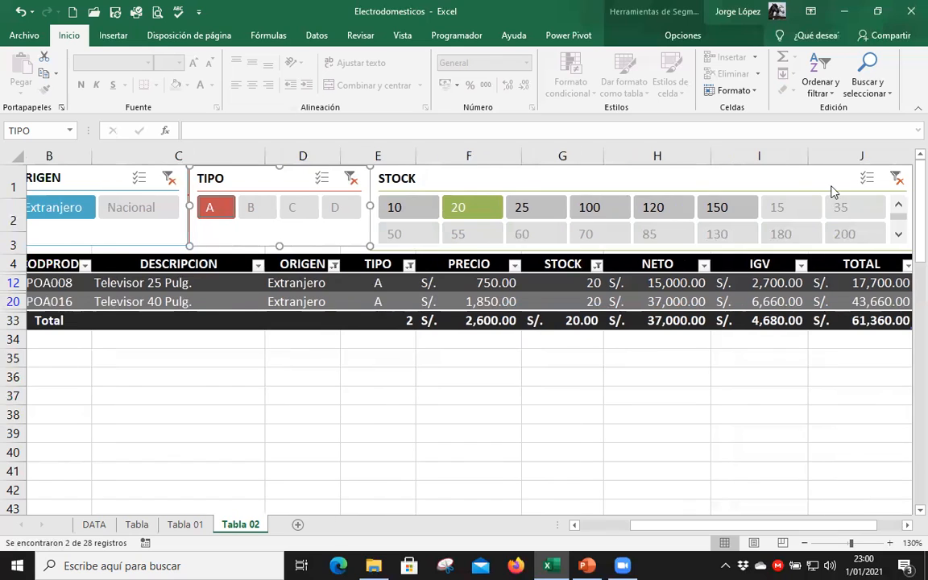
click(833, 189)
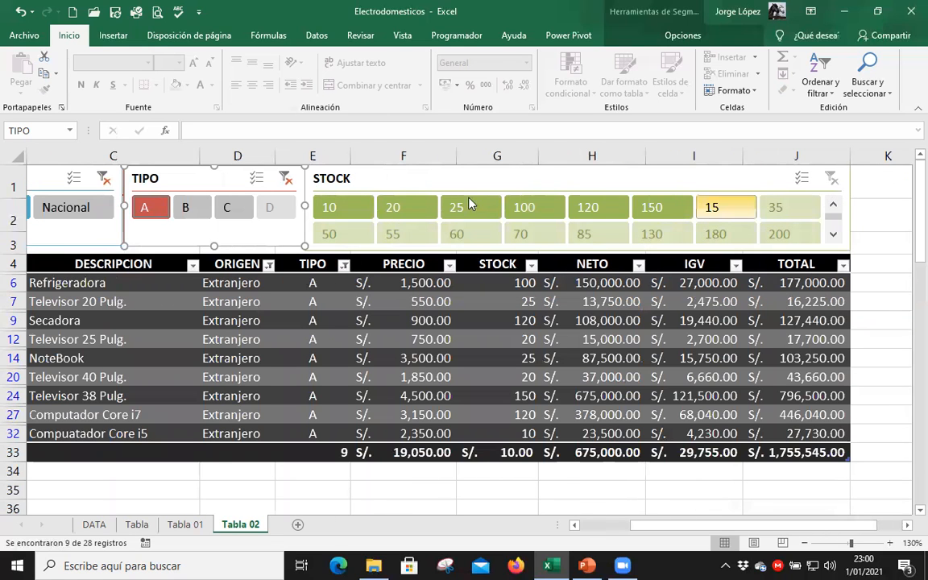
click(286, 179)
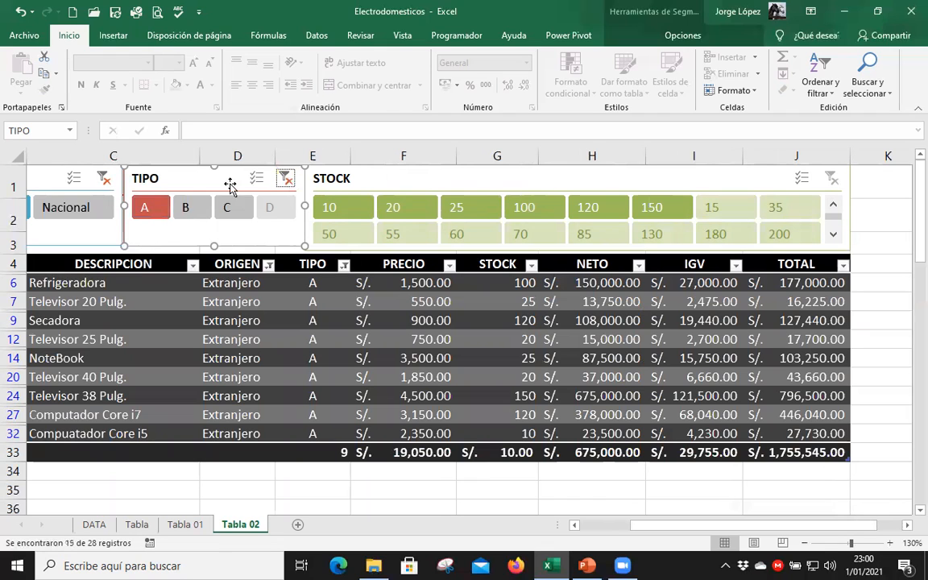
click(104, 180)
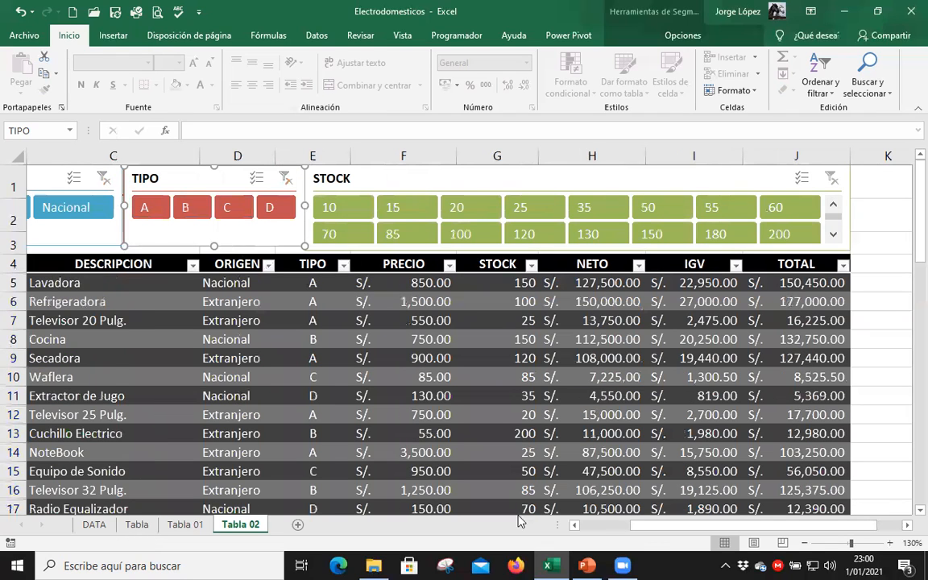
Filter the table to Extranjero products with the slicers, by TIPO A alone, A and C together, and A and B together.
click(608, 529)
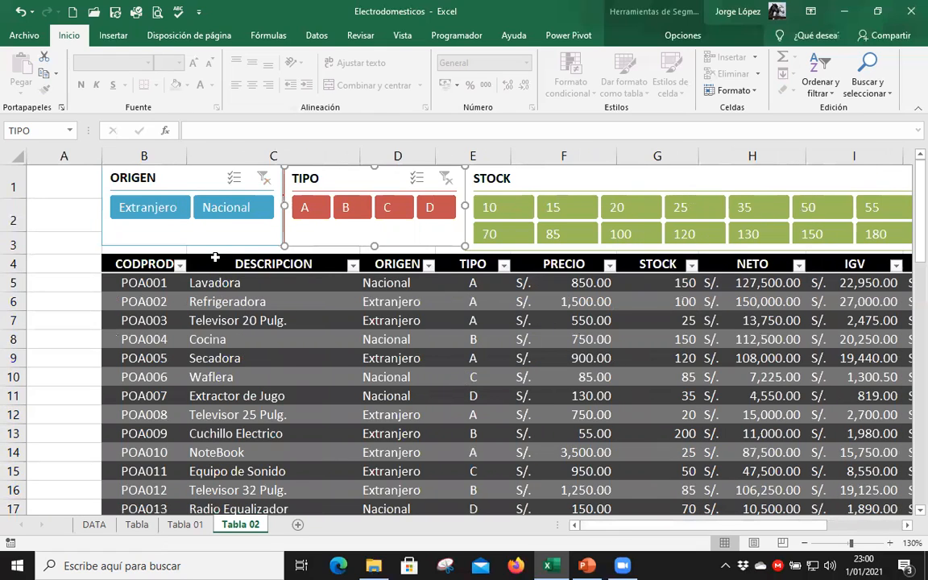
click(171, 211)
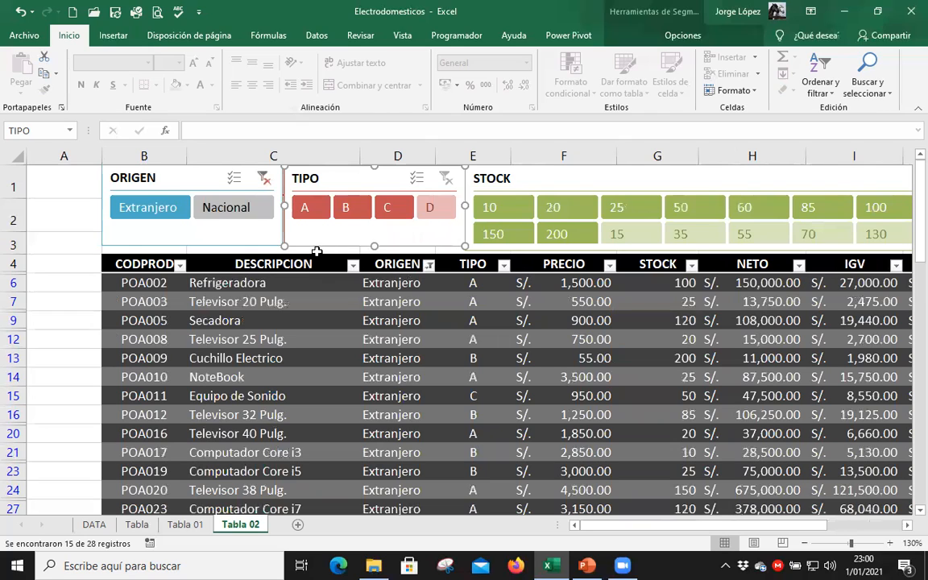
click(306, 212)
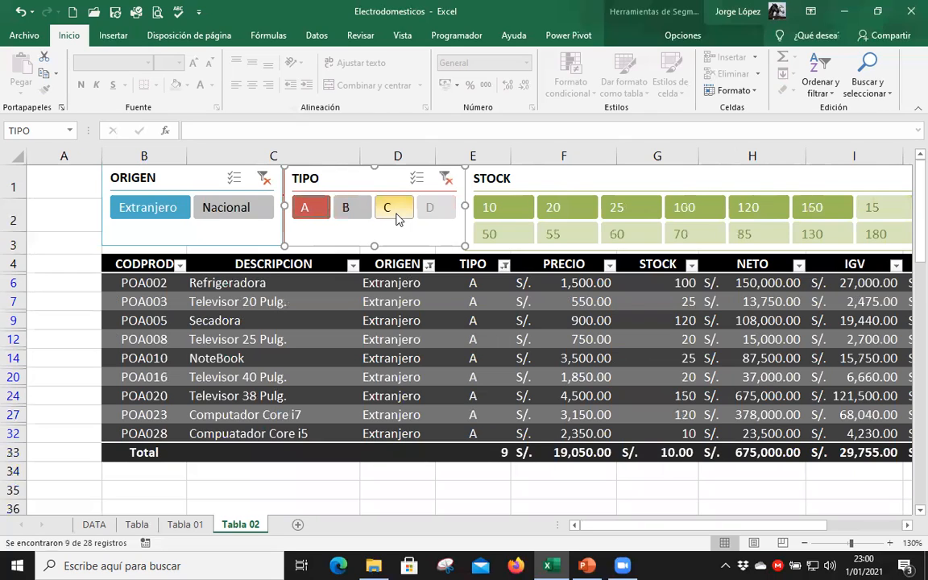
ctrl+click(393, 209)
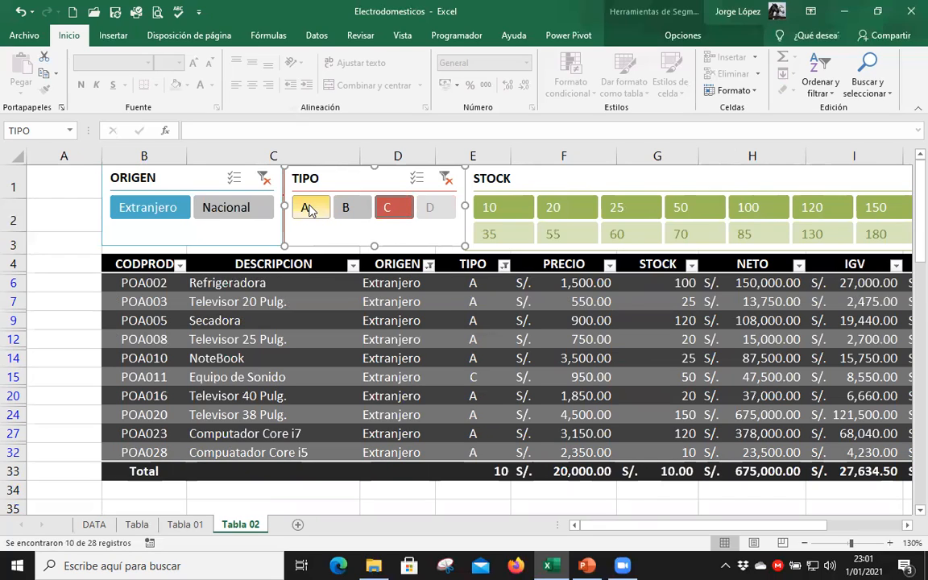
click(347, 209)
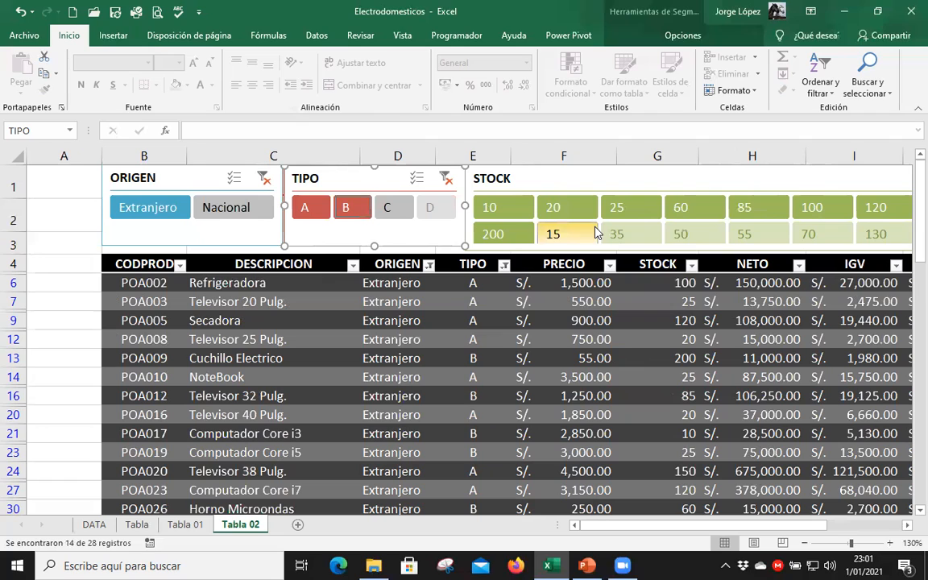
Narrow the Extranjero A and B products to STOCK values 10 through 60, and change the STOCK selection to 60, 85 and 100.
click(508, 208)
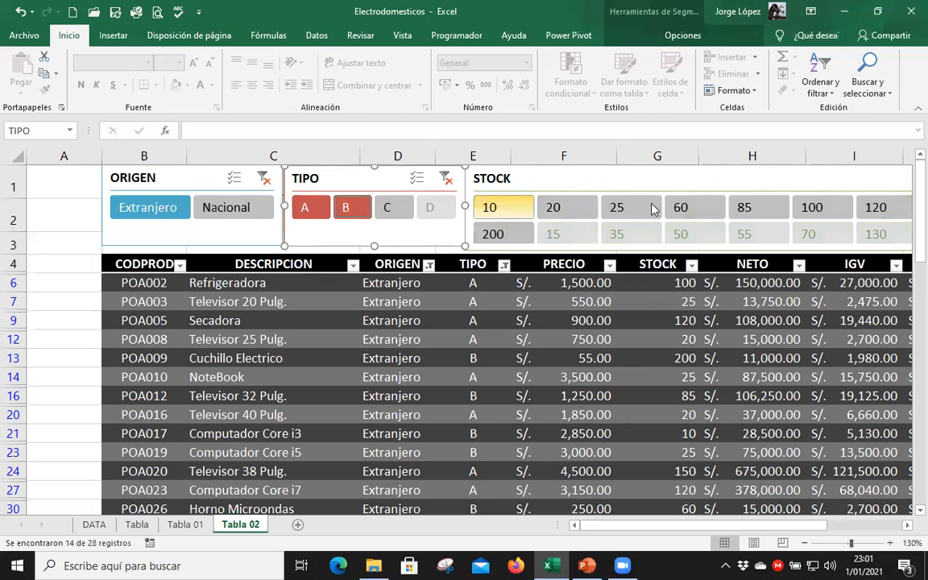
shift+click(684, 209)
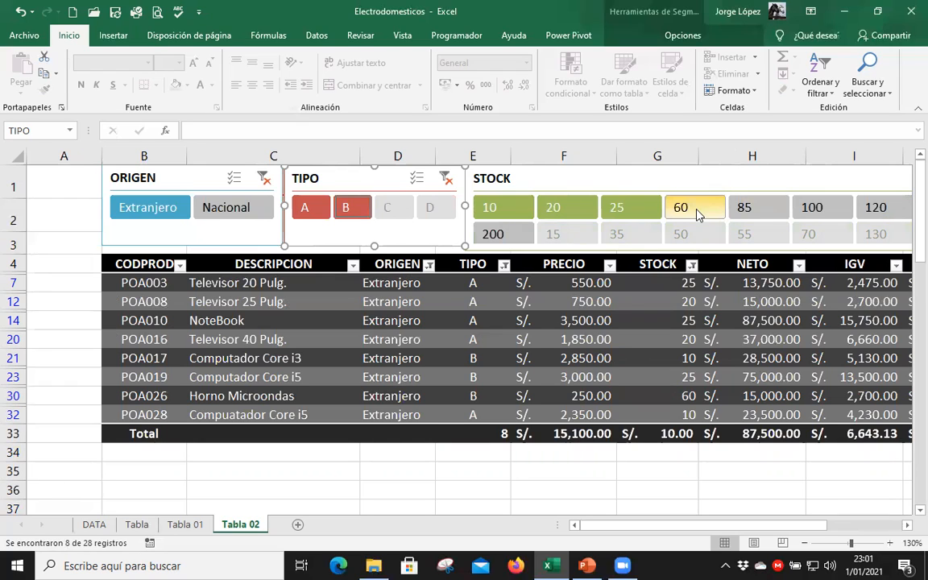
click(773, 211)
drag(789, 232, 799, 219)
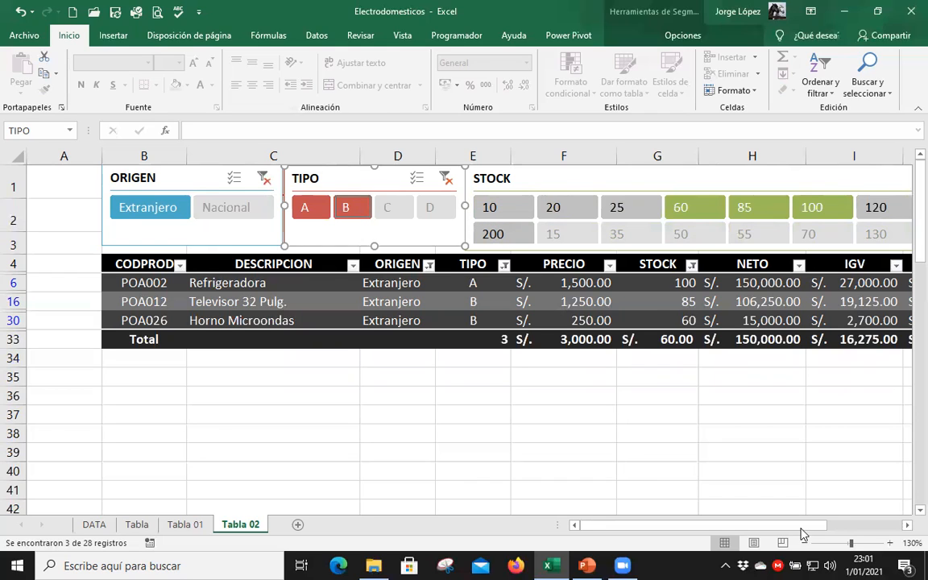
Clear the filters of the STOCK, TIPO and ORIGEN slicers.
drag(803, 525, 822, 525)
click(832, 178)
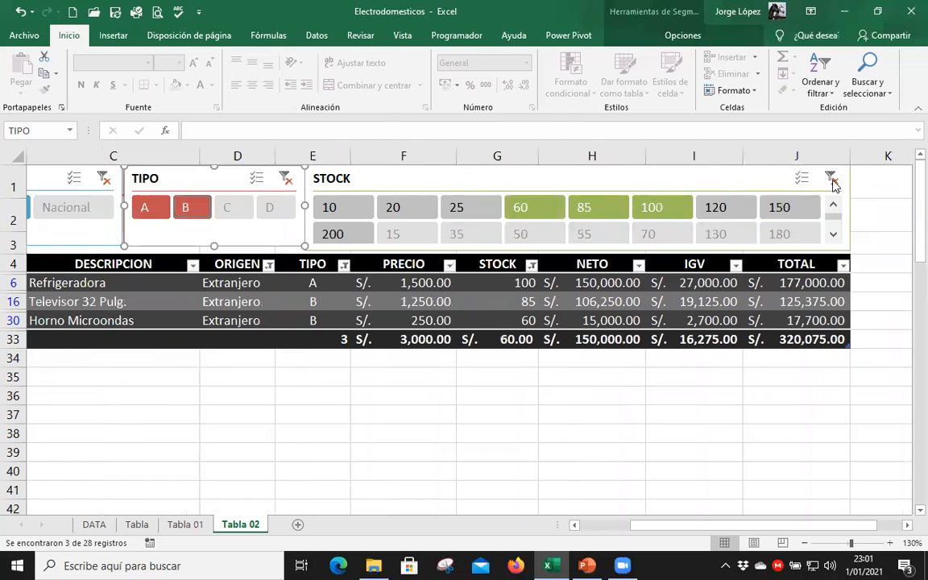
click(103, 178)
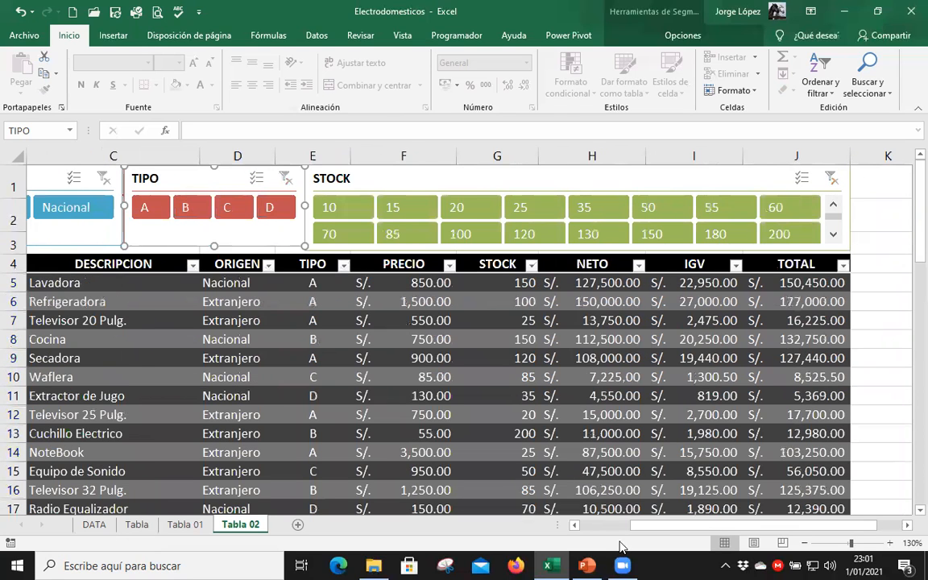
Filter the table to TIPO C and D with STOCK values from 15 through 85.
drag(640, 525, 624, 525)
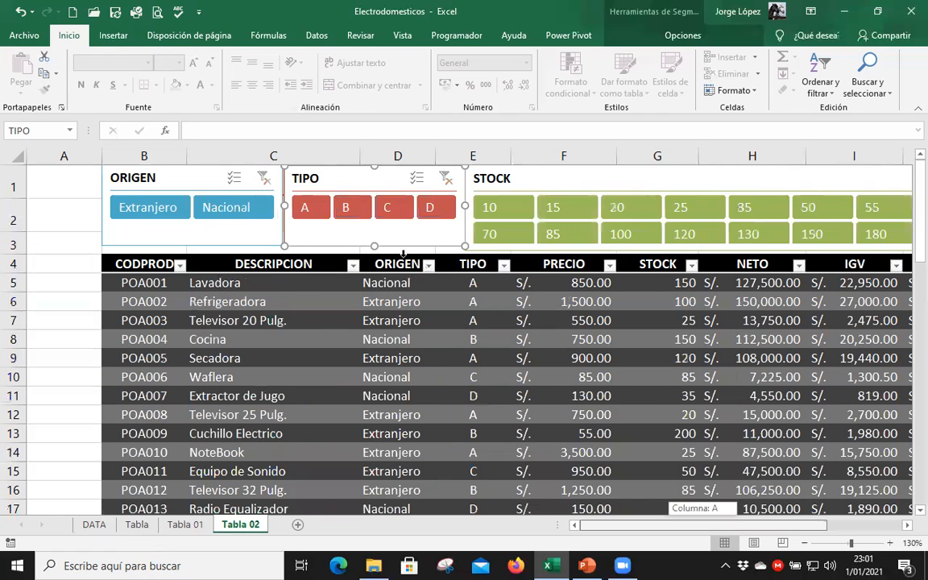
ctrl+click(429, 208)
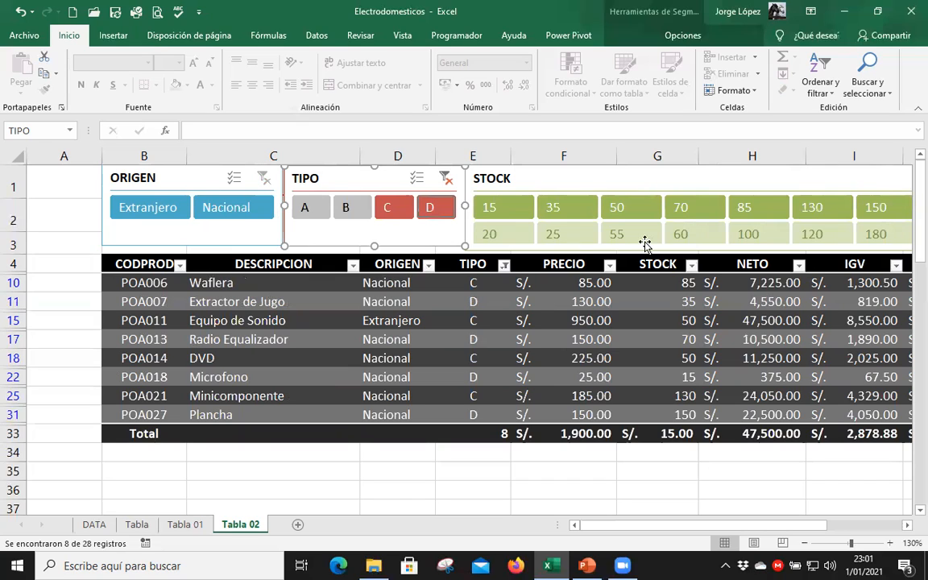
drag(500, 206, 745, 207)
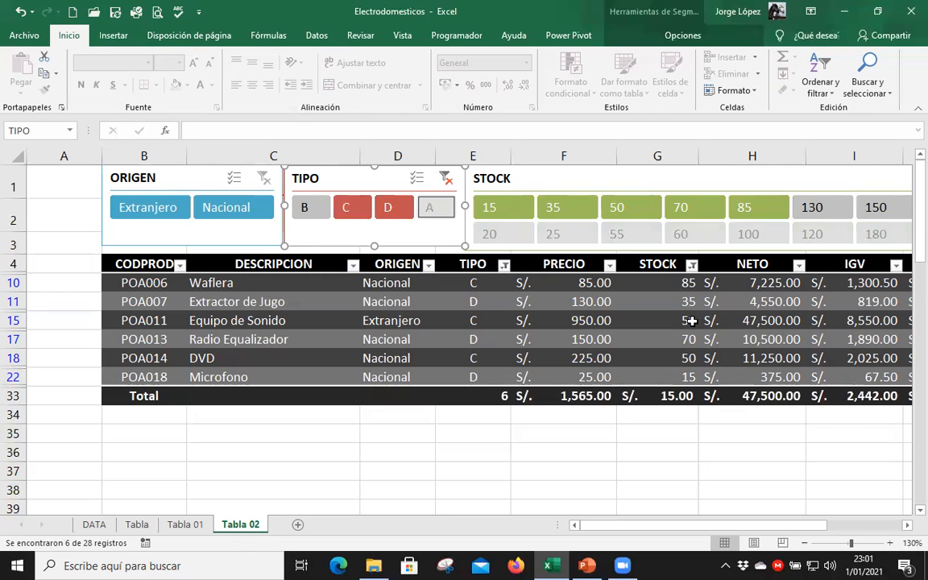
Switch the ORIGEN slicer between Nacional, Extranjero and both origins, and leave it filtered to Nacional.
click(225, 207)
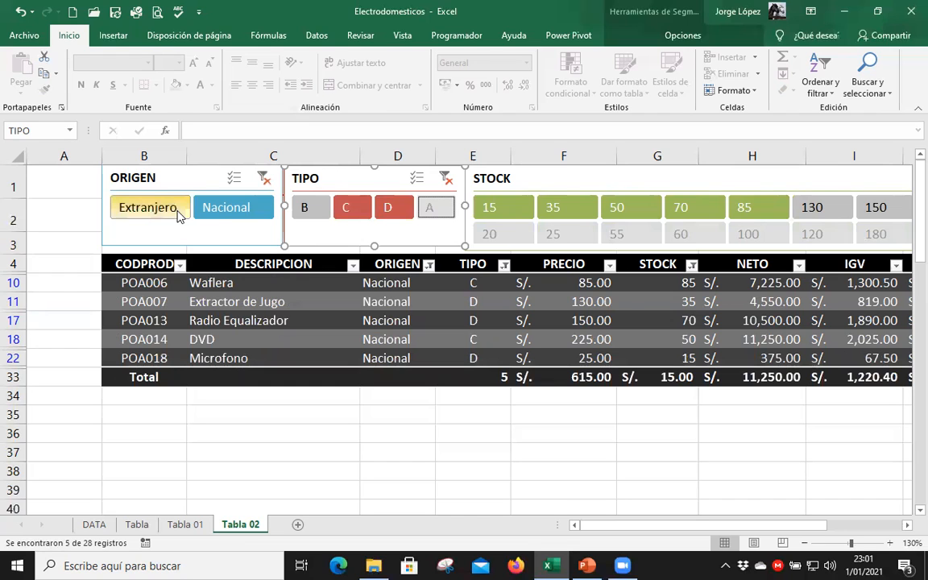
click(156, 209)
ctrl+click(224, 206)
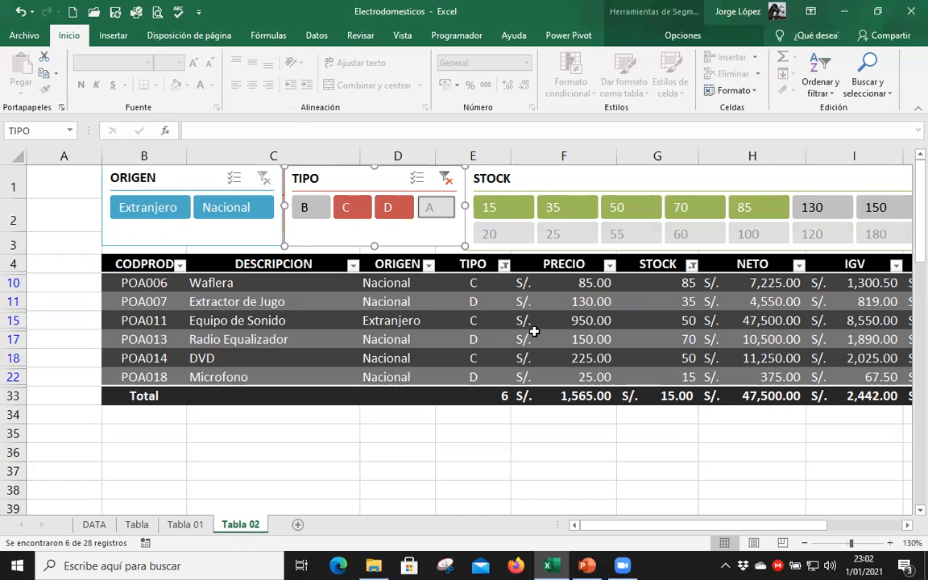
click(171, 210)
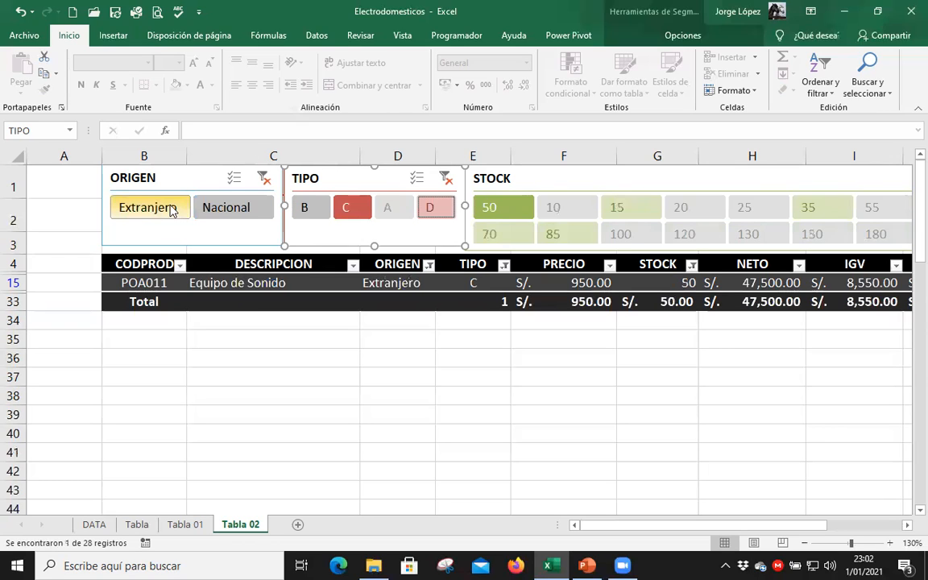
click(219, 212)
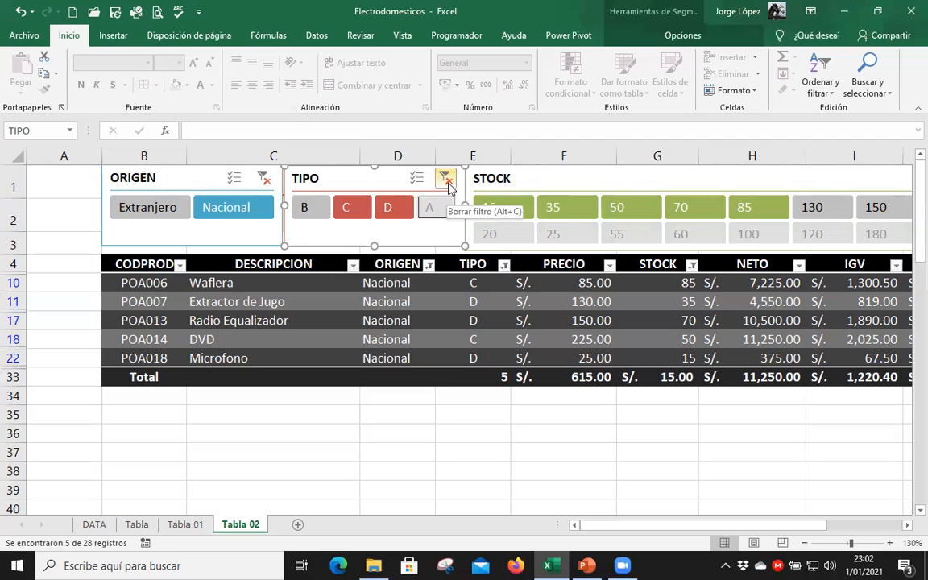
Show the style, button and size options of the TIPO slicer.
click(681, 35)
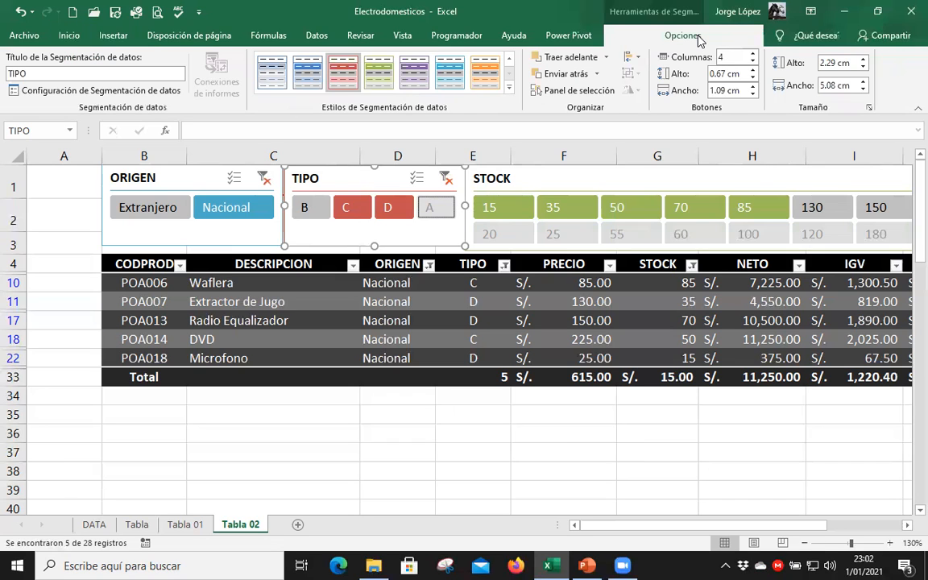